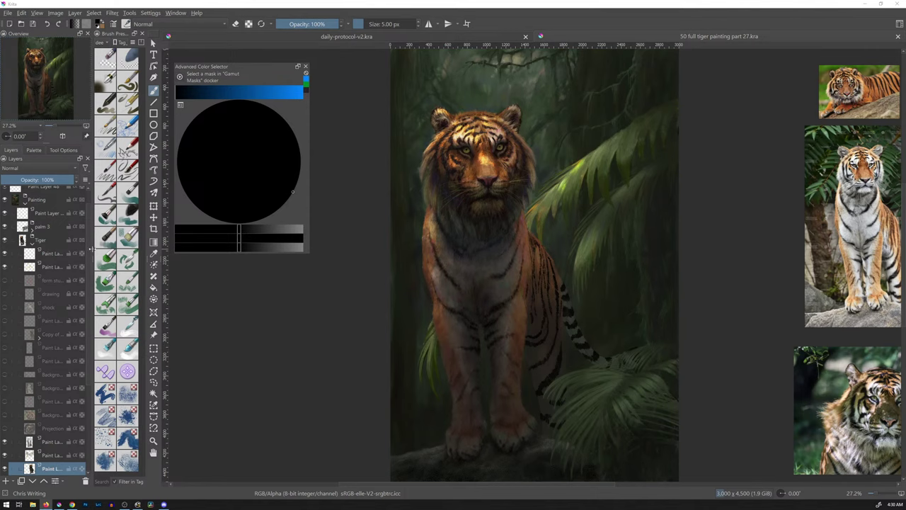
Step: Scroll the Layers docker and insert a new empty paint layer above the selected layer
drag(88, 260, 88, 299)
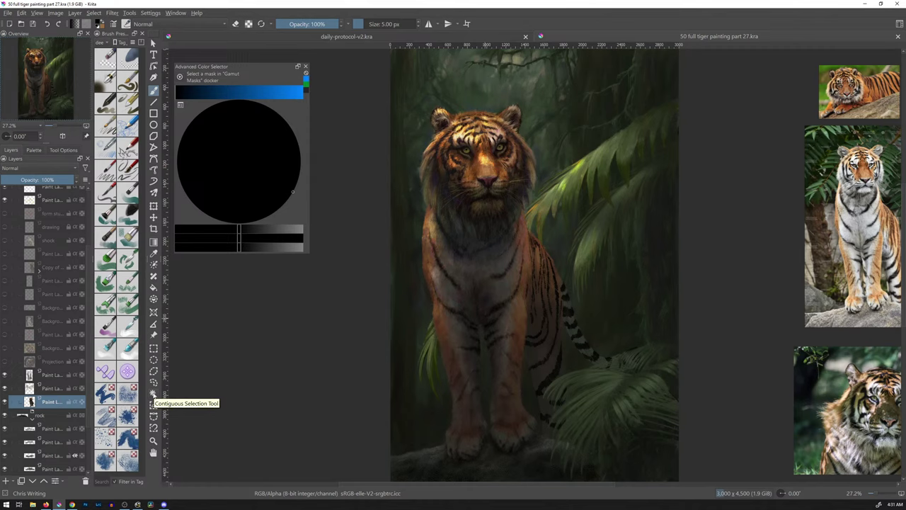
key(Insert)
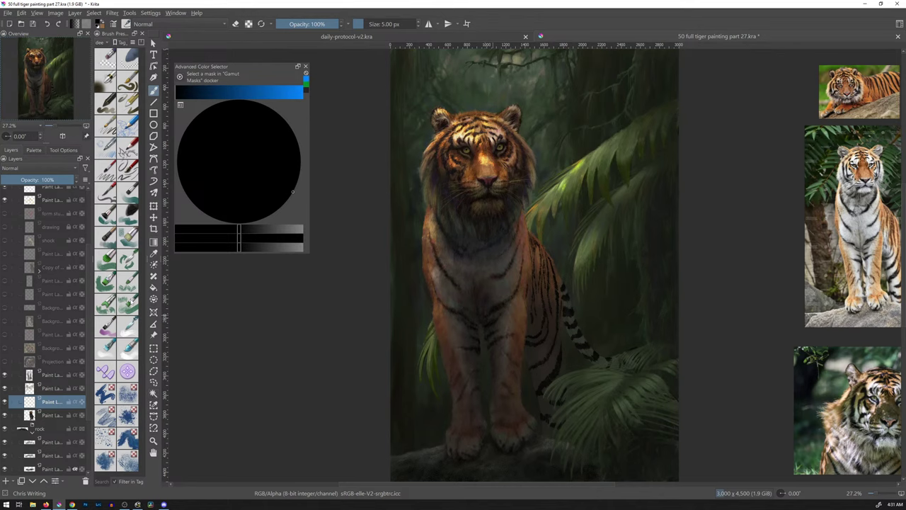
Step: Select the Textured Crease Update brush and inspect the tiger's face, body, tail and foliage
click(109, 306)
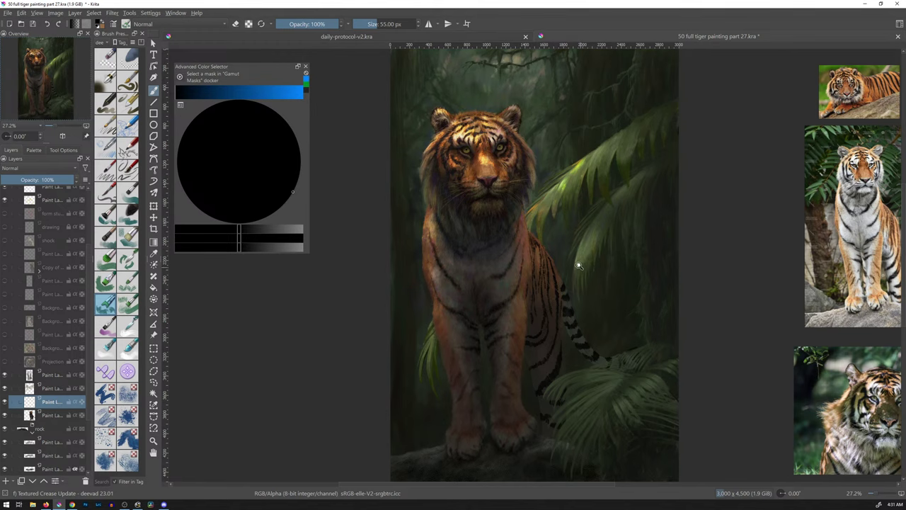
scroll(592, 272, up, 4)
drag(597, 211, 667, 304)
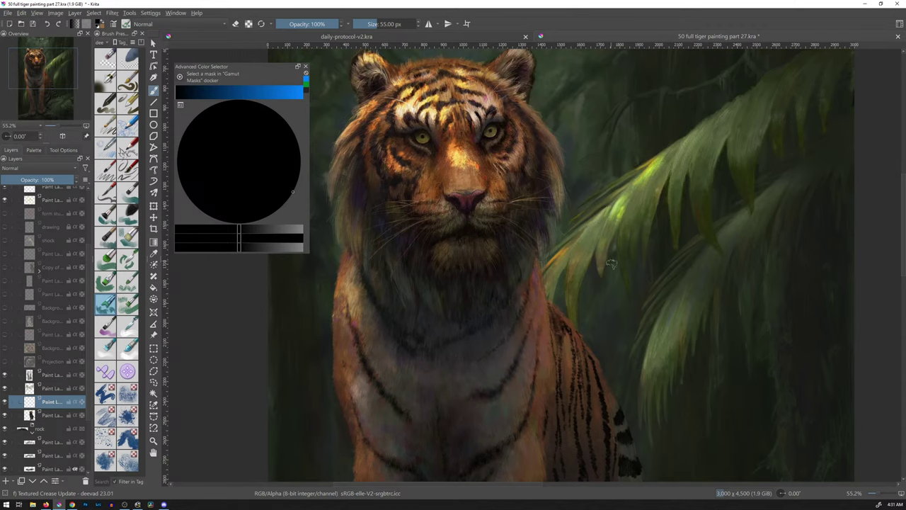
drag(615, 282, 577, 146)
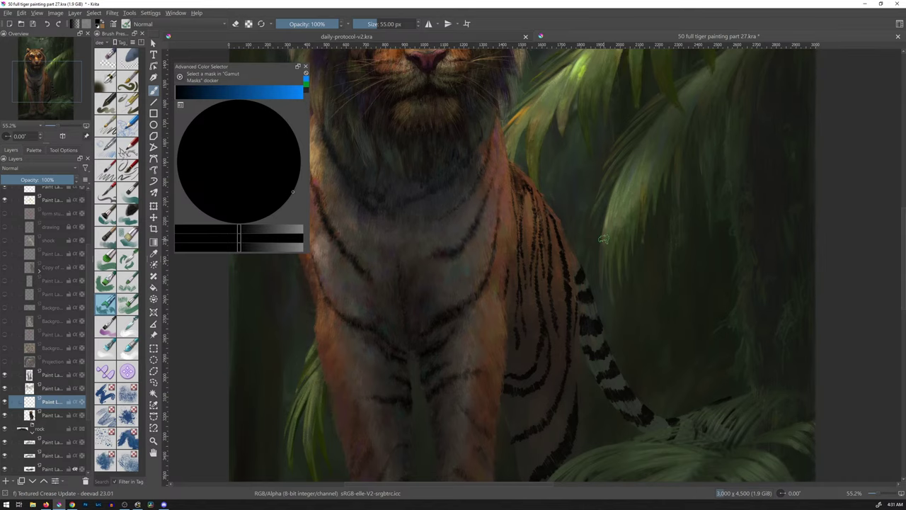
ctrl+click(645, 182)
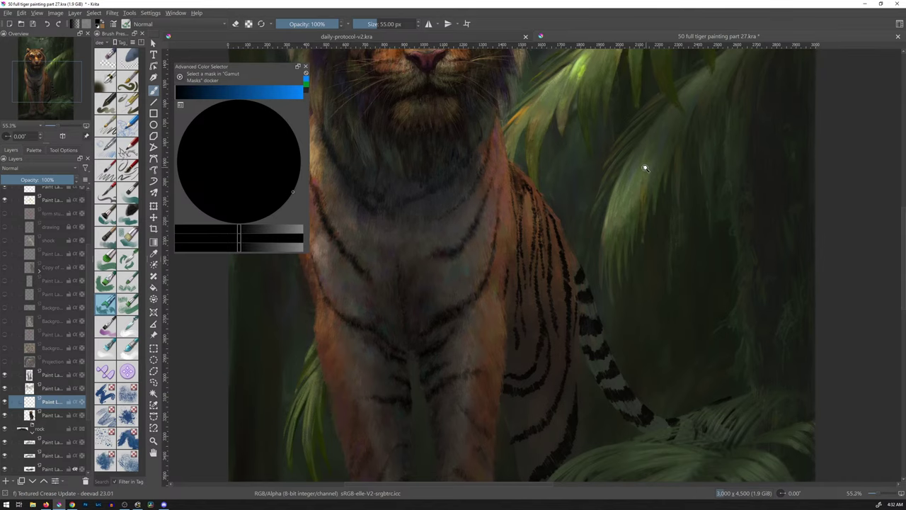
scroll(645, 167, down, 2)
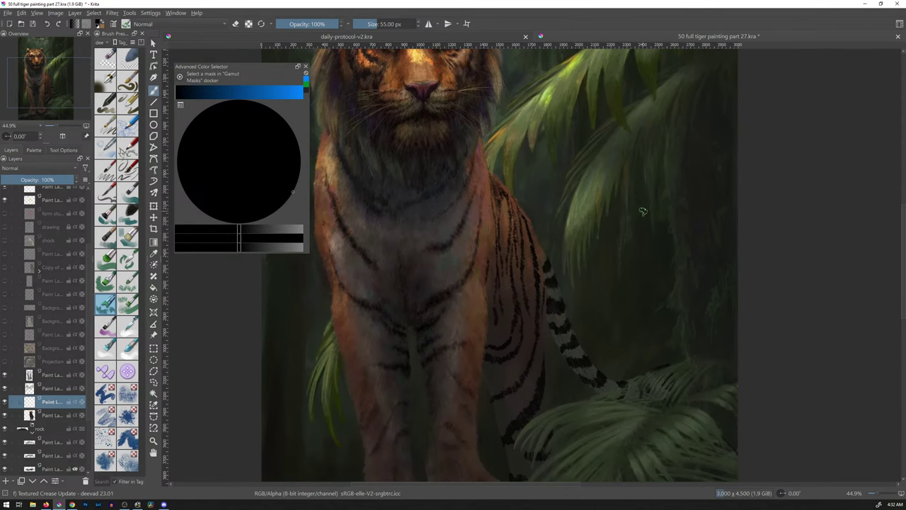
scroll(641, 205, down, 4)
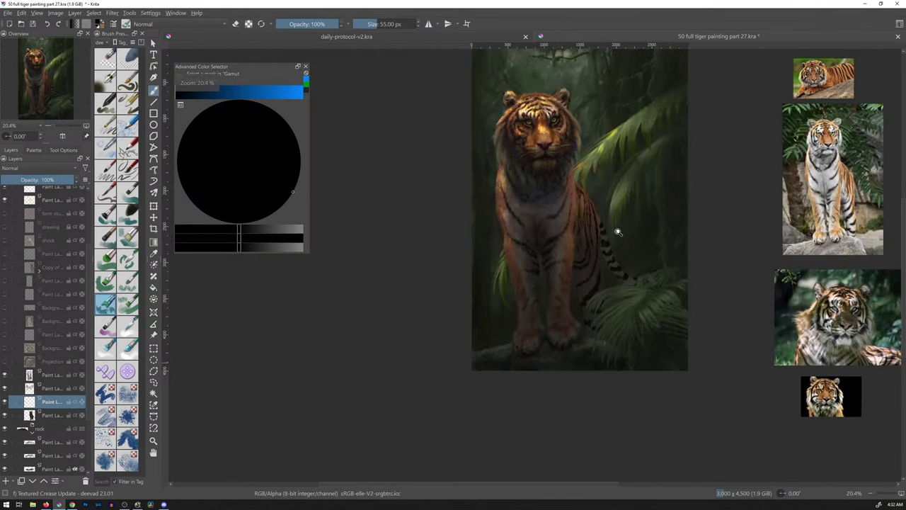
Step: Drag the standing-tiger reference photo onto the canvas
click(153, 333)
click(830, 208)
mouse_move(839, 195)
mouse_down()
mouse_move(691, 174)
mouse_move(681, 194)
mouse_move(449, 214)
mouse_up()
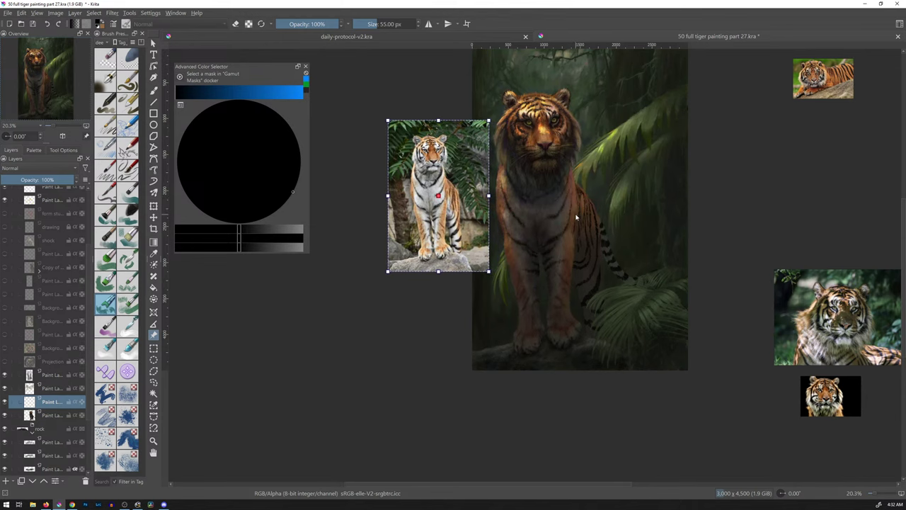
scroll(583, 216, up, 1)
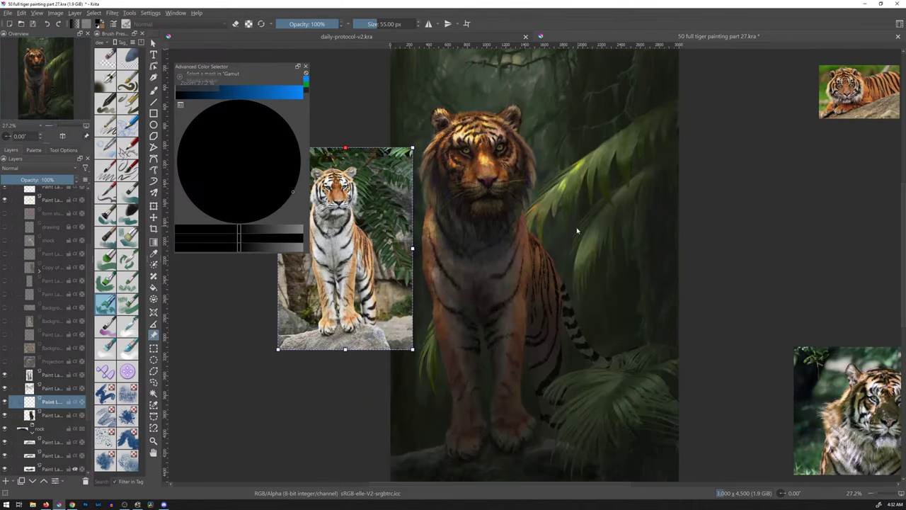
scroll(550, 266, up, 3)
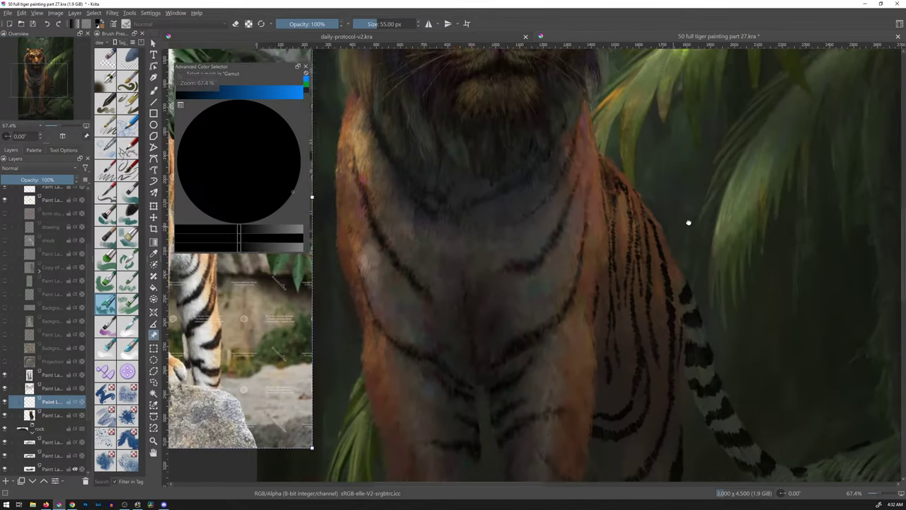
mouse_move(688, 223)
mouse_down()
mouse_move(749, 214)
mouse_move(698, 219)
mouse_move(707, 209)
mouse_up()
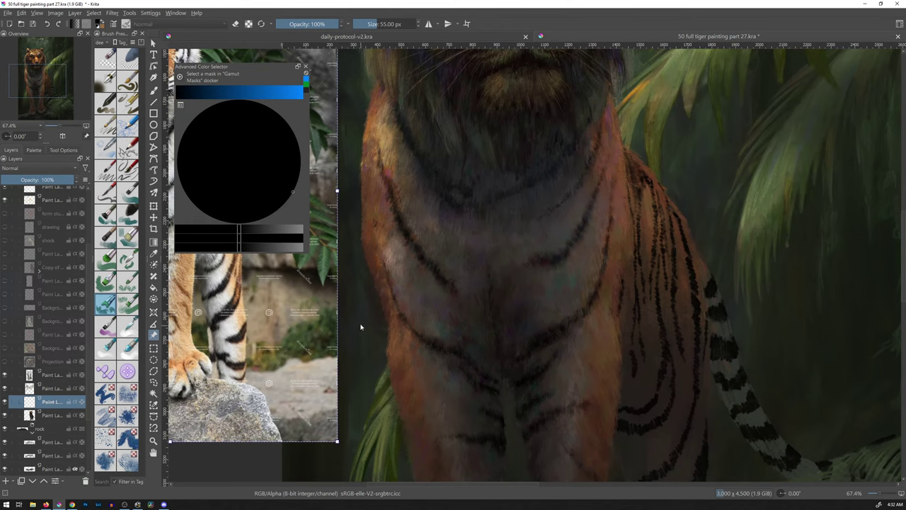
Step: Shrink the reference to about two-thirds size and place it beside the body near the tail
drag(364, 327, 536, 341)
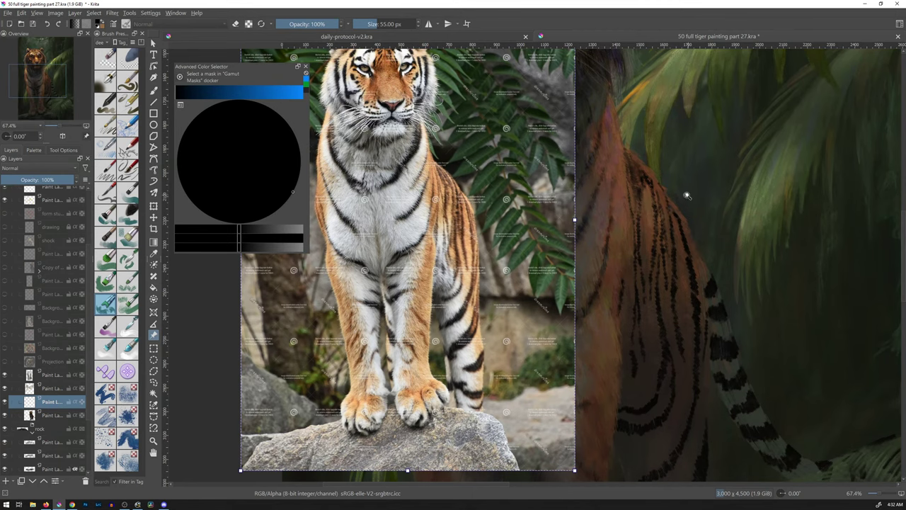
scroll(684, 198, down, 5)
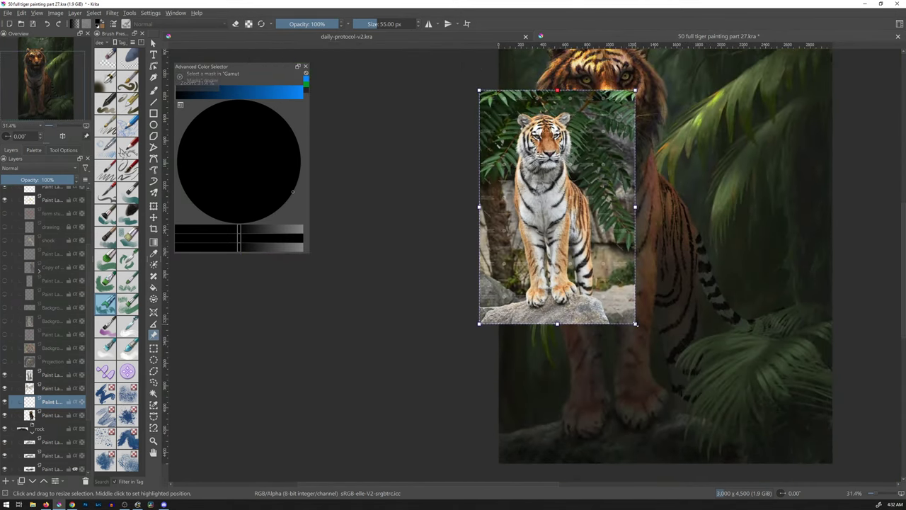
drag(637, 285, 571, 248)
drag(549, 201, 746, 159)
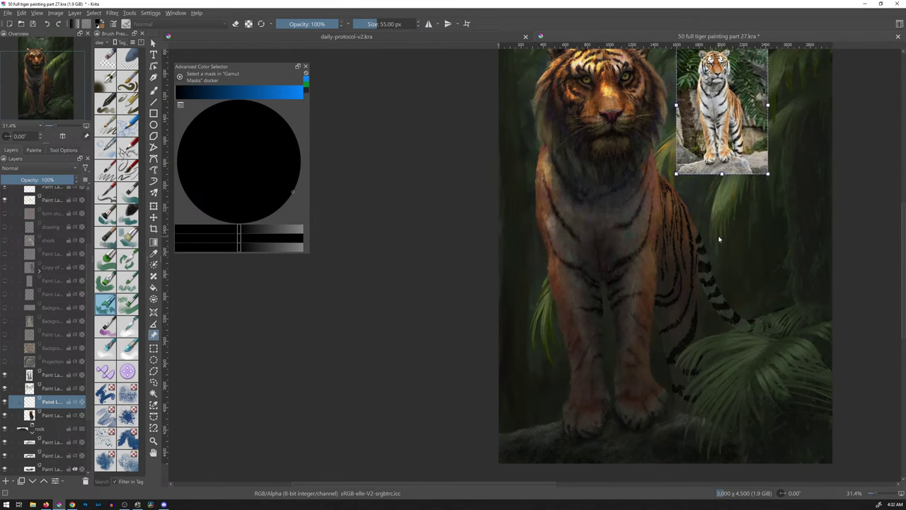
drag(721, 235, 593, 300)
drag(642, 146, 704, 234)
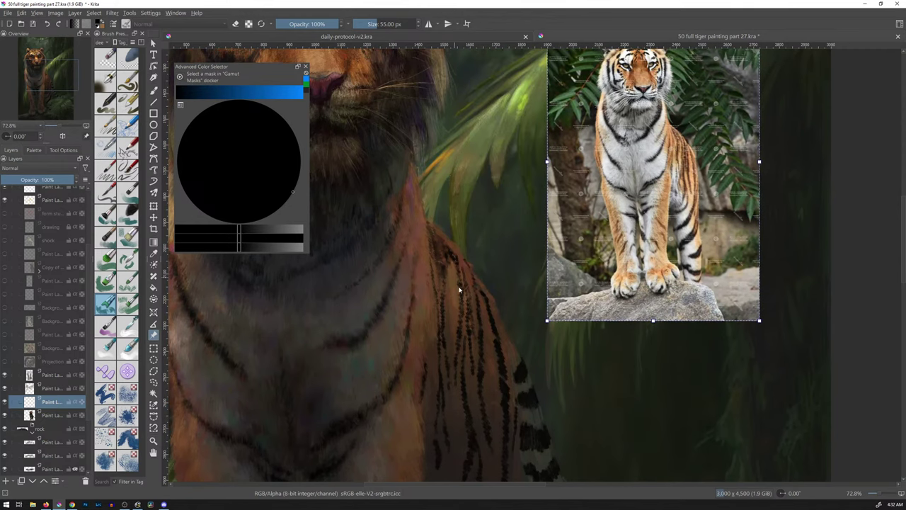
mouse_move(560, 370)
mouse_down()
mouse_move(560, 287)
mouse_move(575, 328)
mouse_move(592, 338)
mouse_move(580, 277)
mouse_up()
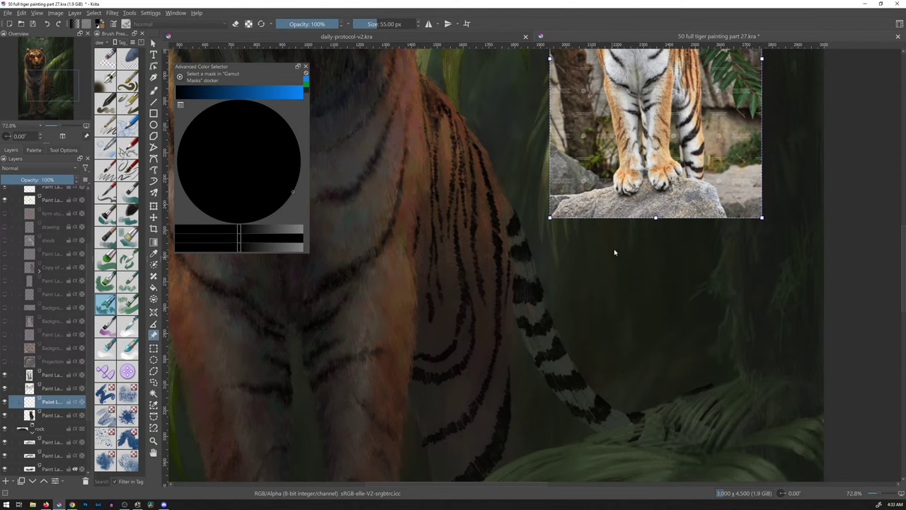
drag(577, 182, 604, 237)
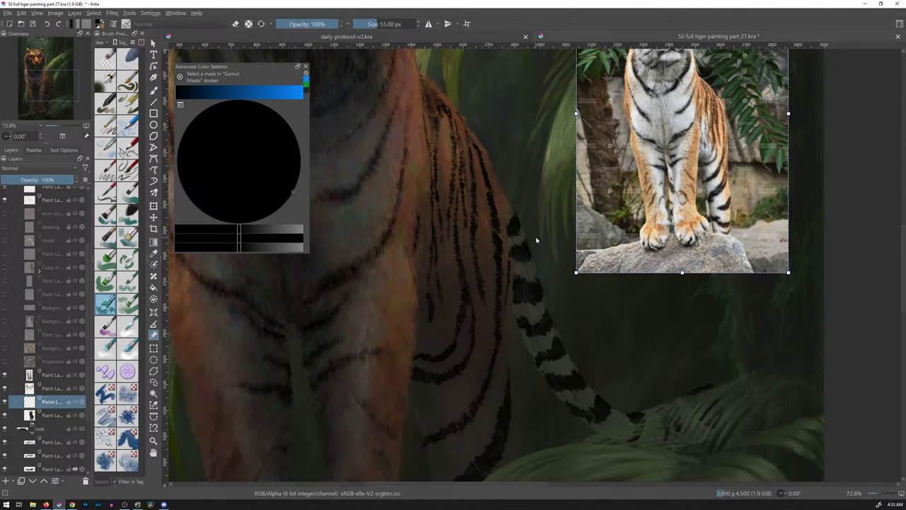
Step: Return to the brush tool and make the brush smaller
key(b)
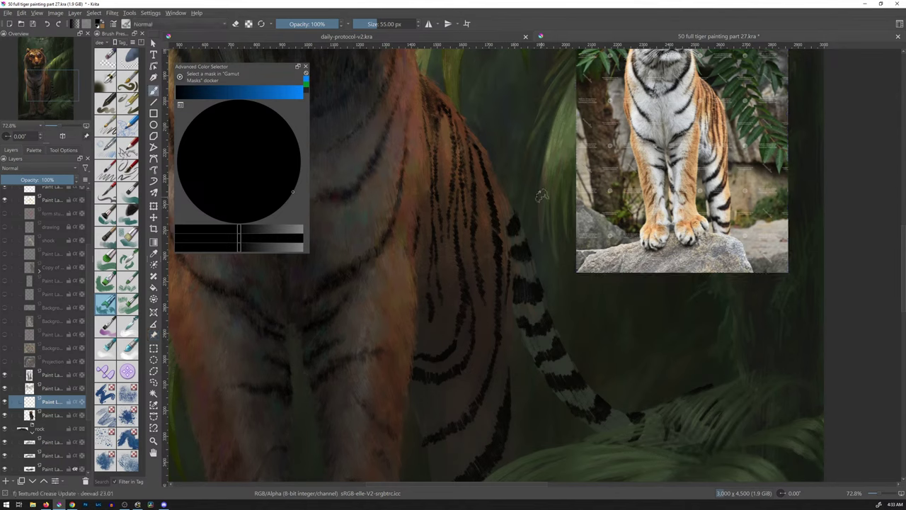
key(bracketleft)
key(bracketleft)
key(bracketleft)
key(bracketleft)
scroll(470, 149, up, 3)
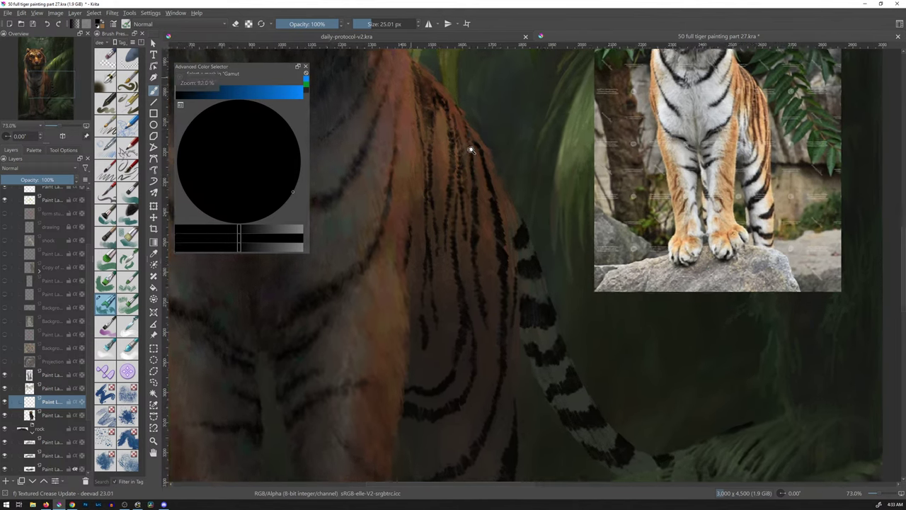
scroll(485, 184, down, 1)
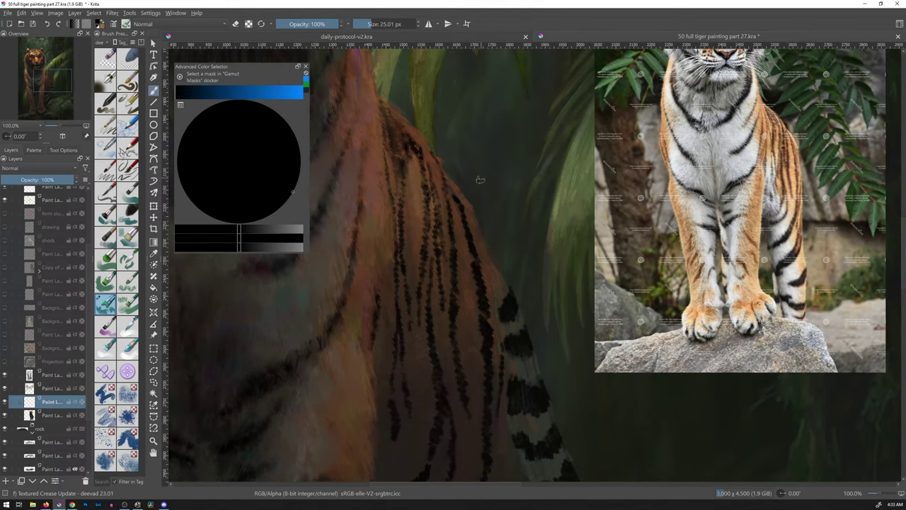
scroll(478, 188, down, 6)
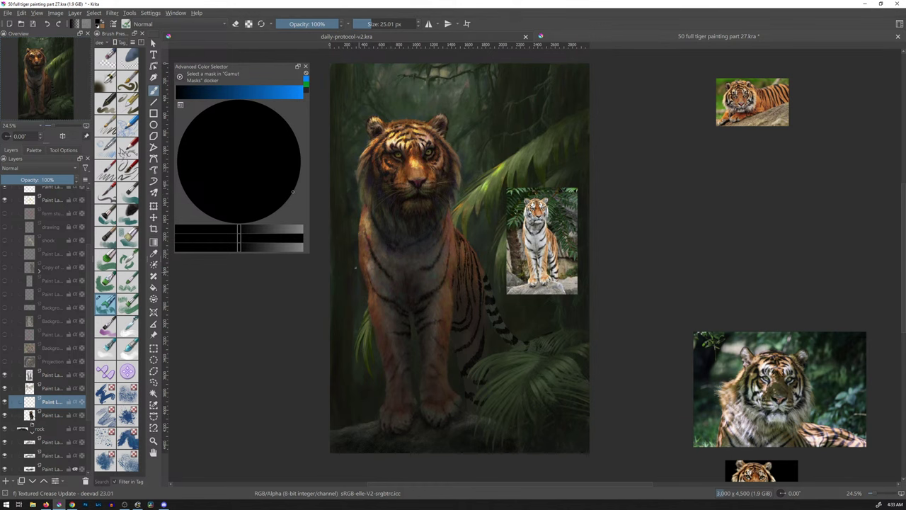
scroll(464, 241, up, 5)
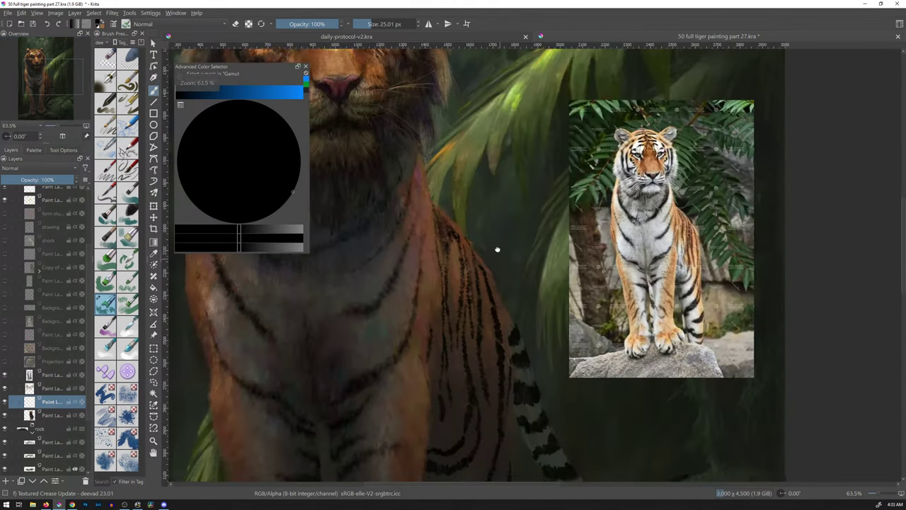
scroll(466, 200, up, 3)
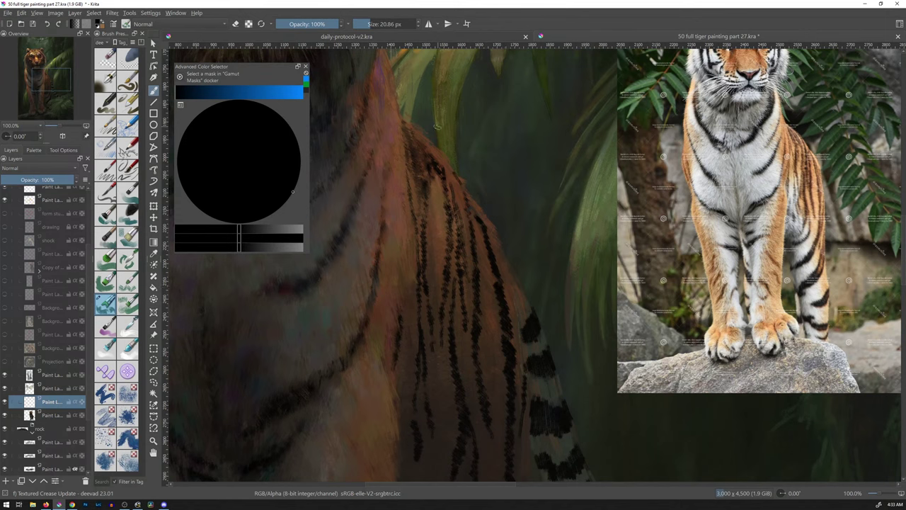
Step: Erase a small patch on the back in the lower layer, then sample the orange-brown fur
click(59, 414)
key(e)
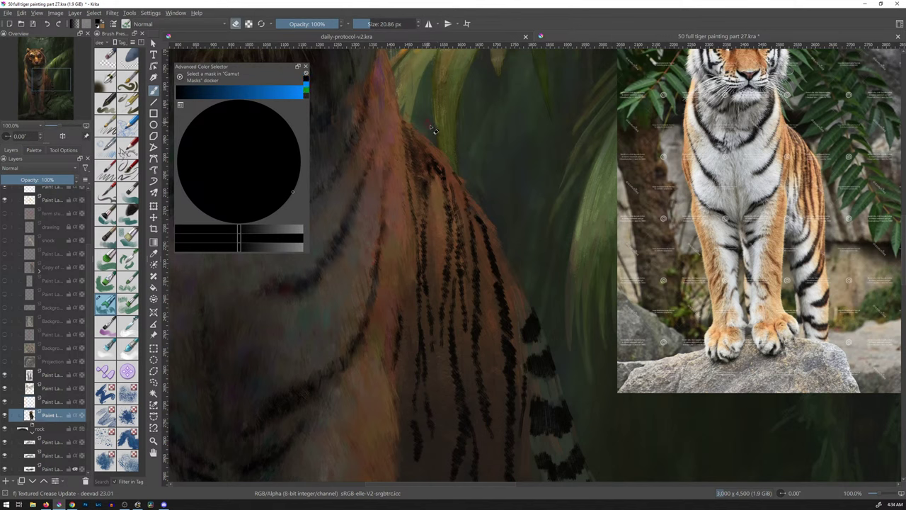
drag(424, 127, 435, 134)
click(69, 403)
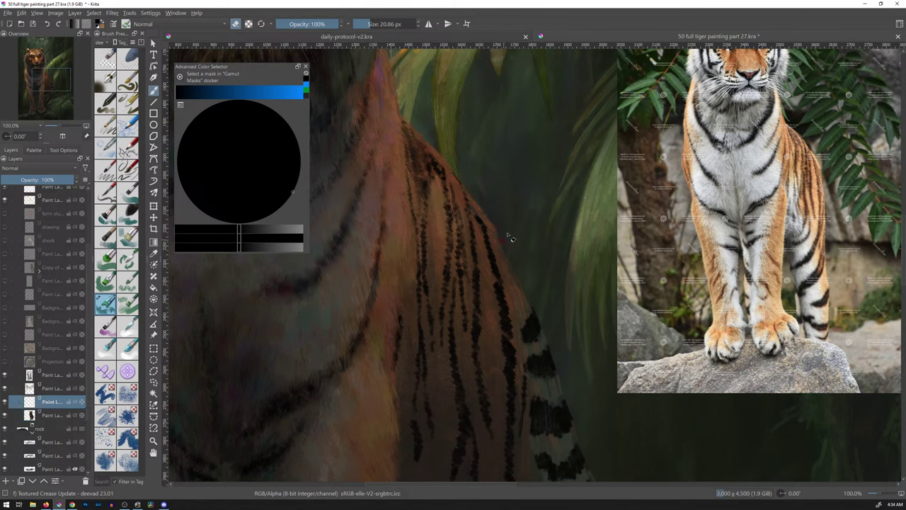
key(e)
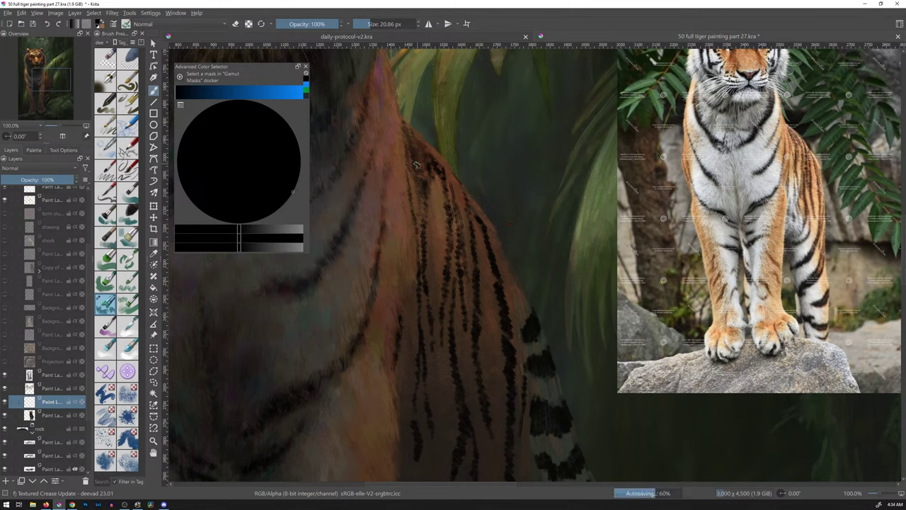
ctrl+click(426, 143)
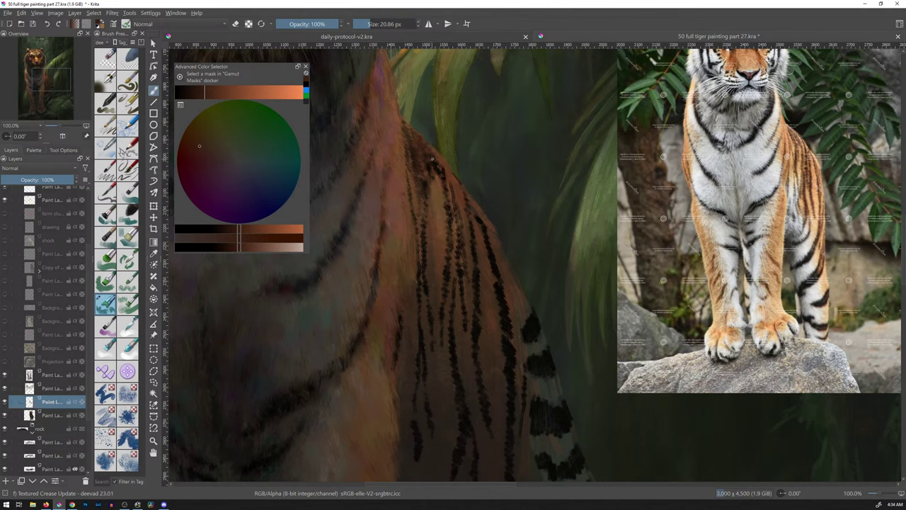
Step: Paint small stripe strokes down the back and reveal the red line-art layer
drag(435, 163, 434, 185)
drag(454, 152, 457, 233)
click(6, 253)
click(6, 254)
click(5, 308)
click(6, 308)
click(5, 293)
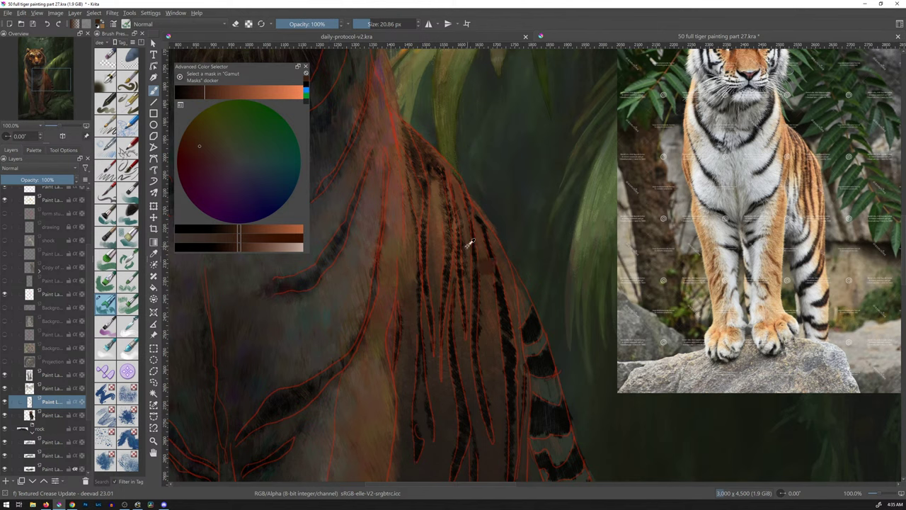
Step: Sample darker and lighter orange-brown fur shades, then hide the red line-art layer
ctrl+click(467, 251)
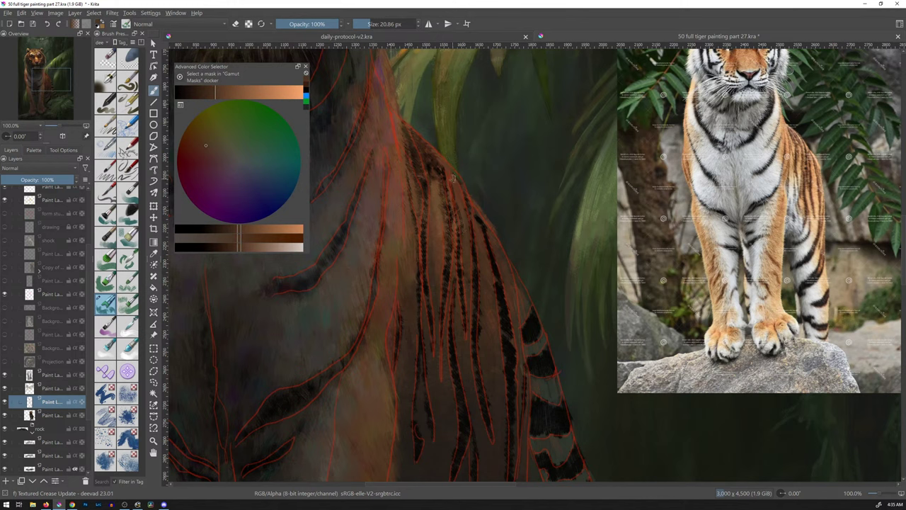
ctrl+click(455, 165)
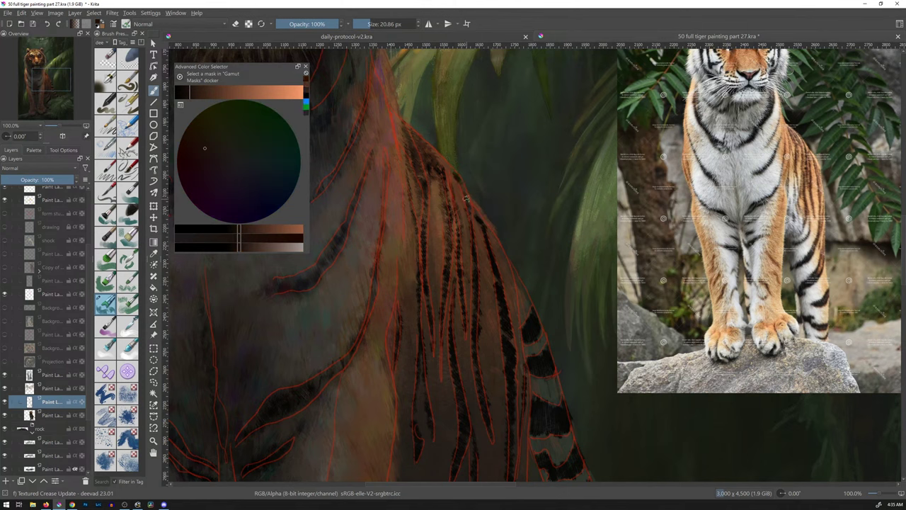
ctrl+click(443, 151)
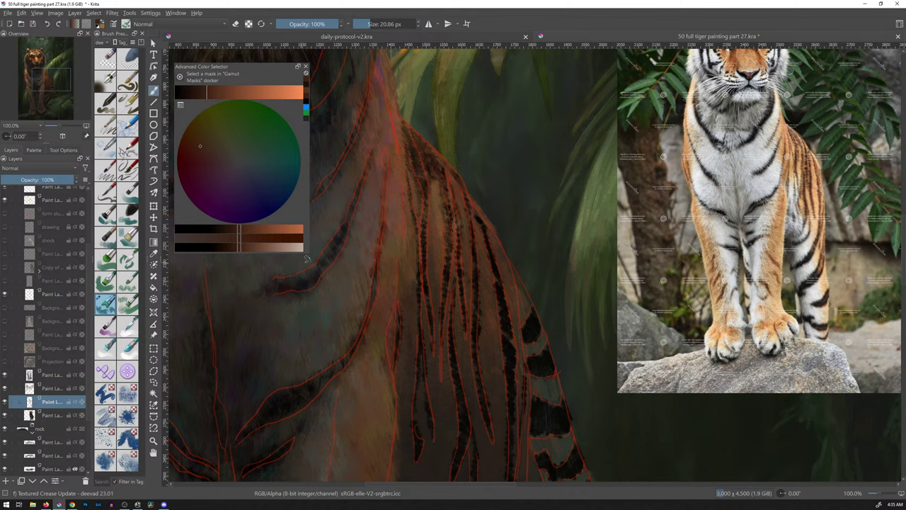
click(5, 294)
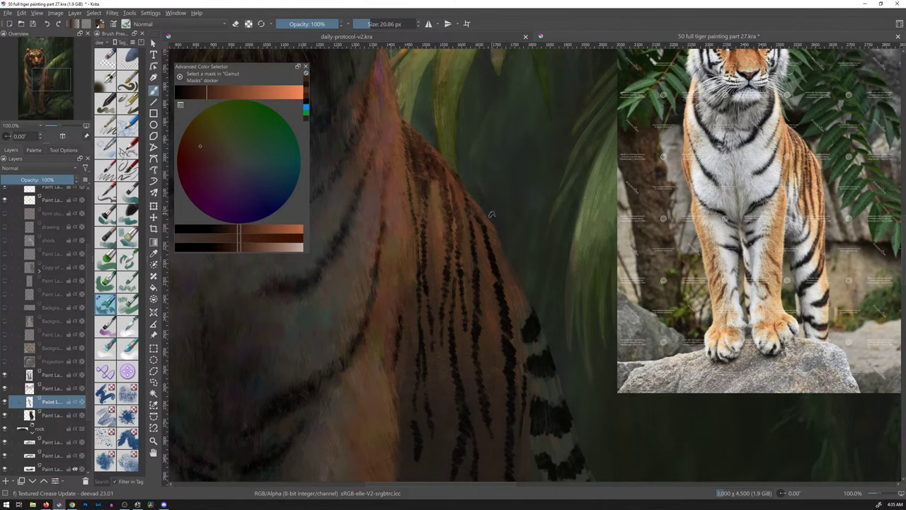
Step: Sample the near-black stripe colour and shift it to a dark salmon-red shade
ctrl+click(495, 251)
drag(221, 146, 209, 156)
drag(179, 92, 190, 92)
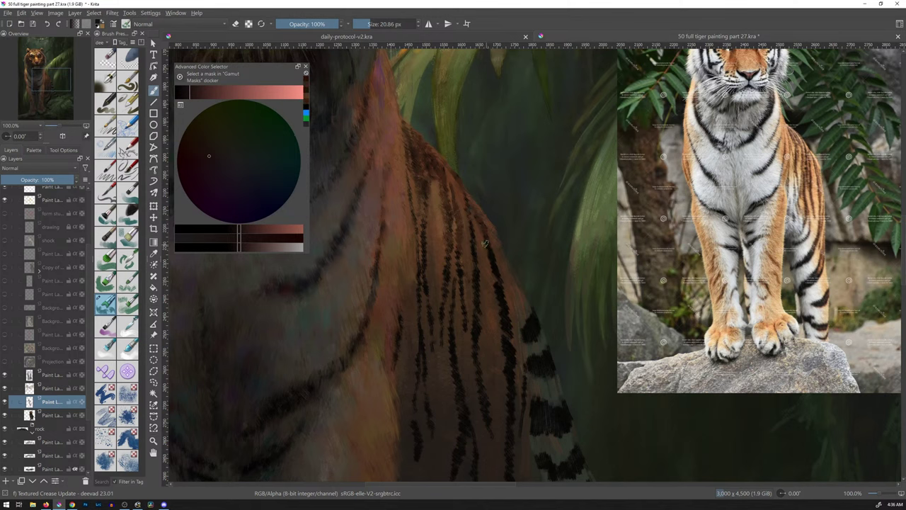
drag(192, 94, 201, 93)
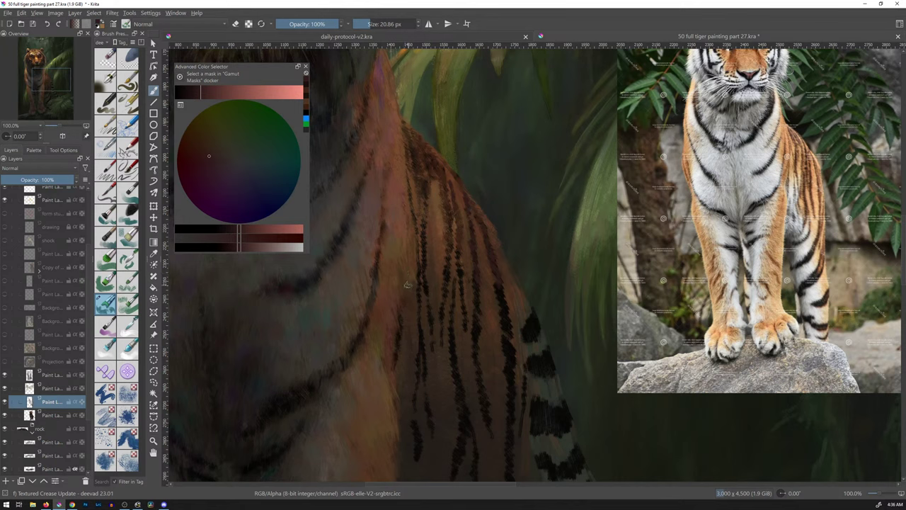
click(197, 91)
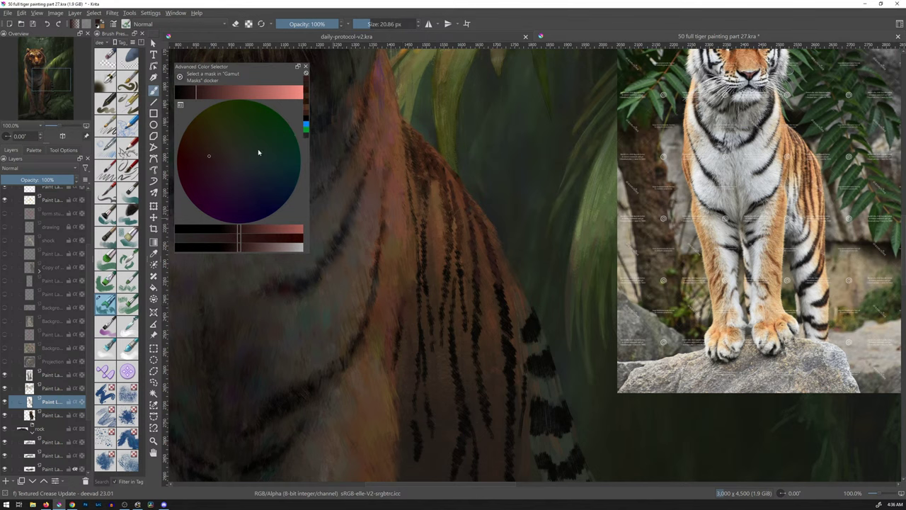
click(192, 92)
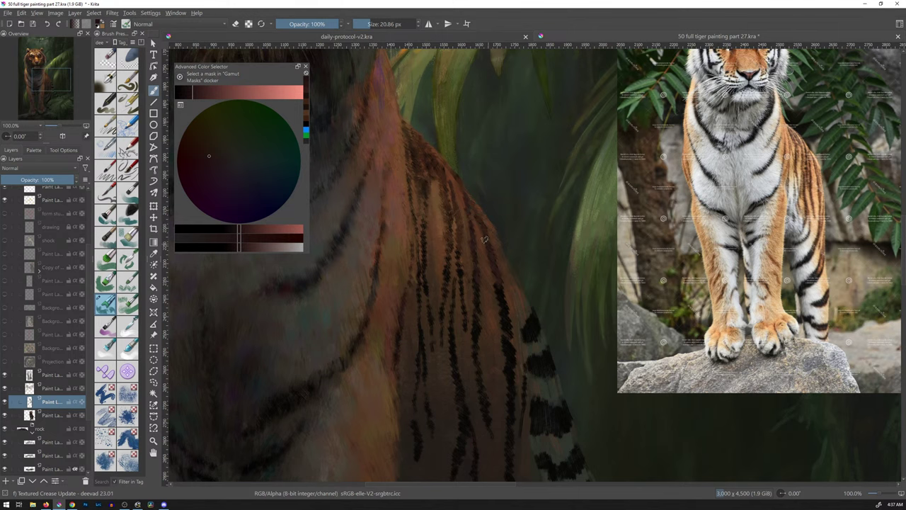
Step: Sample a range of orange-brown and pinkish fur colours from the tiger's back
ctrl+click(459, 194)
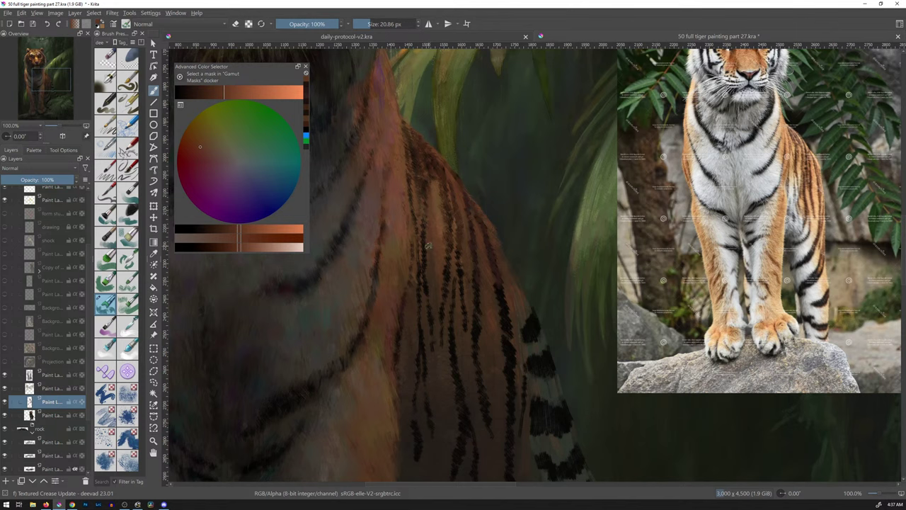
ctrl+click(414, 186)
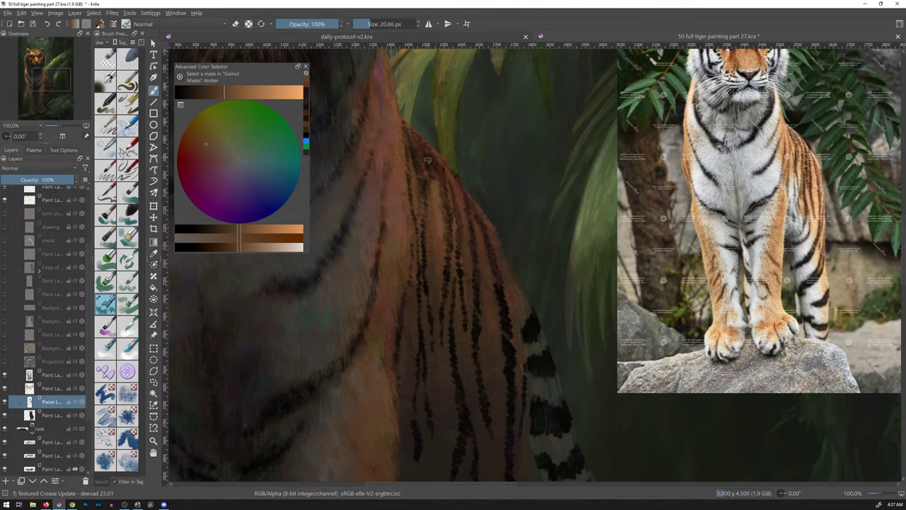
ctrl+click(434, 189)
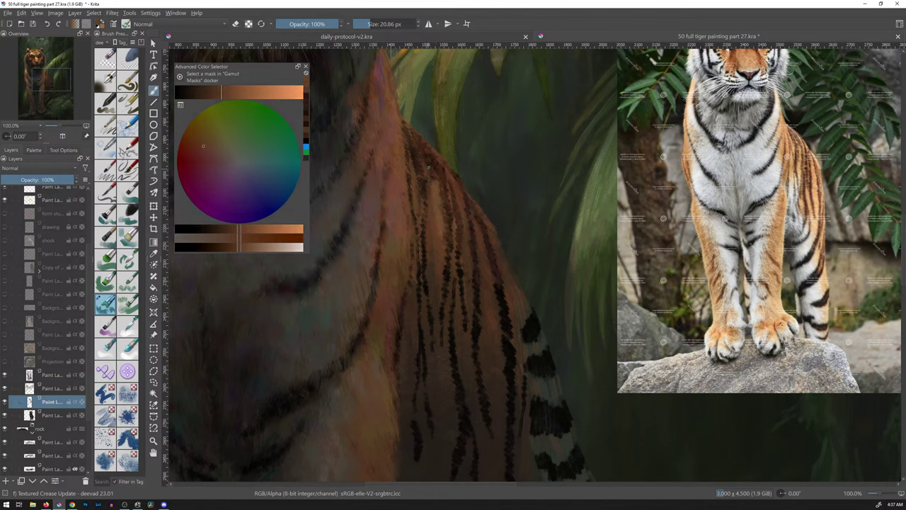
ctrl+click(439, 192)
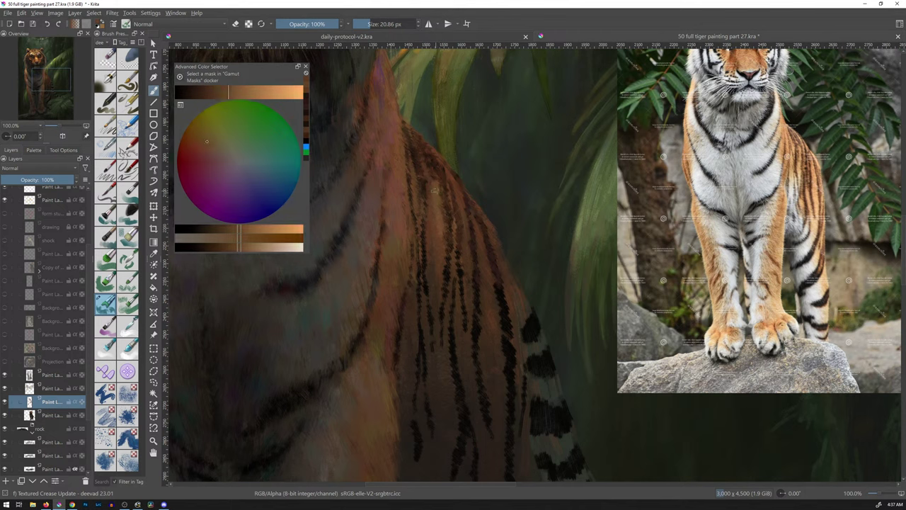
ctrl+click(442, 232)
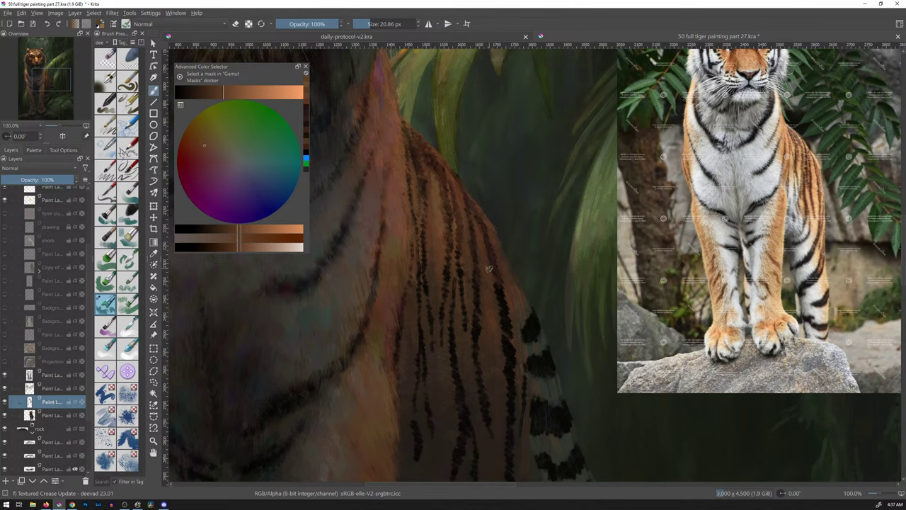
ctrl+click(450, 173)
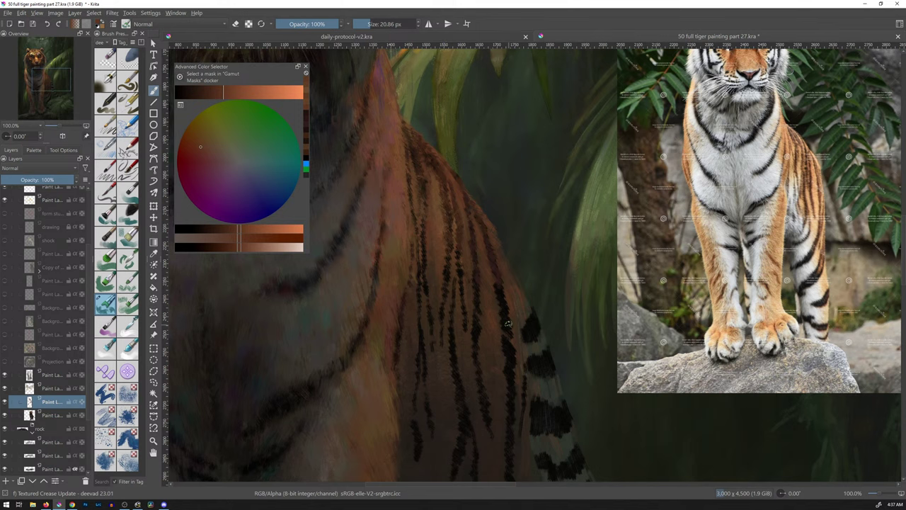
ctrl+click(487, 210)
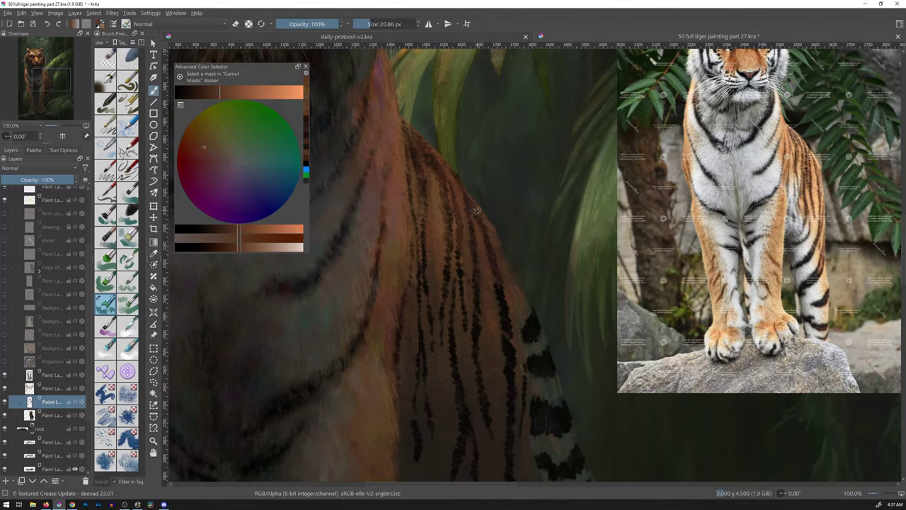
ctrl+click(502, 248)
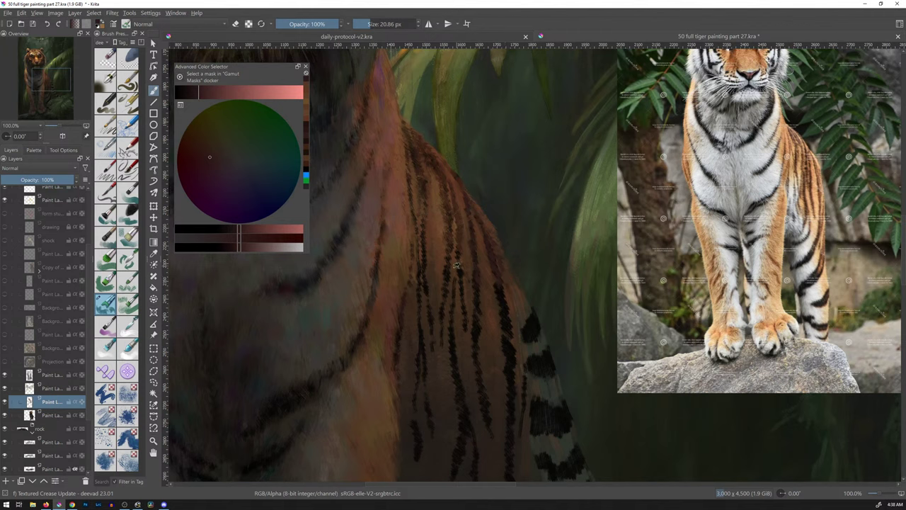
Step: Switch from Rough Rake Textured to Thin Brush Regular and sample a darkened fur orange
click(128, 282)
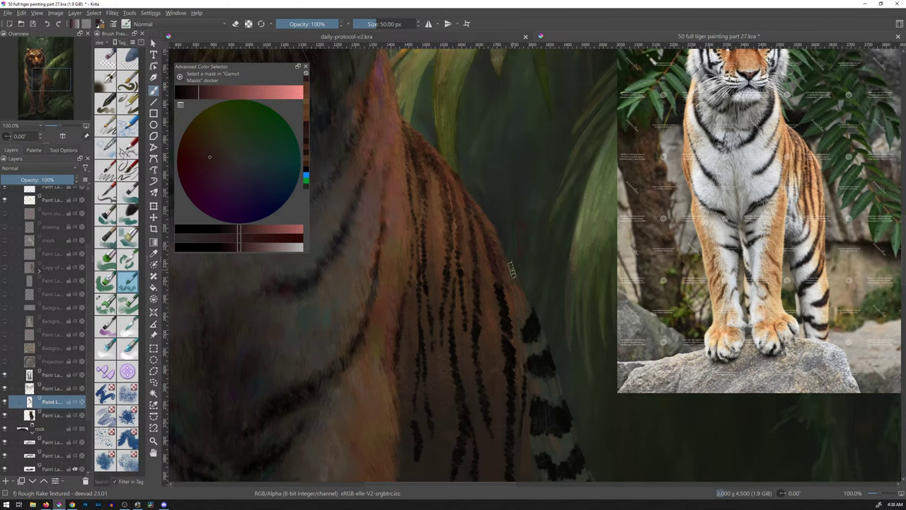
click(115, 176)
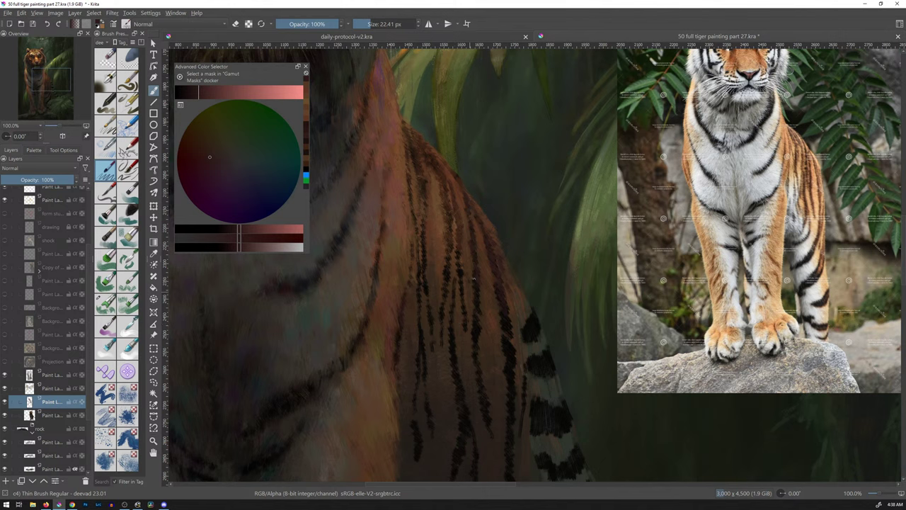
ctrl+click(480, 267)
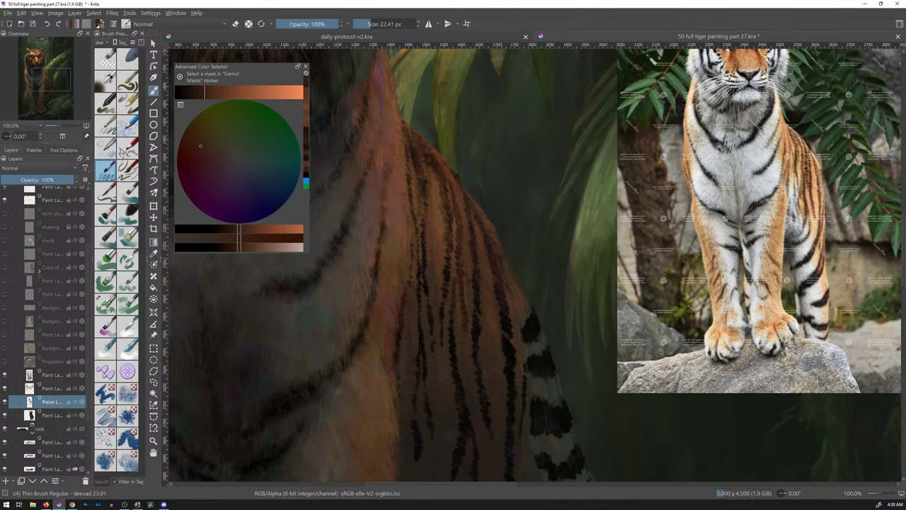
mouse_move(516, 238)
mouse_down()
mouse_move(491, 317)
mouse_move(520, 236)
mouse_up()
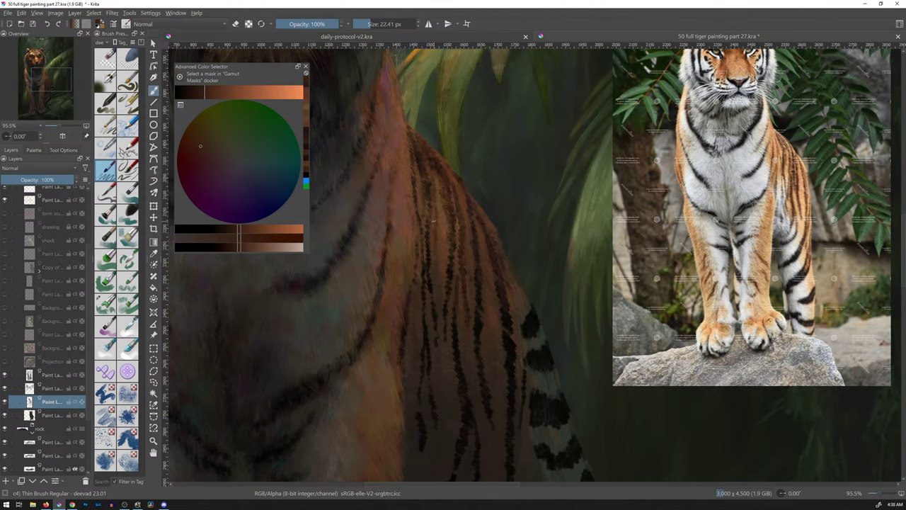
key(k)
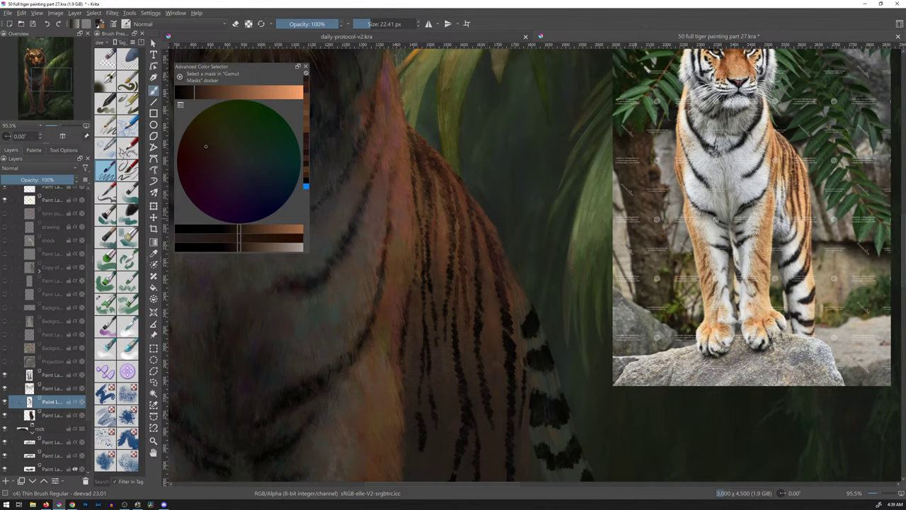
scroll(782, 208, up, 5)
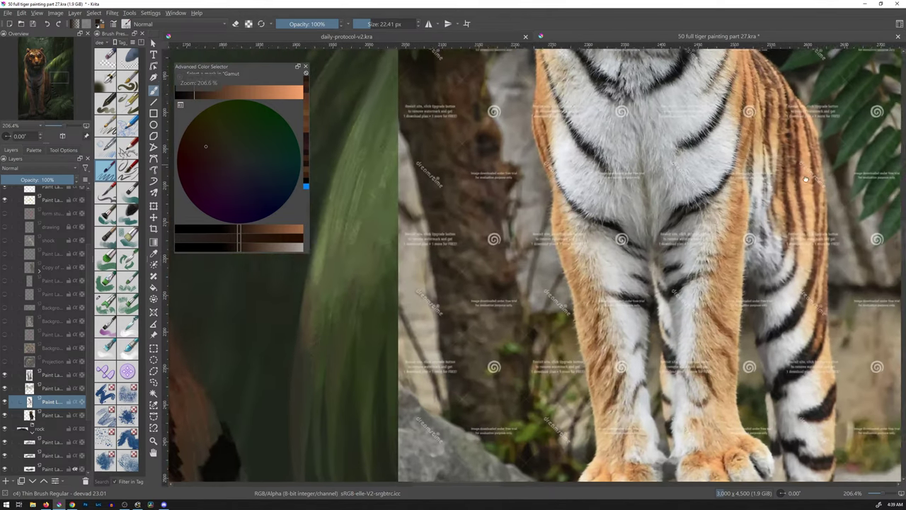
scroll(782, 208, right, 4)
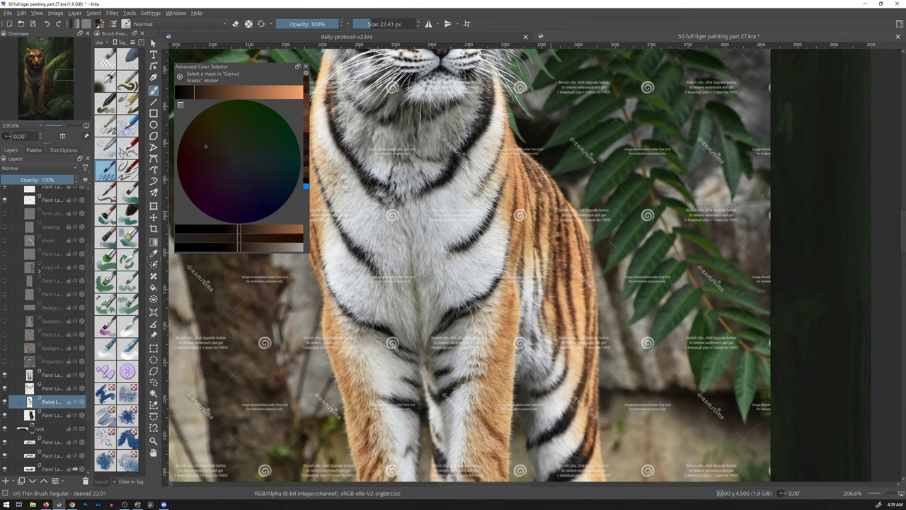
key(t)
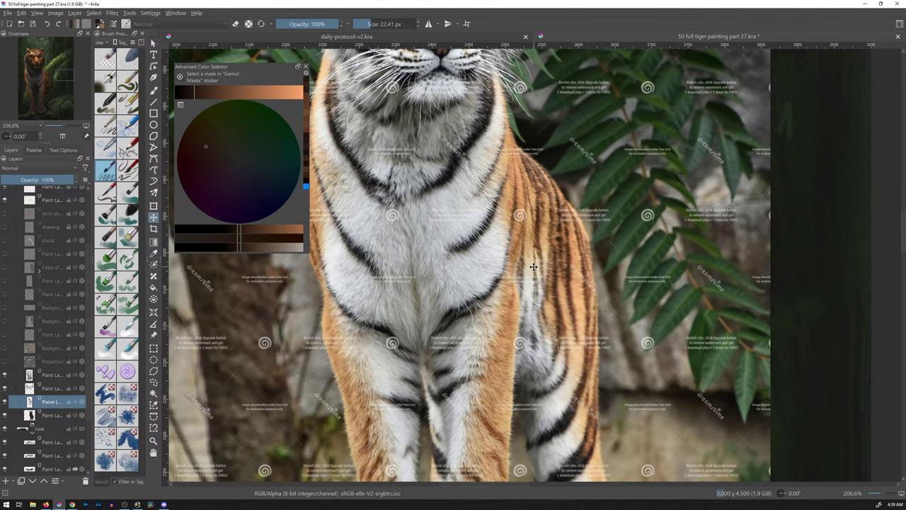
key(1)
drag(514, 256, 713, 181)
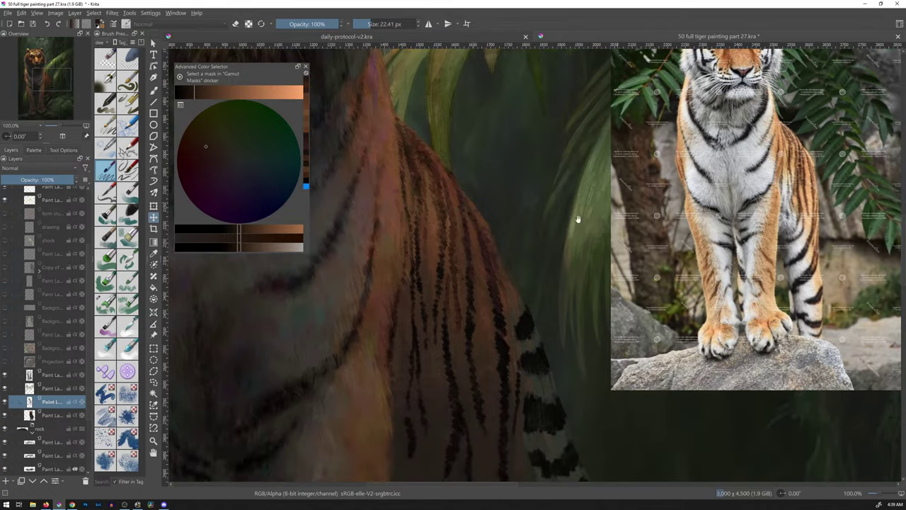
Step: Return to the brush and sample pinker, lighter orange and darker brown fur tones
key(b)
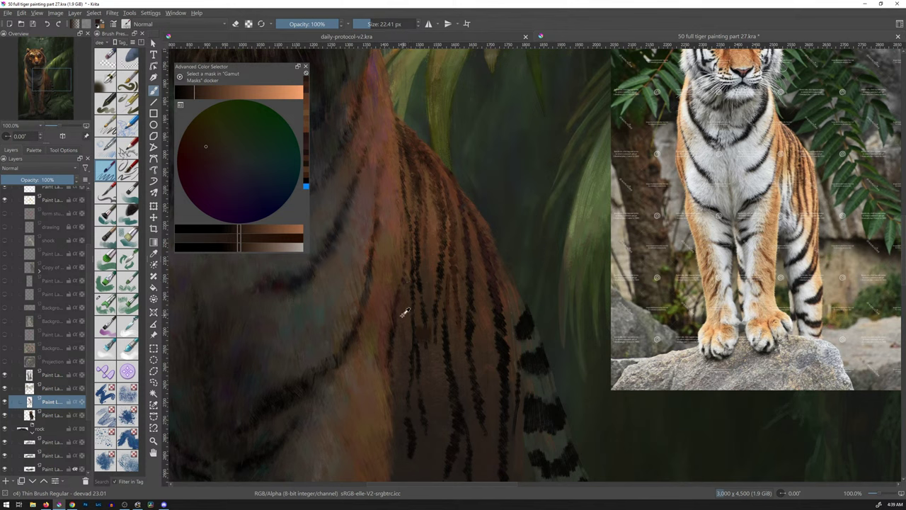
ctrl+click(392, 319)
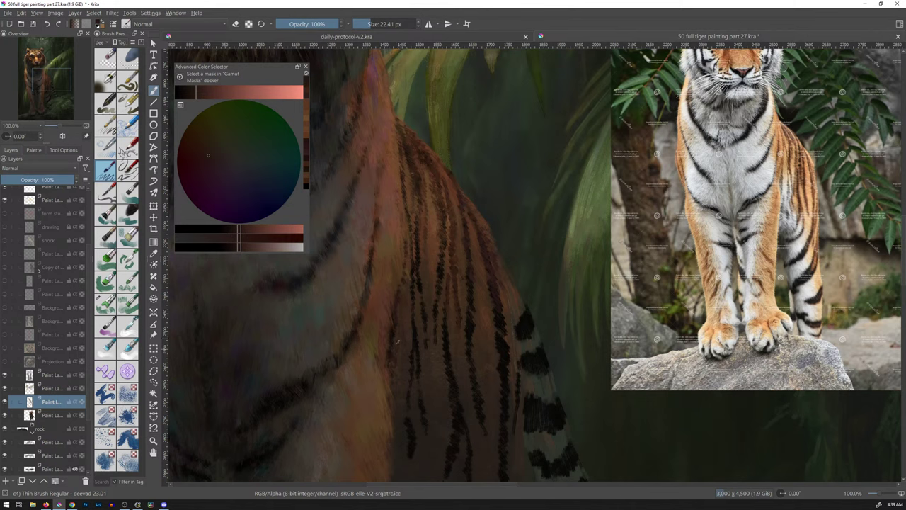
ctrl+click(394, 330)
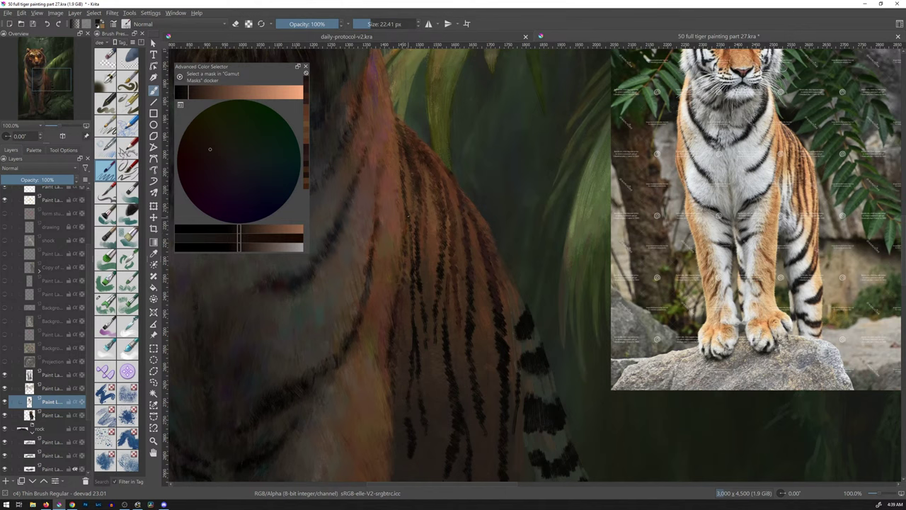
ctrl+click(446, 177)
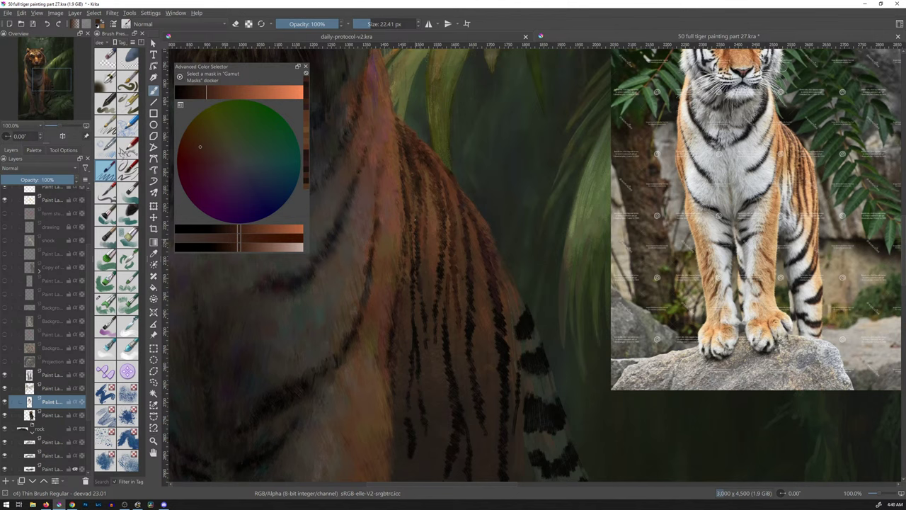
ctrl+click(433, 236)
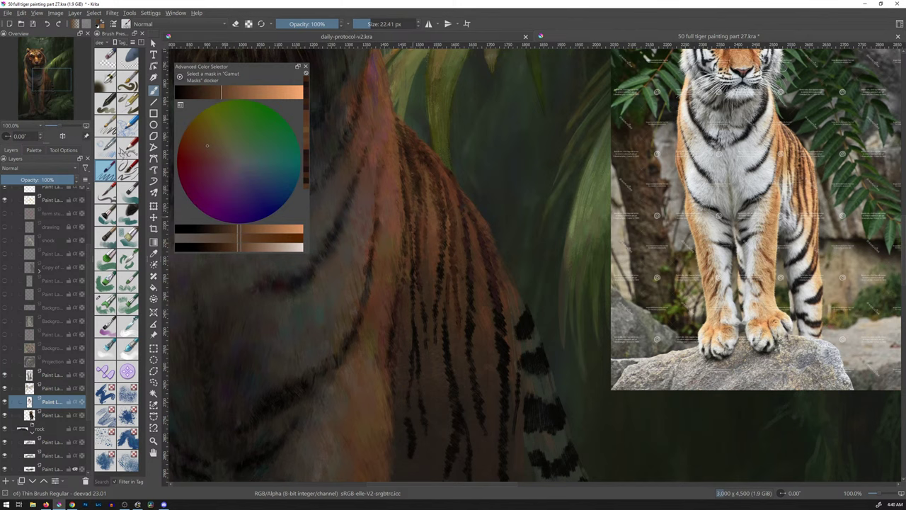
ctrl+click(419, 240)
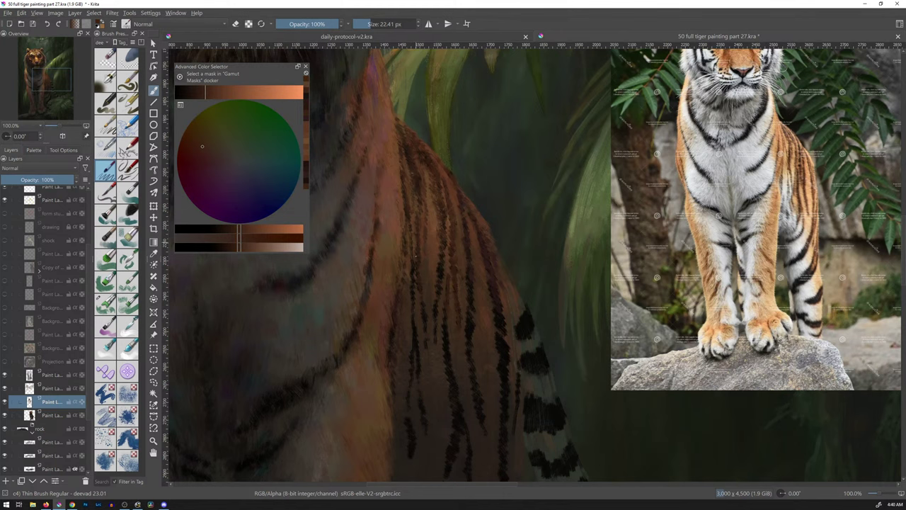
Step: Select the Textured Crease Update brush and sample a brown from the fur
ctrl+click(414, 273)
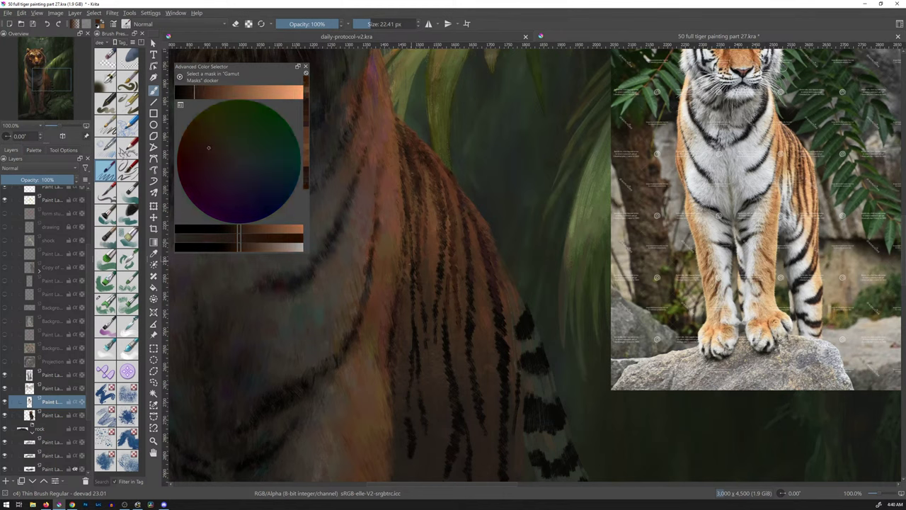
ctrl+click(415, 278)
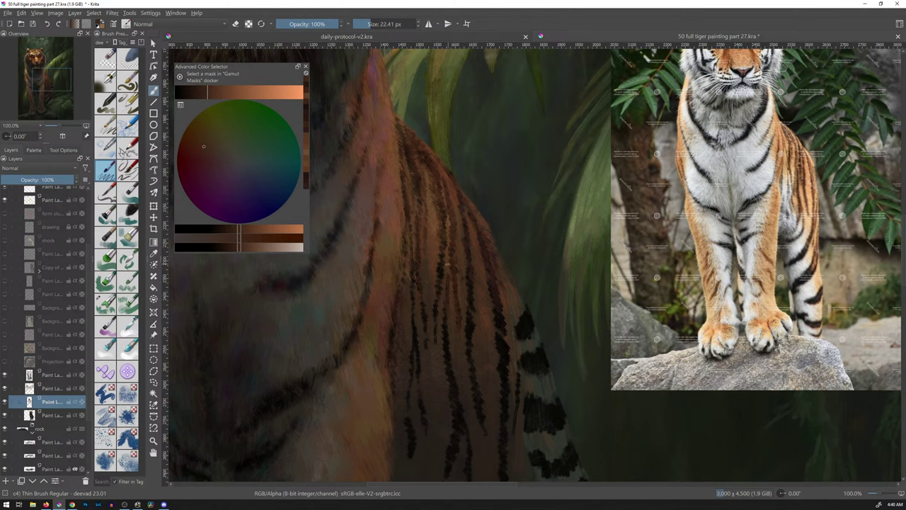
click(106, 306)
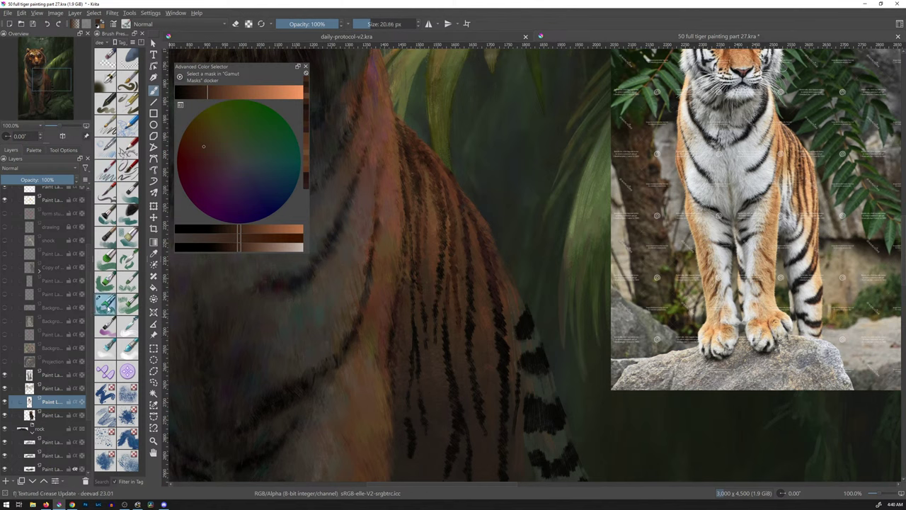
ctrl+click(449, 235)
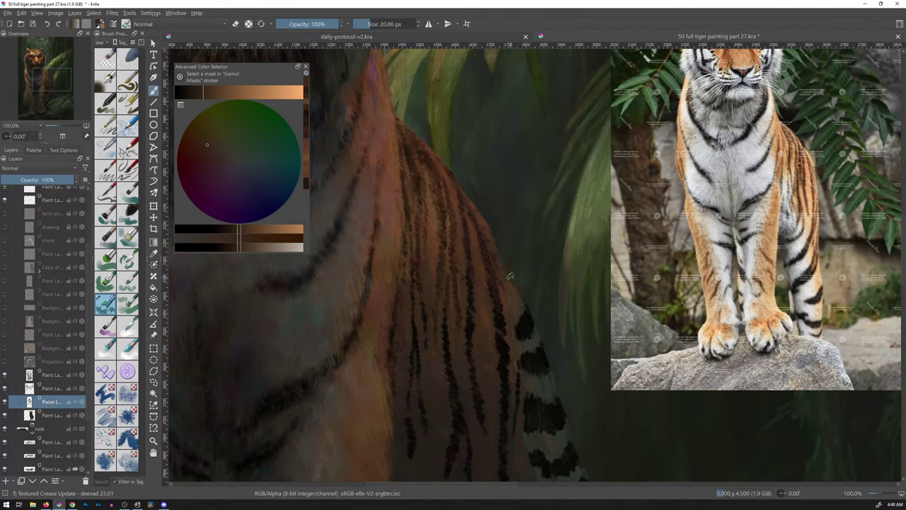
Step: Pan to the tail base, undo trial strokes on the top stripe, and sample darker fur browns
drag(518, 284, 506, 210)
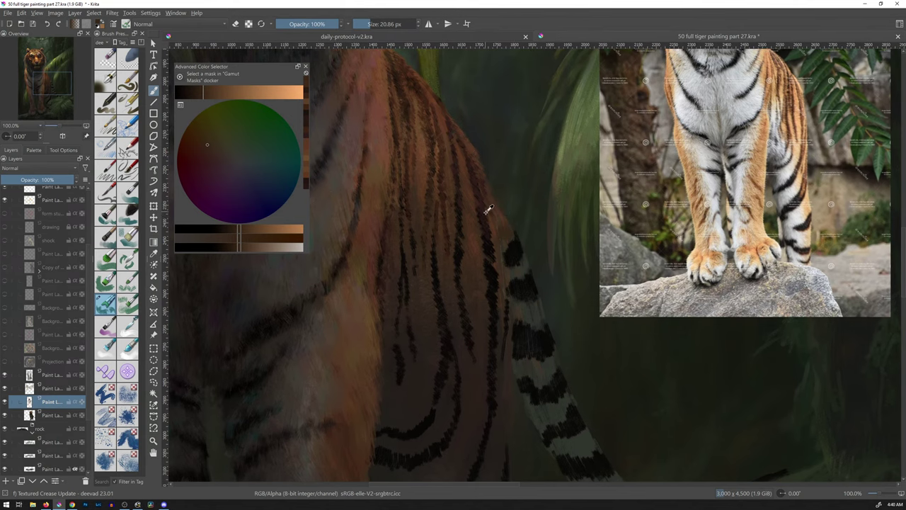
ctrl+click(487, 211)
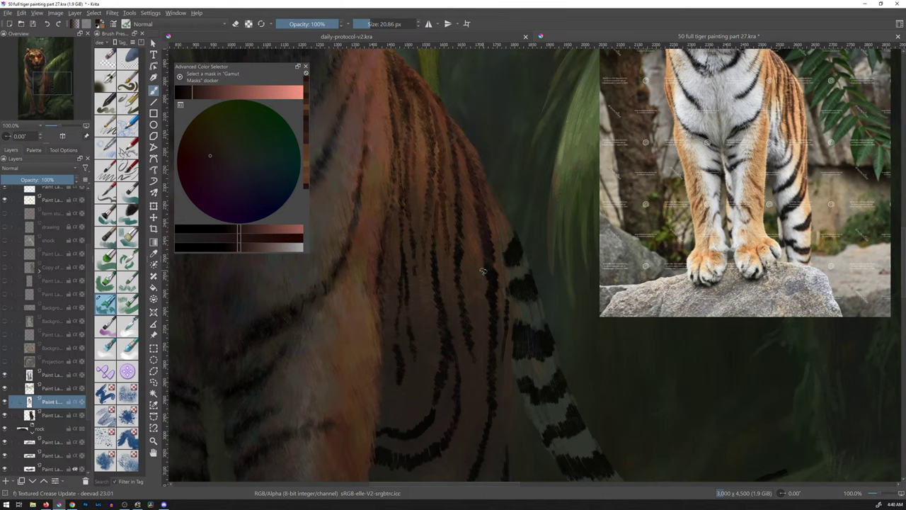
drag(521, 255, 509, 242)
key(ctrl+z)
ctrl+click(483, 222)
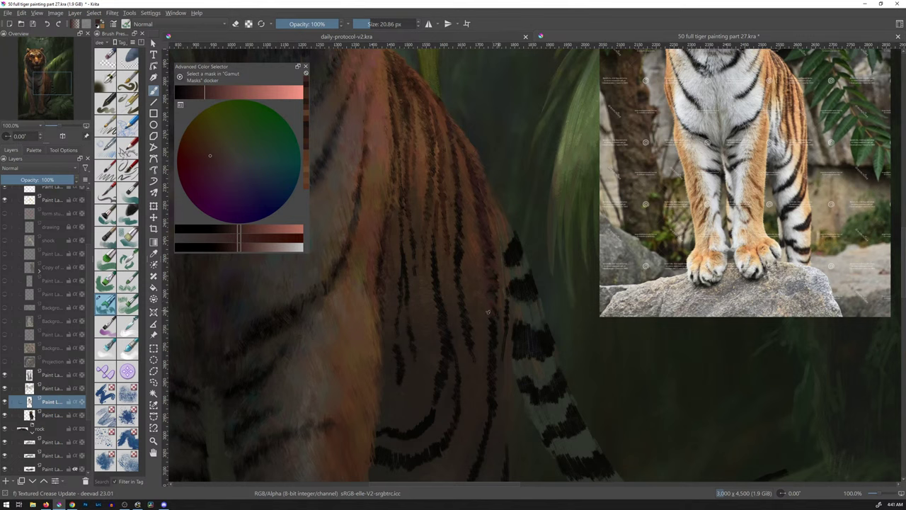
click(516, 269)
ctrl+click(498, 269)
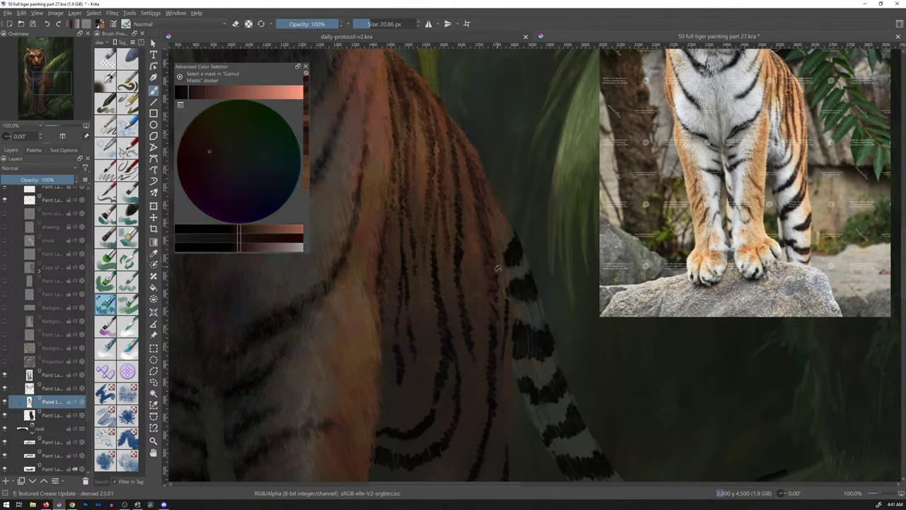
ctrl+click(496, 267)
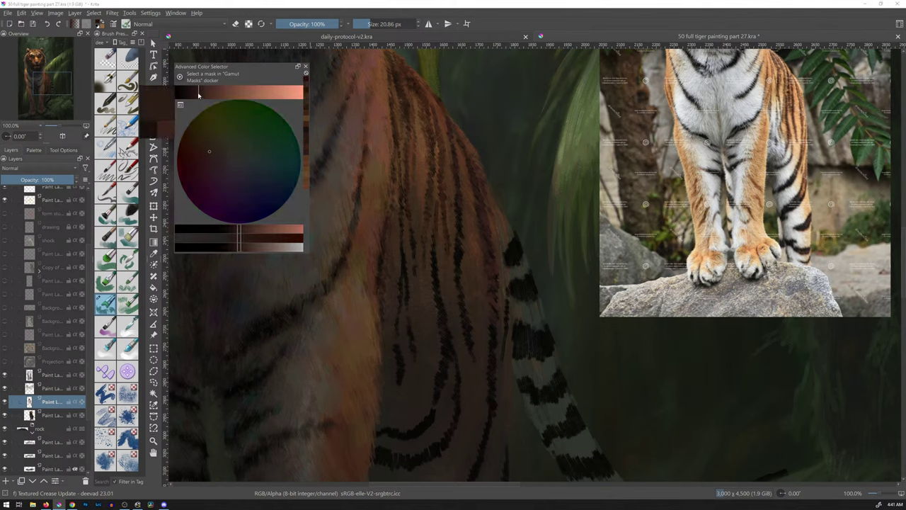
click(494, 265)
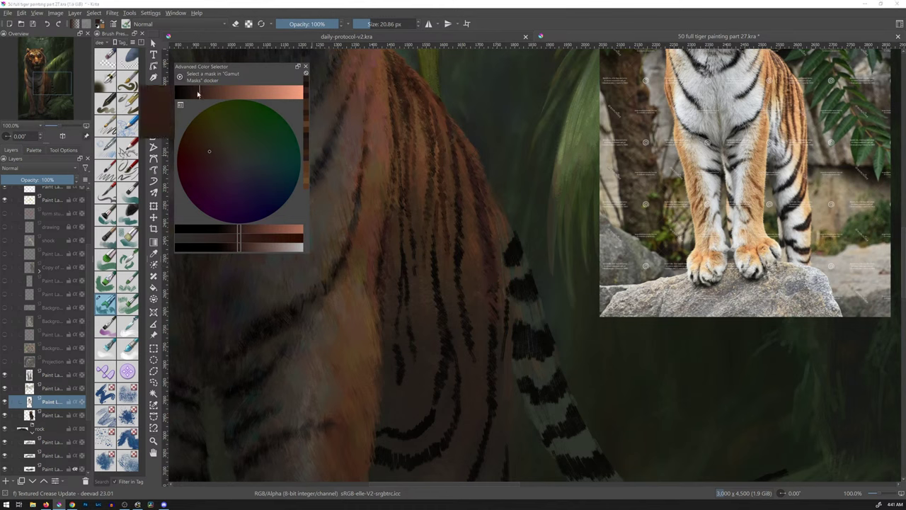
Step: Darken the current brown, then sample a lighter peach from the hindquarters fur
click(195, 92)
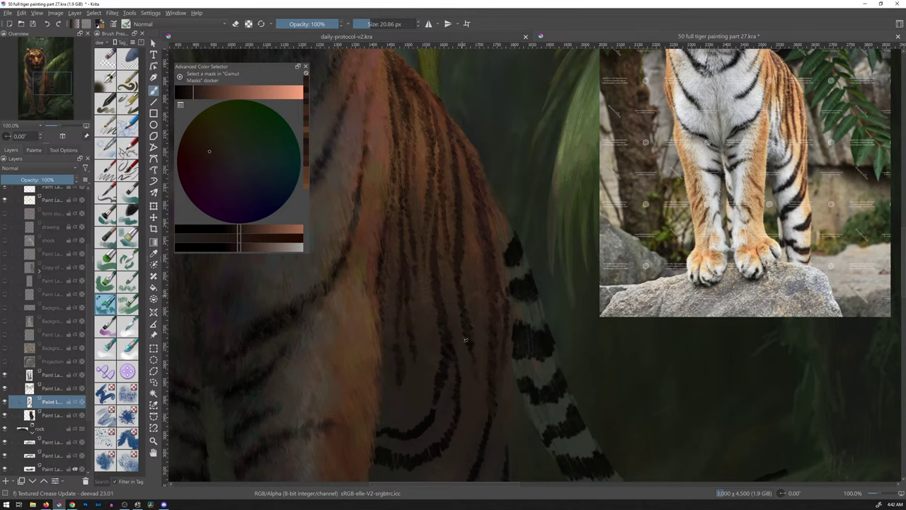
ctrl+click(452, 292)
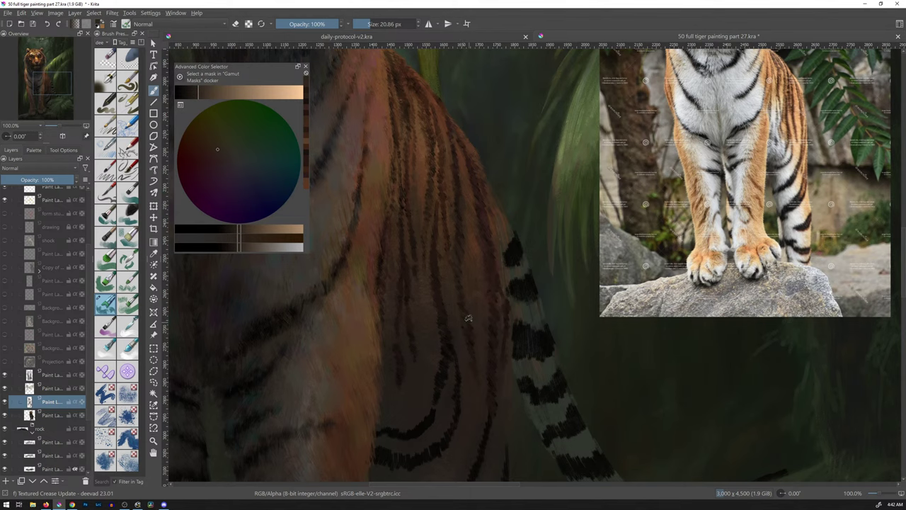
Step: Sample several light and dark fur tones from the rump, then scroll down to the tail
ctrl+click(462, 259)
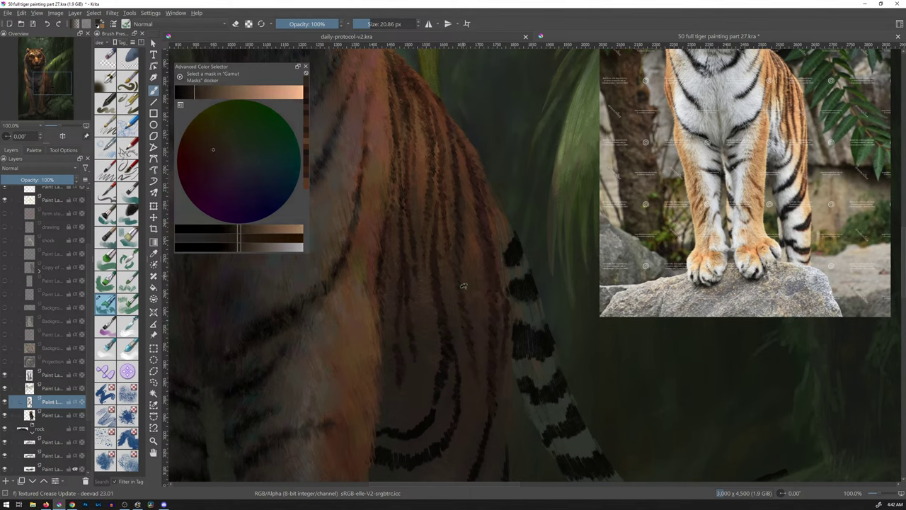
ctrl+click(465, 312)
ctrl+click(459, 283)
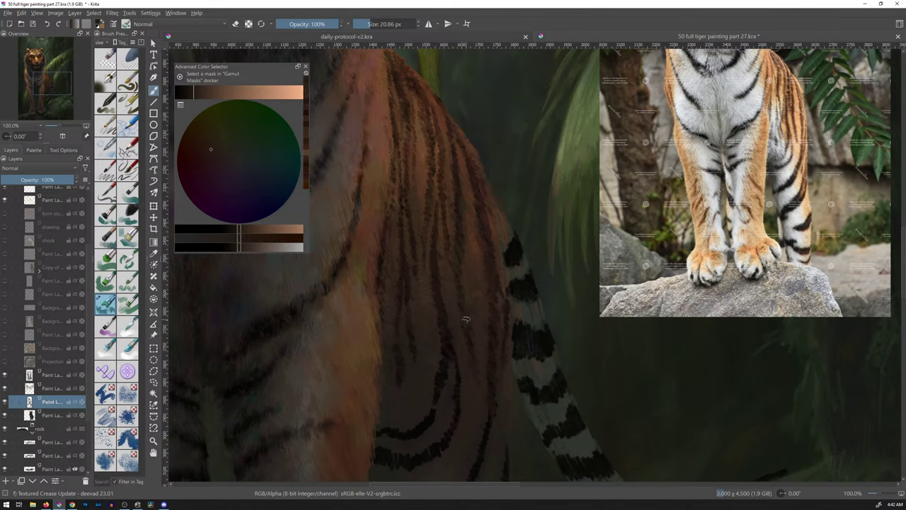
ctrl+click(462, 230)
ctrl+click(457, 267)
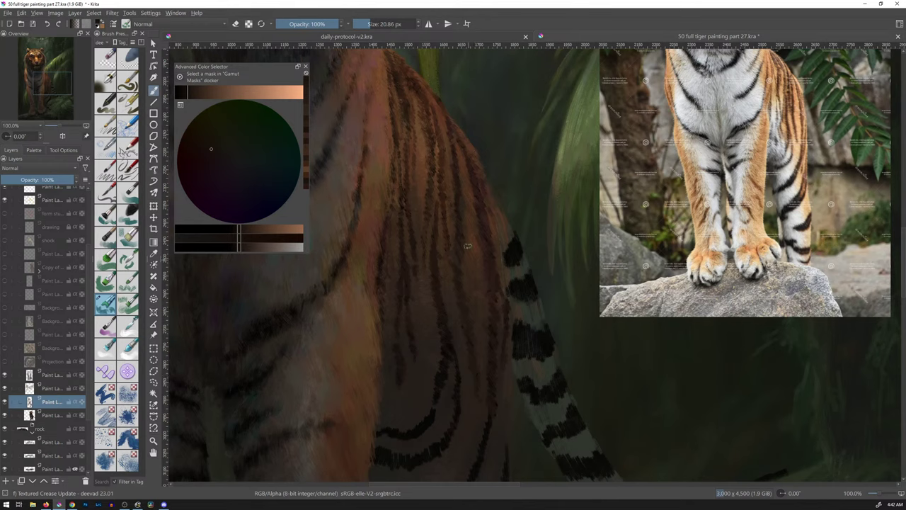
ctrl+click(450, 293)
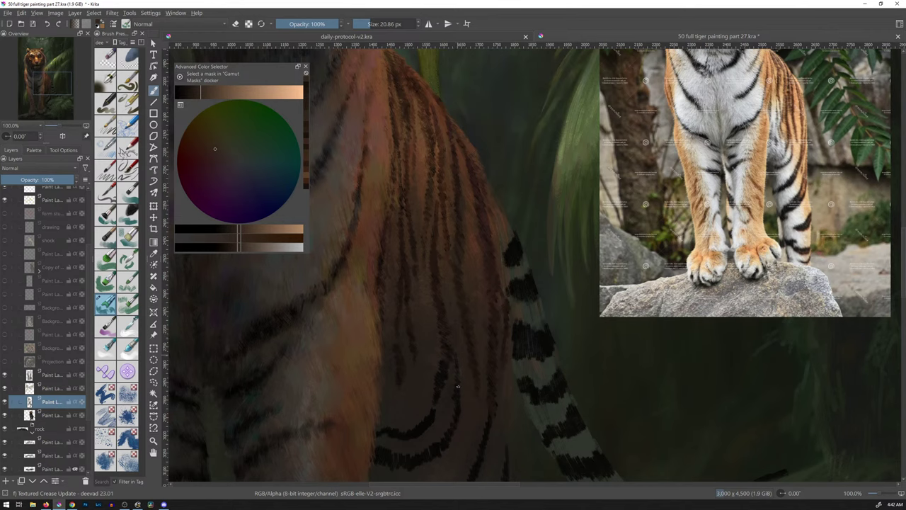
ctrl+click(454, 203)
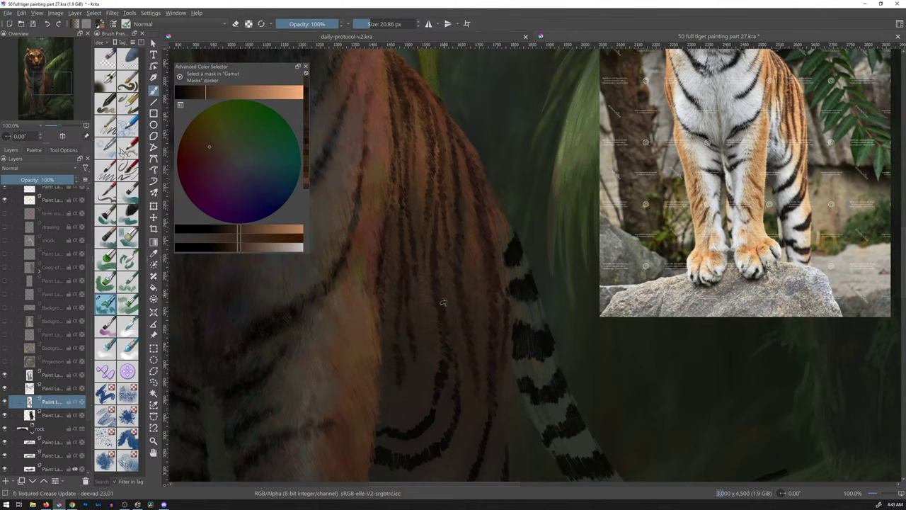
ctrl+click(455, 323)
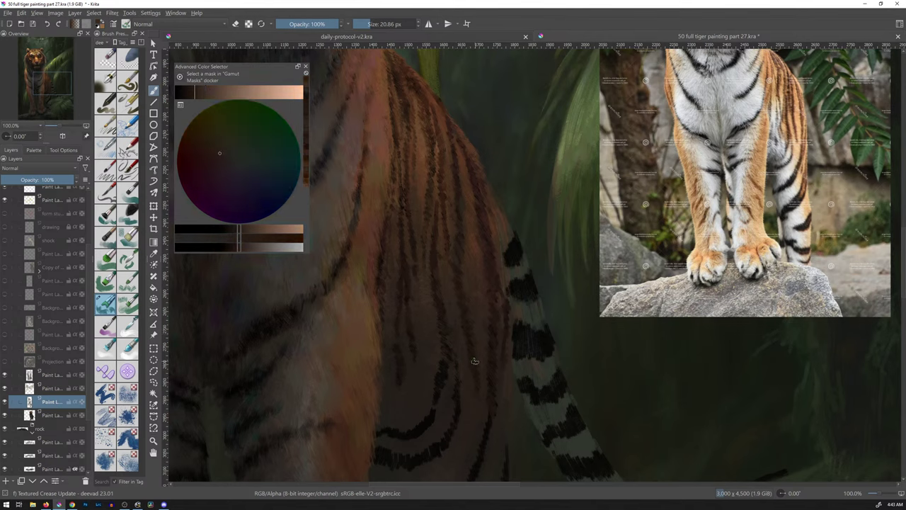
scroll(473, 364, down, 2)
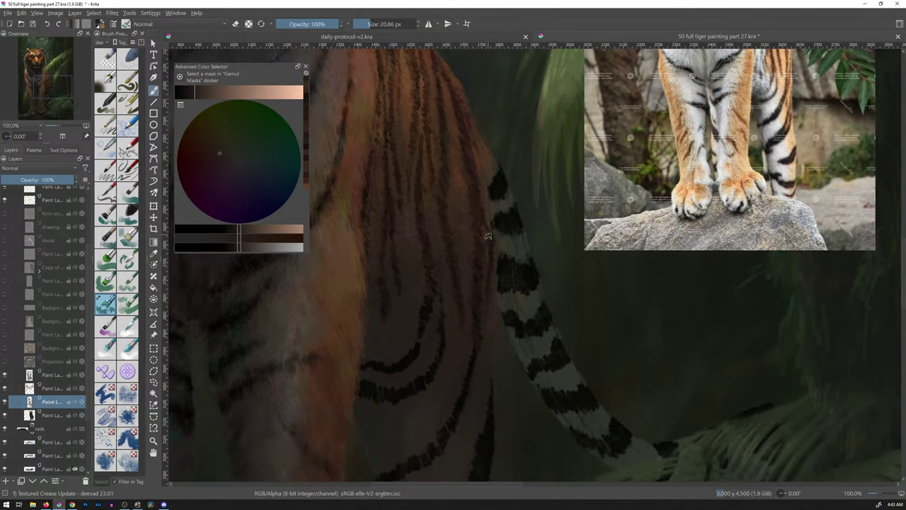
Step: Sample brighter orange and darker fur colours from the tiger's tail and fur
drag(486, 227, 488, 227)
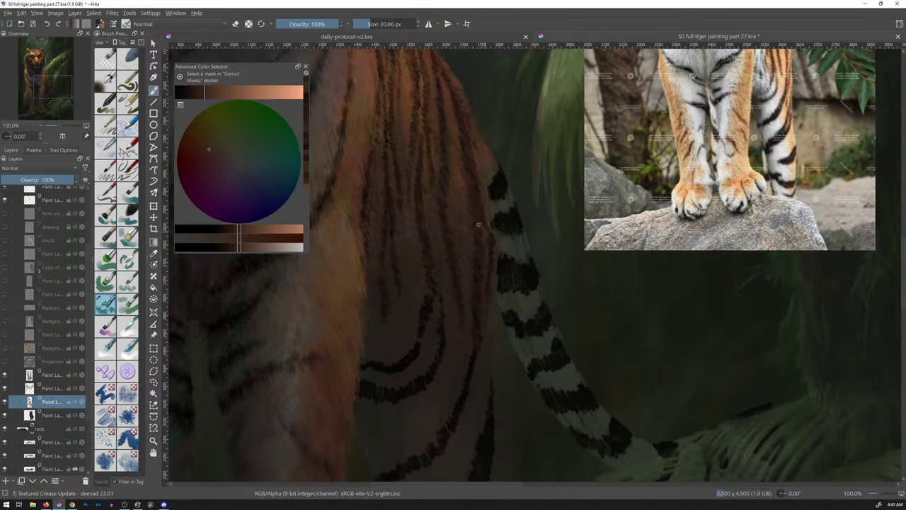
ctrl+click(483, 184)
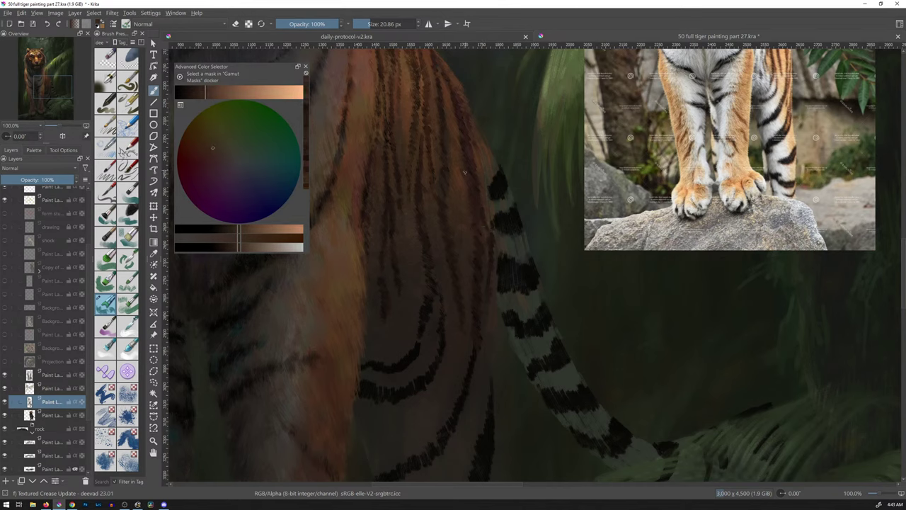
ctrl+click(437, 145)
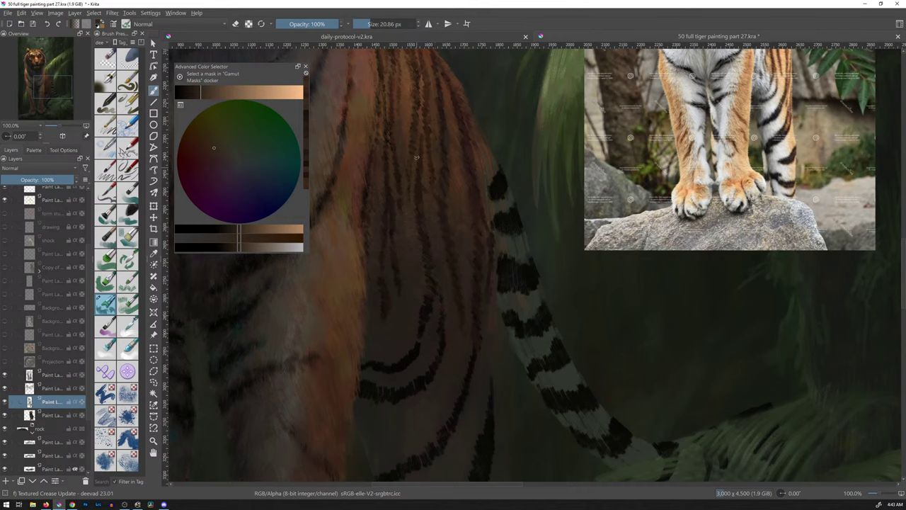
ctrl+click(423, 99)
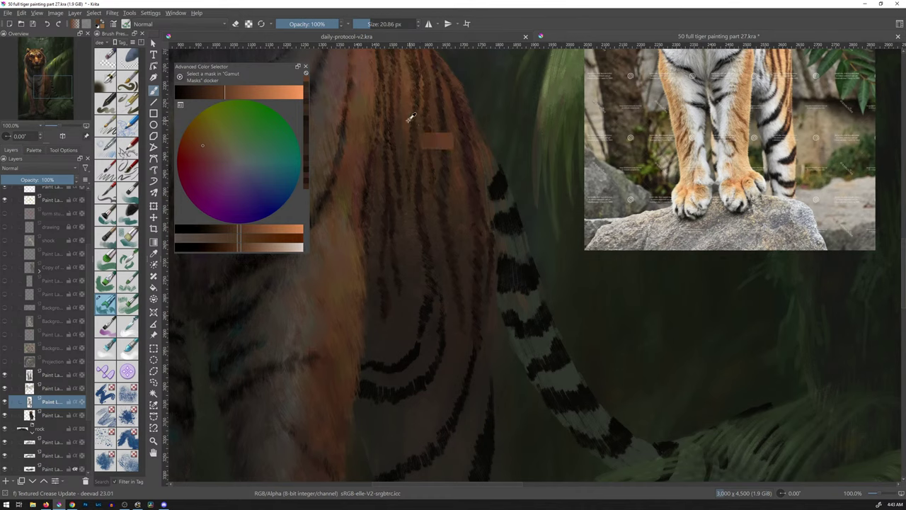
ctrl+click(411, 117)
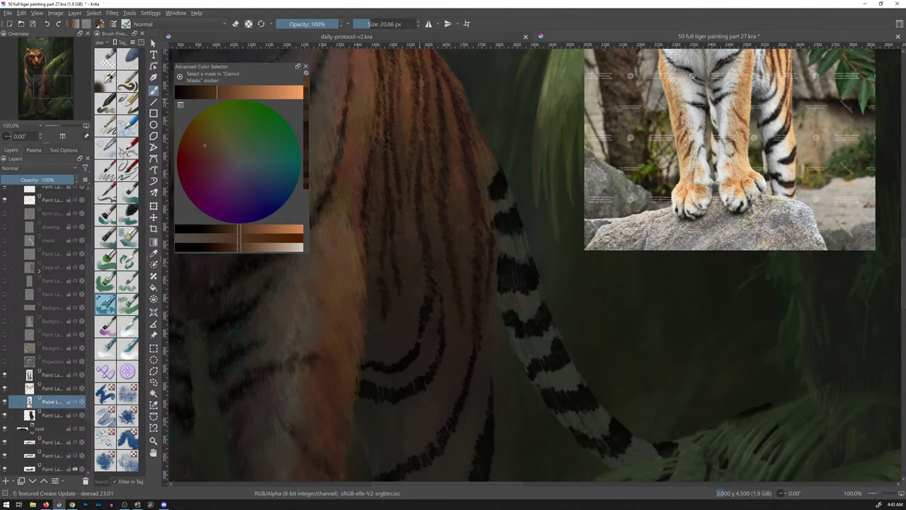
Step: Pick a darker brown, shrink the brush to 13.72 px and paint fine fur strokes
scroll(460, 120, up, 1)
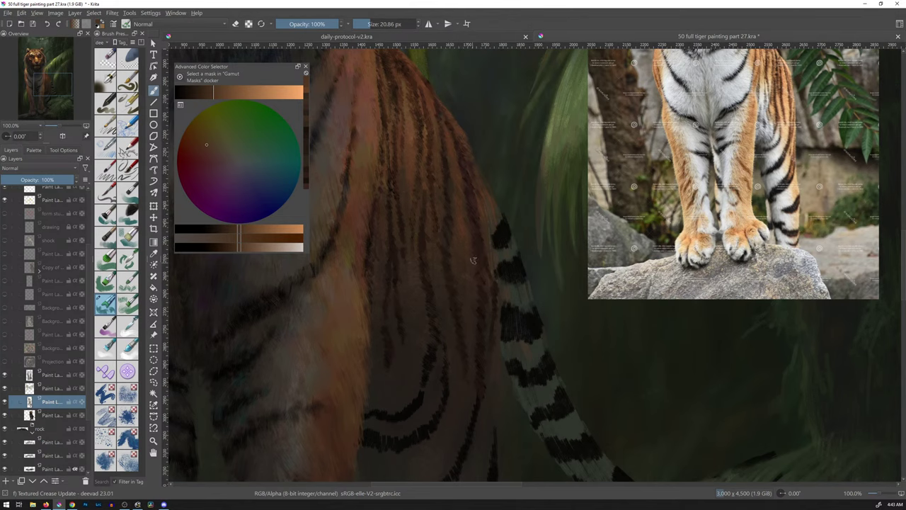
drag(458, 138, 479, 196)
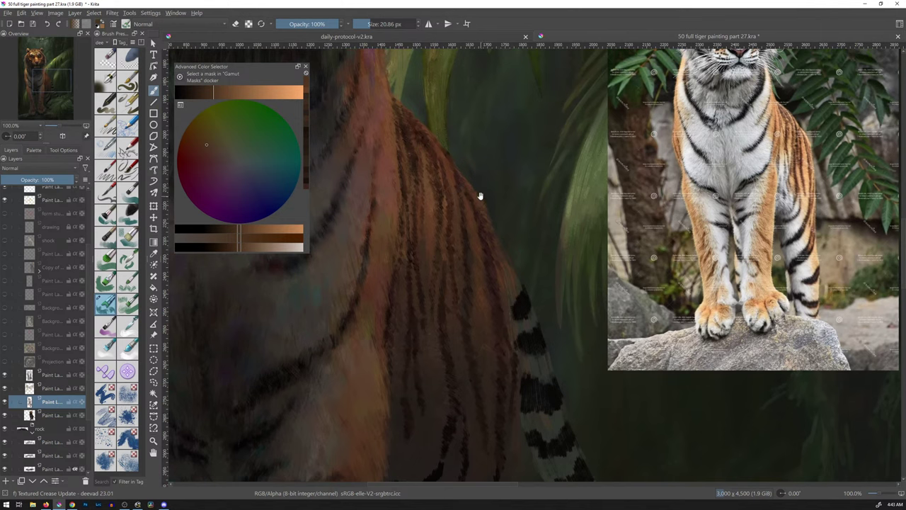
ctrl+click(418, 220)
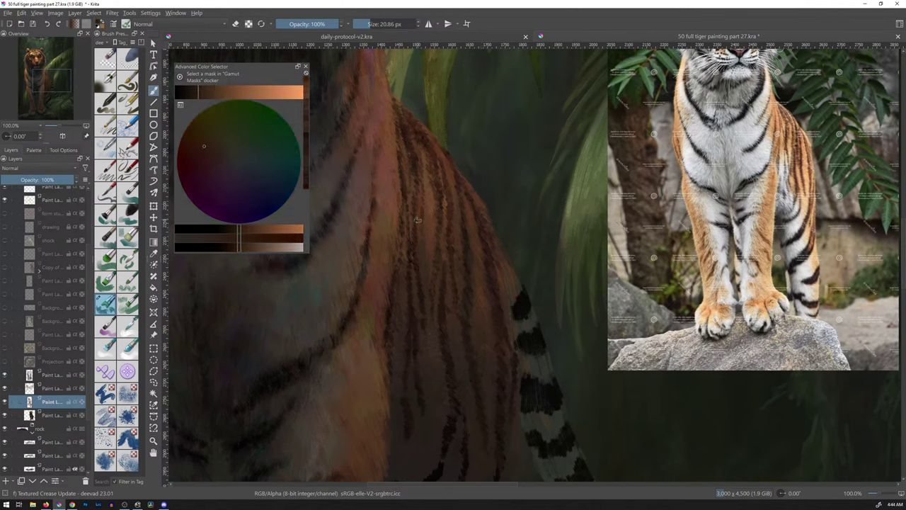
click(197, 95)
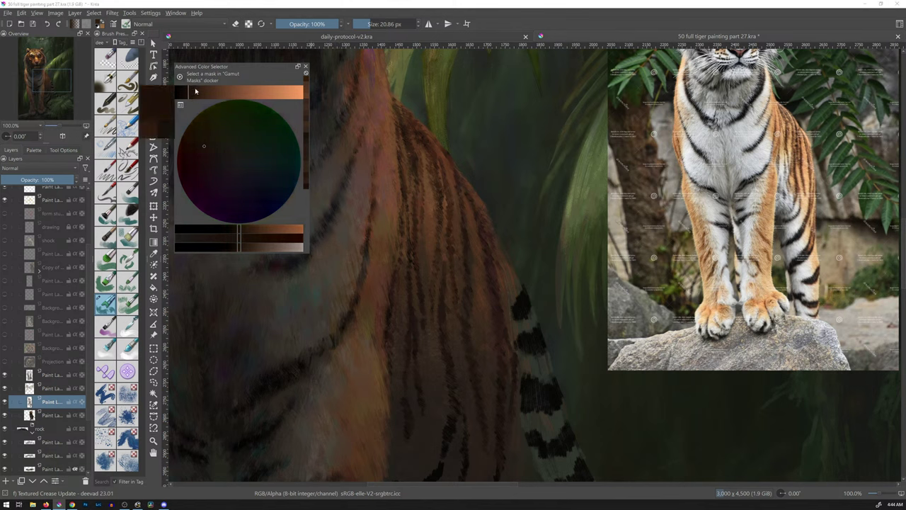
key(bracketleft)
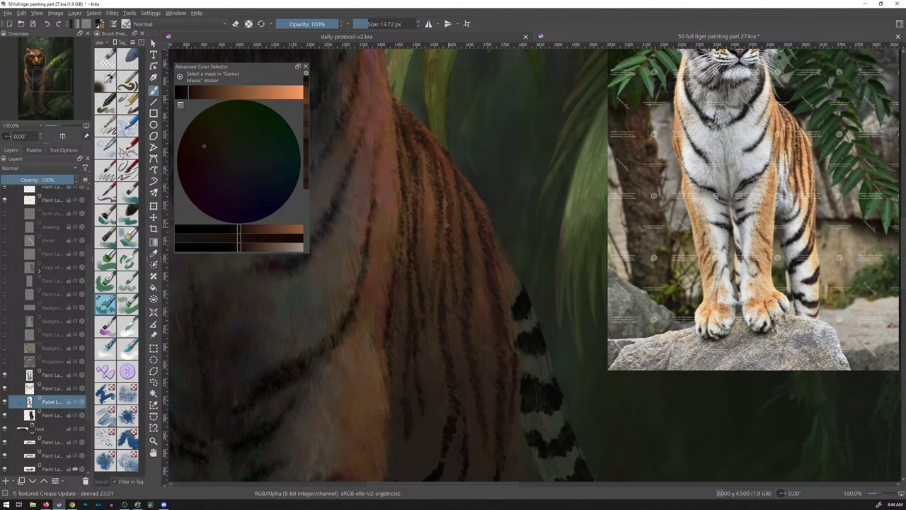
ctrl+click(513, 235)
scroll(513, 235, down, 5)
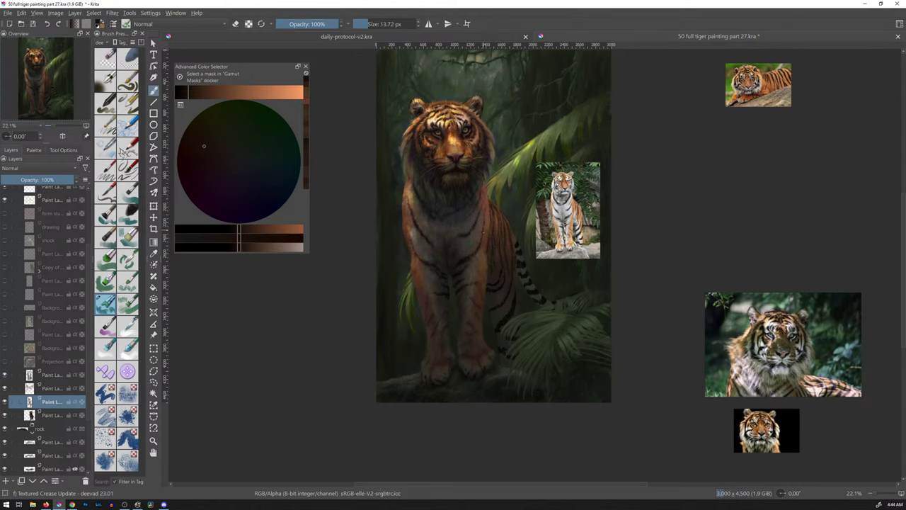
Step: Zoom in slightly on the tiger's chest fur
scroll(513, 236, up, 1)
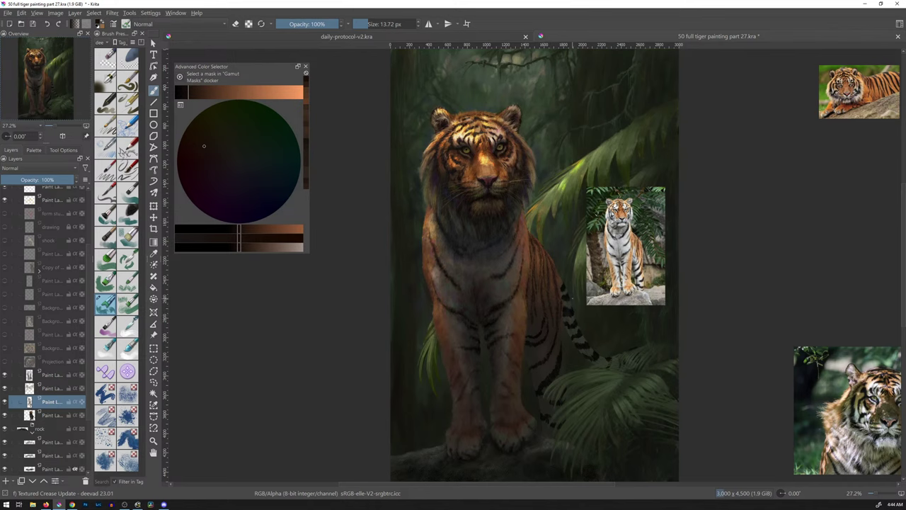
Step: Frame the tail and move the standing-tiger reference photo lower beside it
key(1)
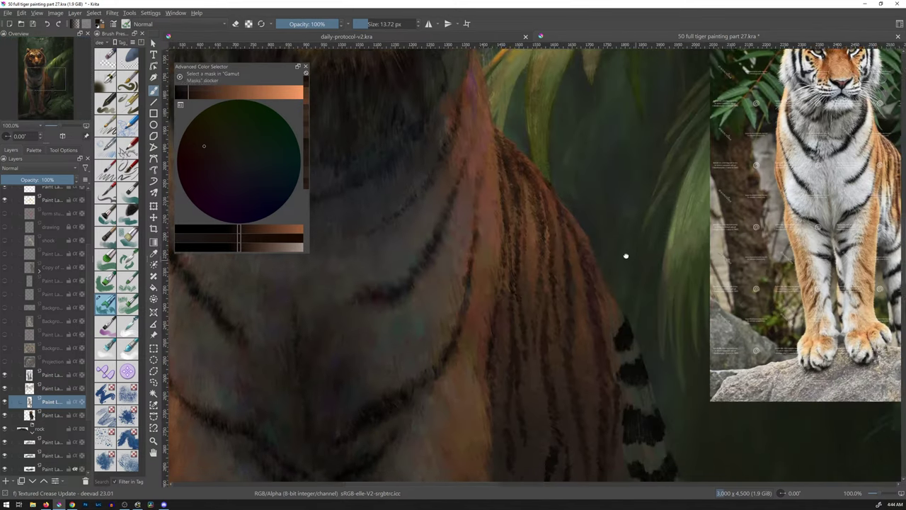
drag(624, 257, 503, 156)
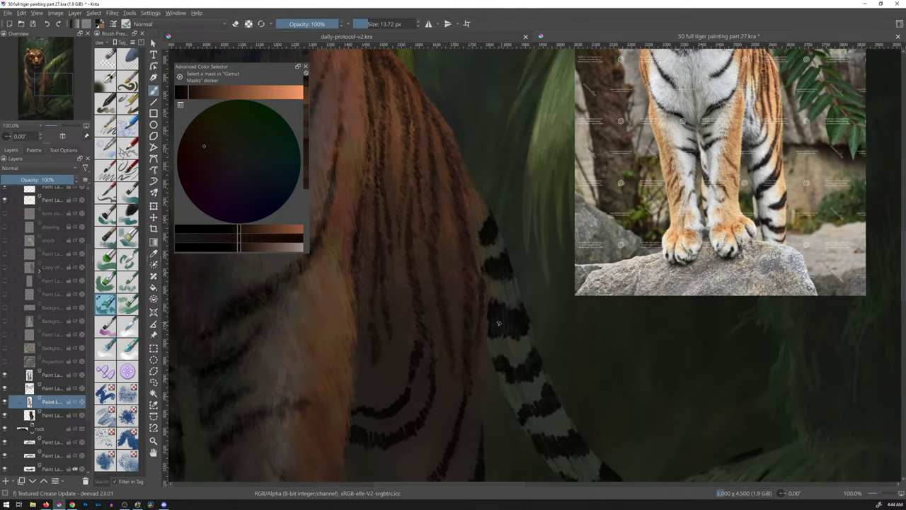
drag(467, 314, 466, 273)
click(154, 334)
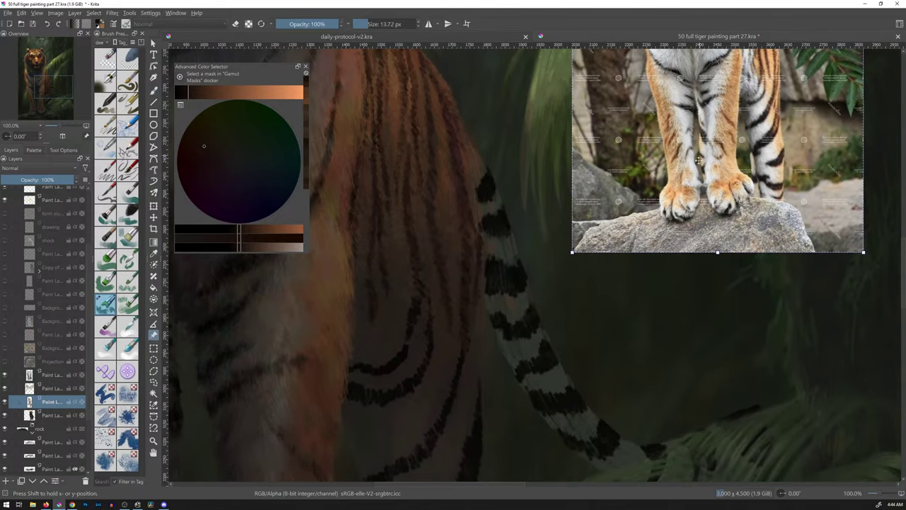
drag(708, 141, 716, 258)
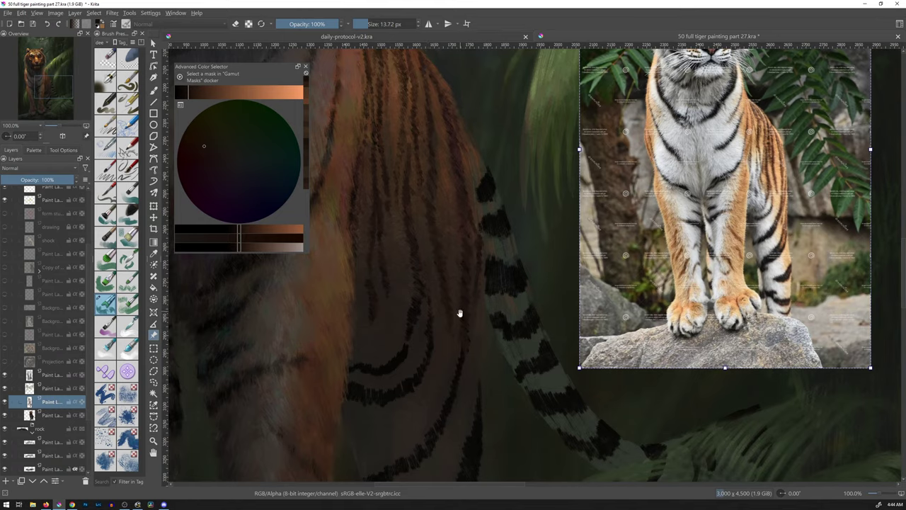
Step: With the brush, sample a light peach fur colour and check another layer's effect on the tail
drag(460, 313, 474, 225)
key(b)
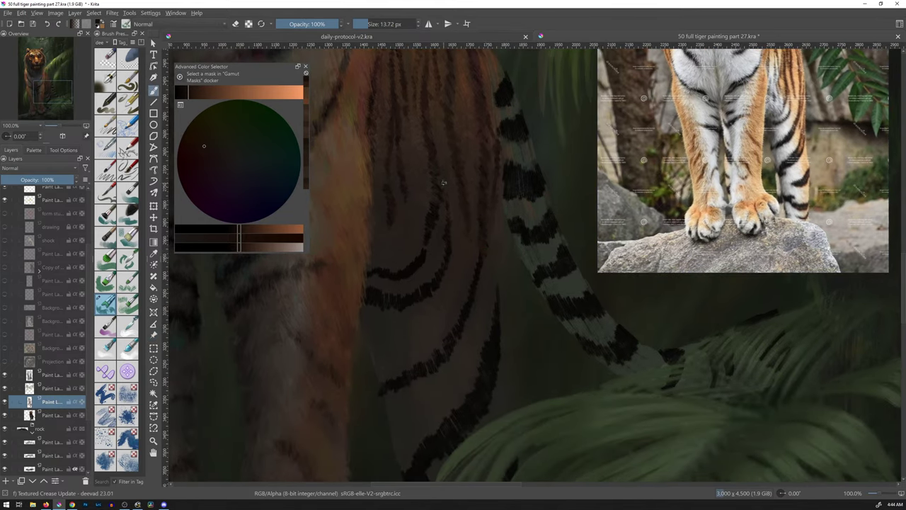
ctrl+click(407, 190)
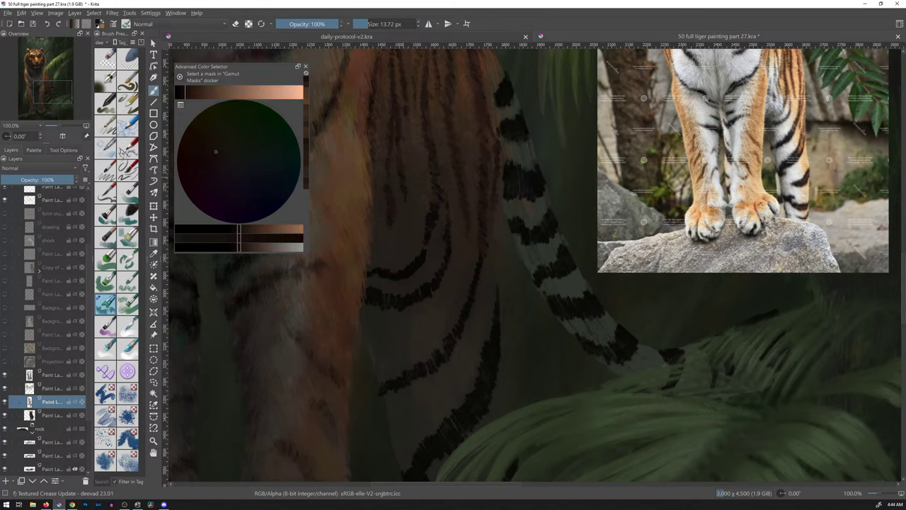
ctrl+click(406, 173)
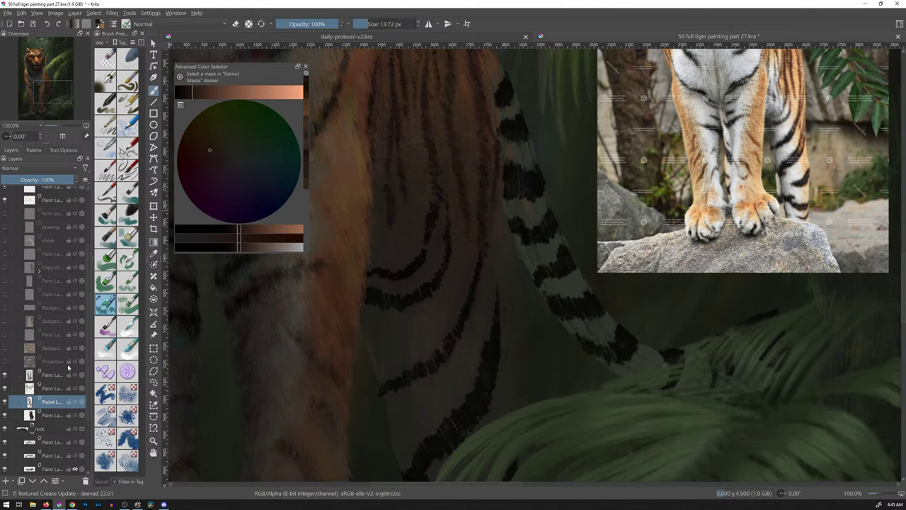
click(6, 309)
click(6, 310)
click(6, 296)
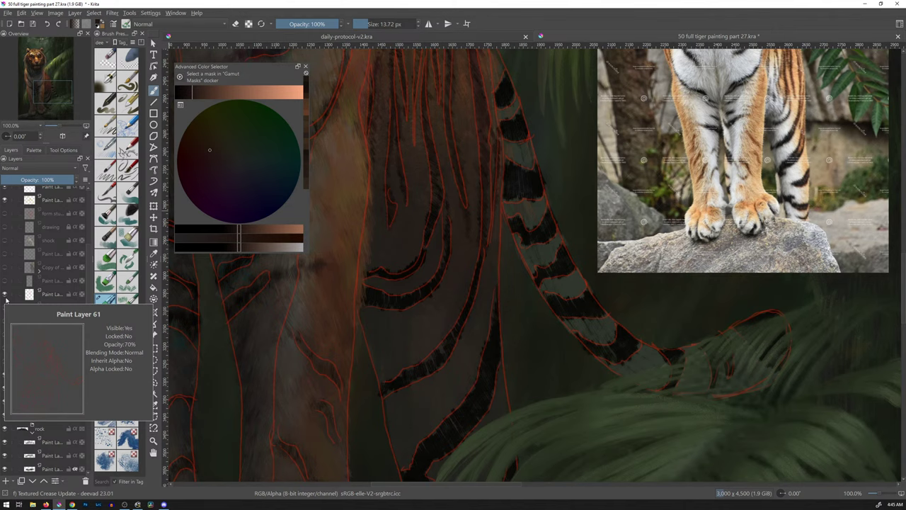
click(5, 297)
click(6, 297)
click(6, 299)
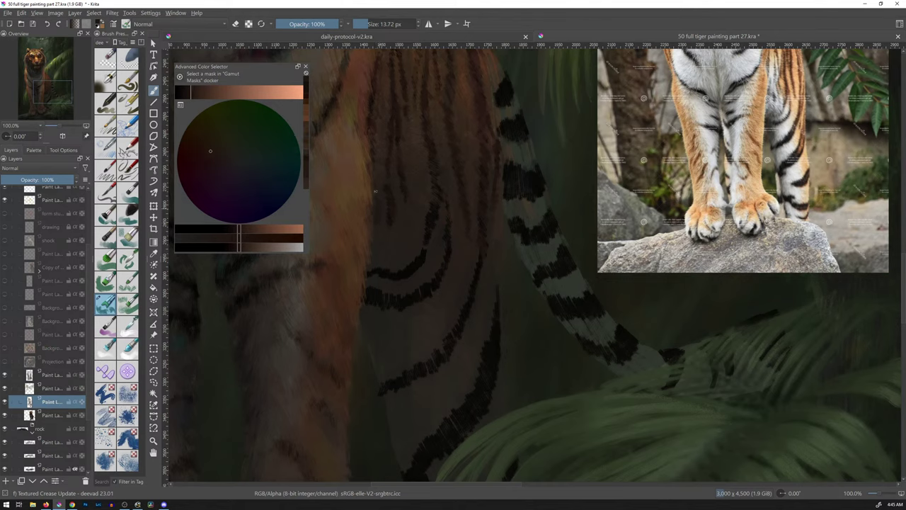
ctrl+click(394, 188)
ctrl+click(429, 291)
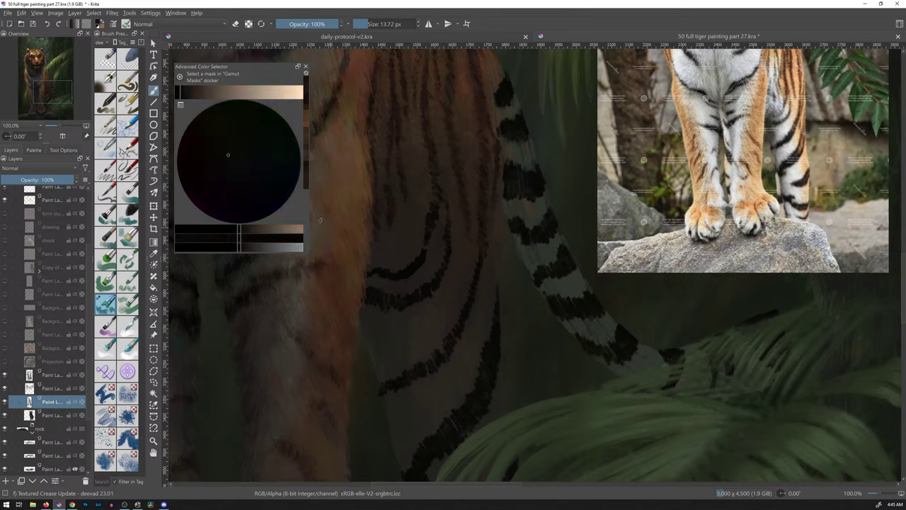
Step: Choose a dark teal in the Advanced Color Selector and paint it into the leg stripes
mouse_move(229, 156)
mouse_down()
mouse_move(262, 178)
mouse_move(265, 155)
mouse_up()
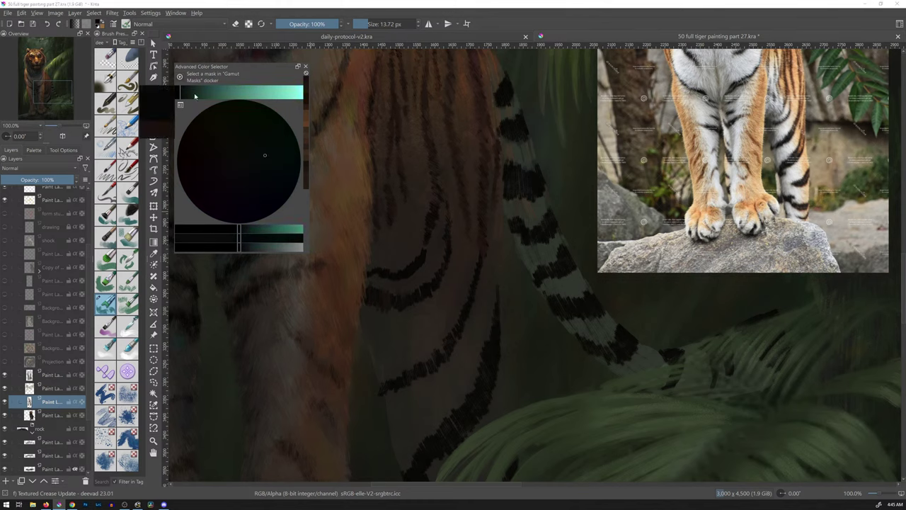
mouse_move(195, 96)
mouse_down()
mouse_move(184, 95)
mouse_move(194, 95)
mouse_up()
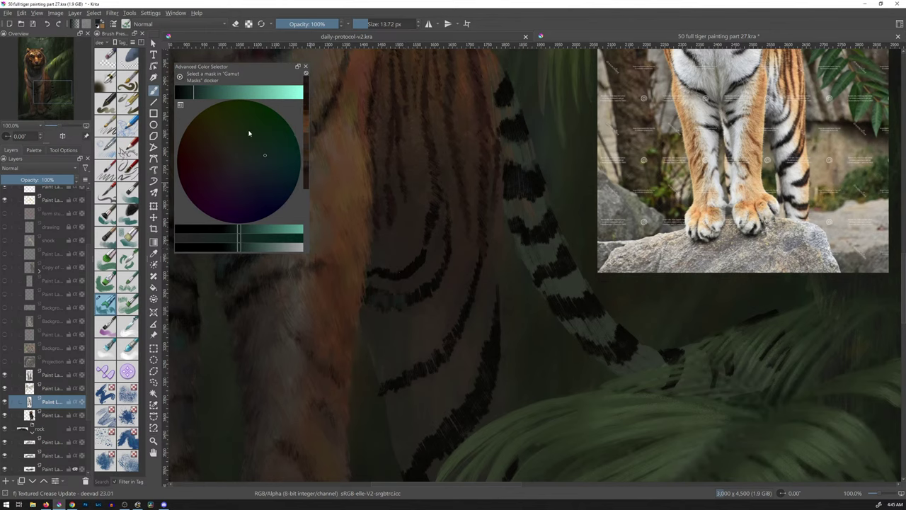
click(187, 95)
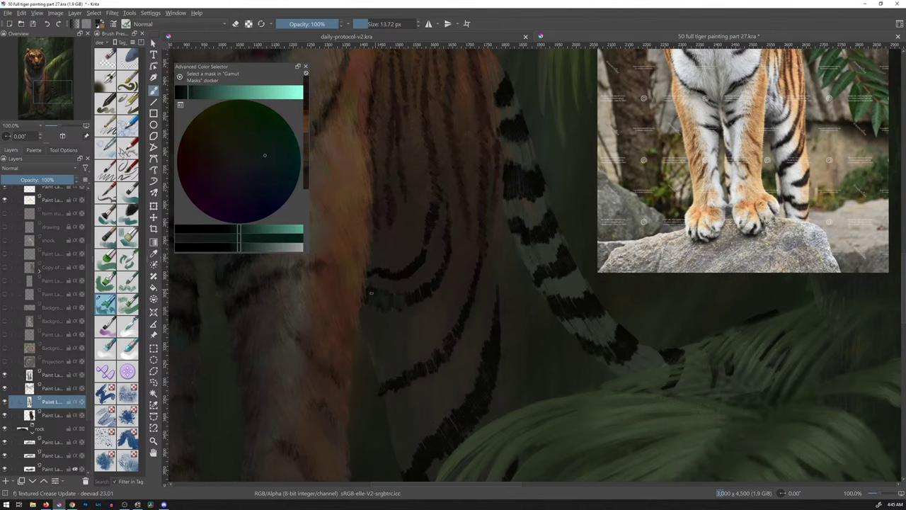
drag(371, 293, 427, 299)
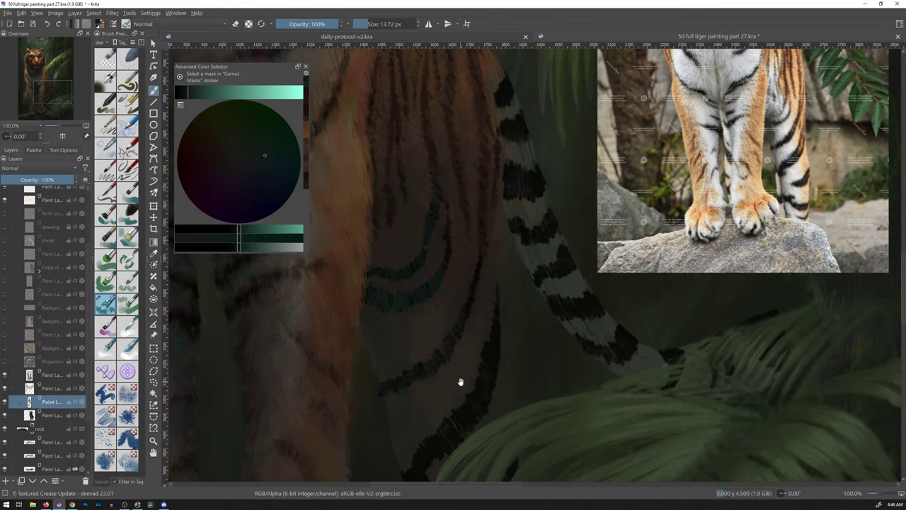
Step: Enlarge the brush to 25.59 px and dab dark teal onto the upper leg stripes
scroll(459, 380, down, 2)
drag(406, 400, 413, 389)
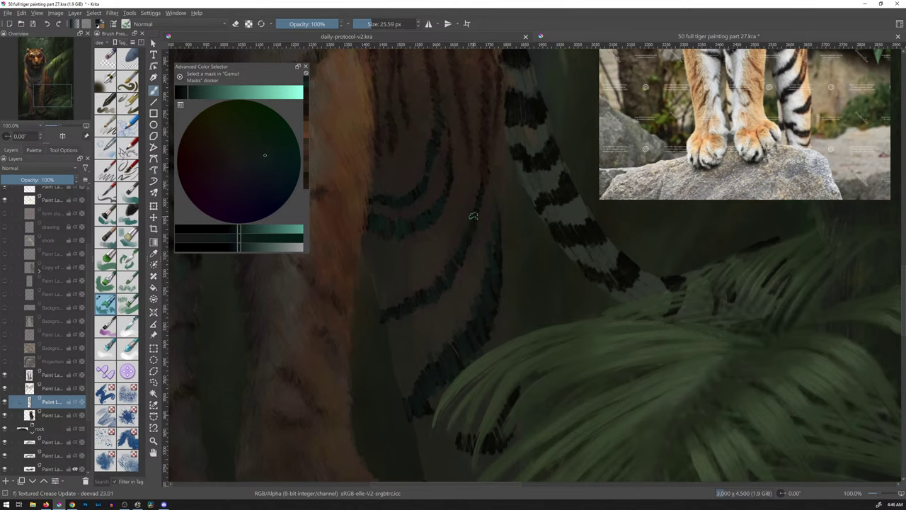
drag(480, 196, 485, 285)
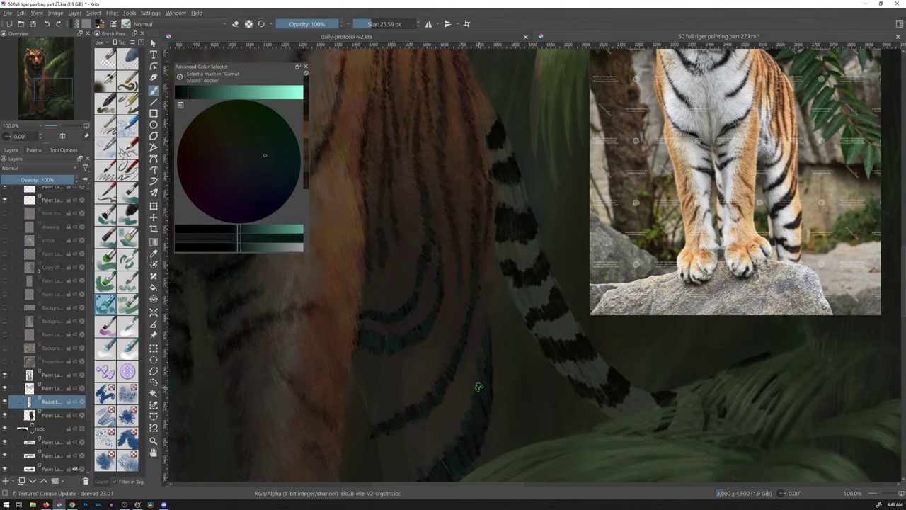
click(399, 391)
ctrl+click(386, 375)
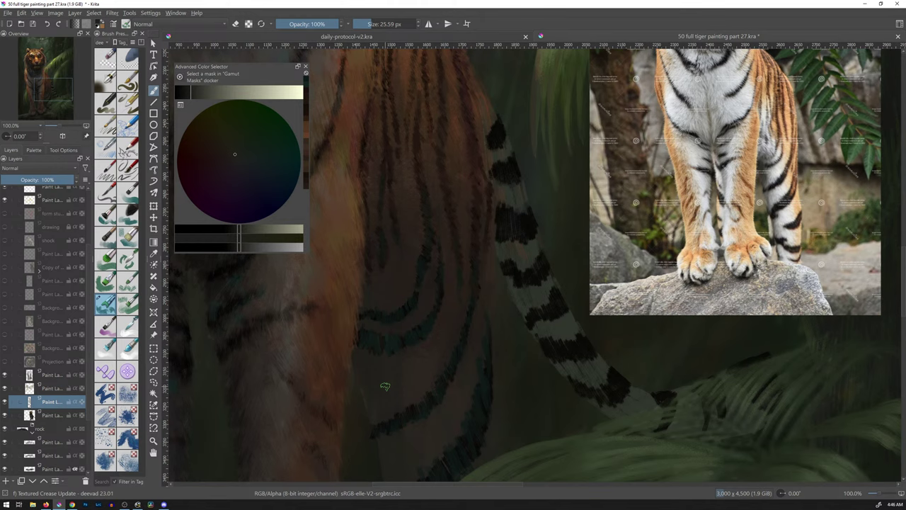
Step: Pick a light neutral grey and paint grey fur over the lower leg stripes
click(245, 160)
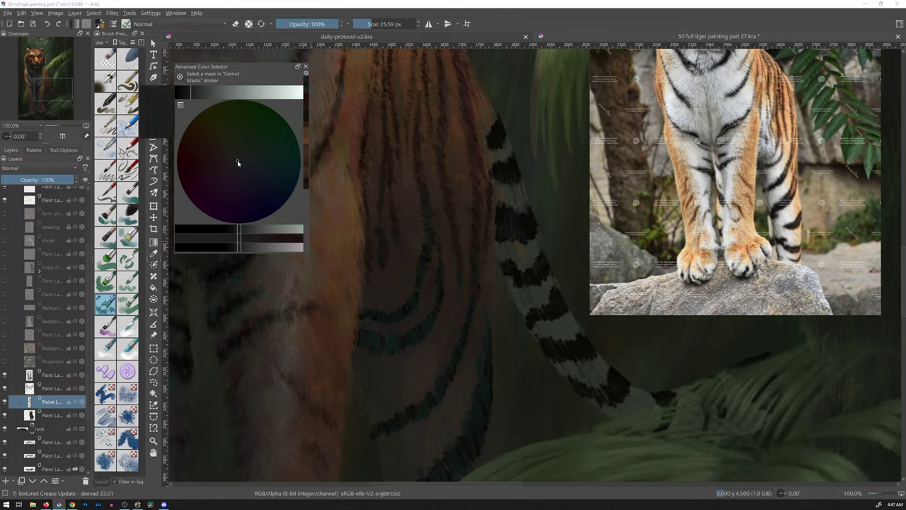
click(237, 163)
click(240, 162)
drag(239, 241, 177, 239)
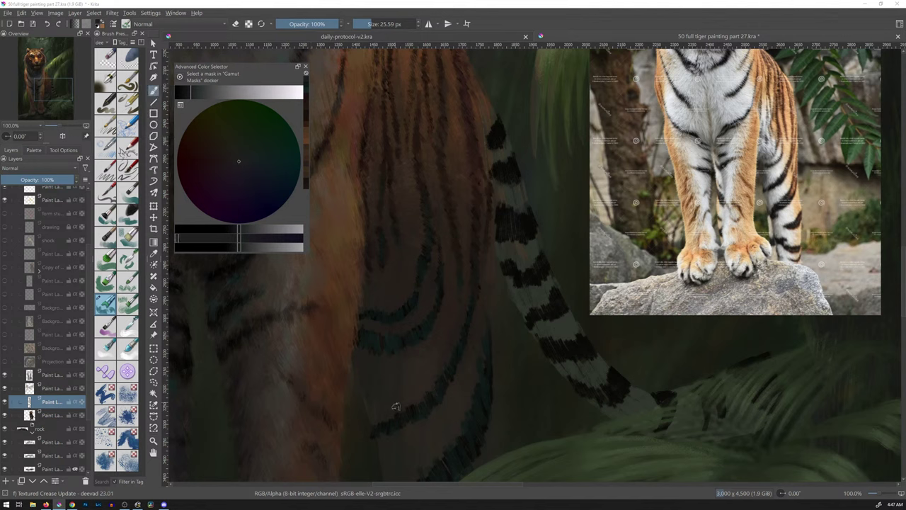
drag(387, 389, 368, 390)
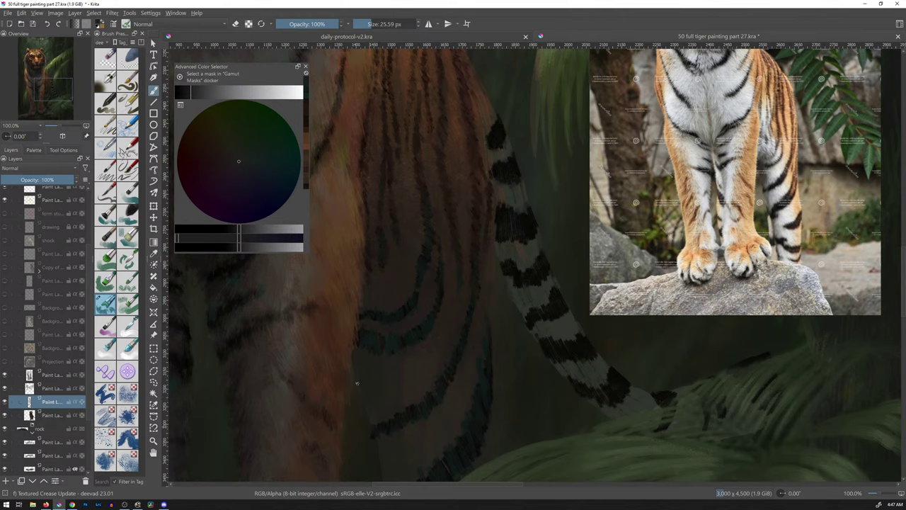
Step: Sample dark green, dark brown and olive tones around the paw and ferns, then zoom out
drag(390, 399, 390, 271)
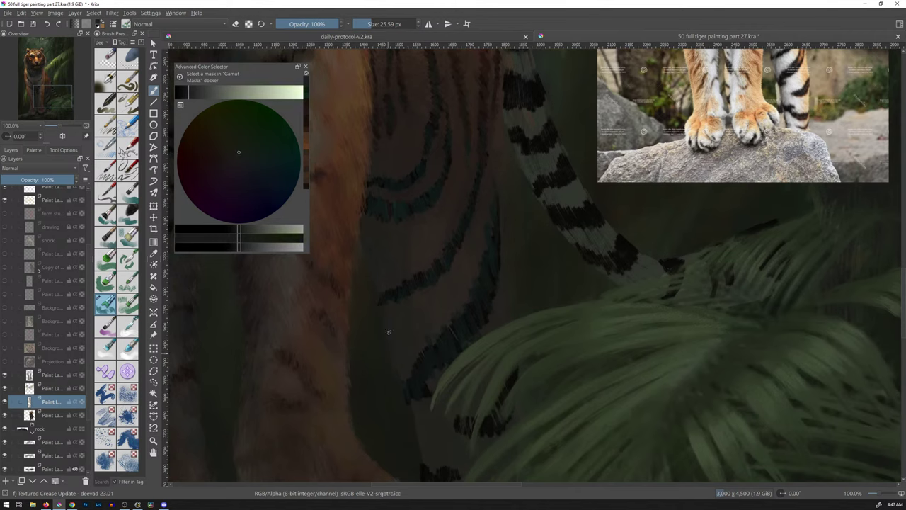
ctrl+click(395, 365)
ctrl+click(405, 383)
drag(439, 418, 427, 330)
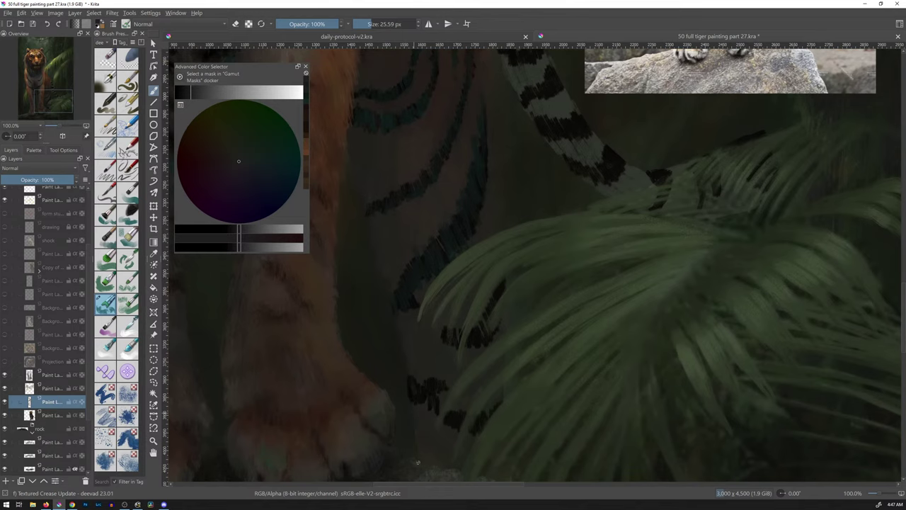
ctrl+click(407, 330)
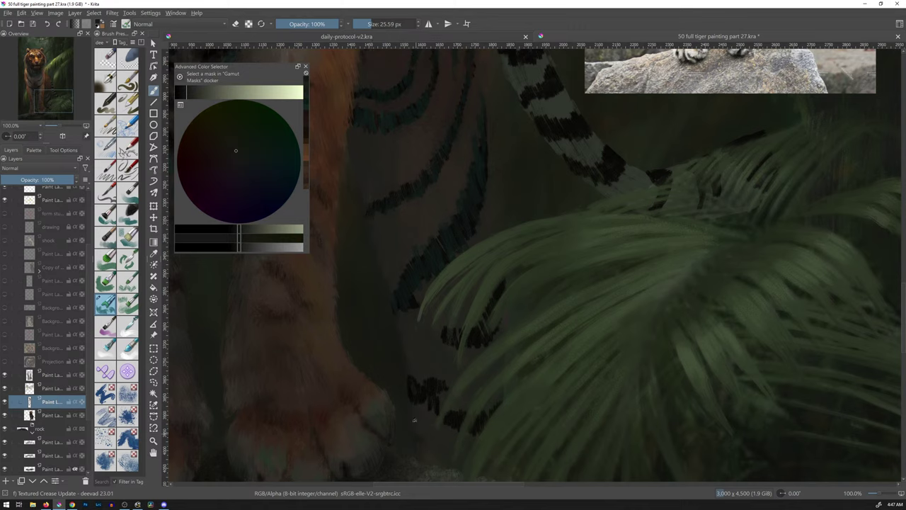
ctrl+click(428, 439)
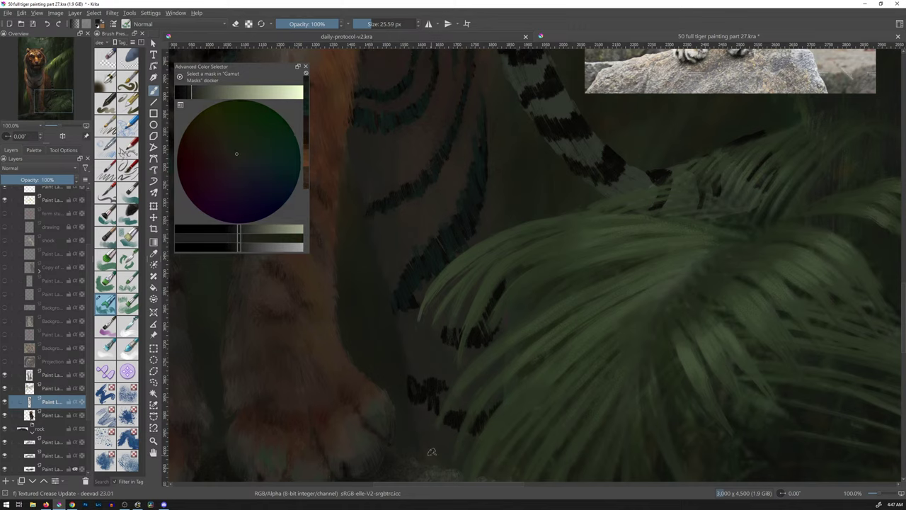
drag(522, 196, 515, 252)
mouse_move(557, 208)
mouse_down()
mouse_move(530, 283)
mouse_move(535, 272)
mouse_up()
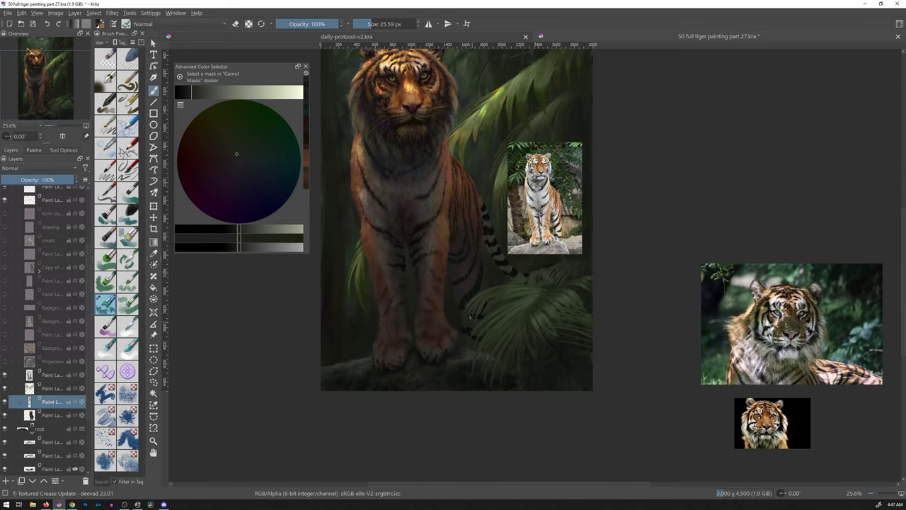
Step: Enlarge the brush to 56.52 px and paint a broad dark shadow beside the hind leg
drag(470, 316, 488, 316)
ctrl+click(464, 319)
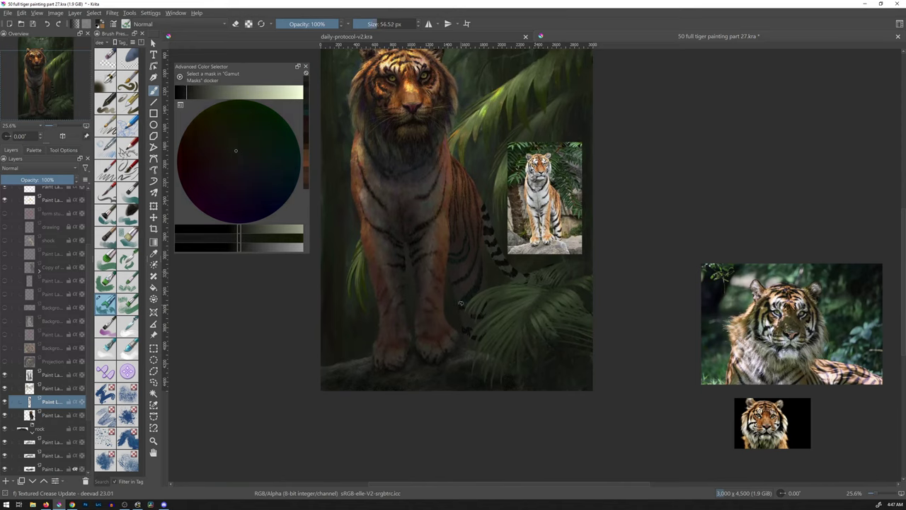
ctrl+click(459, 316)
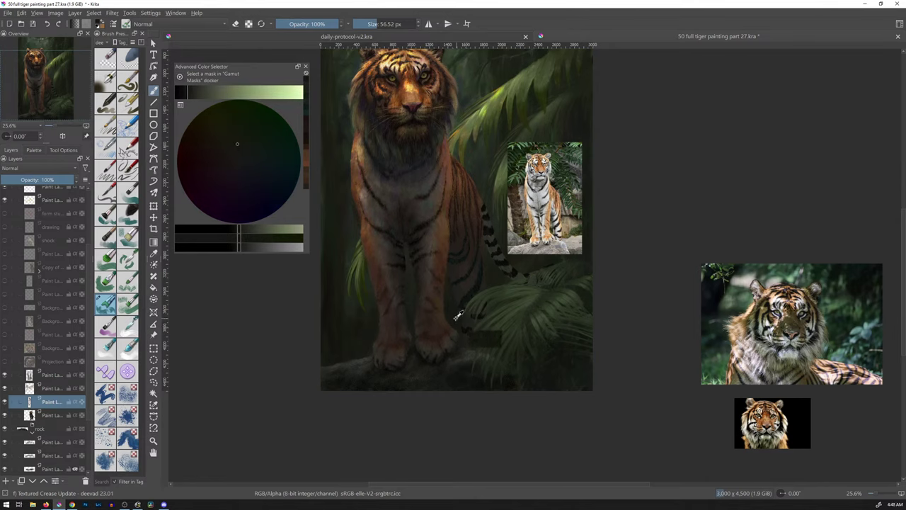
ctrl+click(465, 321)
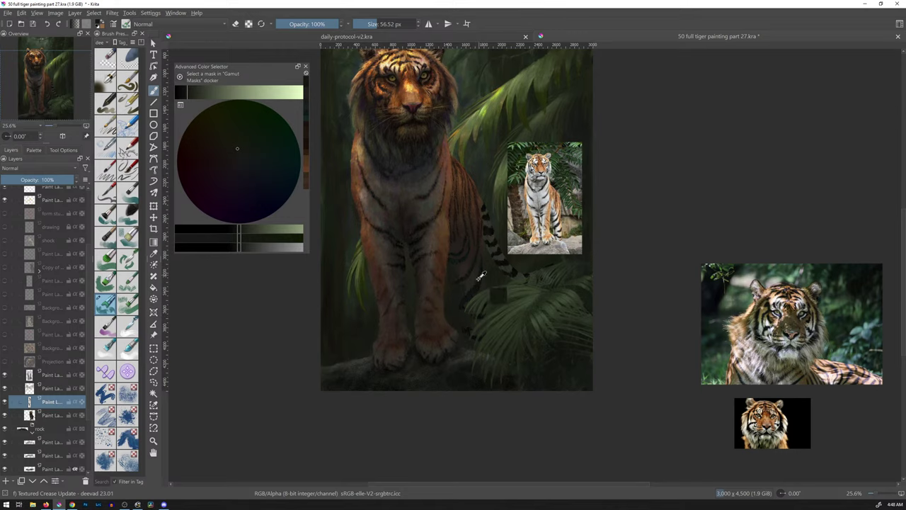
drag(477, 263, 475, 243)
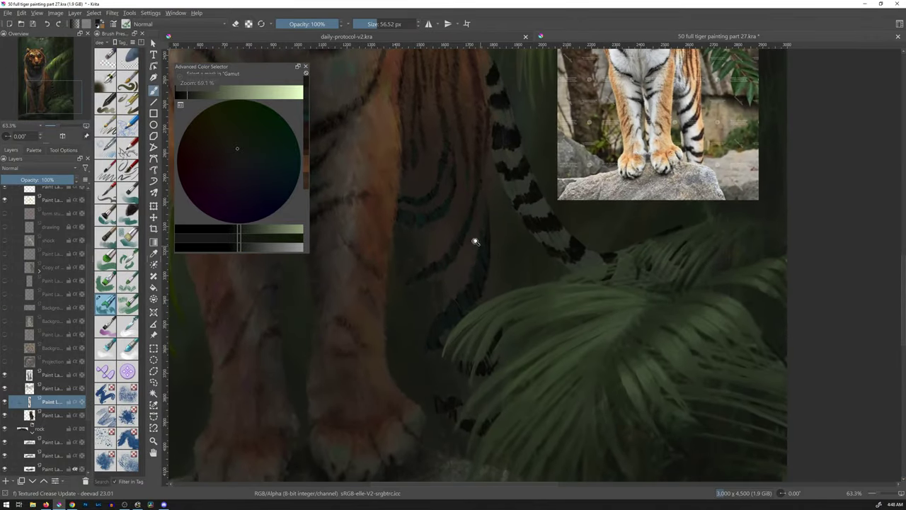
Step: Shrink the brush to 20.95 px and paint dark teal and salmon-pink fur across the hind leg
mouse_move(472, 290)
mouse_down()
mouse_move(477, 283)
mouse_move(477, 295)
mouse_move(485, 271)
mouse_up()
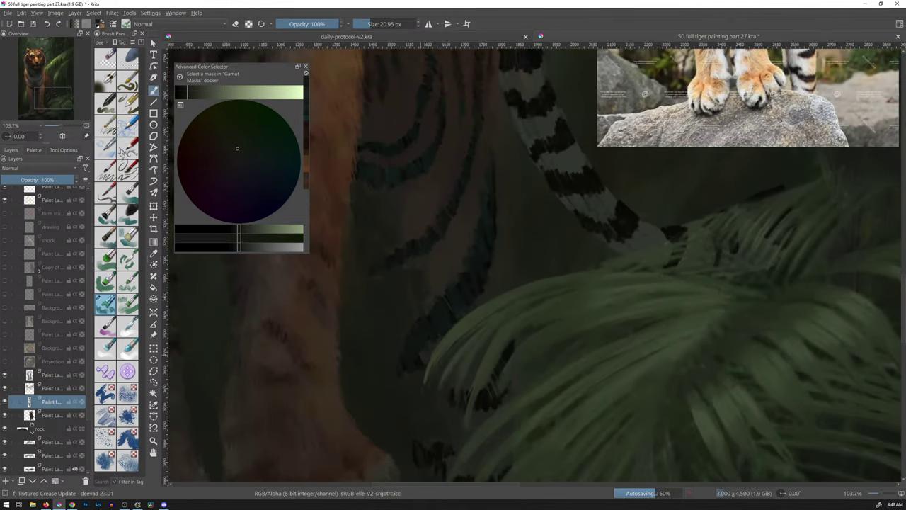
ctrl+click(417, 355)
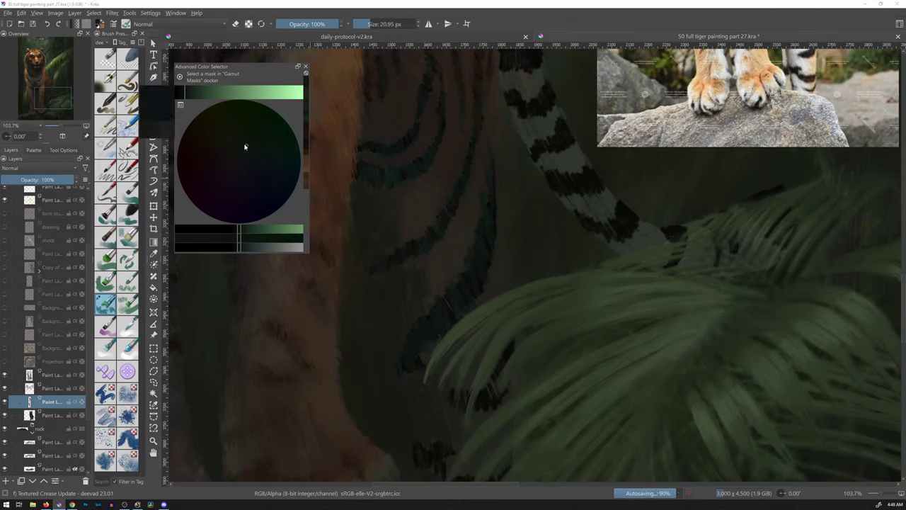
click(224, 153)
click(212, 158)
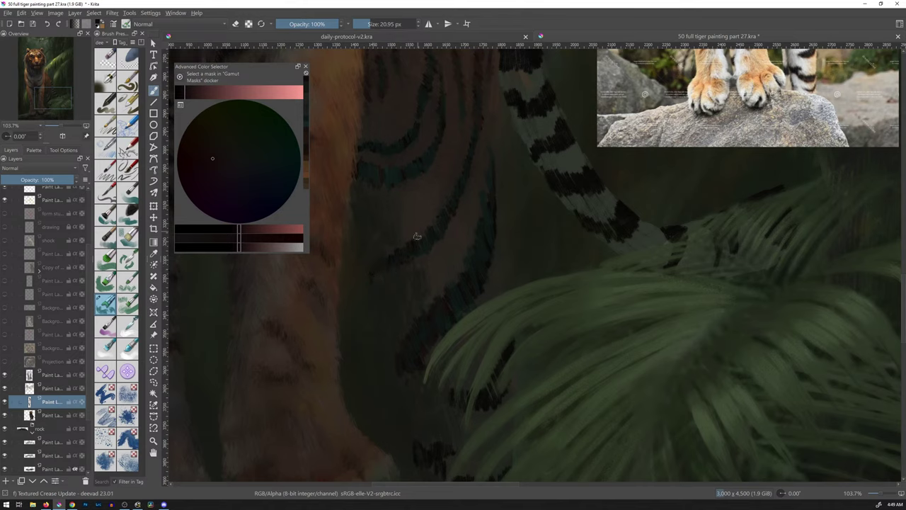
drag(559, 203, 547, 253)
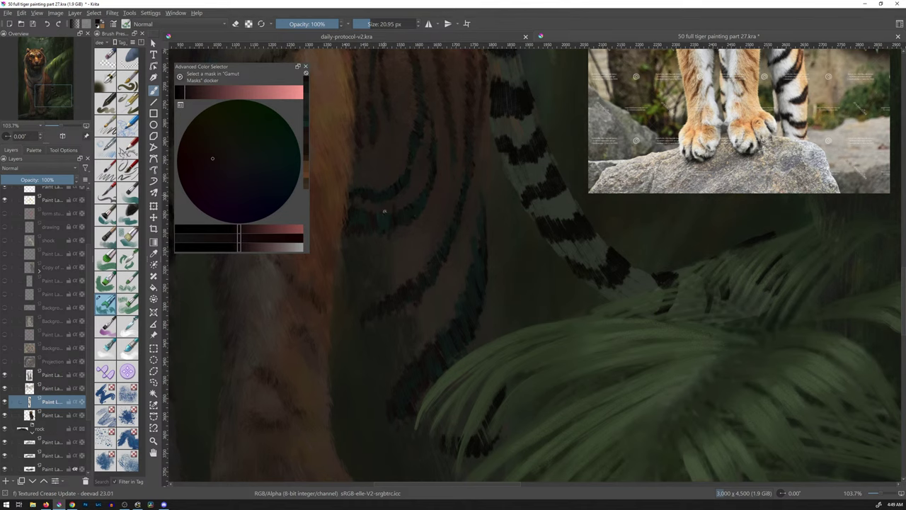
Step: Sample fern green and dark leg brown to paint around the fern and paw
drag(499, 347, 501, 249)
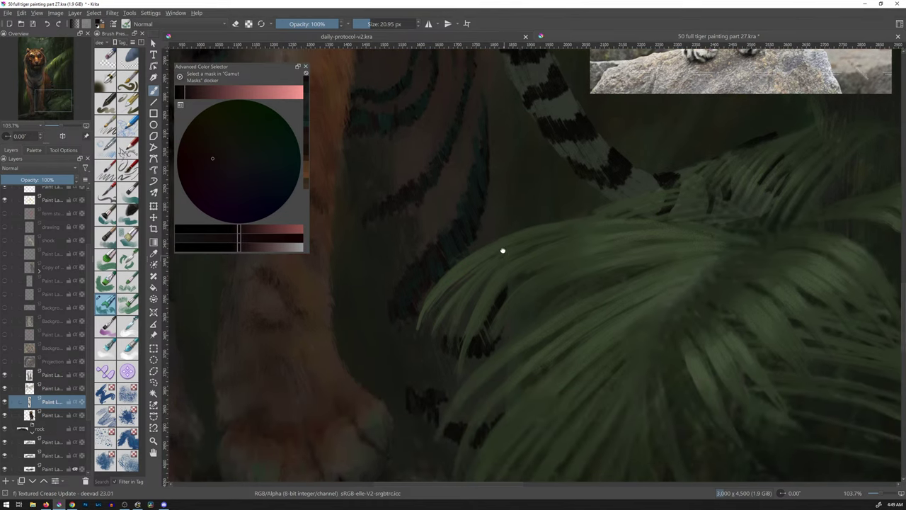
ctrl+click(446, 340)
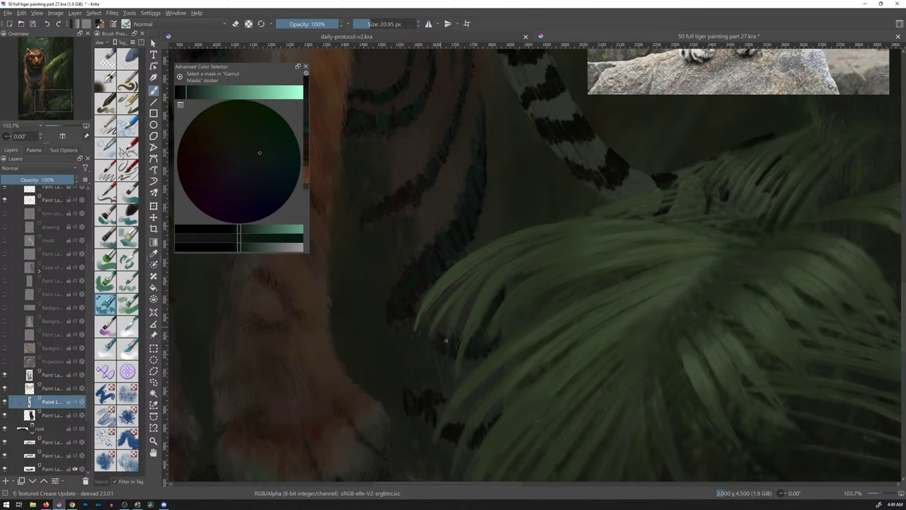
ctrl+click(424, 398)
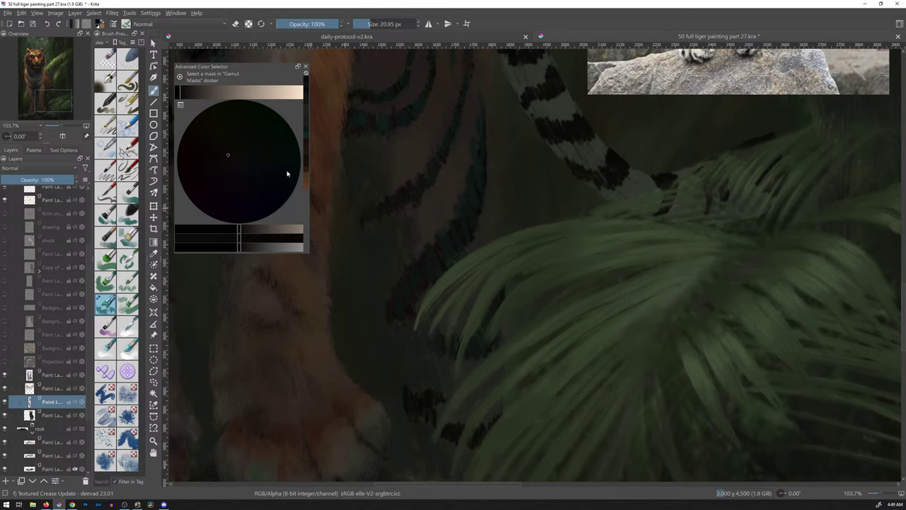
ctrl+click(407, 294)
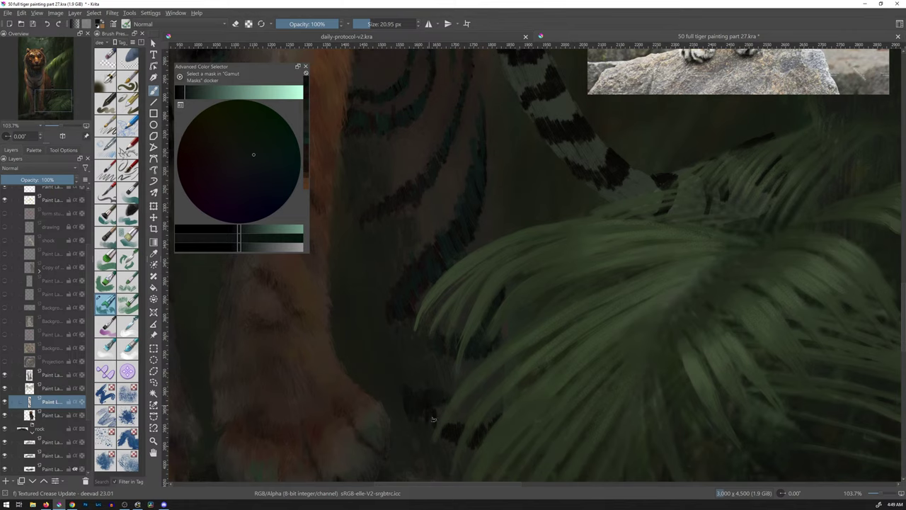
drag(468, 425, 449, 268)
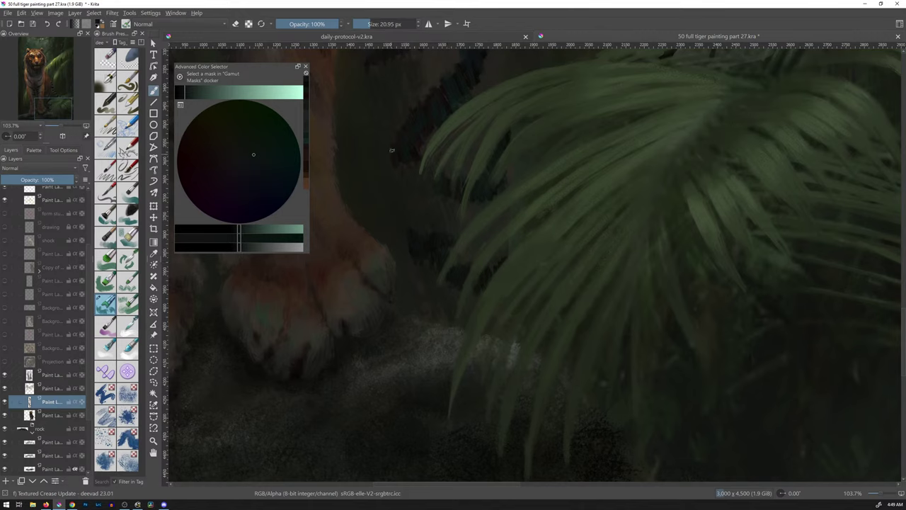
drag(492, 131, 526, 345)
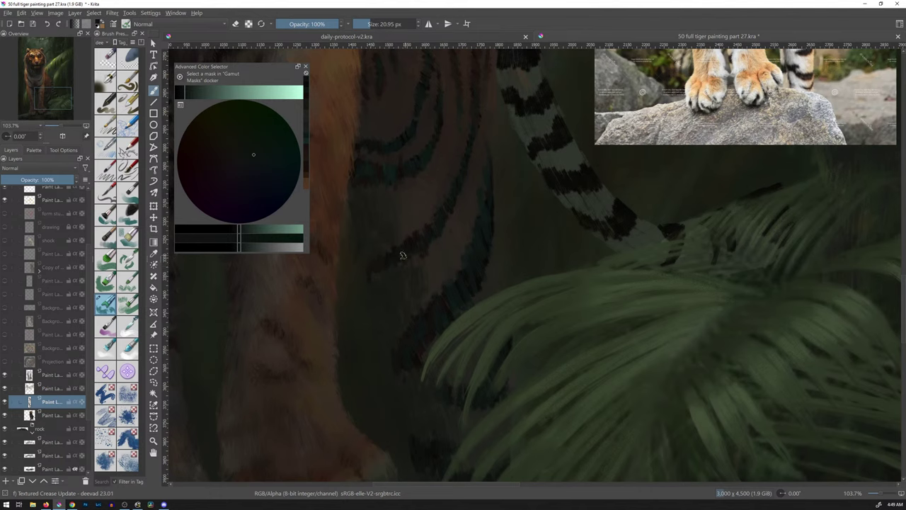
scroll(510, 237, down, 5)
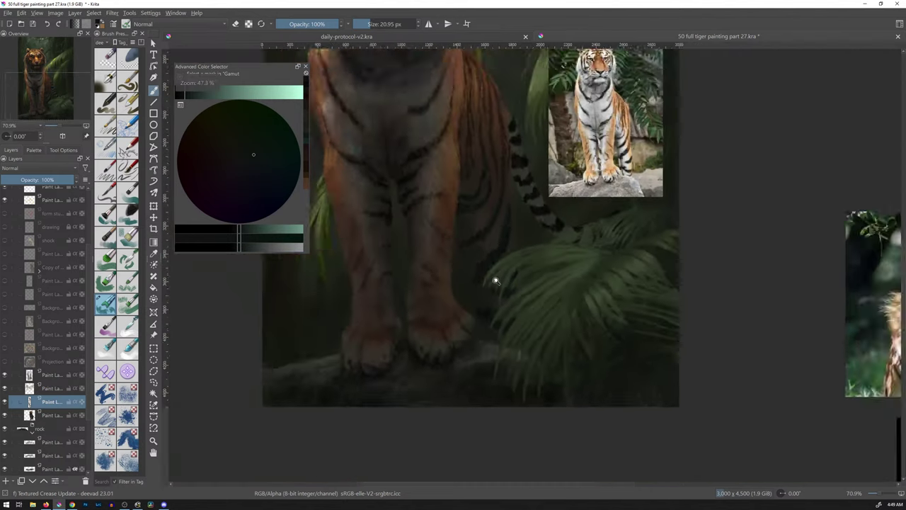
scroll(543, 283, down, 3)
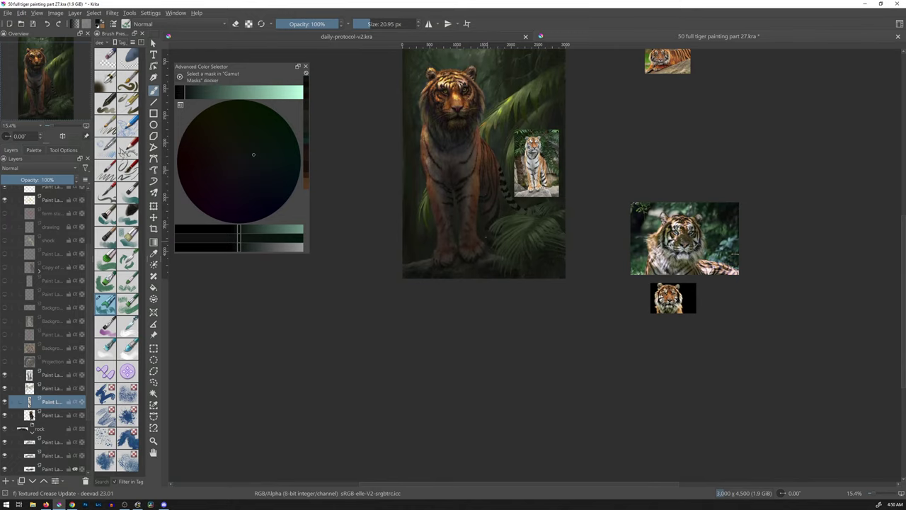
scroll(488, 240, up, 3)
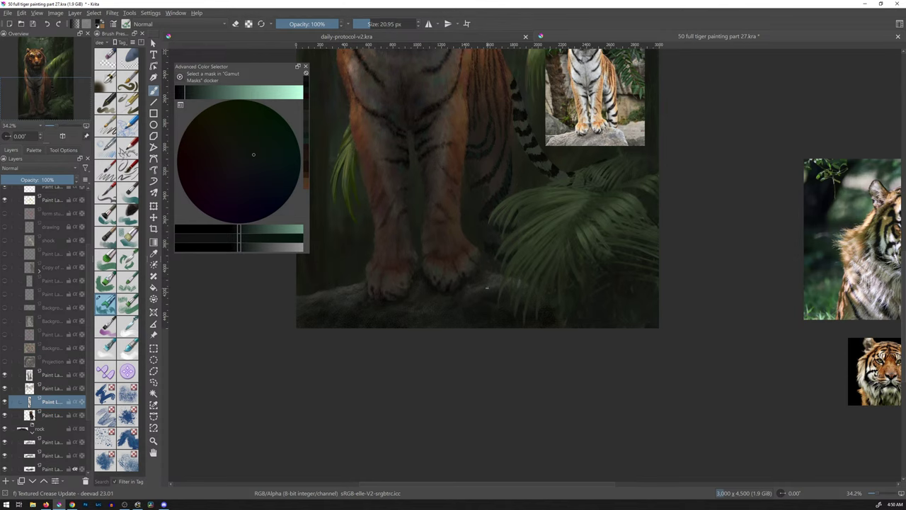
drag(534, 175, 494, 285)
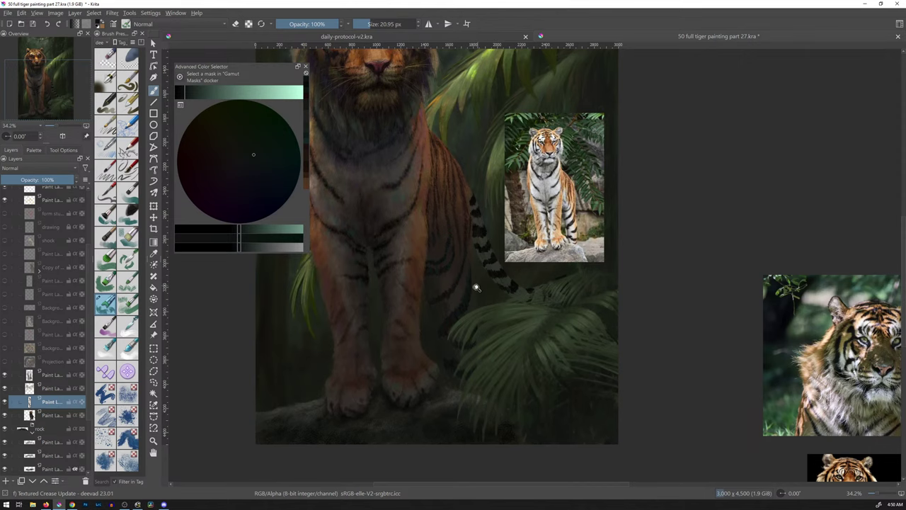
drag(478, 283, 484, 233)
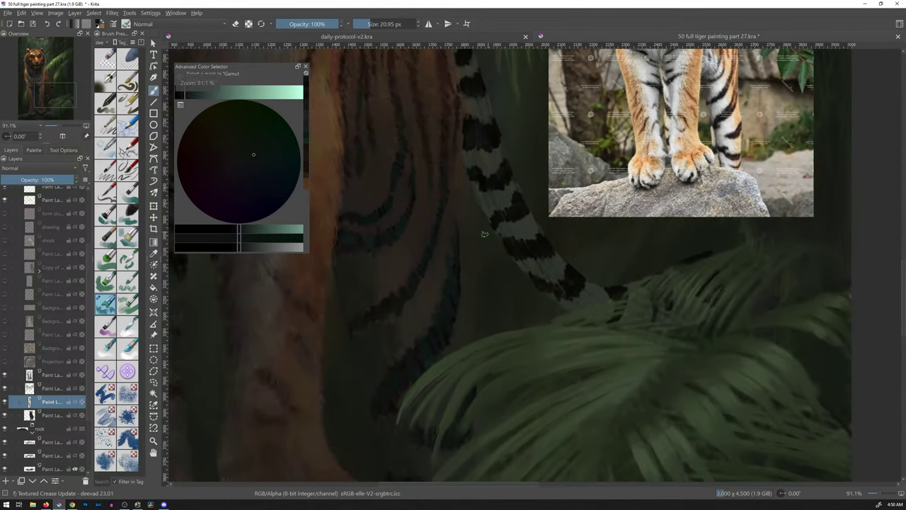
Step: Mix a darkened neutral tone from sampled tan and green, and enlarge the brush to 31.93 px
ctrl+click(446, 272)
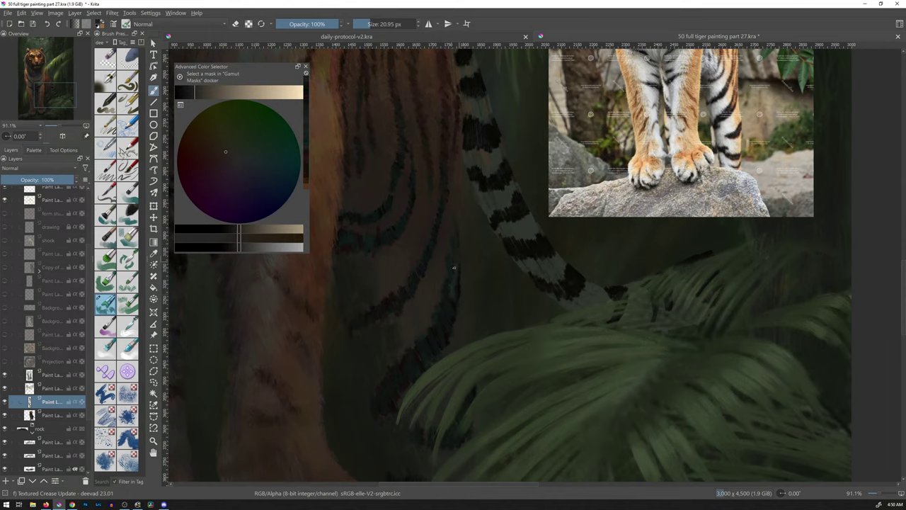
ctrl+click(448, 277)
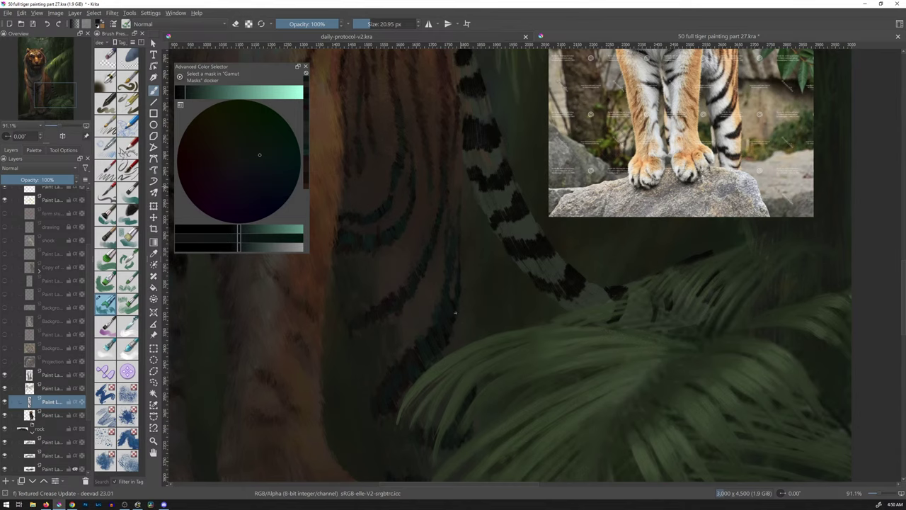
ctrl+click(496, 343)
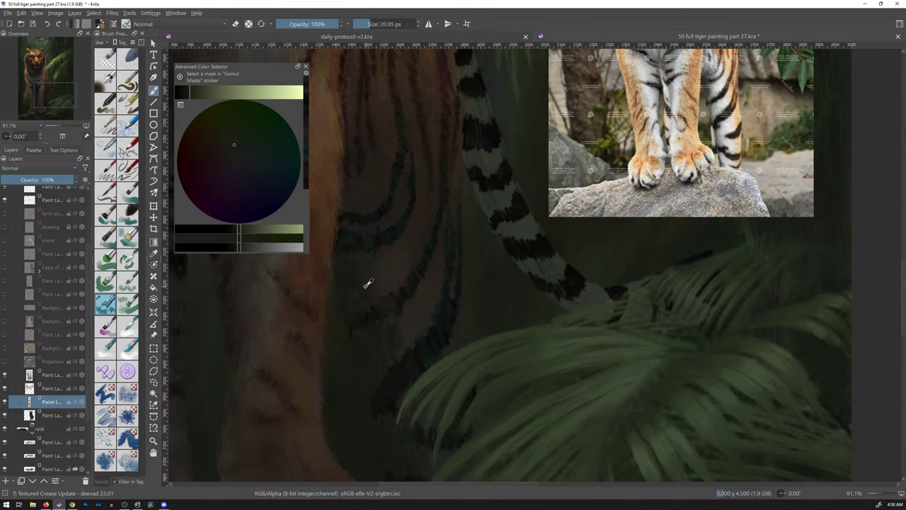
ctrl+click(378, 302)
drag(241, 244, 177, 244)
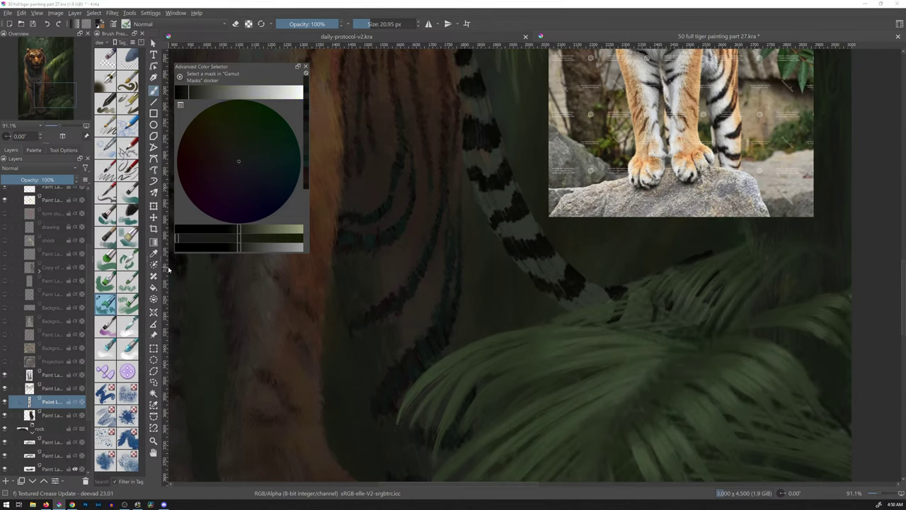
click(194, 92)
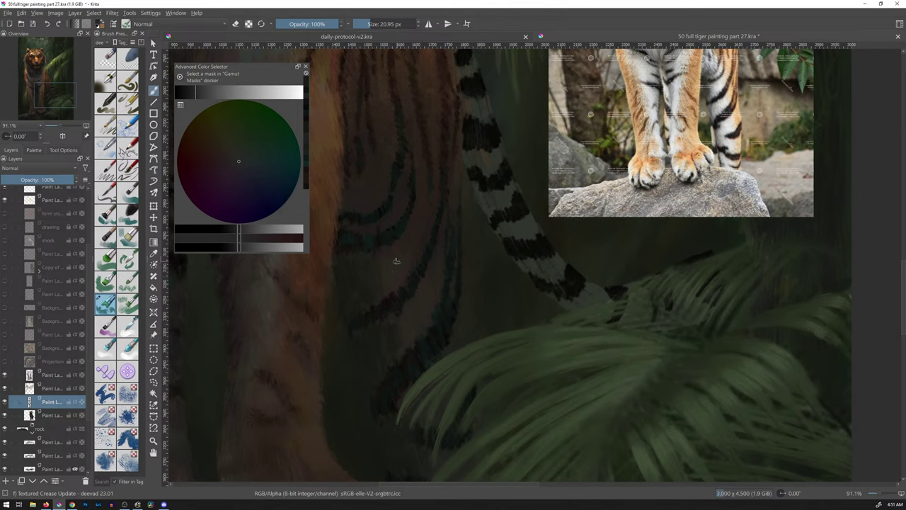
drag(396, 261, 376, 262)
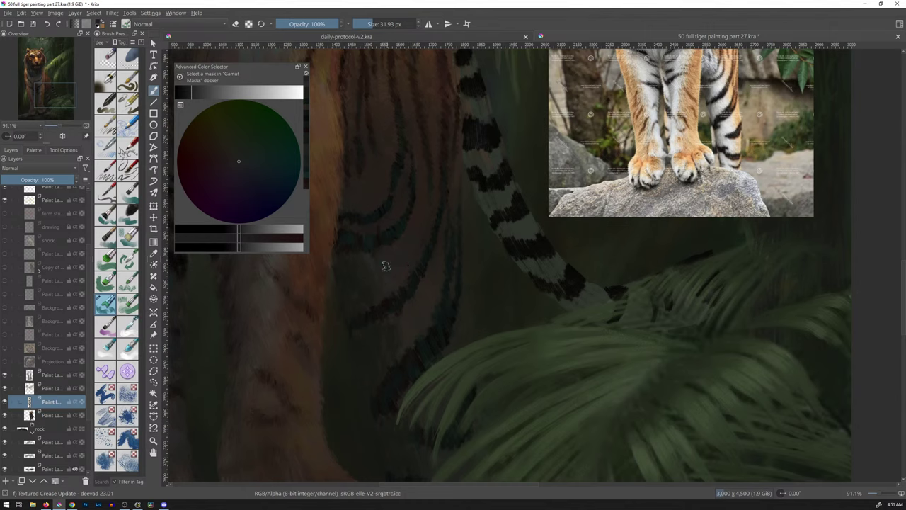
Step: Sample dark olive, desaturate and tune its lightness, then choose a grey shade for painting
ctrl+click(365, 285)
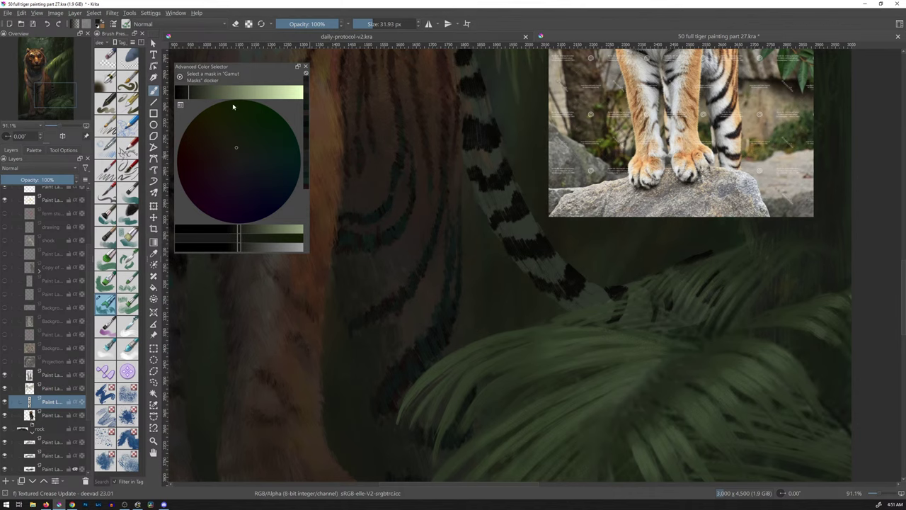
click(177, 238)
click(186, 92)
click(194, 92)
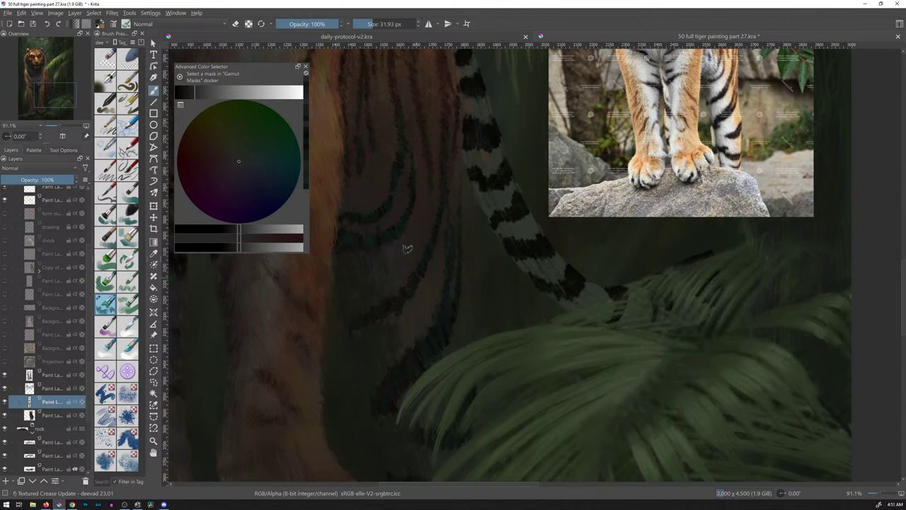
click(196, 95)
mouse_move(490, 217)
mouse_down()
mouse_move(465, 299)
mouse_move(502, 203)
mouse_up()
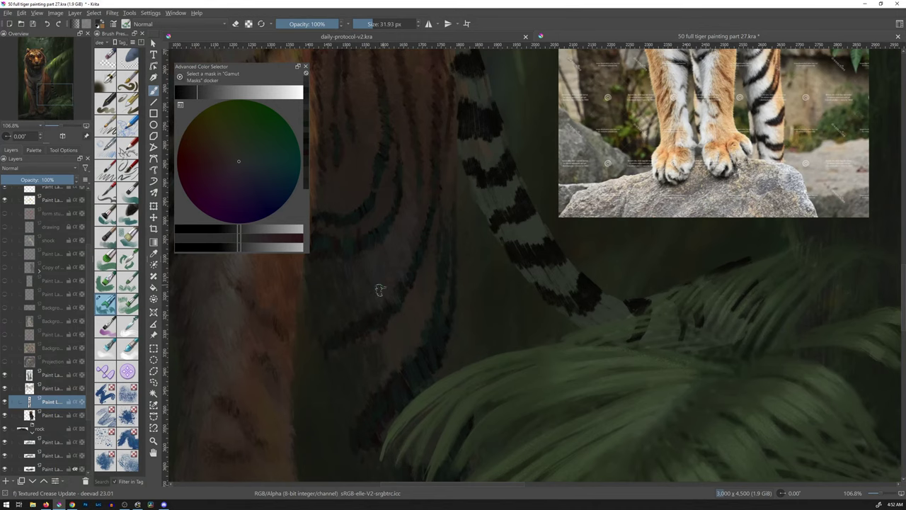
click(196, 91)
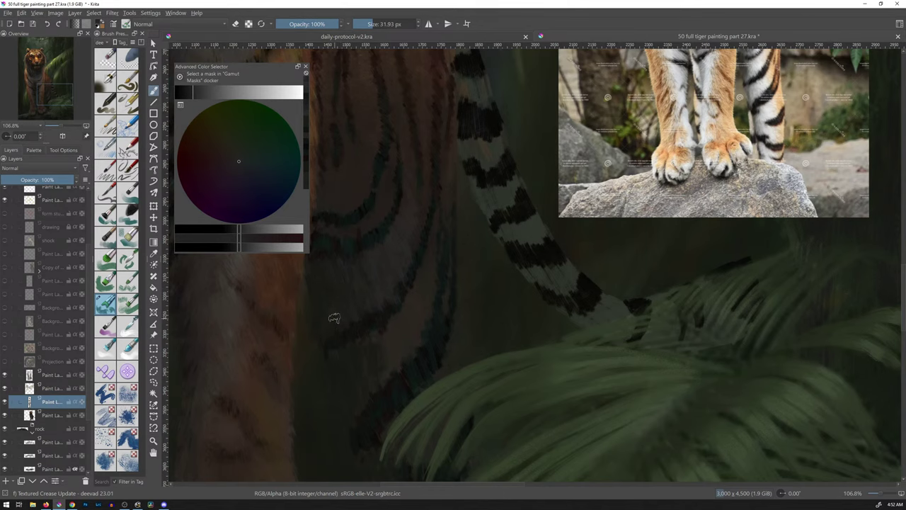
scroll(445, 240, down, 3)
scroll(444, 240, down, 3)
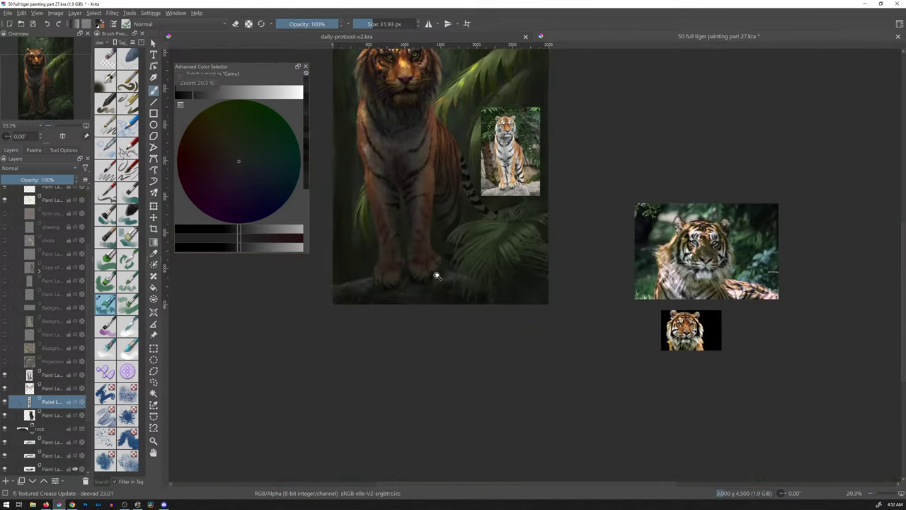
scroll(437, 276, down, 1)
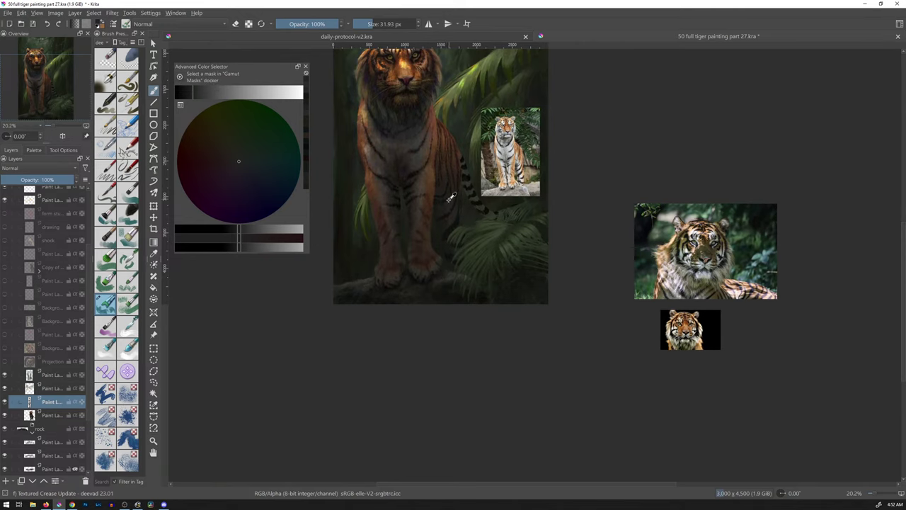
scroll(459, 209, up, 6)
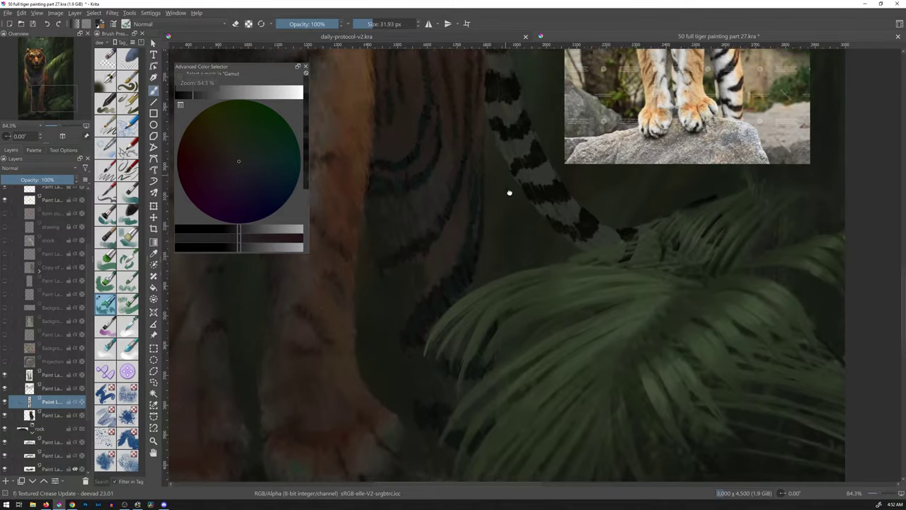
drag(509, 192, 518, 277)
scroll(517, 277, up, 1)
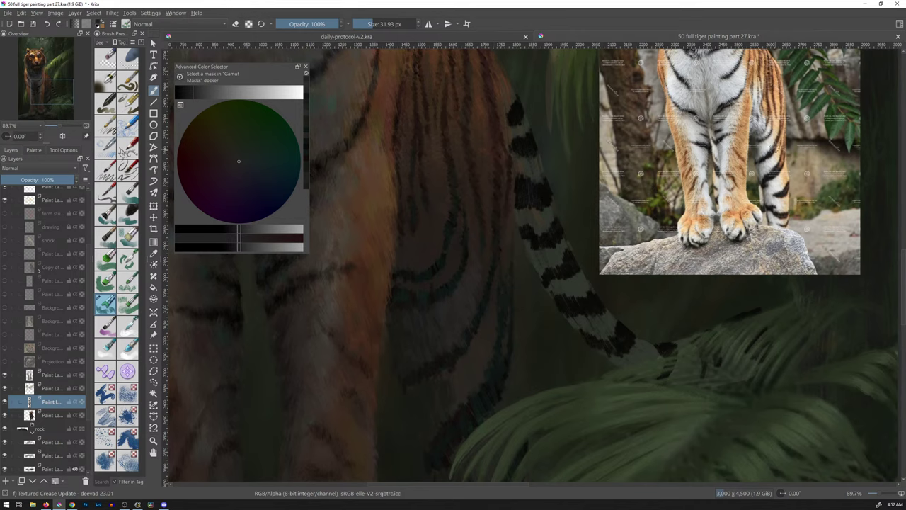
Step: Briefly use the Move tool, then pick a dark neutral grey for the leg stripes
key(t)
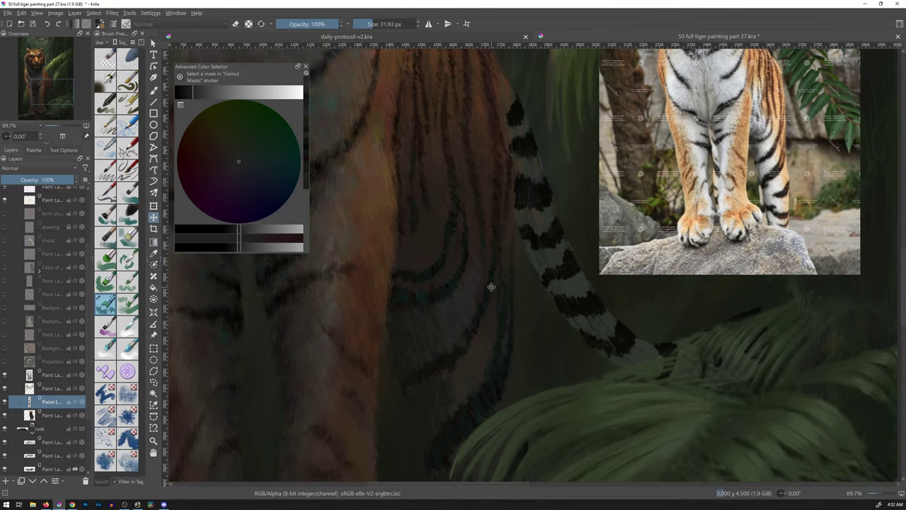
key(b)
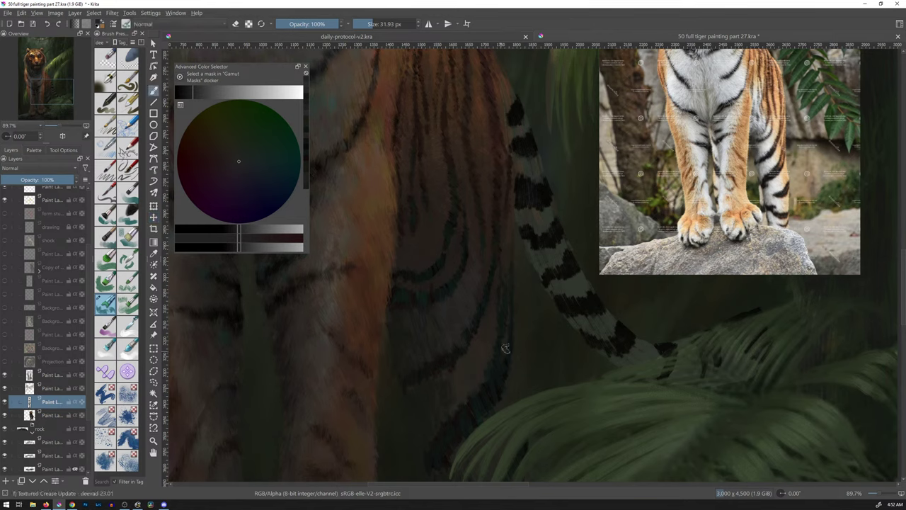
ctrl+click(439, 328)
drag(237, 242, 177, 247)
click(187, 95)
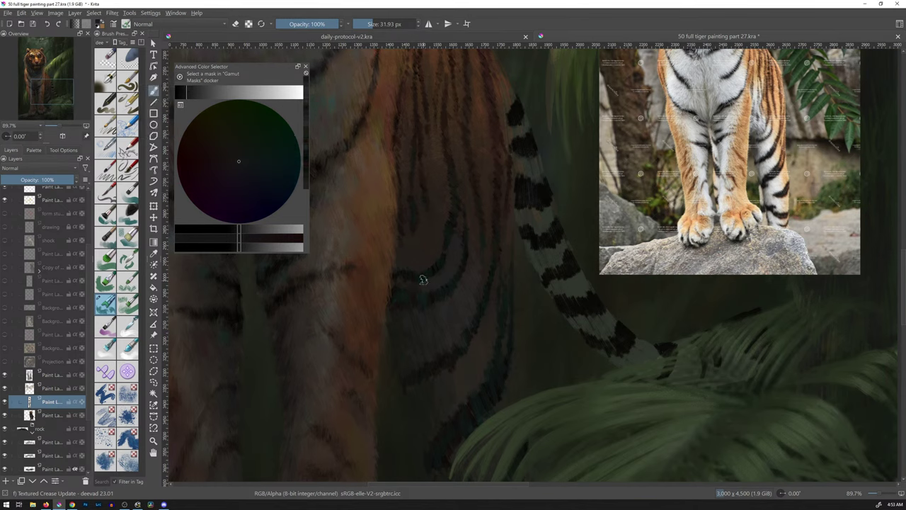
click(187, 95)
Step: Sample lighter, darker and salmon fur tones and paint the leg down to the ferns
ctrl+click(432, 290)
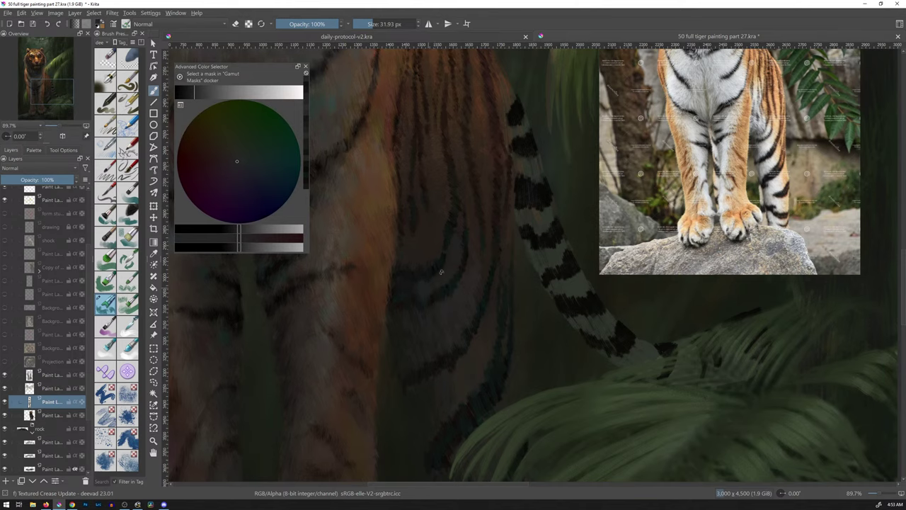
ctrl+click(427, 294)
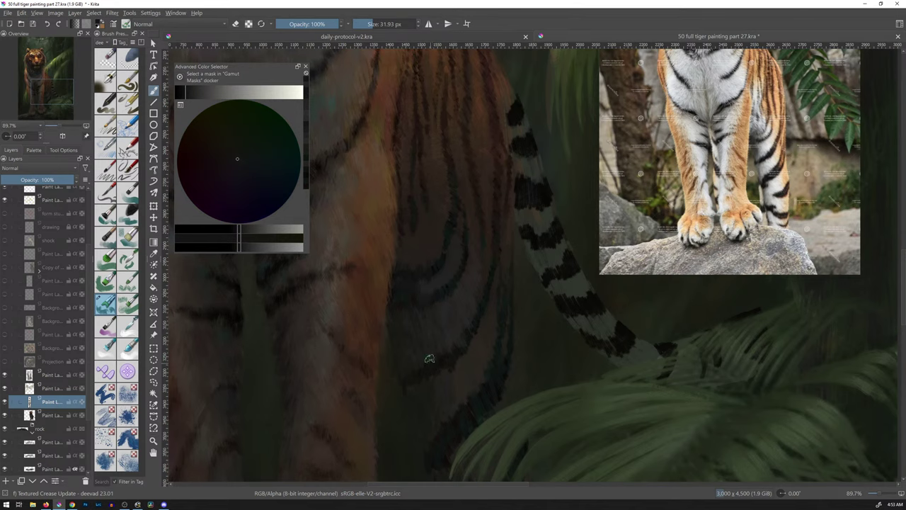
ctrl+click(412, 308)
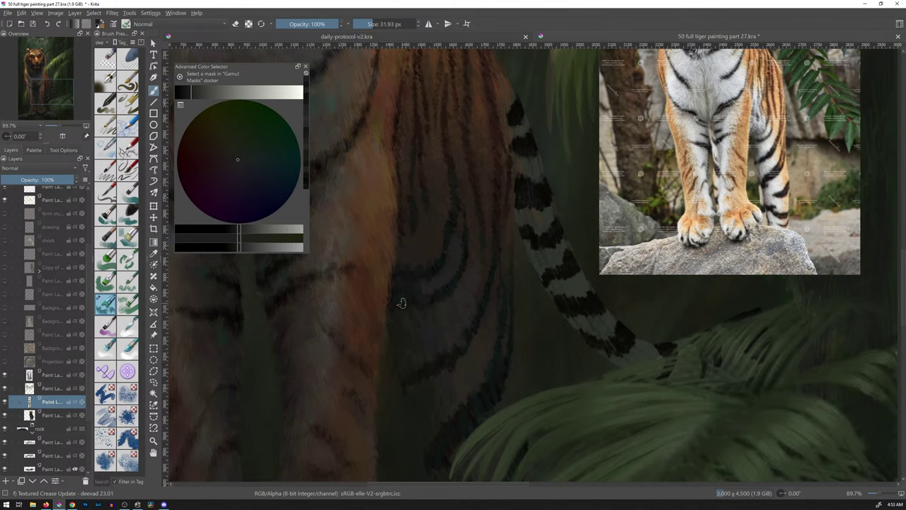
ctrl+click(400, 311)
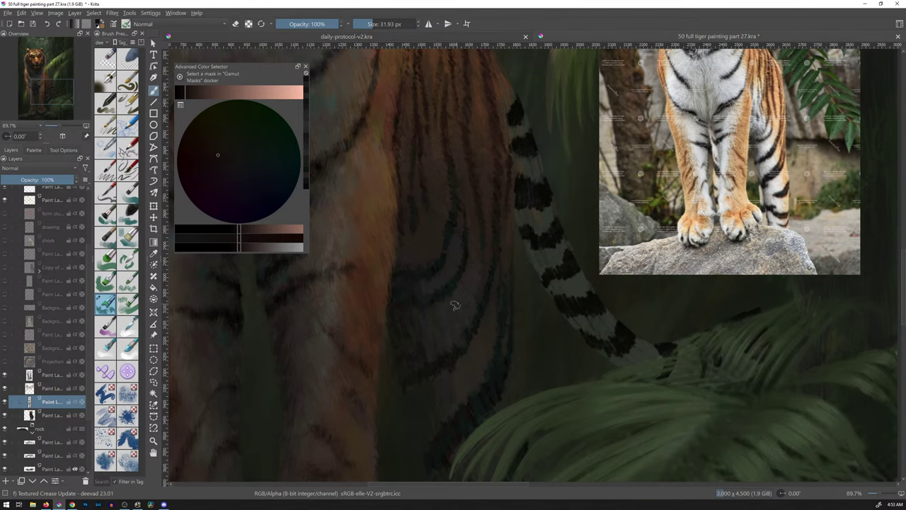
drag(461, 356, 432, 236)
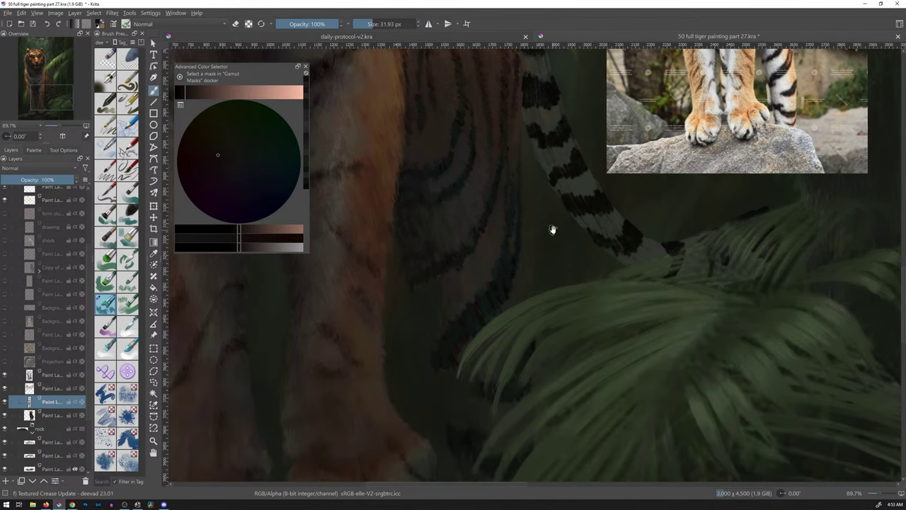
drag(553, 228, 538, 263)
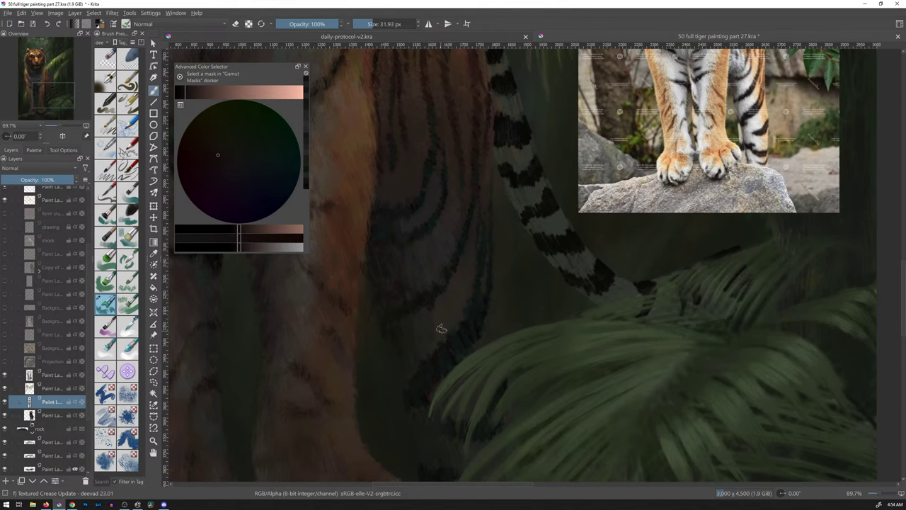
Step: Zoom out to check the painting, zoom back in, and sample a pale greyish beige from the leg
scroll(480, 312, down, 6)
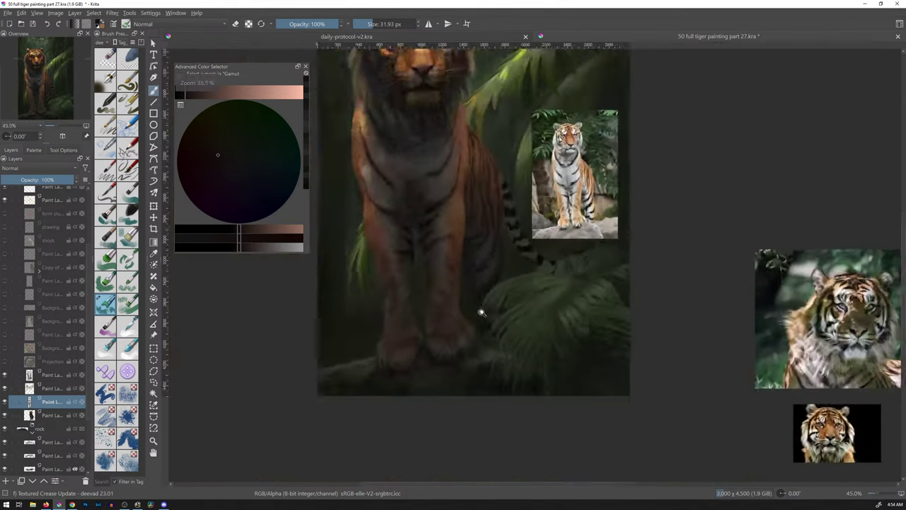
scroll(480, 322, up, 1)
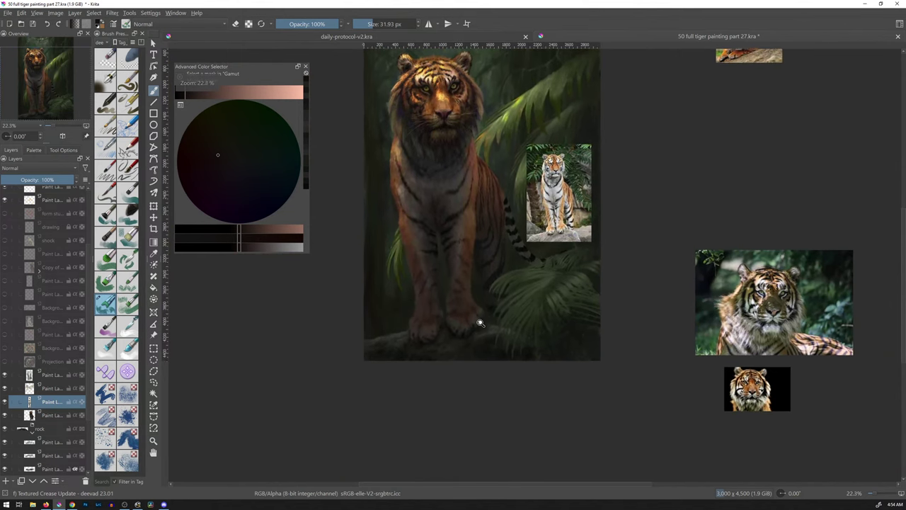
scroll(480, 322, up, 6)
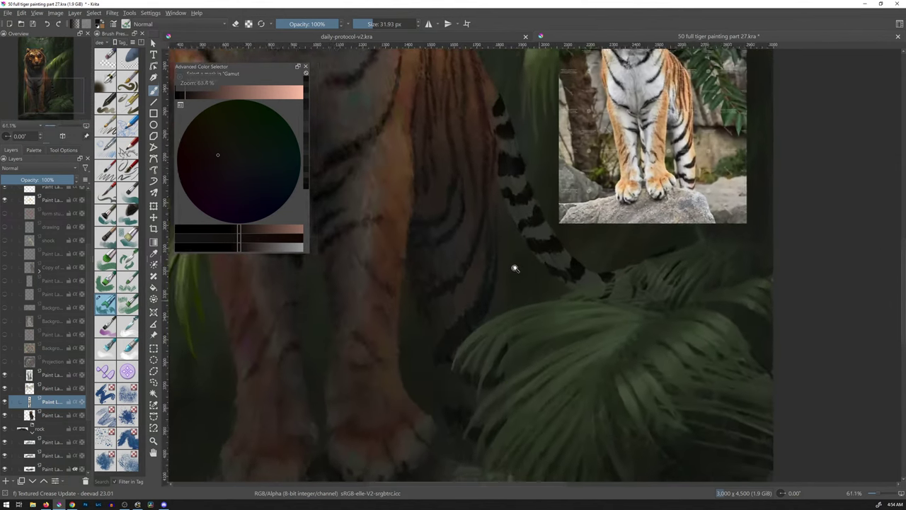
scroll(495, 233, up, 1)
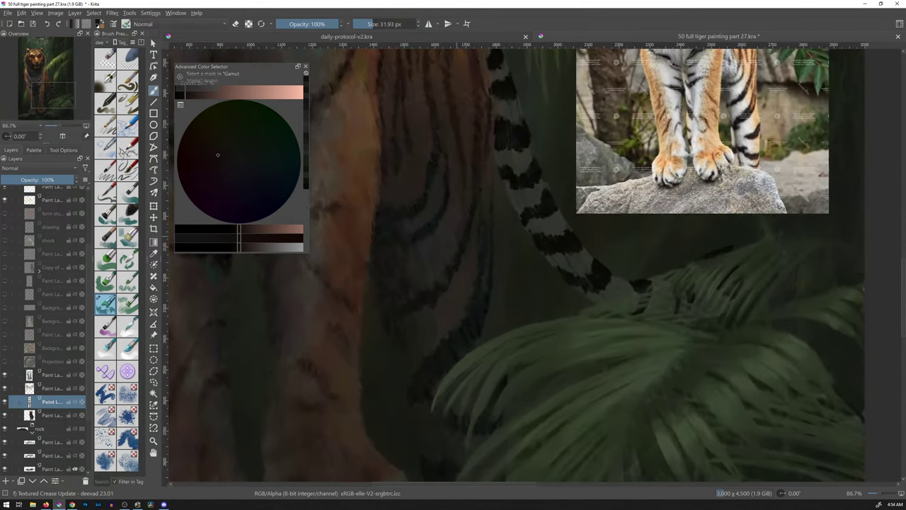
ctrl+click(428, 207)
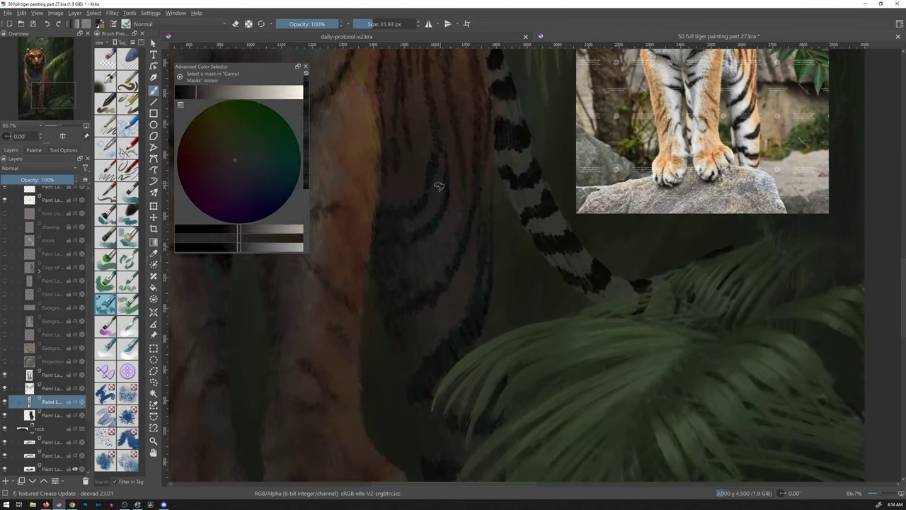
Step: Darken the hind leg stripes with sampled dark teal shadow strokes, then sample a warm brown fur colour
drag(507, 181, 498, 206)
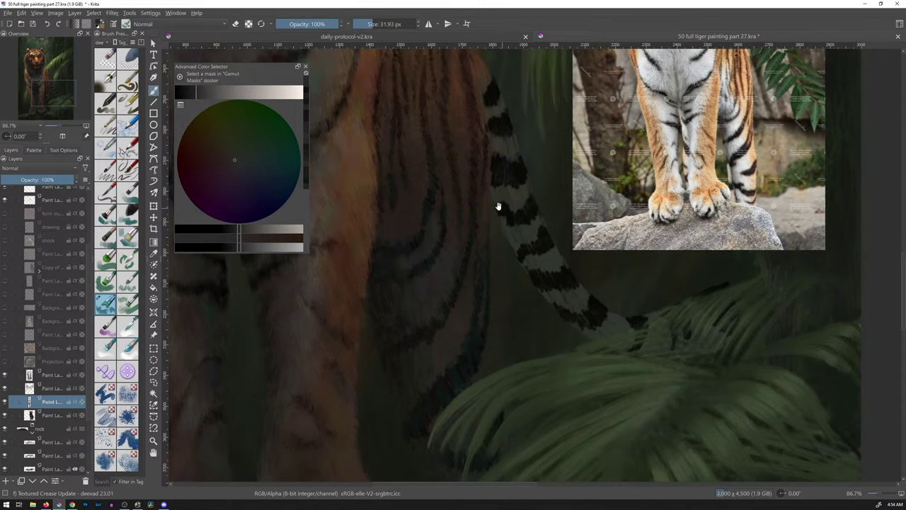
drag(461, 182, 513, 214)
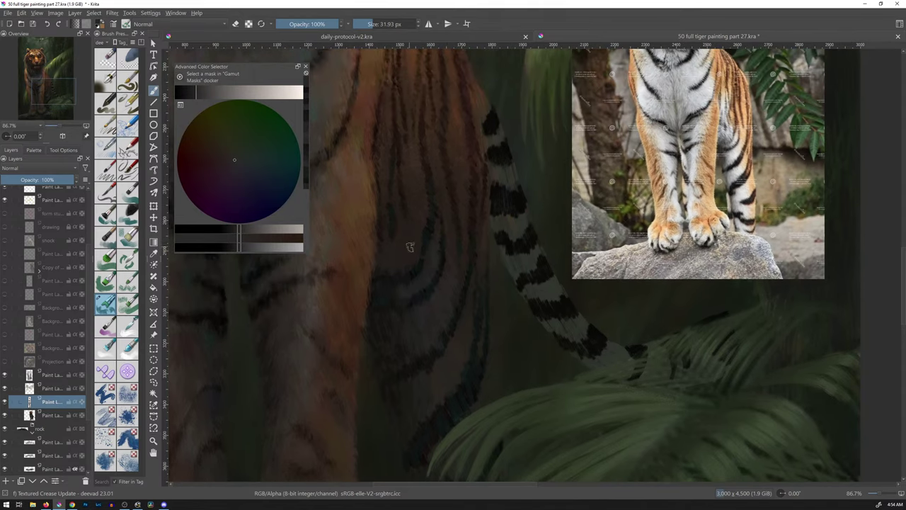
ctrl+click(405, 279)
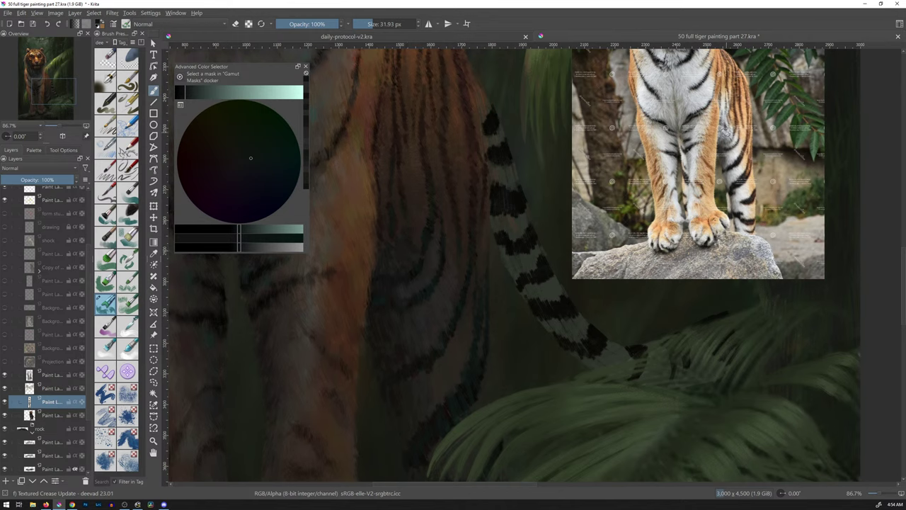
key(t)
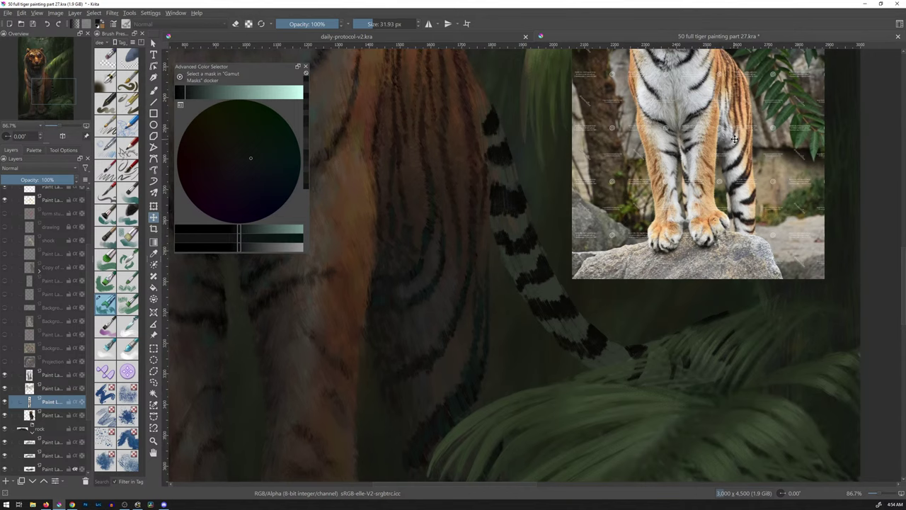
key(b)
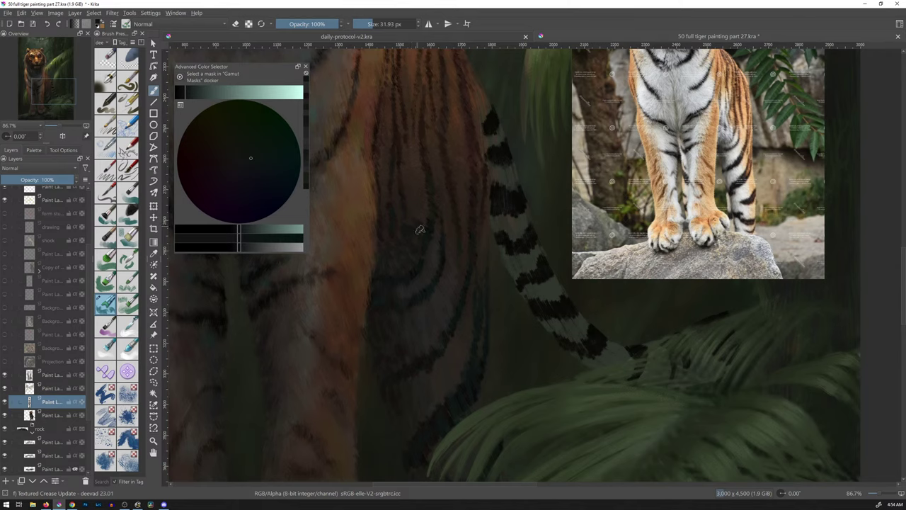
ctrl+click(430, 258)
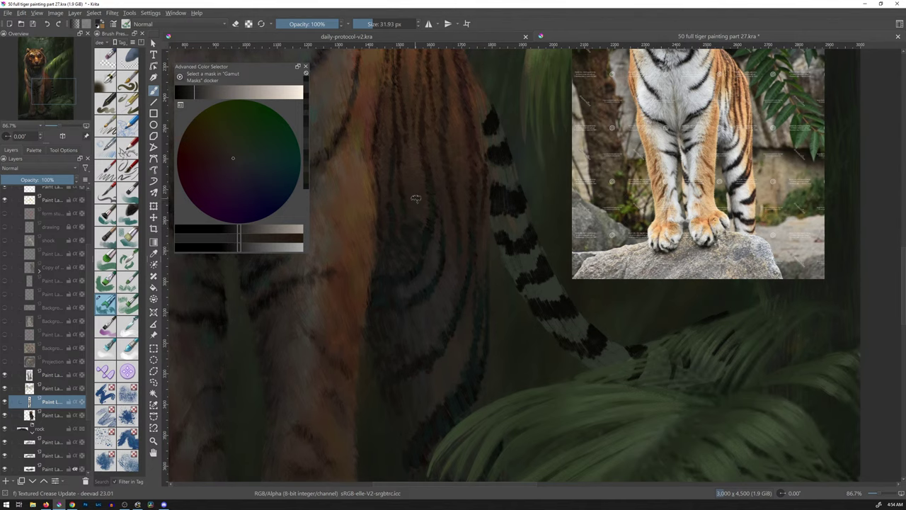
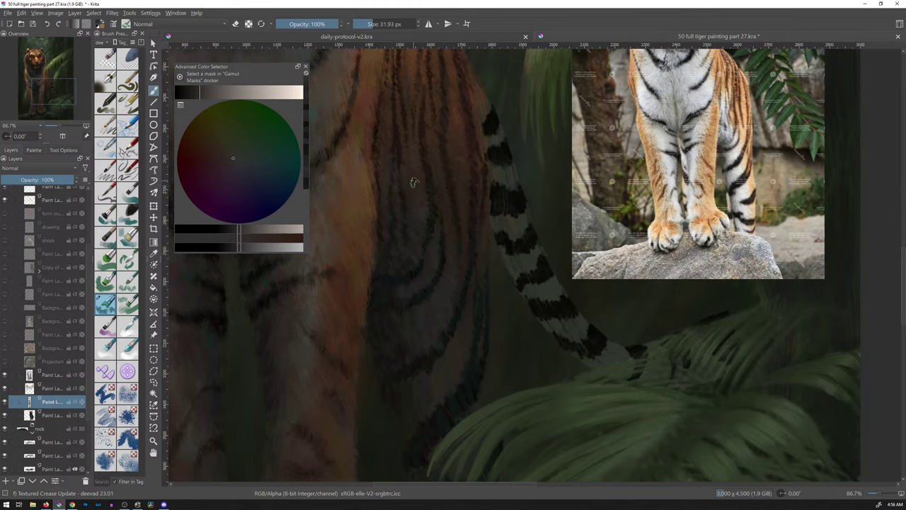
Step: Nudge the Advanced Color Selector wheel marker slightly to pick a muted neutral grey
click(202, 93)
mouse_move(242, 178)
mouse_down()
mouse_move(234, 159)
mouse_move(246, 165)
mouse_move(243, 154)
mouse_up()
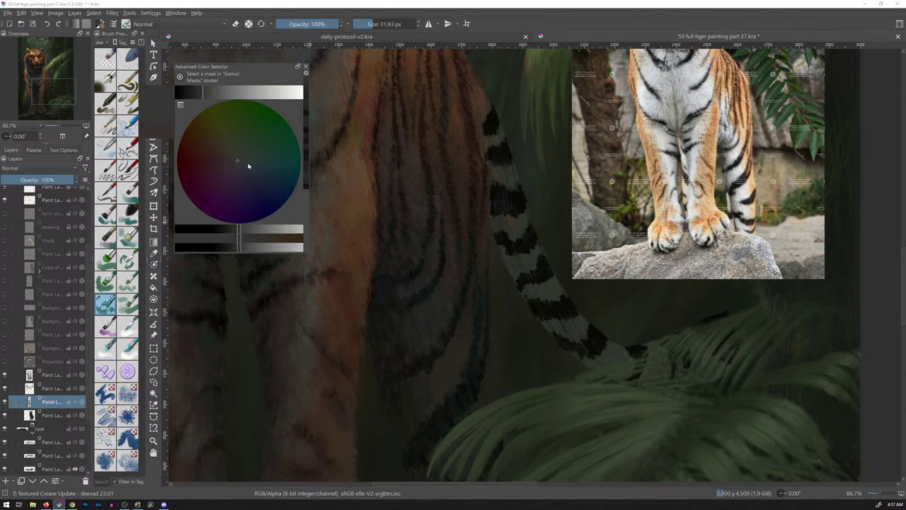
Step: Try a red on the wheel, then sample a dark reddish fur tone from the tiger's body
drag(240, 163, 199, 163)
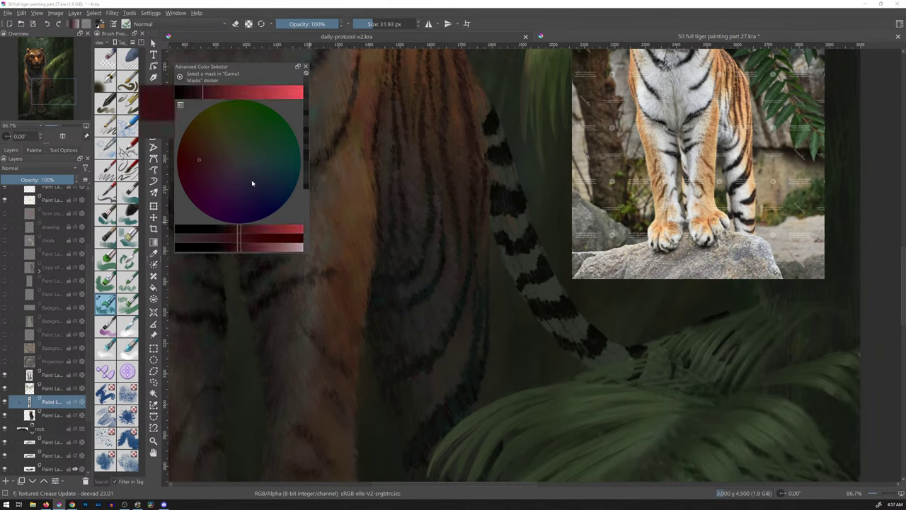
click(239, 238)
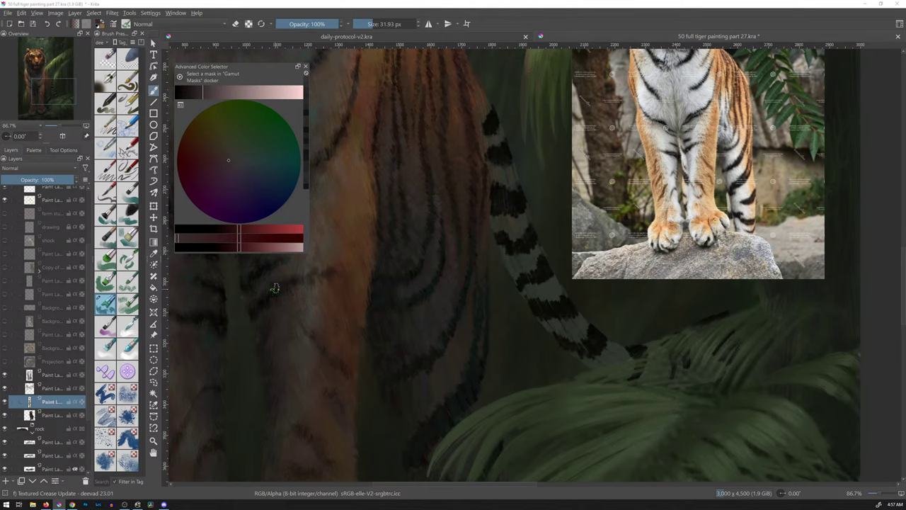
click(238, 240)
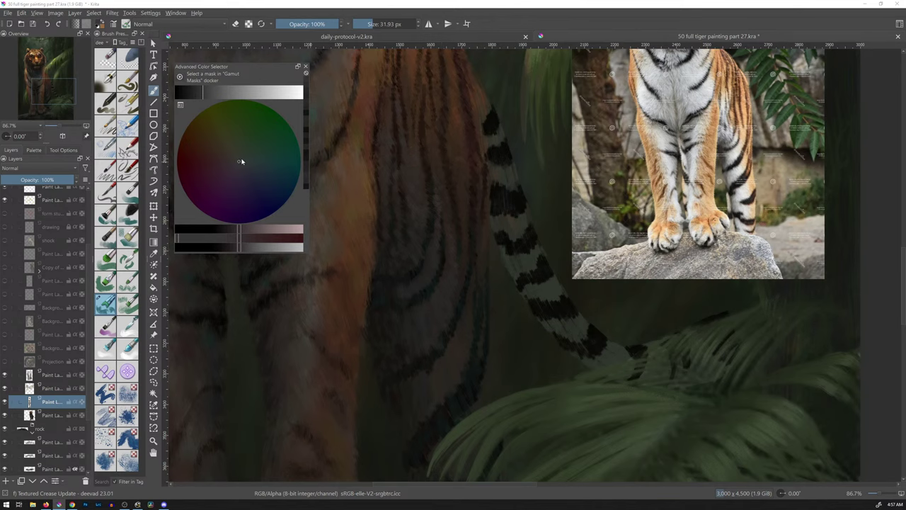
Step: Pick a green on the wheel, test it on canvas, and refine it to a pale muted green
click(256, 128)
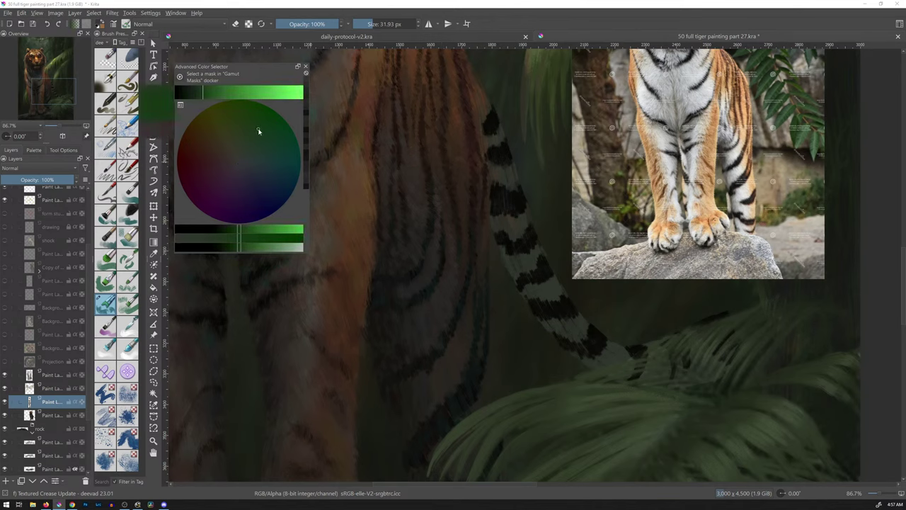
click(530, 173)
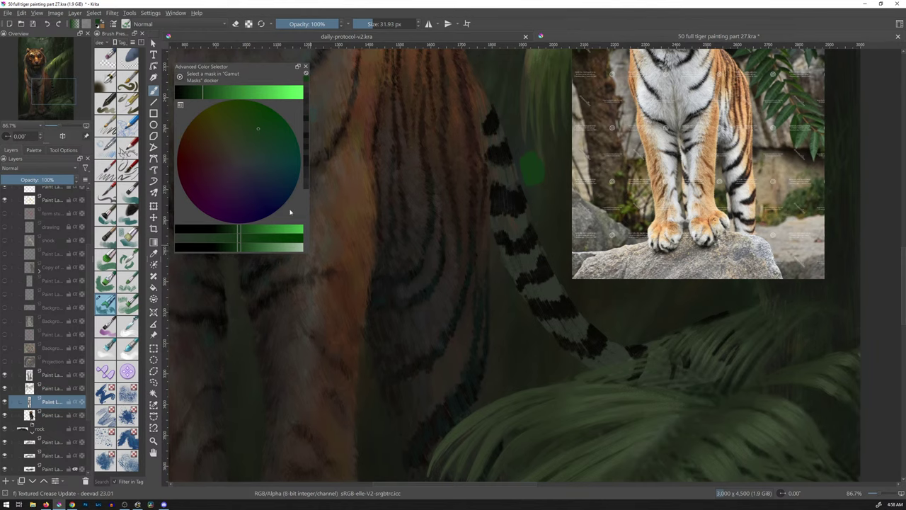
mouse_move(259, 130)
mouse_down()
mouse_move(253, 116)
mouse_move(270, 137)
mouse_move(241, 126)
mouse_move(273, 130)
mouse_move(265, 120)
mouse_move(276, 138)
mouse_move(268, 148)
mouse_move(241, 138)
mouse_move(253, 118)
mouse_move(281, 143)
mouse_move(257, 126)
mouse_move(226, 136)
mouse_move(275, 111)
mouse_move(250, 156)
mouse_move(270, 142)
mouse_move(265, 132)
mouse_move(245, 140)
mouse_move(259, 134)
mouse_move(252, 149)
mouse_up()
right_click(270, 131)
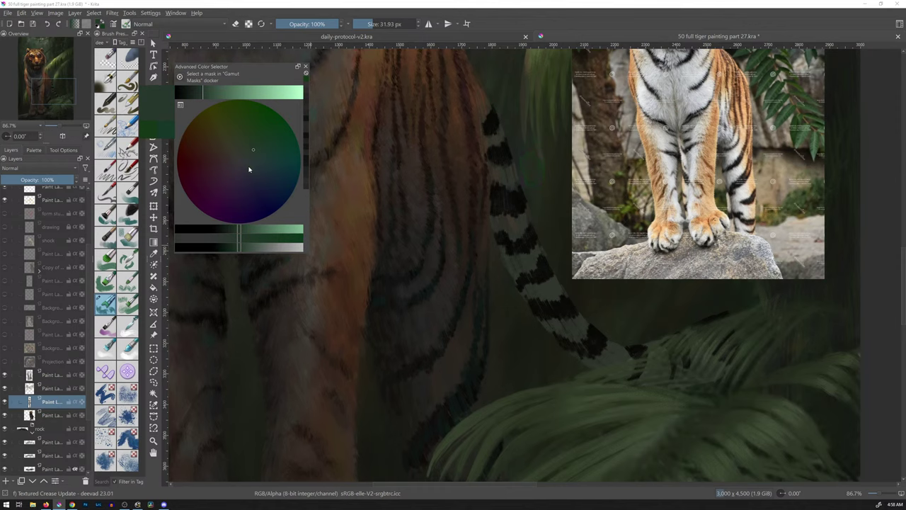
Step: Try sampled grey and peach fur tones, then sample dark olive from the foliage beside the tail
ctrl+click(436, 339)
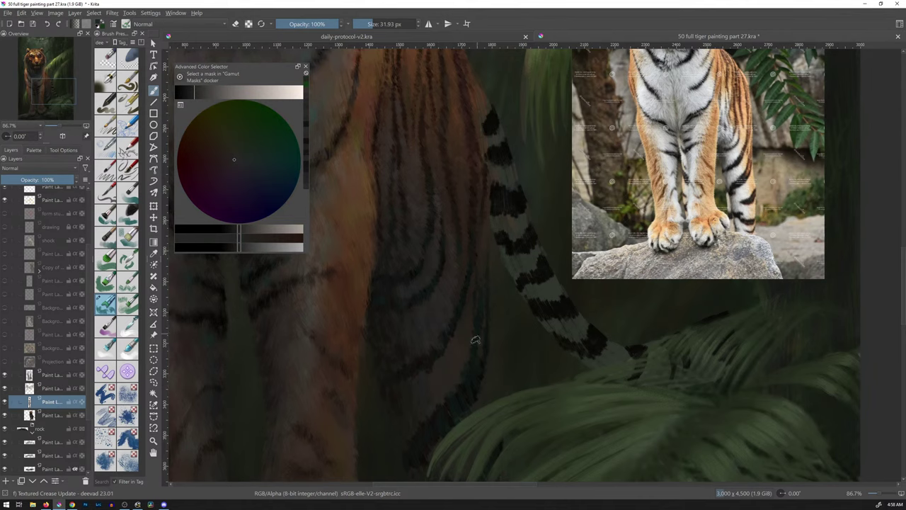
drag(473, 357, 478, 291)
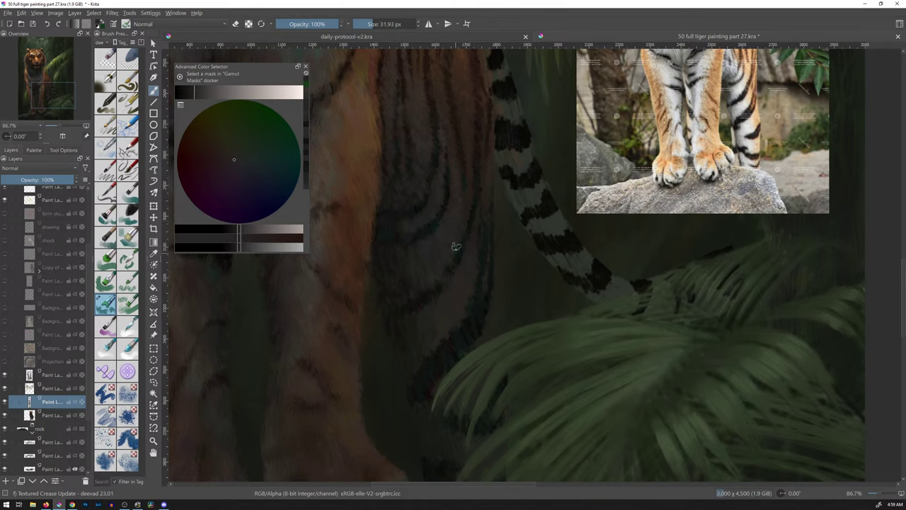
ctrl+click(482, 178)
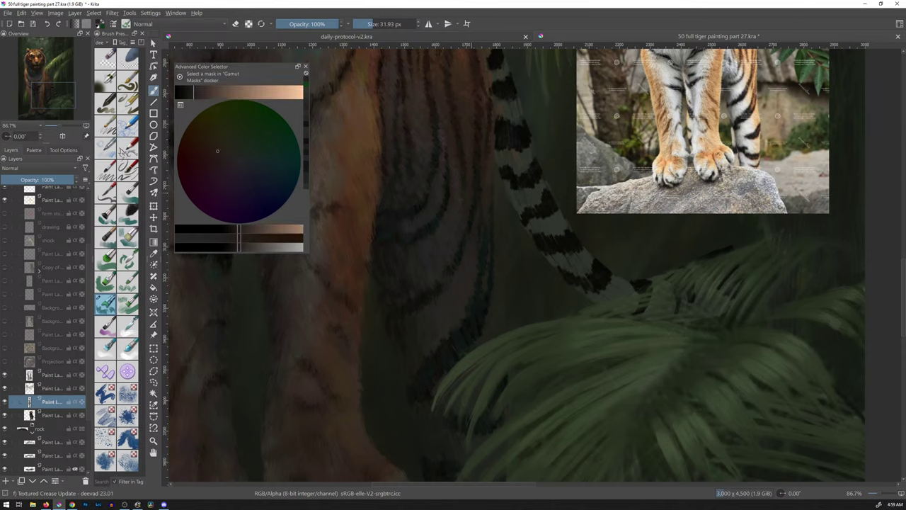
click(200, 96)
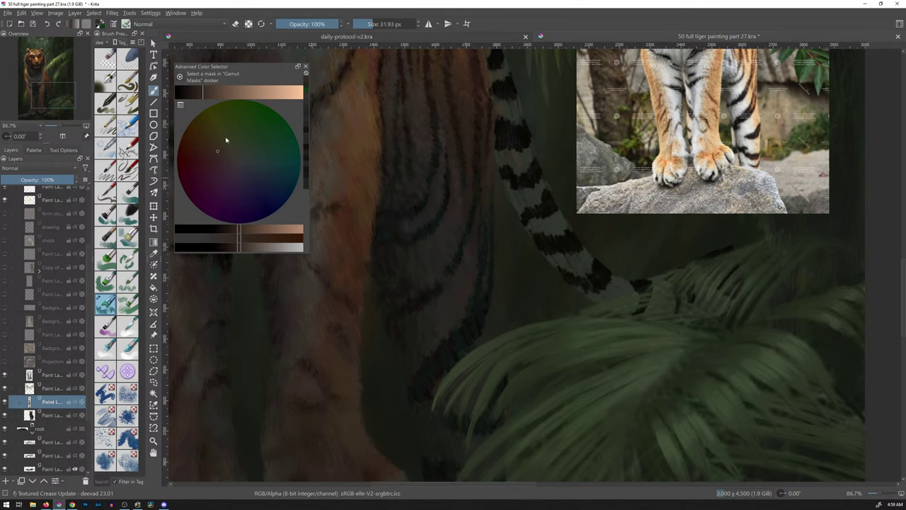
click(215, 238)
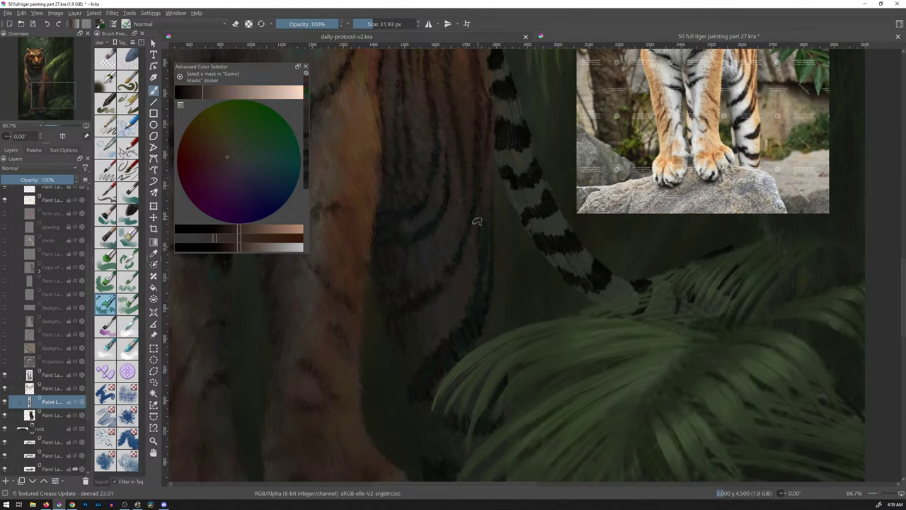
drag(203, 92, 193, 92)
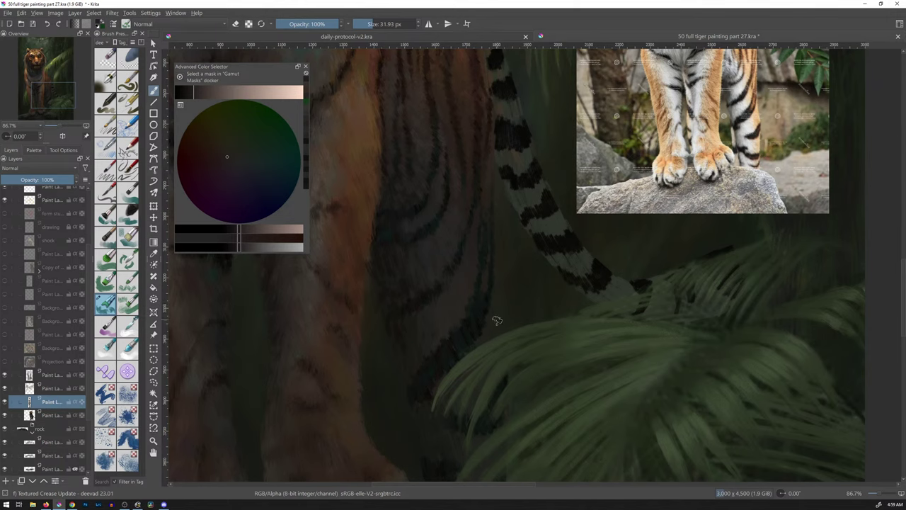
drag(506, 206, 504, 320)
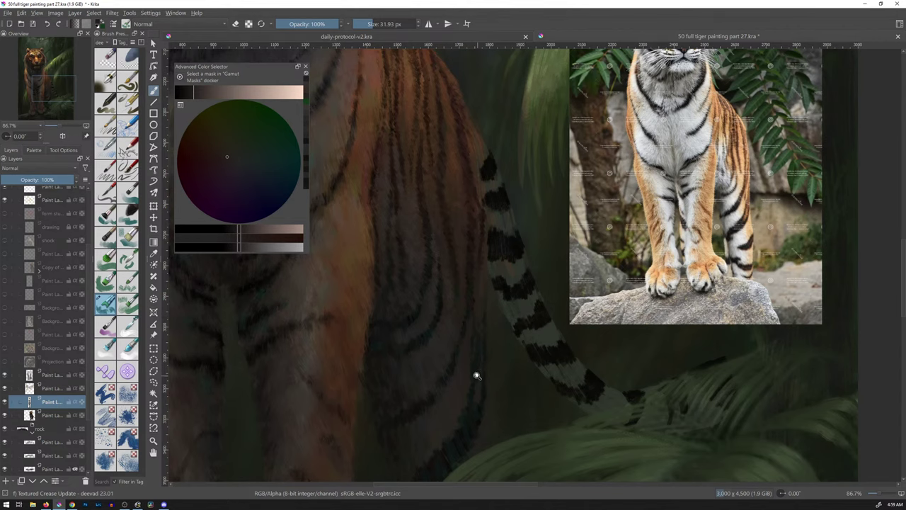
drag(477, 375, 512, 250)
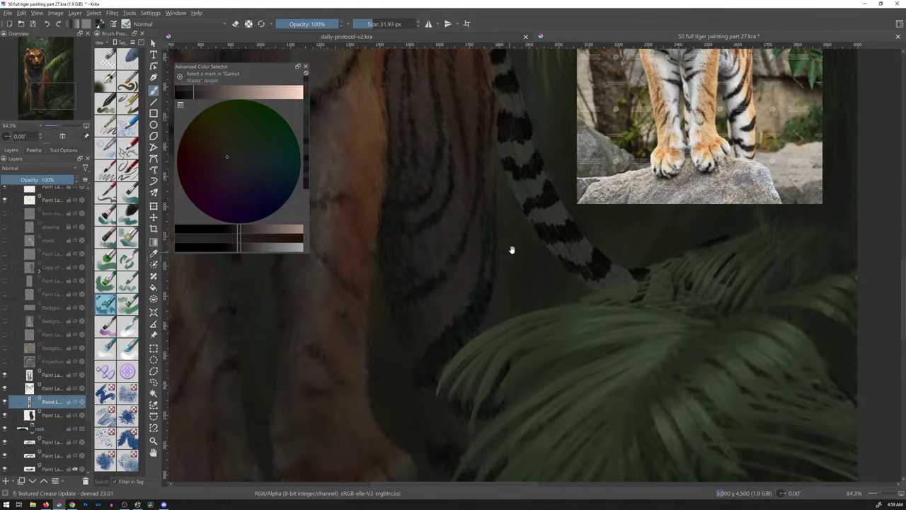
ctrl+click(468, 340)
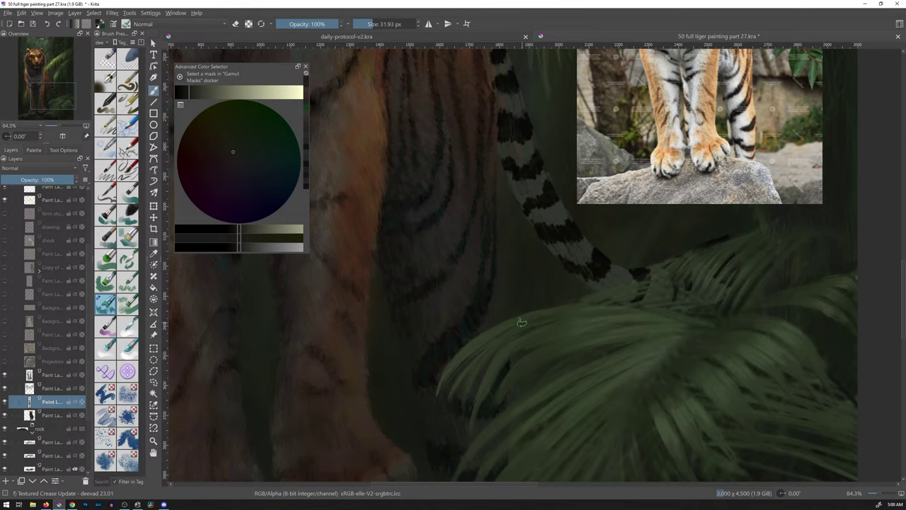
Step: Select the Blender Rake Smudge preset in the Brush Presets docker
scroll(521, 323, down, 6)
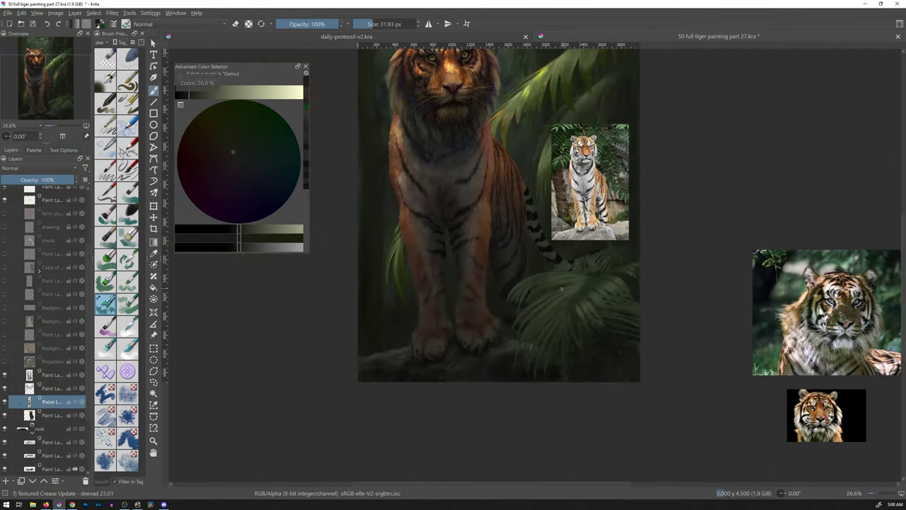
scroll(559, 269, up, 5)
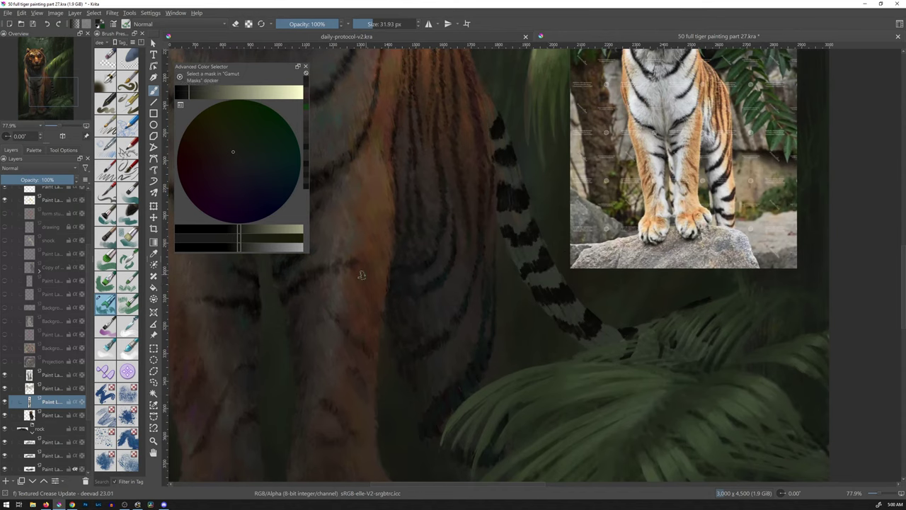
click(132, 330)
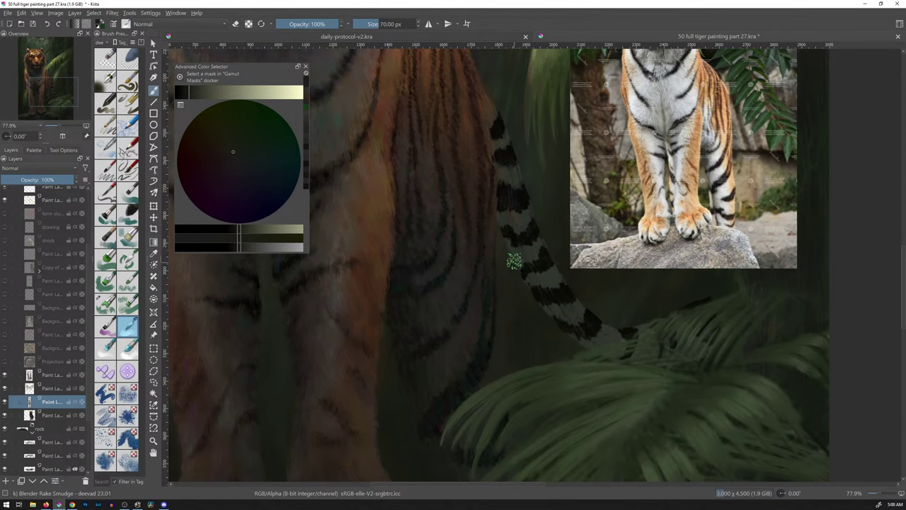
Step: Shrink the smudge brush to about 27 px and merge the paint layer down with Ctrl+E
shift+drag(515, 290, 515, 291)
drag(497, 123, 508, 276)
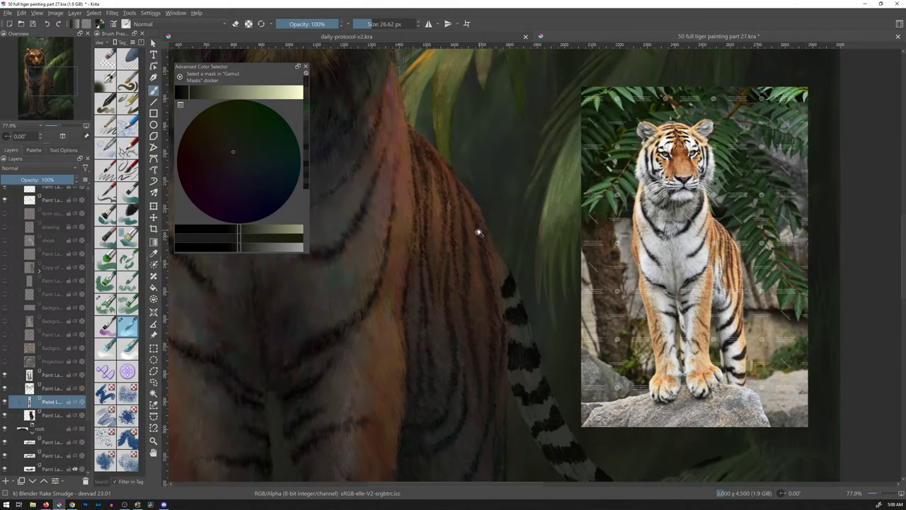
ctrl+drag(480, 239, 508, 264)
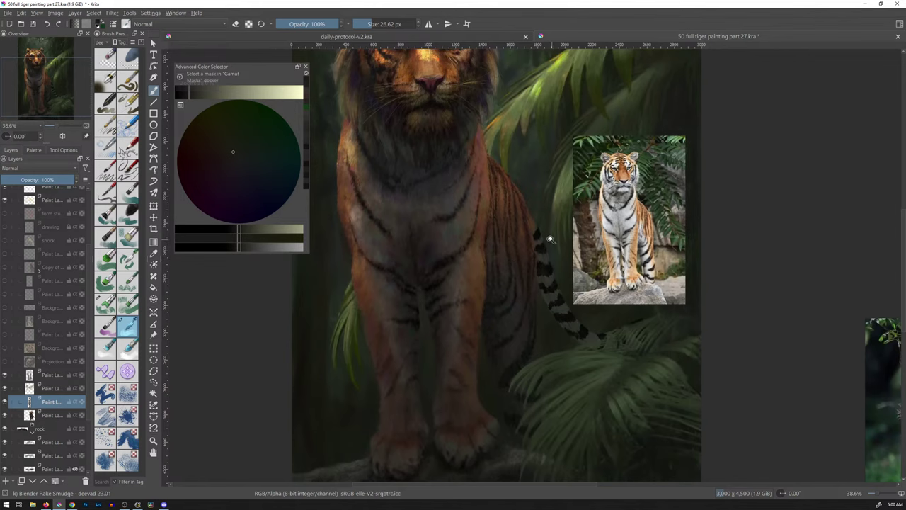
mouse_move(551, 240)
ctrl+mouse_down()
mouse_move(546, 251)
mouse_move(573, 186)
mouse_move(522, 141)
mouse_move(515, 178)
ctrl+mouse_up()
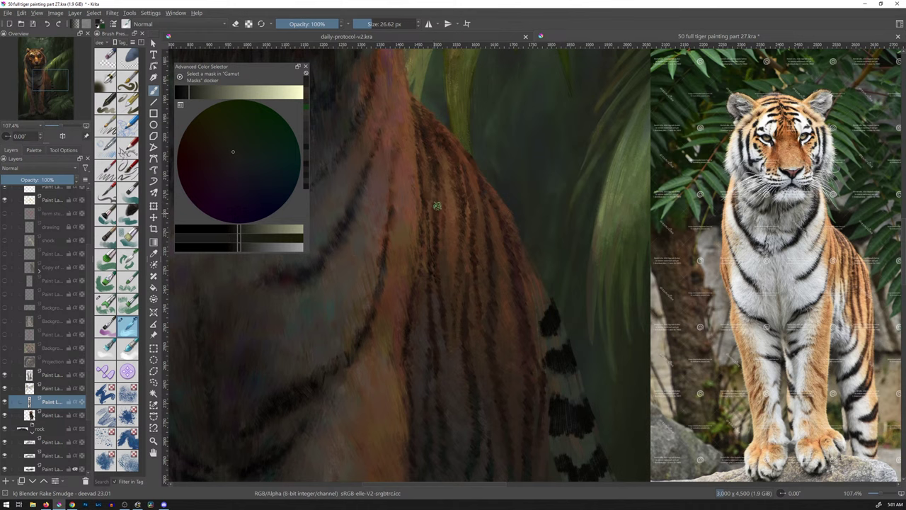
scroll(501, 264, down, 5)
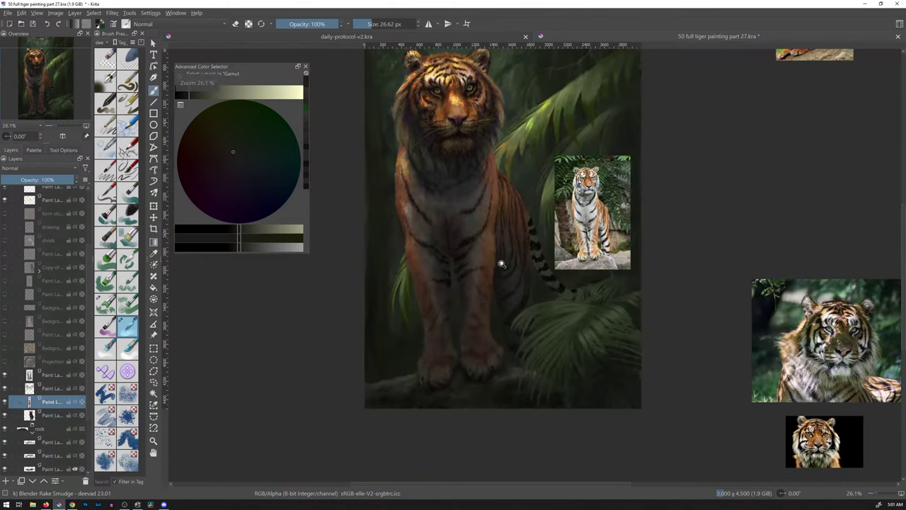
scroll(501, 264, up, 5)
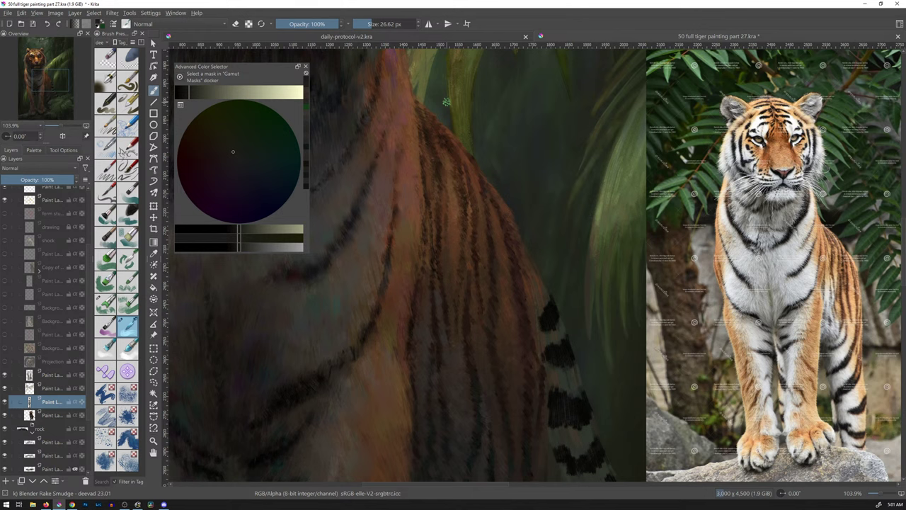
key(ctrl+e)
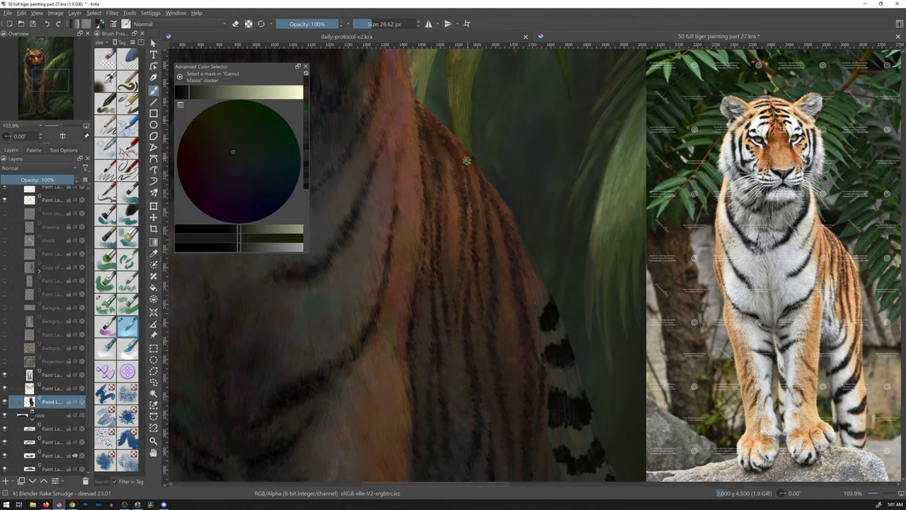
scroll(500, 206, down, 10)
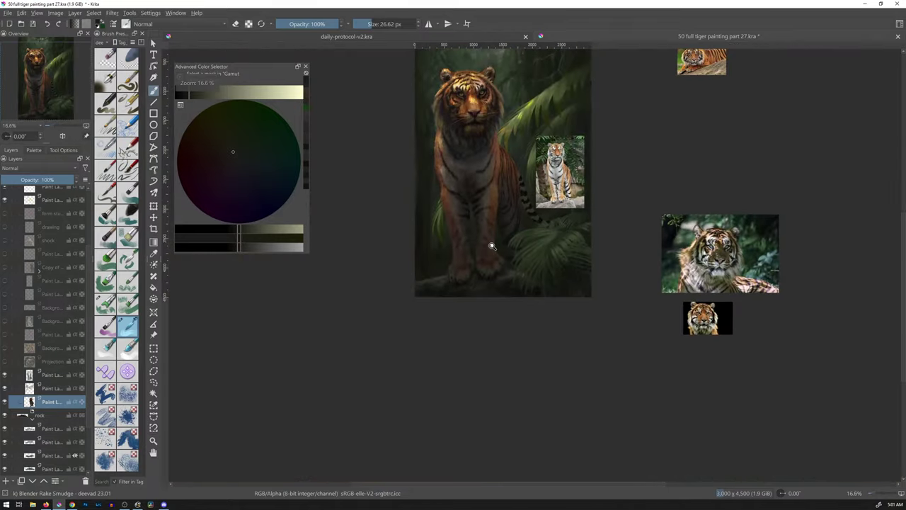
scroll(490, 245, up, 5)
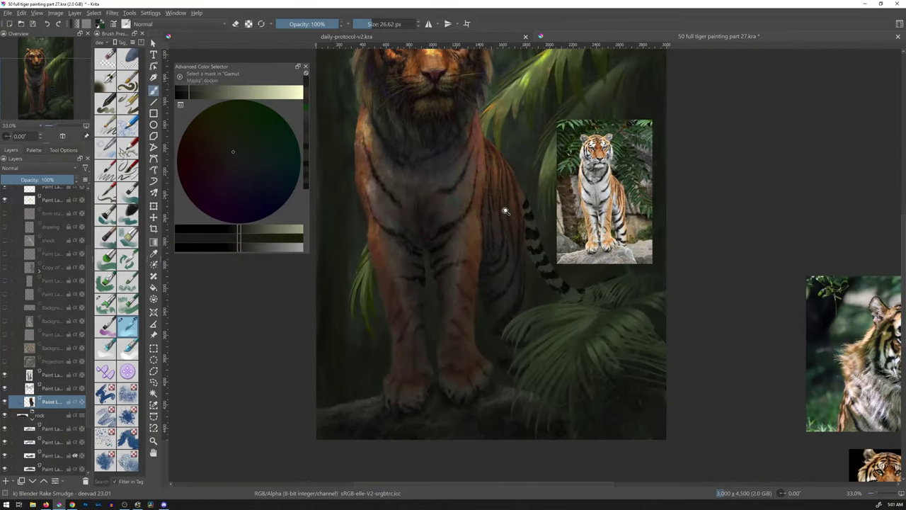
scroll(509, 191, up, 4)
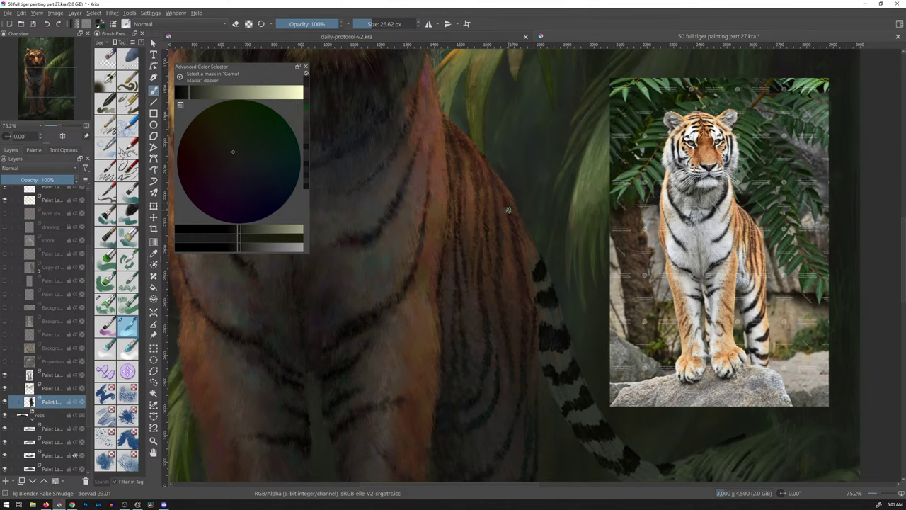
drag(485, 180, 542, 173)
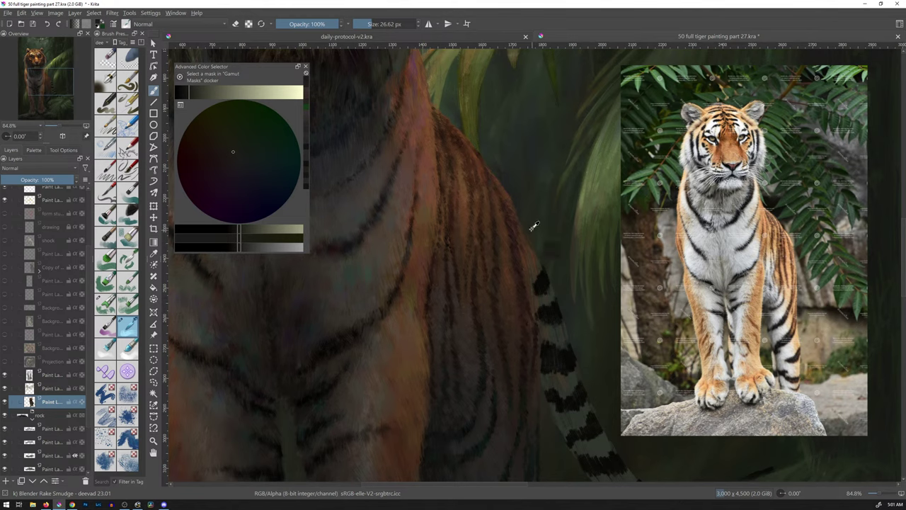
drag(536, 226, 510, 276)
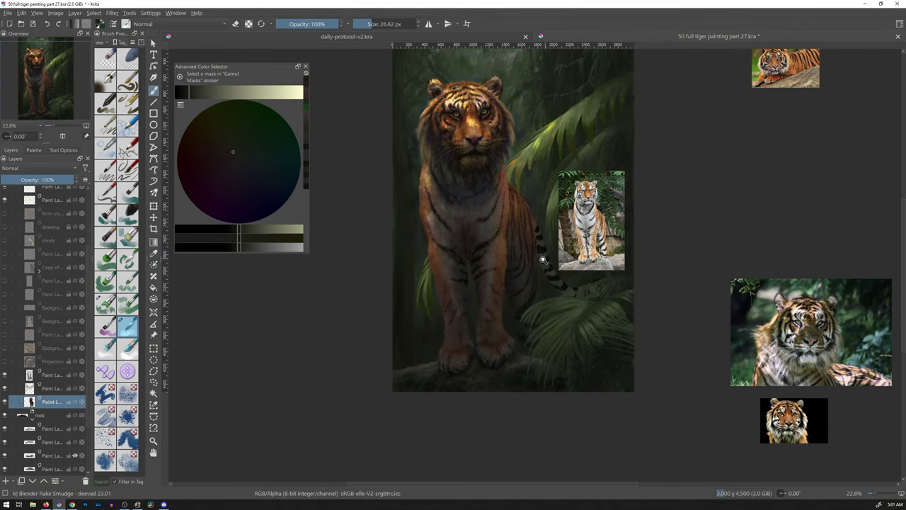
drag(545, 257, 490, 154)
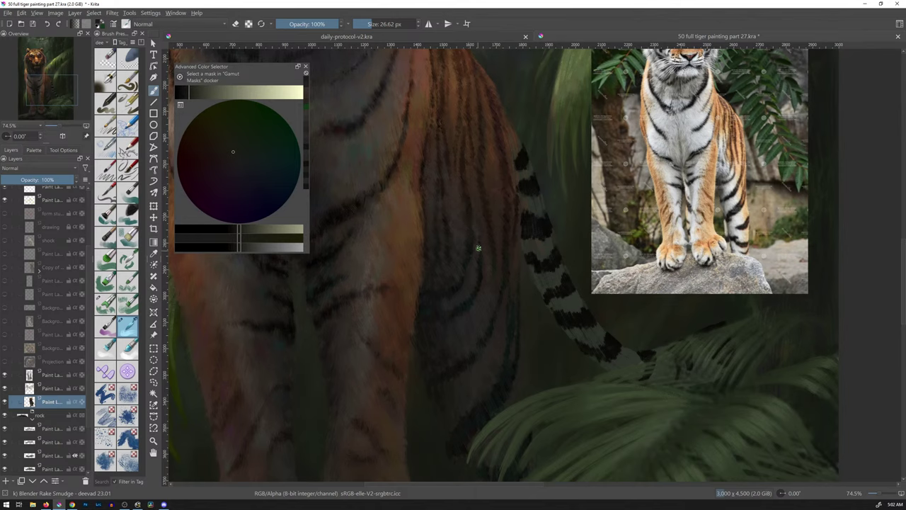
mouse_move(508, 256)
mouse_down()
mouse_move(495, 316)
mouse_move(550, 162)
mouse_move(494, 149)
mouse_up()
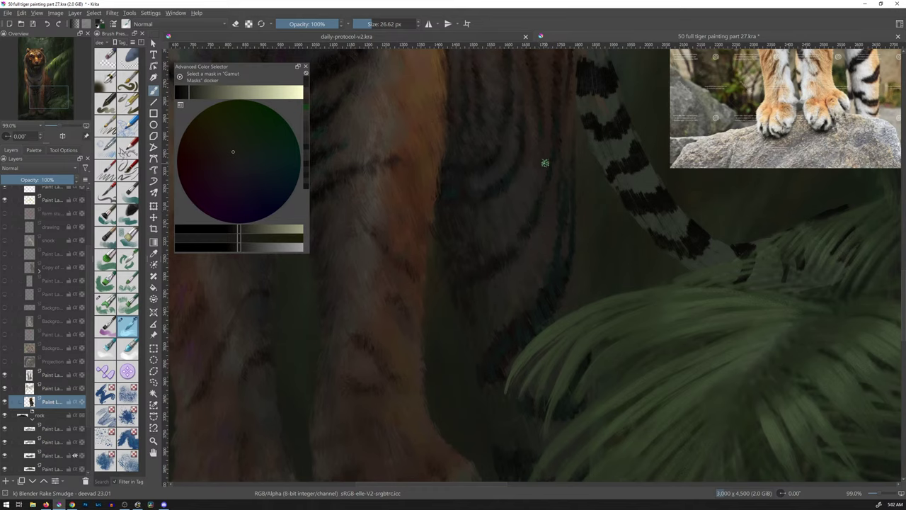
Step: Smudge a frond tip out from the palm's left edge into the shadow by the tiger's paw
mouse_move(574, 185)
mouse_down()
mouse_move(542, 276)
mouse_move(560, 241)
mouse_move(604, 198)
mouse_move(534, 235)
mouse_move(537, 222)
mouse_up()
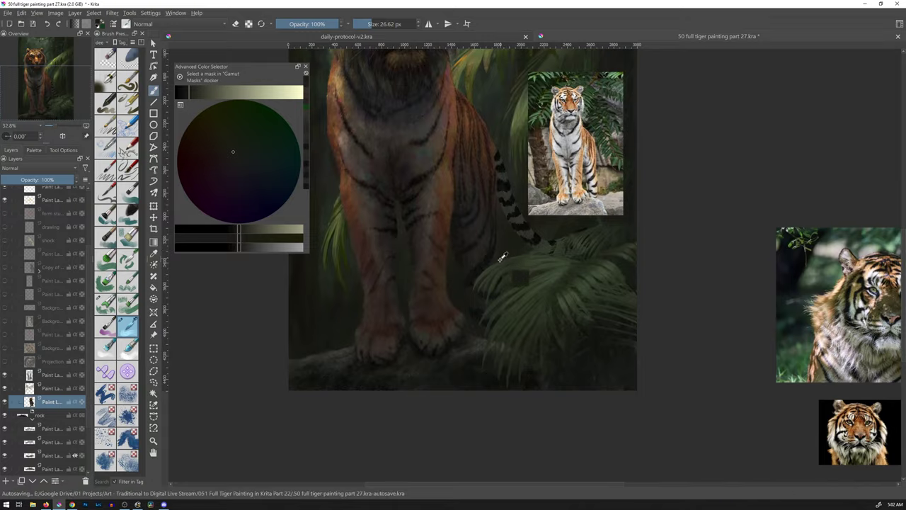
drag(502, 259, 477, 224)
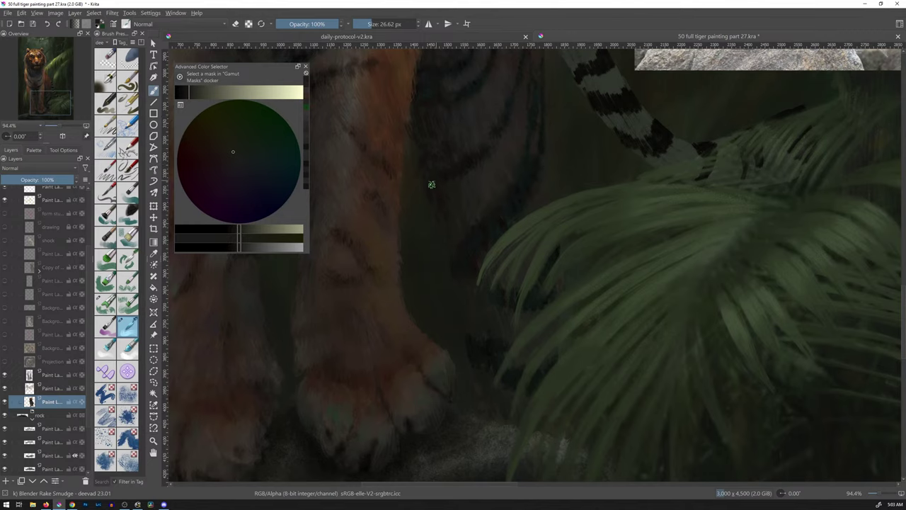
mouse_move(573, 162)
mouse_down()
mouse_move(545, 253)
mouse_move(457, 384)
mouse_up()
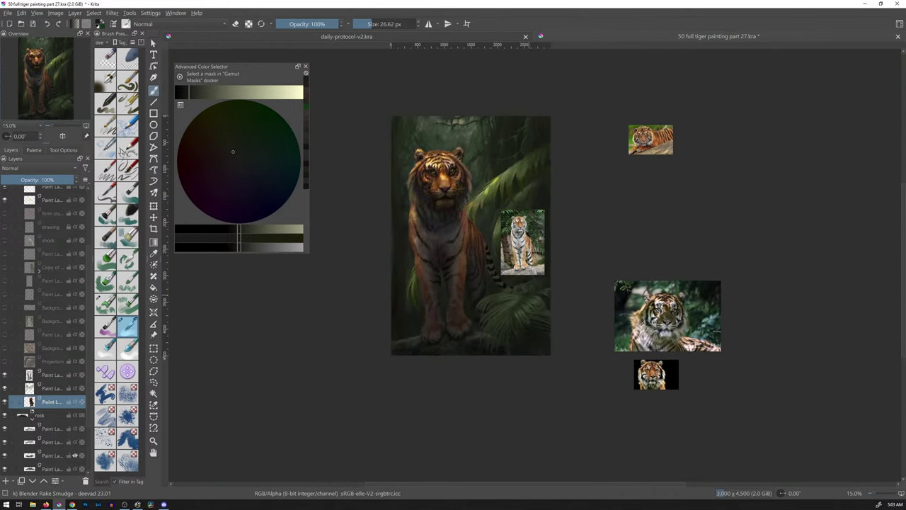
drag(486, 292, 507, 223)
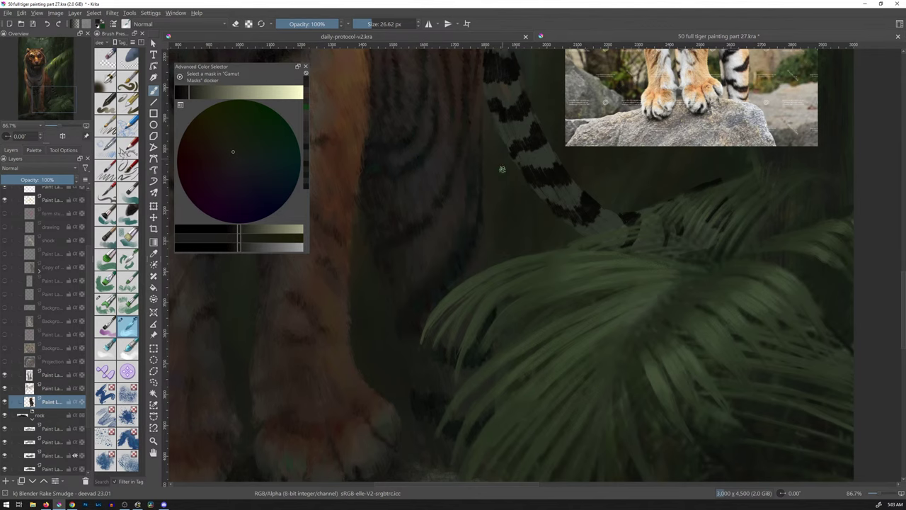
scroll(502, 169, down, 6)
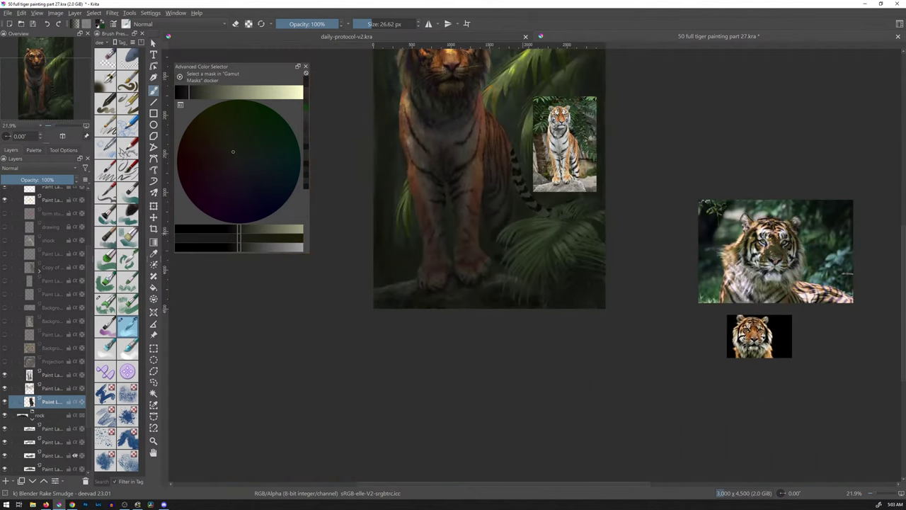
scroll(545, 194, up, 6)
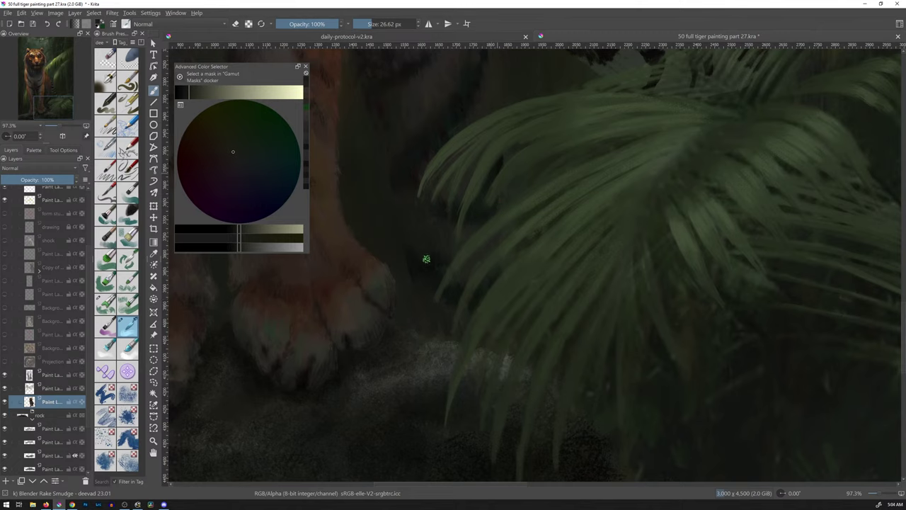
drag(428, 178, 401, 200)
drag(528, 194, 462, 375)
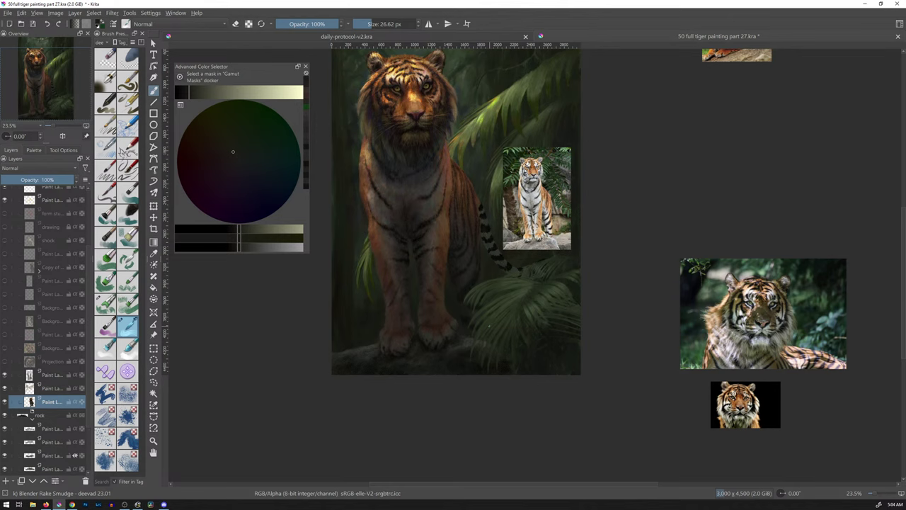
Step: Move the standing-tiger reference to the right of the painting and save the document
drag(545, 207, 675, 179)
scroll(538, 274, up, 1)
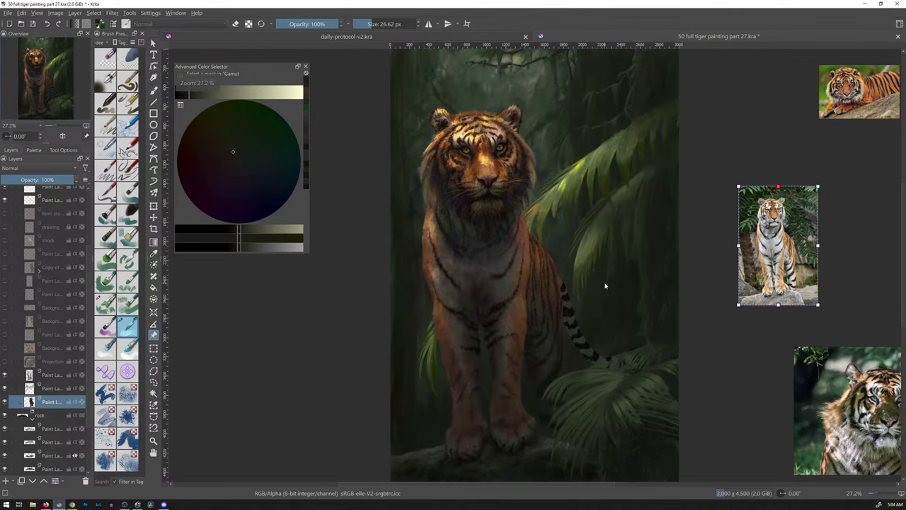
key(ctrl+s)
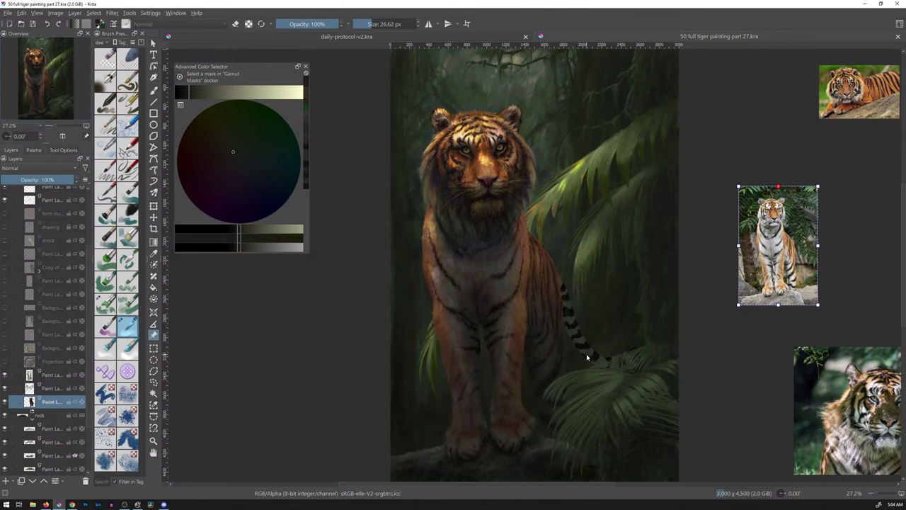
Step: Review the painting in canvas-only mode with references hidden, then restore the interface and references
key(b)
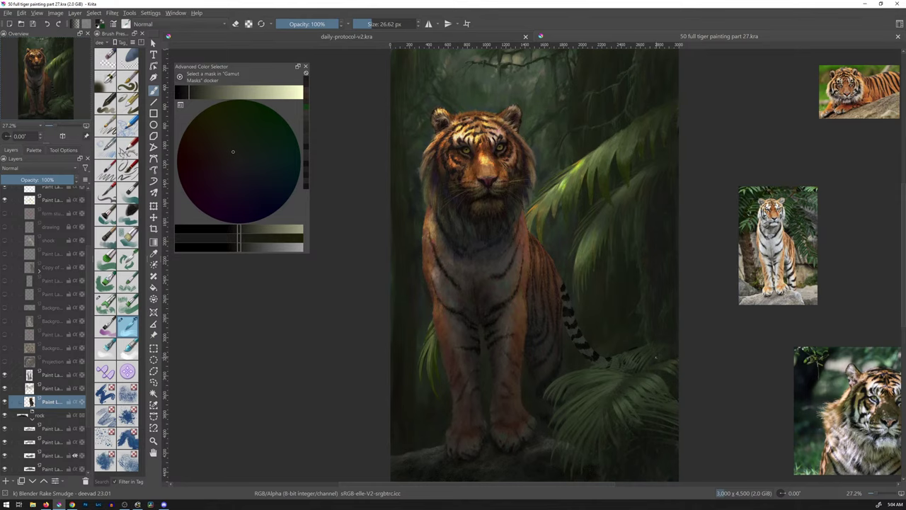
key(Tab)
key(Tab)
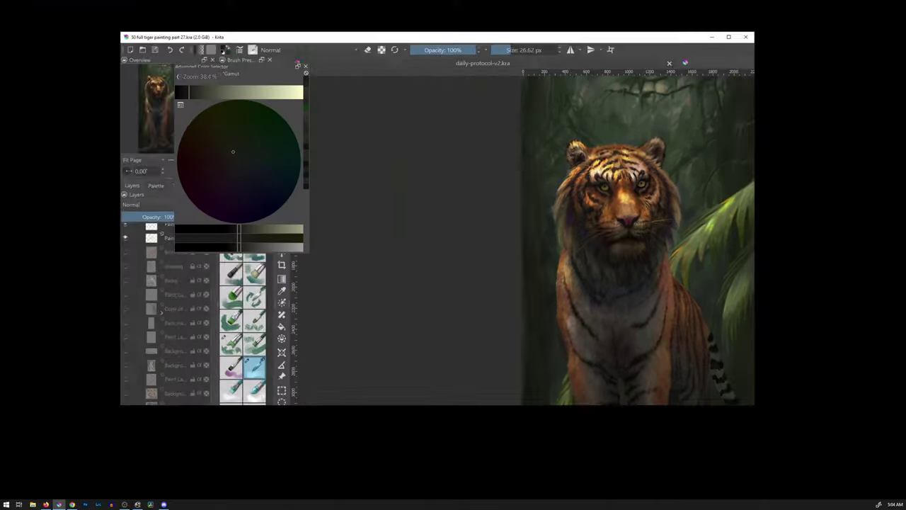
click(39, 13)
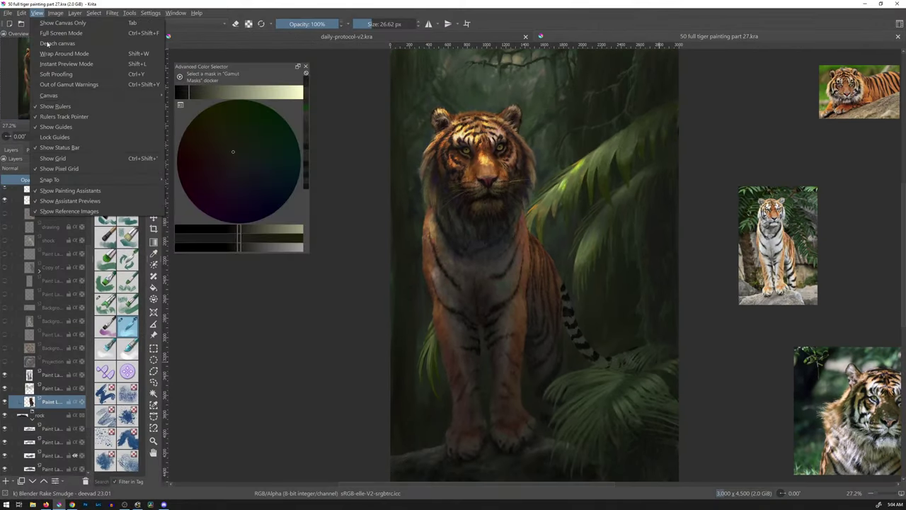
click(71, 211)
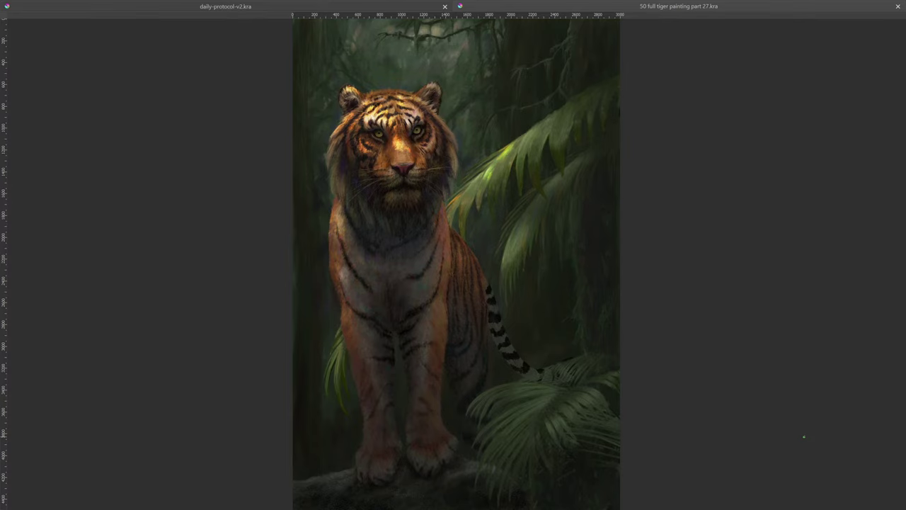
key(Tab)
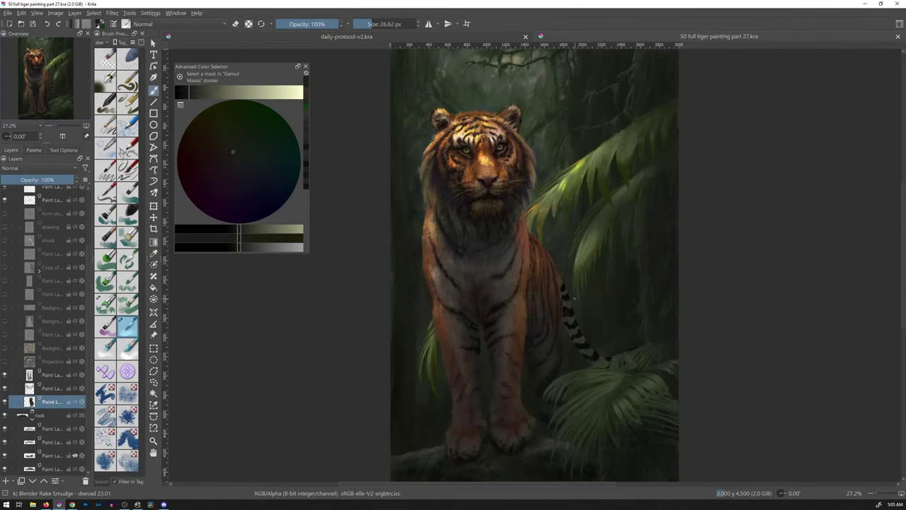
click(54, 13)
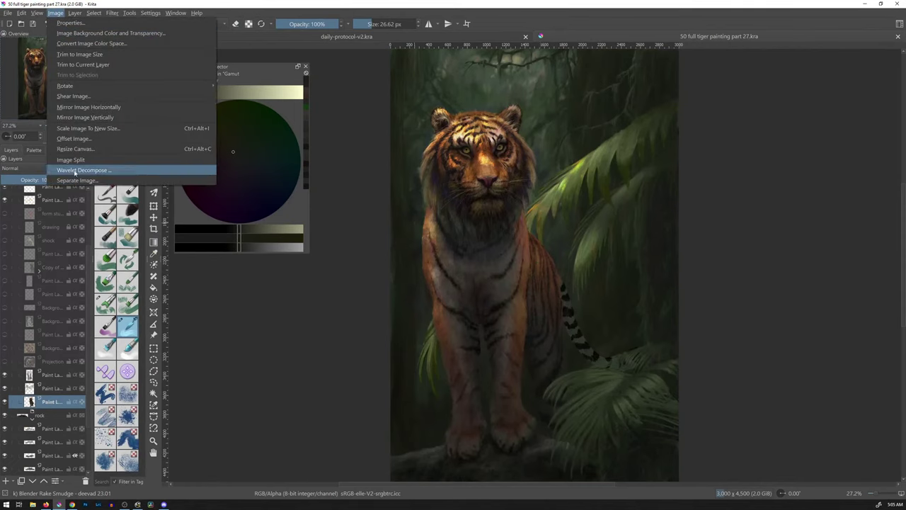
mouse_move(37, 12)
click(69, 211)
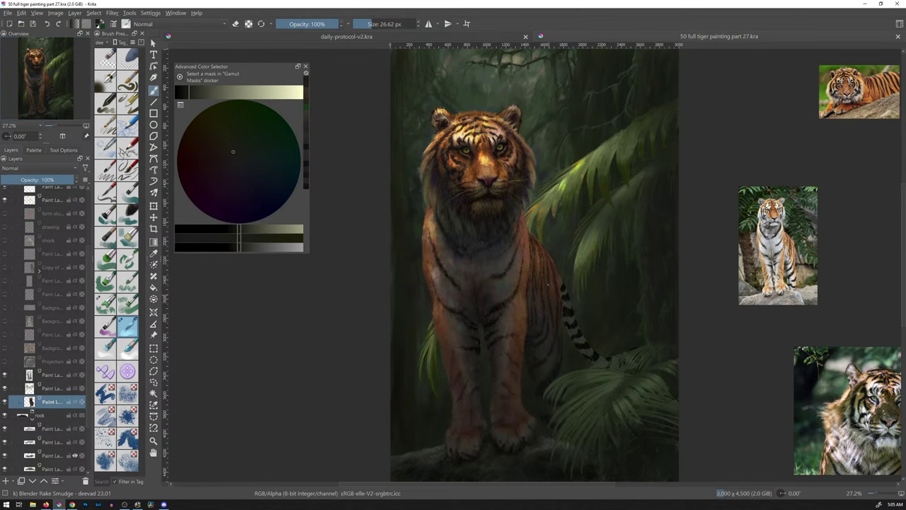
Step: Drag the standing-tiger reference photo beside the painted tiger's chest and switch back to the brush
scroll(542, 272, up, 3)
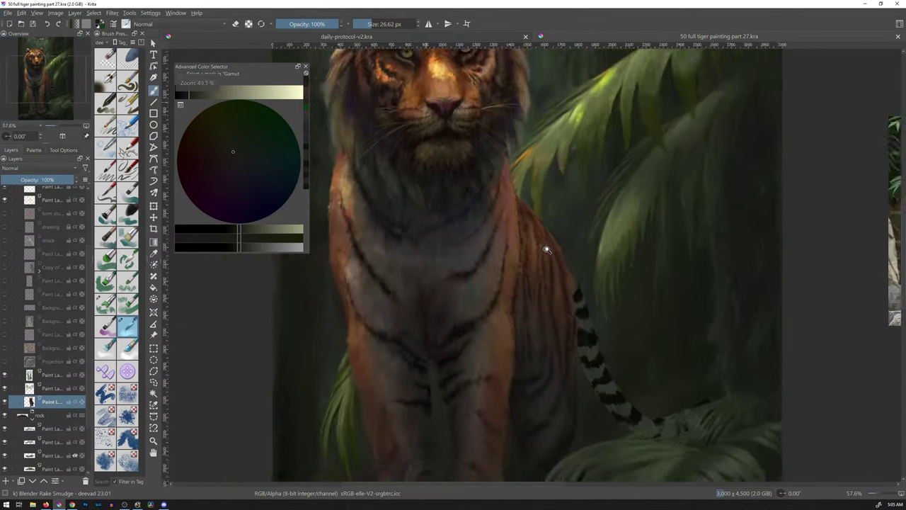
scroll(547, 249, down, 2)
click(822, 234)
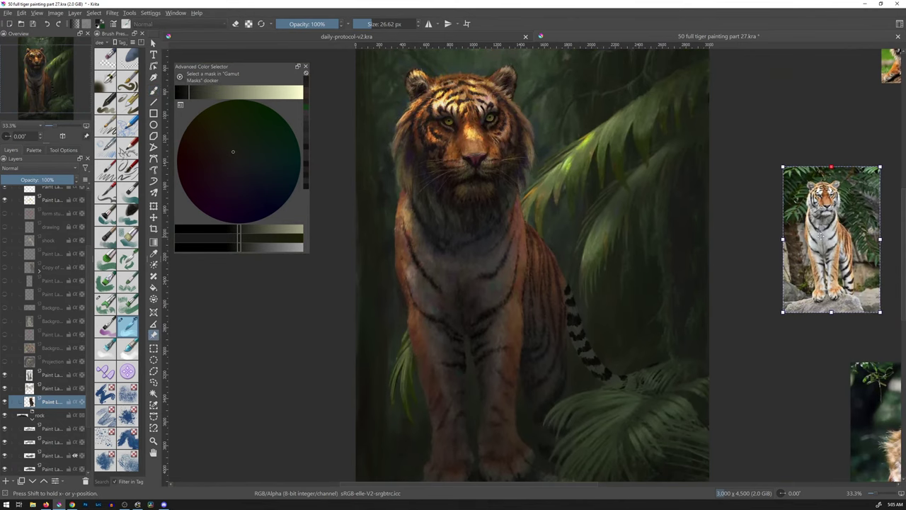
drag(822, 234, 623, 217)
scroll(539, 278, up, 1)
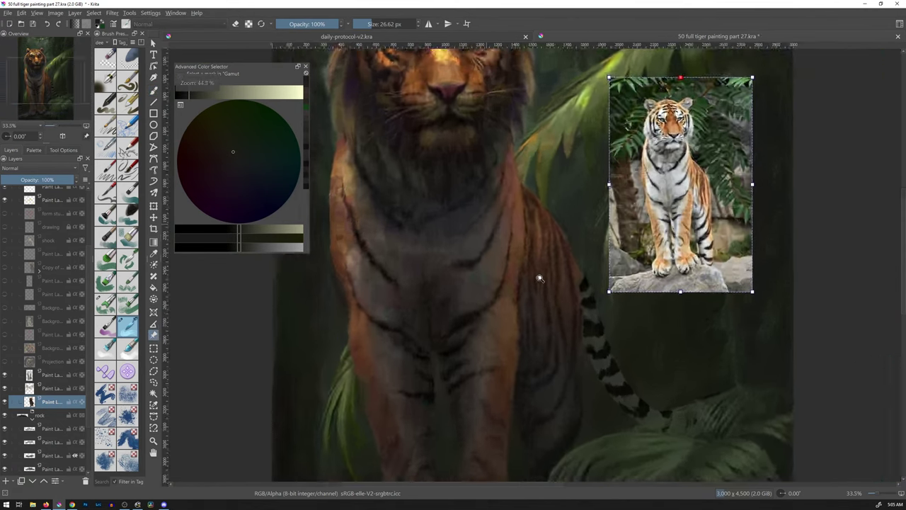
scroll(542, 269, up, 3)
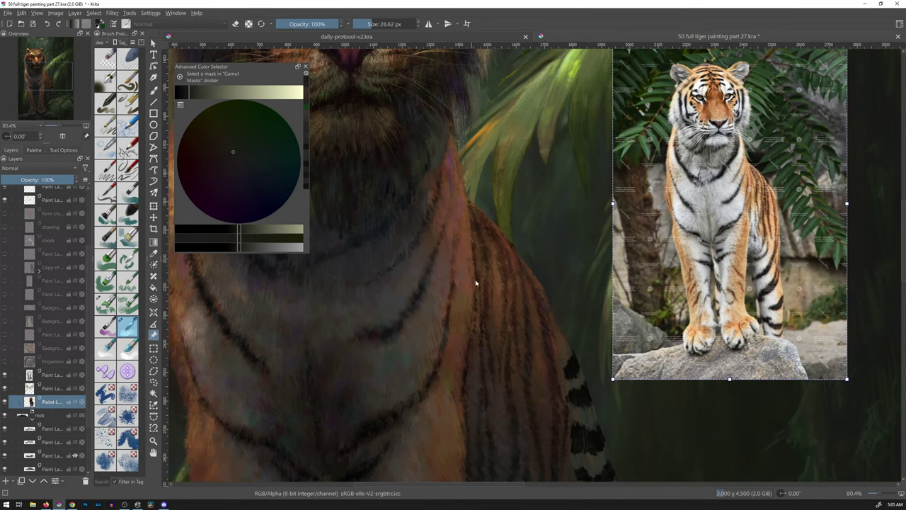
key(b)
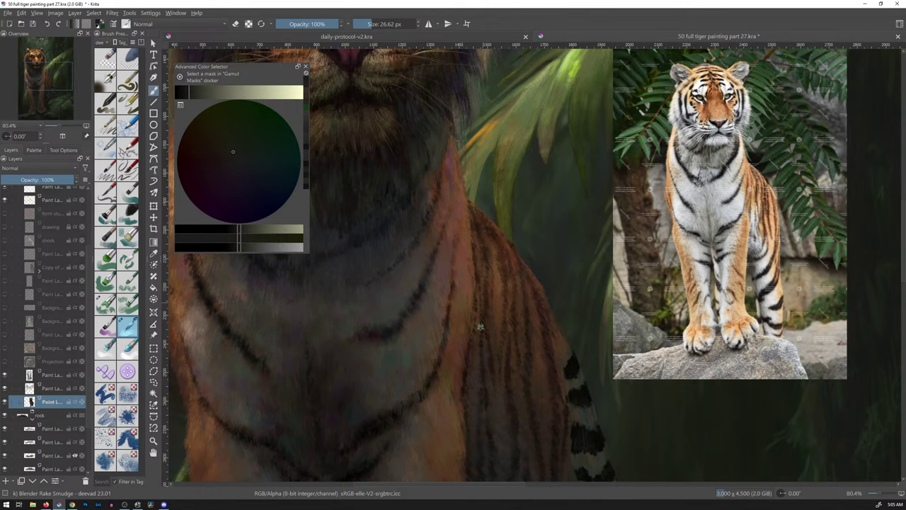
Step: Choose the Textured Crease Update brush, sample the shoulder's orange fur, and shrink the brush slightly
click(106, 305)
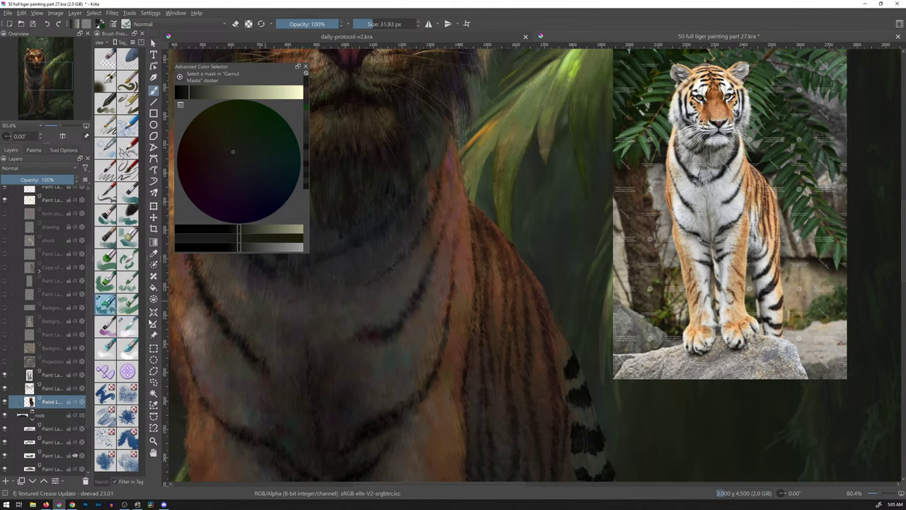
ctrl+click(490, 285)
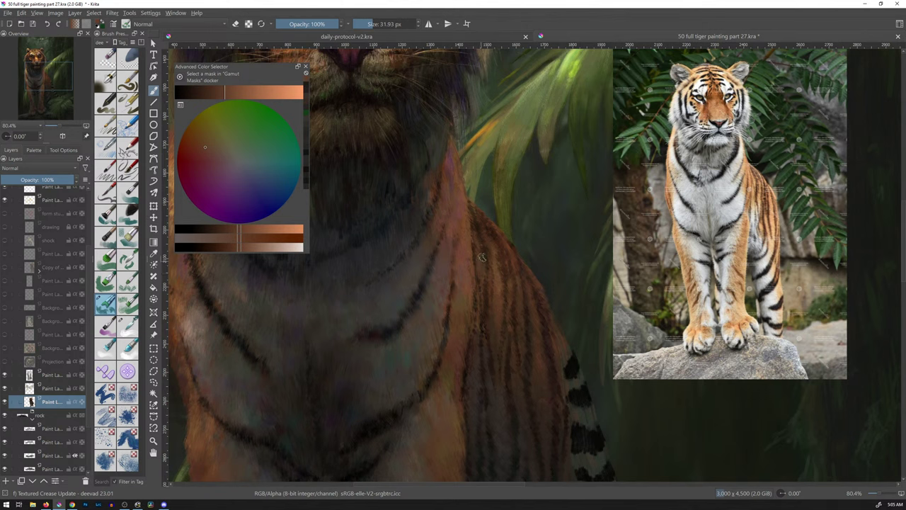
key(bracketleft)
mouse_move(515, 246)
mouse_down()
mouse_move(498, 312)
mouse_move(512, 283)
mouse_move(488, 249)
mouse_up()
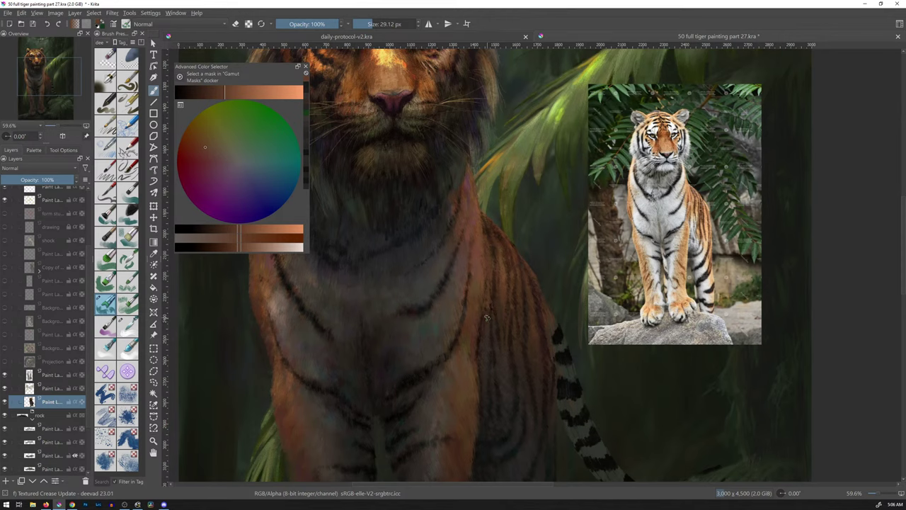
Step: Sample dark brown and lighter fur tones, reducing the brush to 12.47 px for fine fur
ctrl+click(479, 295)
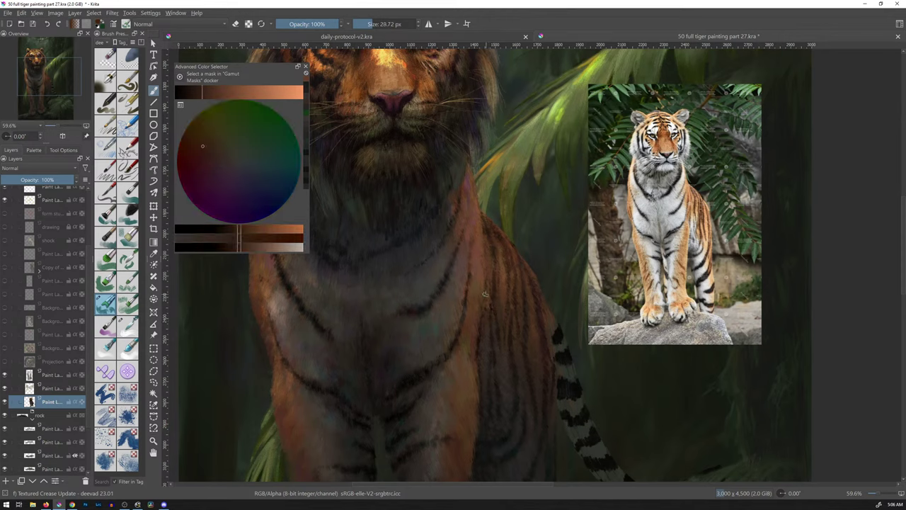
key(bracketleft)
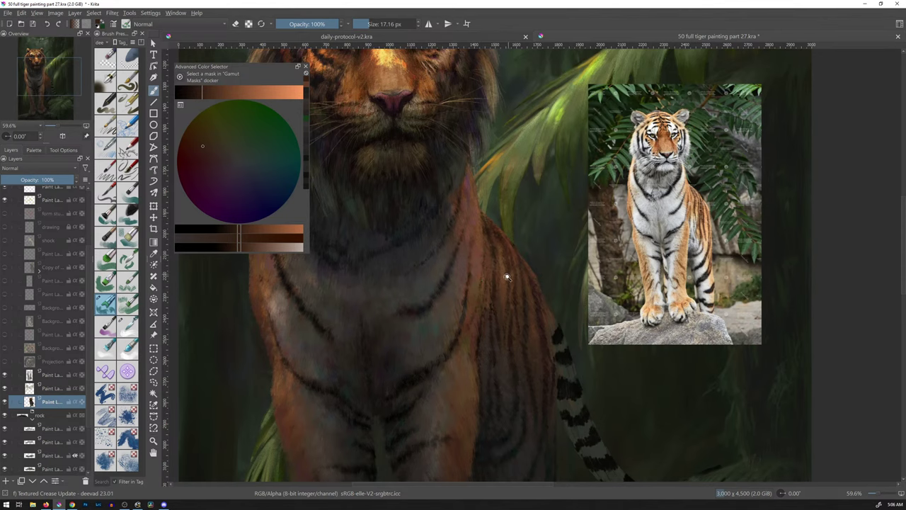
scroll(506, 274, up, 4)
ctrl+click(462, 262)
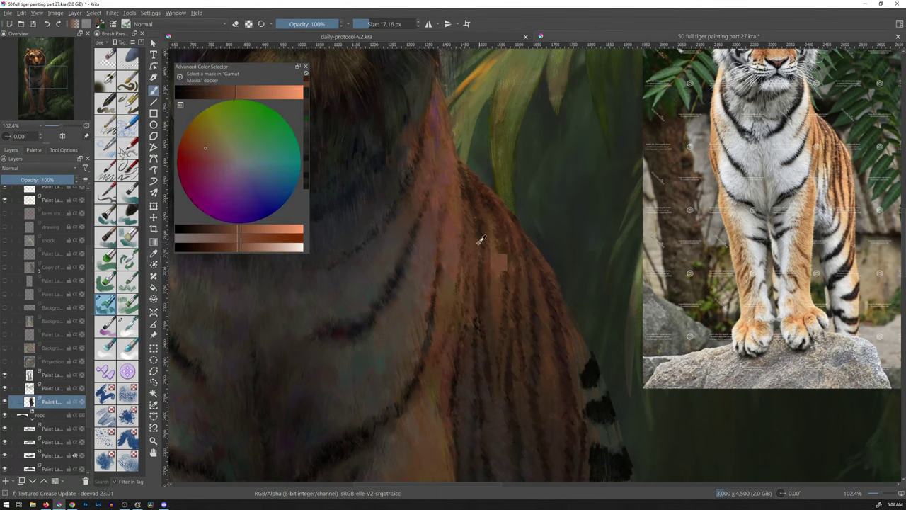
key(bracketleft)
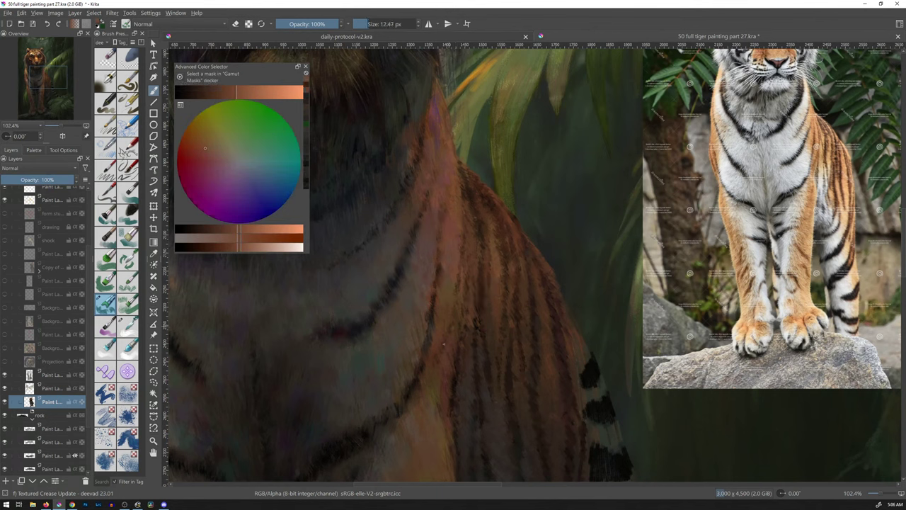
scroll(522, 243, down, 8)
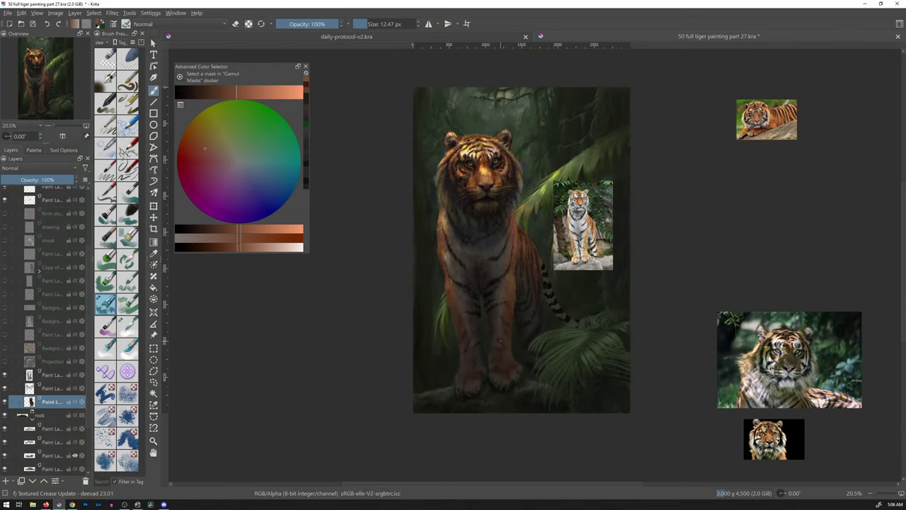
Step: Enlarge the brush and sample golden tan and salmon red-brown colours from the fur
scroll(522, 233, up, 5)
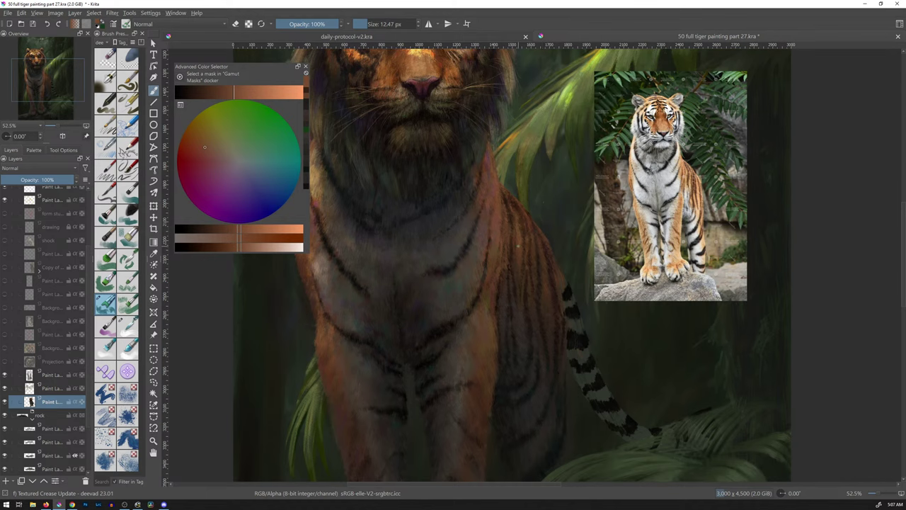
key(])
key(])
key(])
key(])
scroll(538, 234, up, 5)
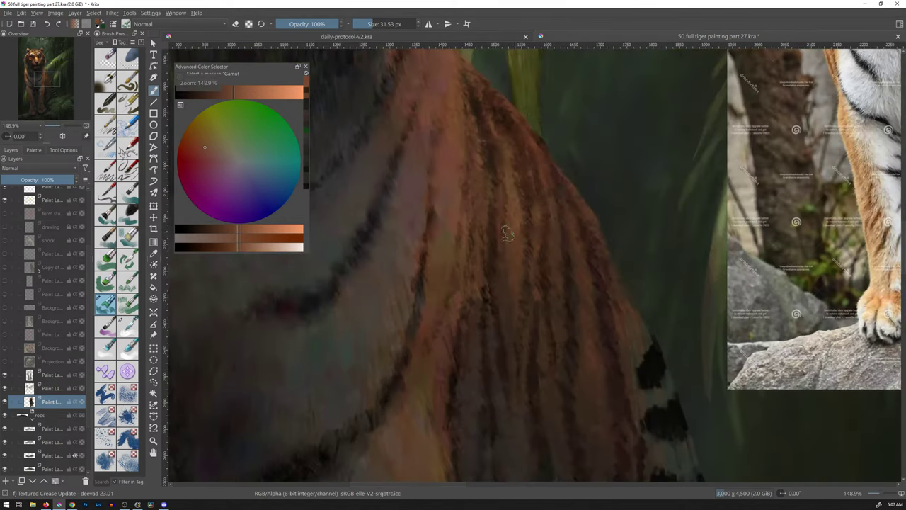
ctrl+click(485, 204)
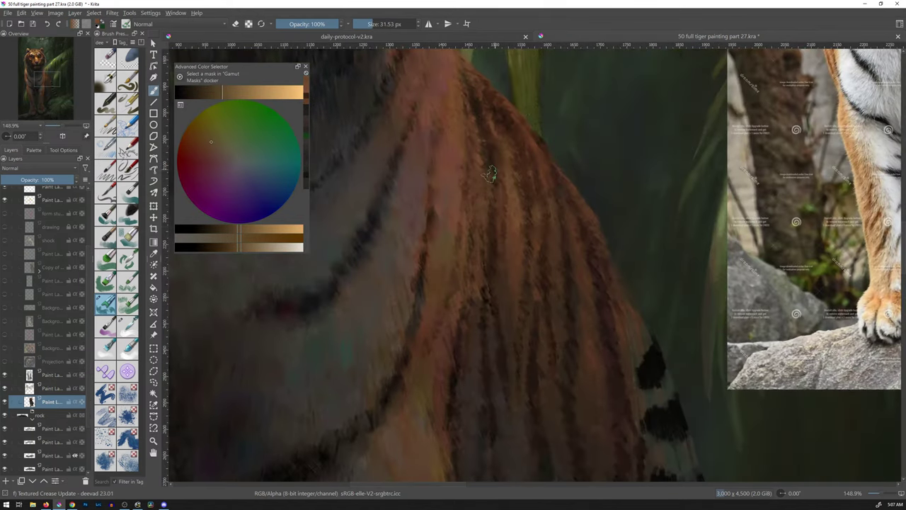
ctrl+click(446, 79)
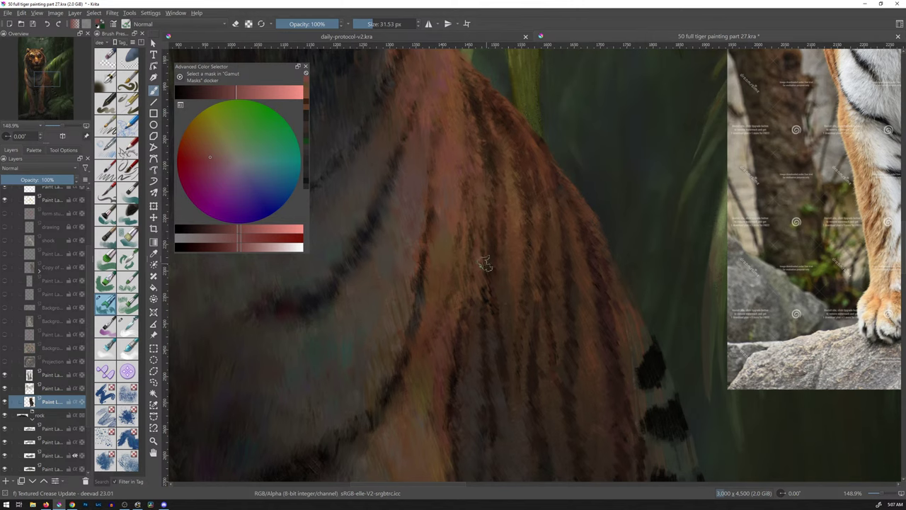
Step: Sample darker and brighter orange fur tones, lightening the colour in the Advanced Color Selector
drag(540, 203, 572, 156)
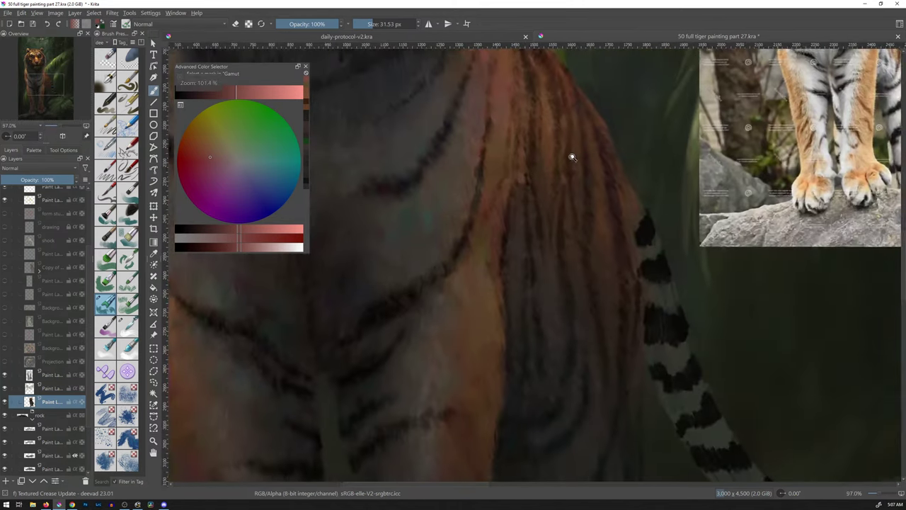
ctrl+click(522, 188)
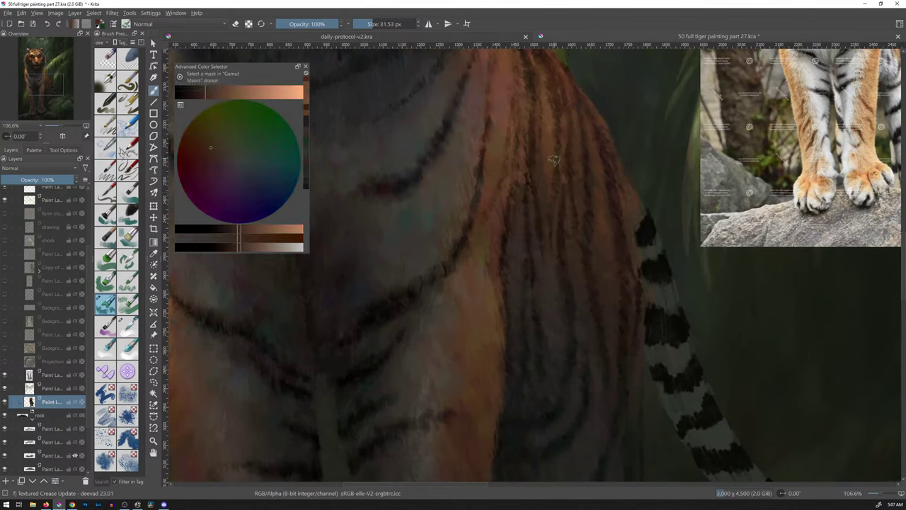
drag(593, 217, 512, 178)
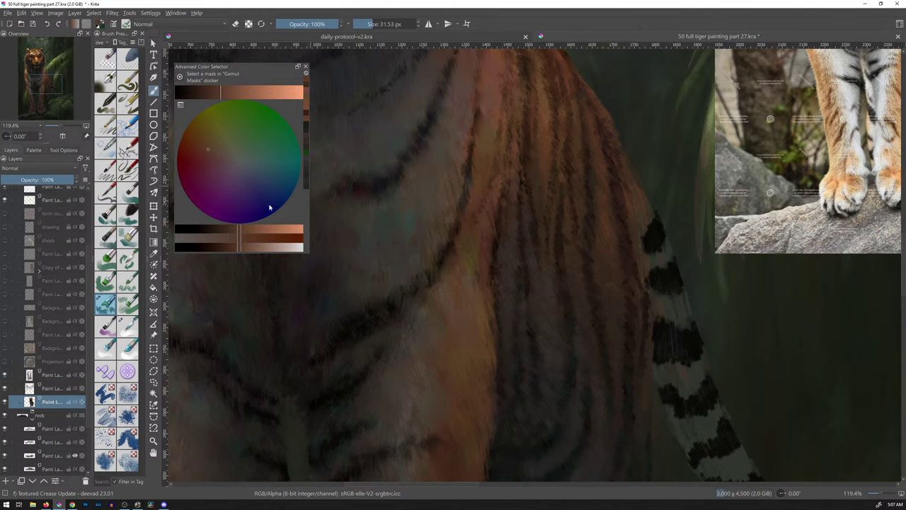
click(238, 241)
click(214, 89)
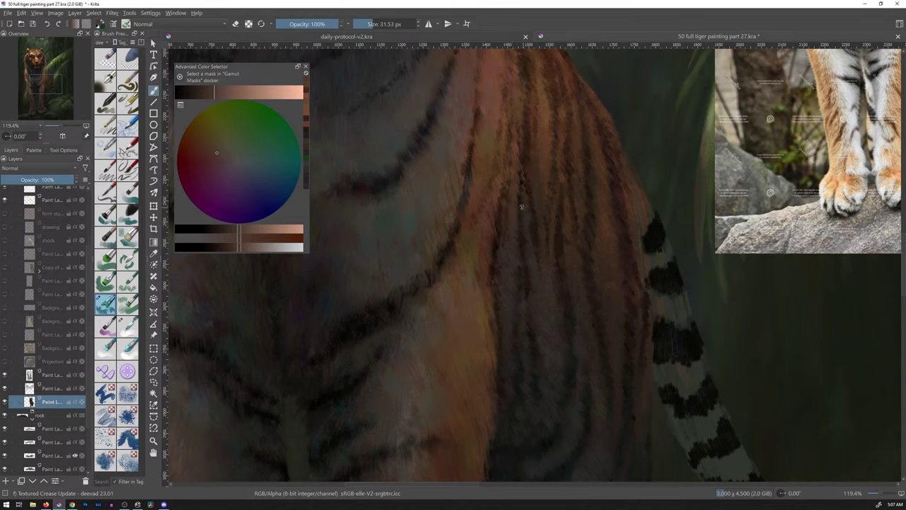
ctrl+click(533, 160)
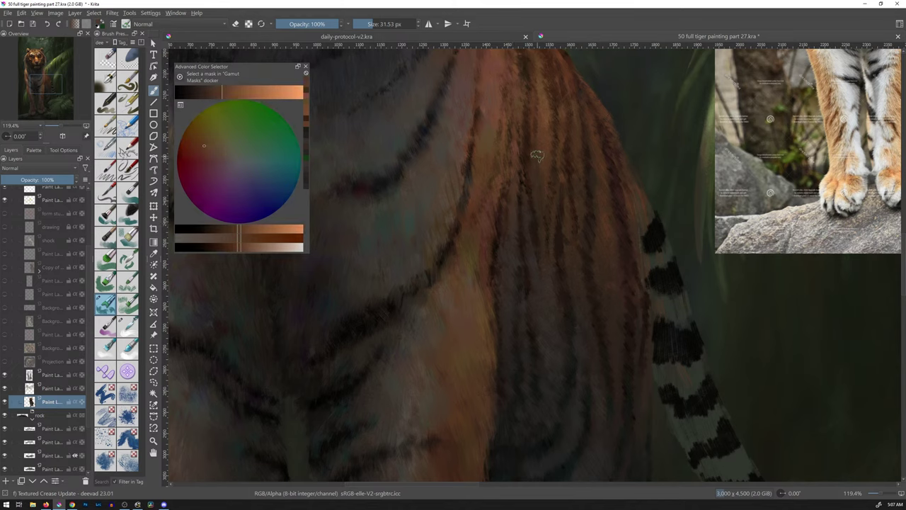
ctrl+click(535, 168)
mouse_move(542, 229)
mouse_down()
mouse_move(540, 260)
mouse_move(516, 285)
mouse_up()
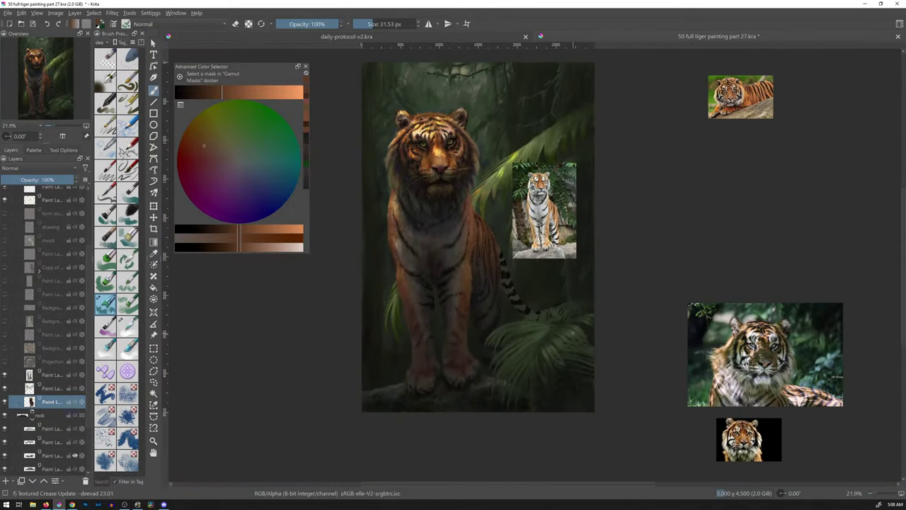
Step: Hide the reference images and review the painting canvas-only, at actual size and fit to window
click(36, 13)
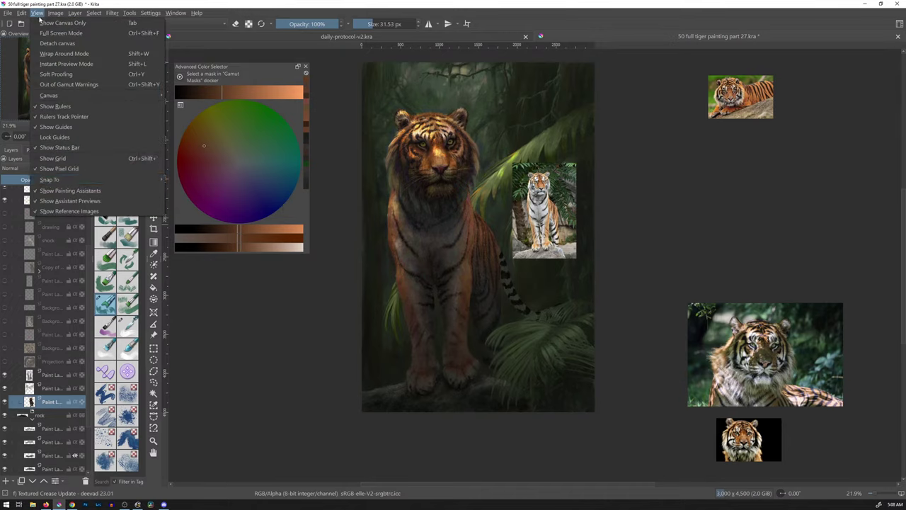
click(63, 213)
key(Tab)
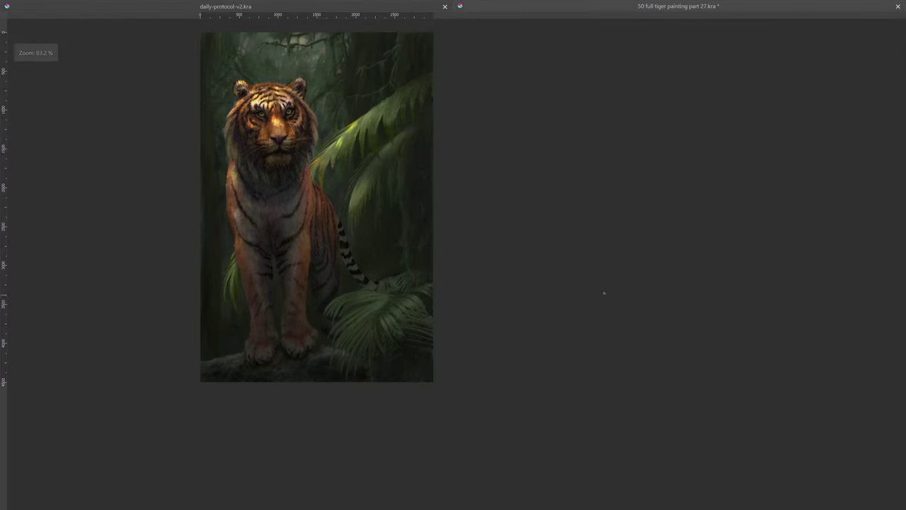
key(1)
key(2)
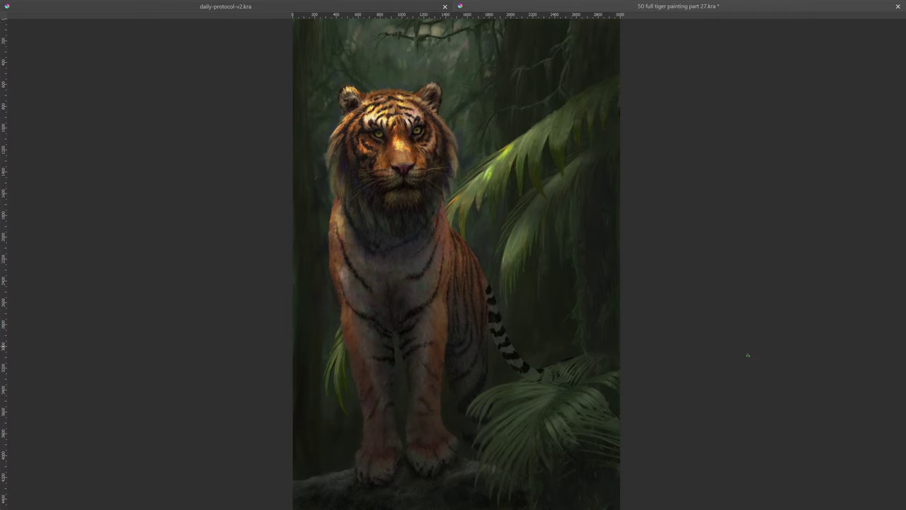
key(Tab)
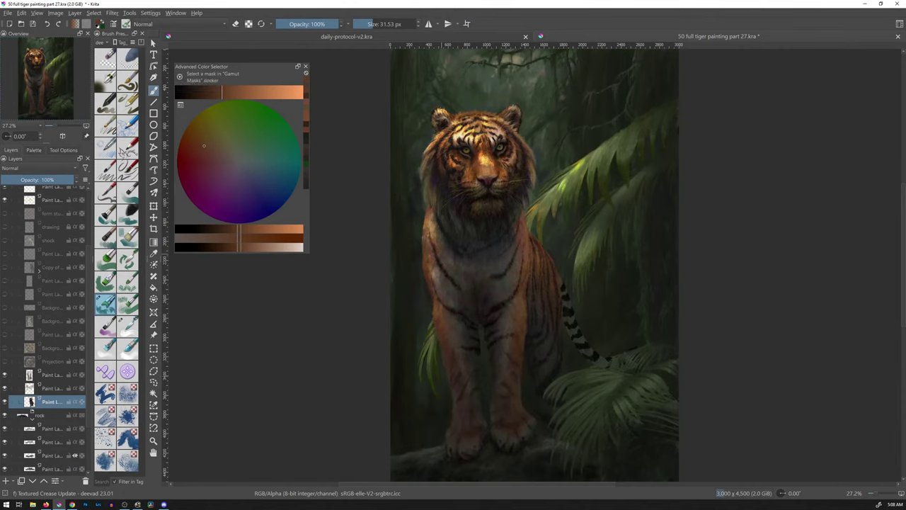
Step: Show the lighter striped tail layer, set it to full opacity, and move it down and right
click(5, 309)
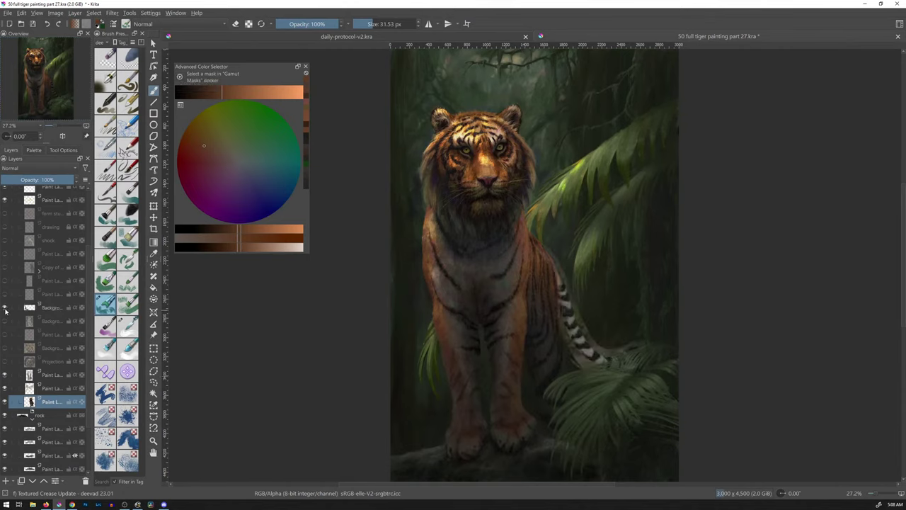
click(52, 307)
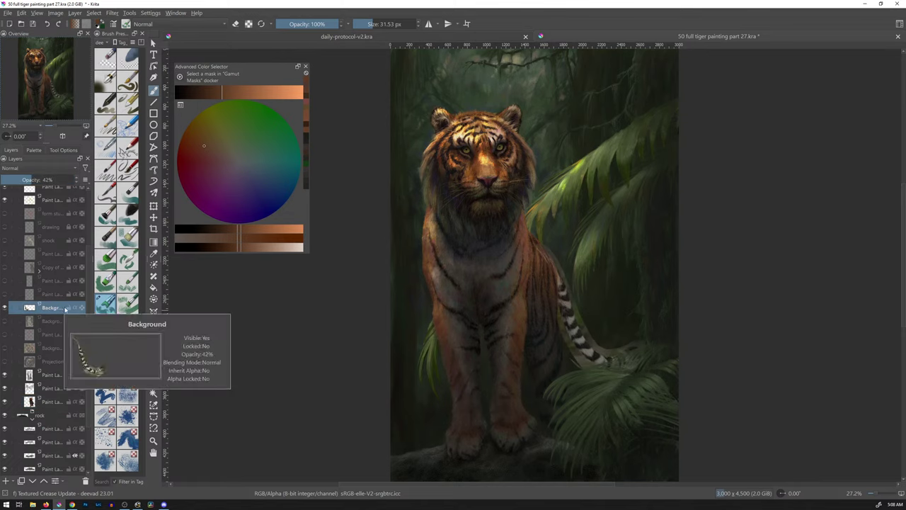
key(t)
drag(599, 320, 626, 251)
drag(32, 180, 76, 179)
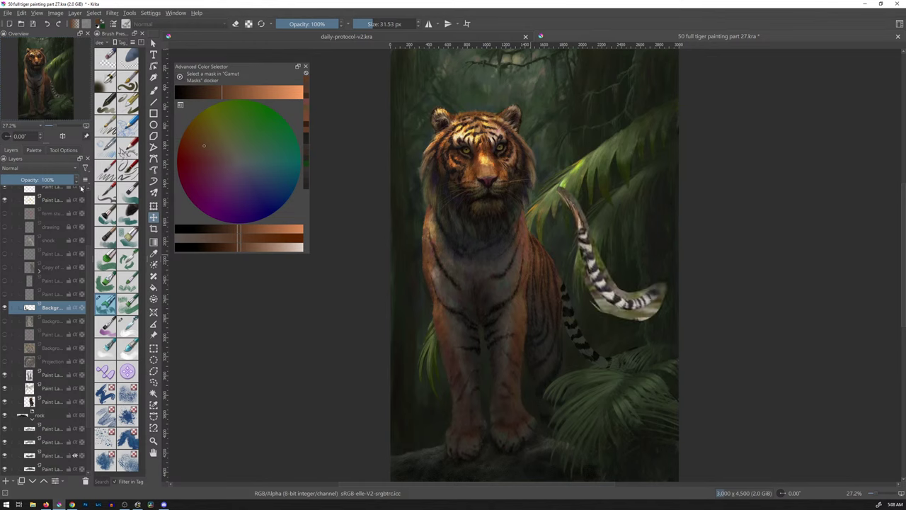
scroll(620, 330, up, 4)
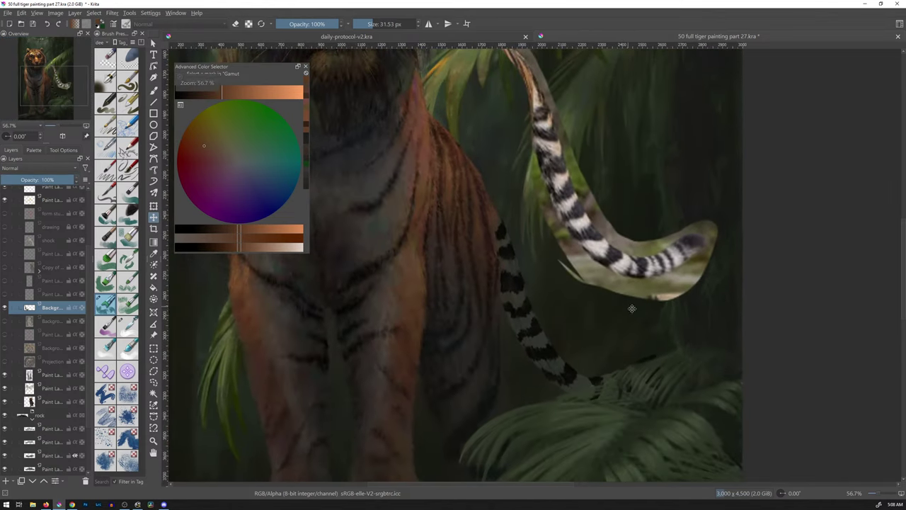
drag(632, 309, 605, 285)
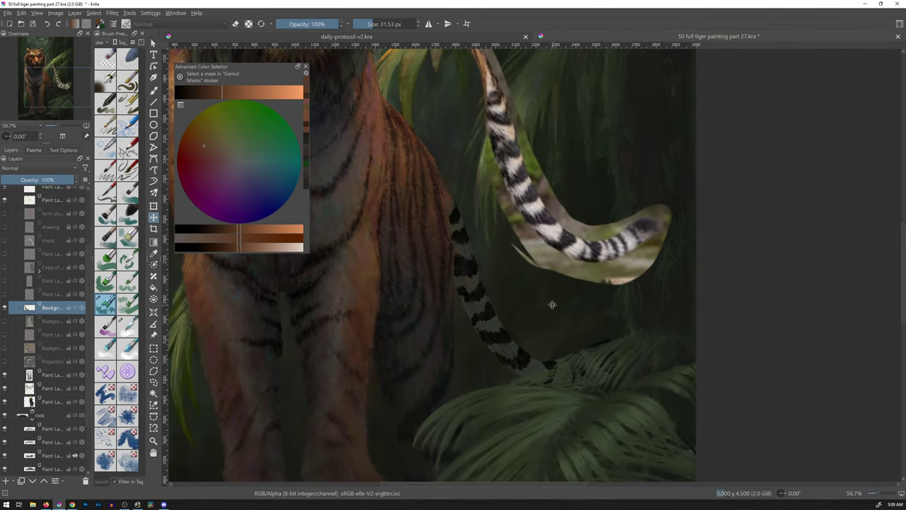
scroll(553, 301, up, 3)
drag(561, 281, 591, 212)
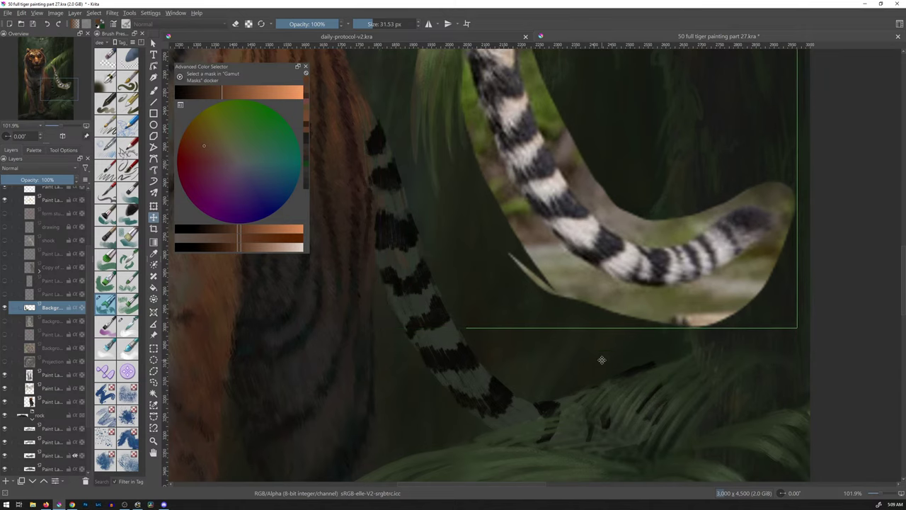
key(b)
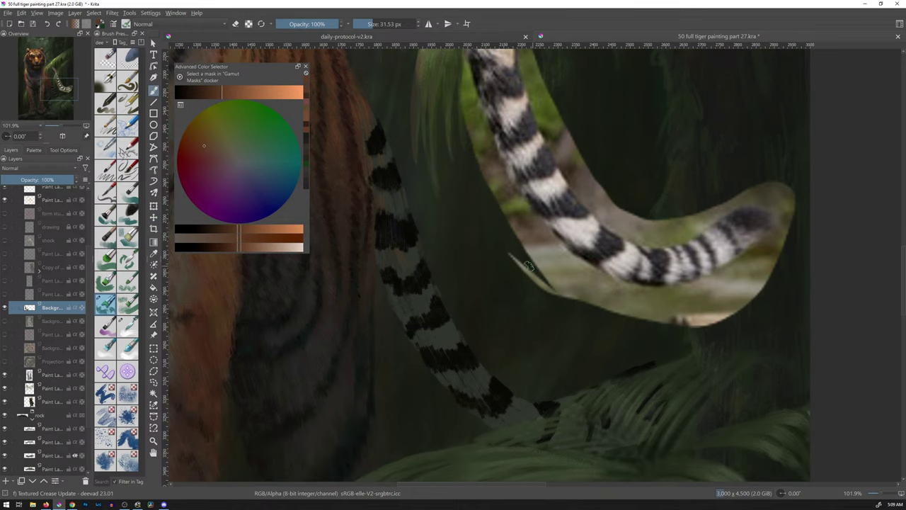
mouse_move(528, 265)
mouse_down()
mouse_move(541, 267)
mouse_move(578, 354)
mouse_move(573, 302)
mouse_up()
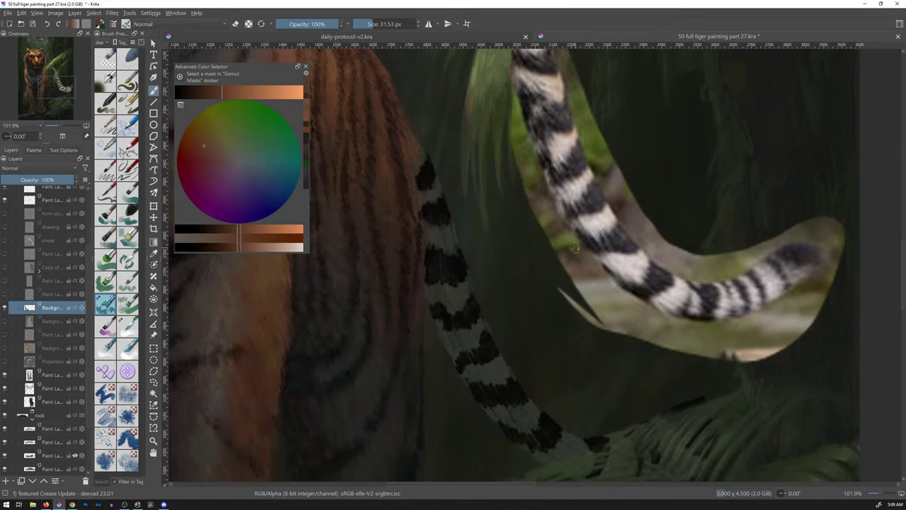
Step: Scale the striped reference tail down and position it beside the tiger's painted tail
key(ctrl+t)
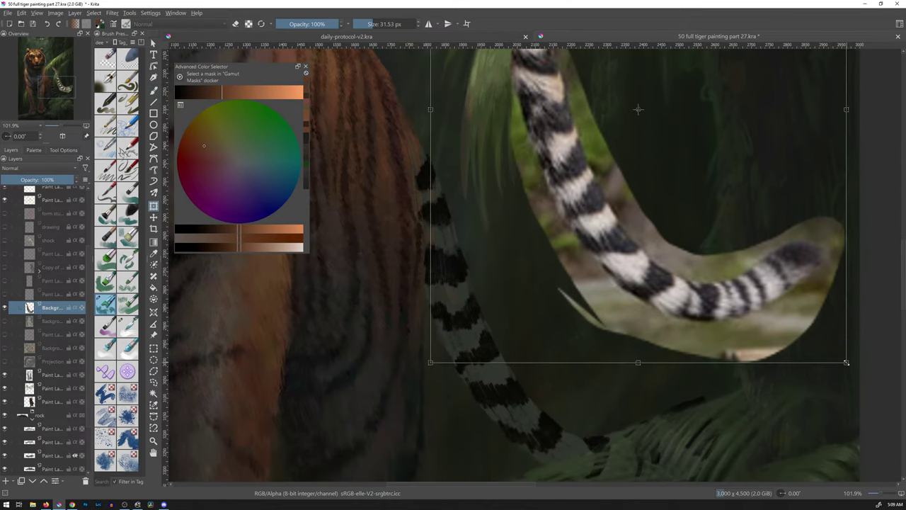
drag(847, 362, 661, 194)
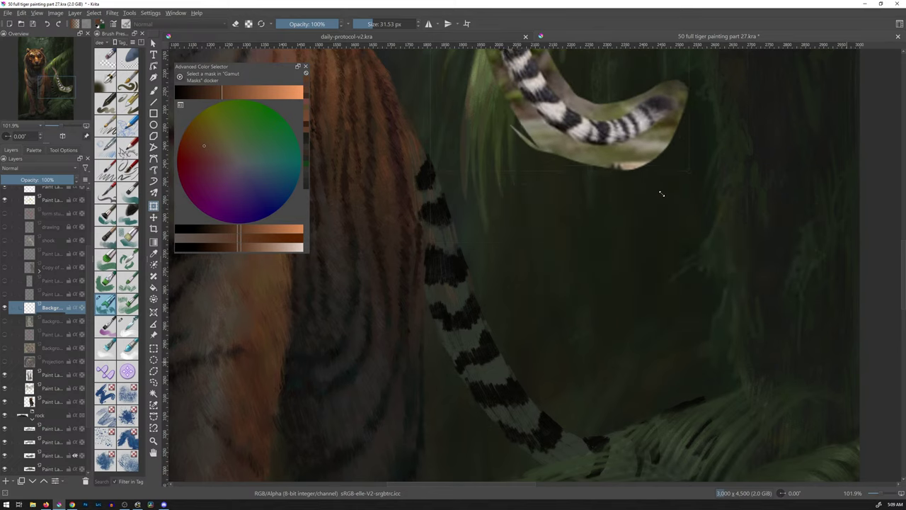
drag(599, 92, 760, 353)
drag(785, 386, 734, 322)
drag(666, 210, 681, 236)
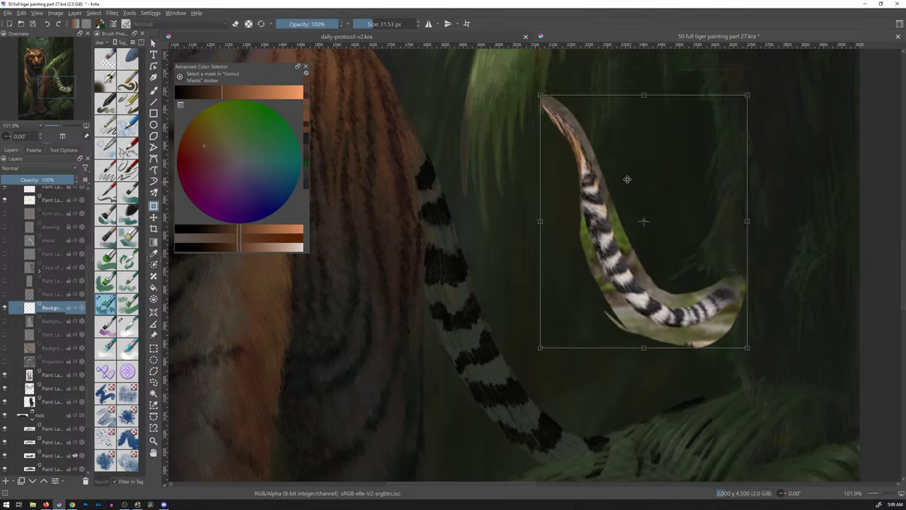
key(Return)
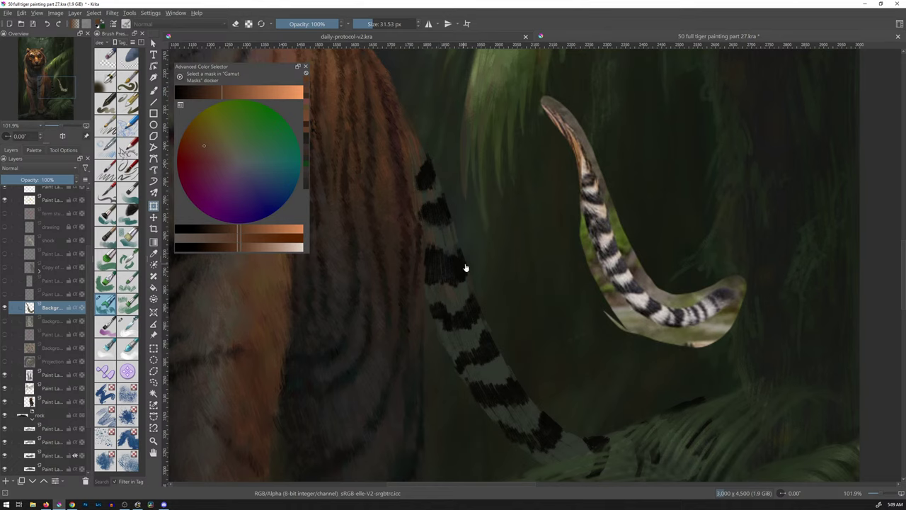
key(b)
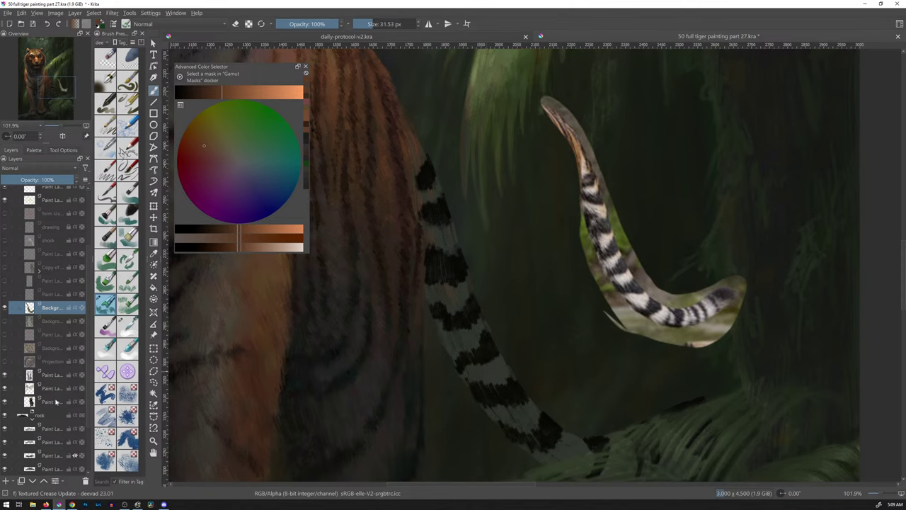
Step: Add a new layer above the paint layer and sample dark background greens
click(59, 405)
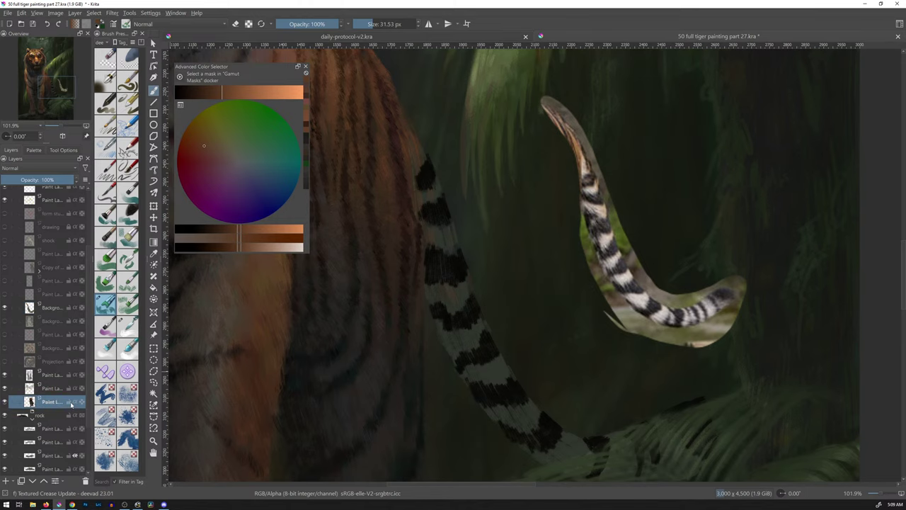
key(Insert)
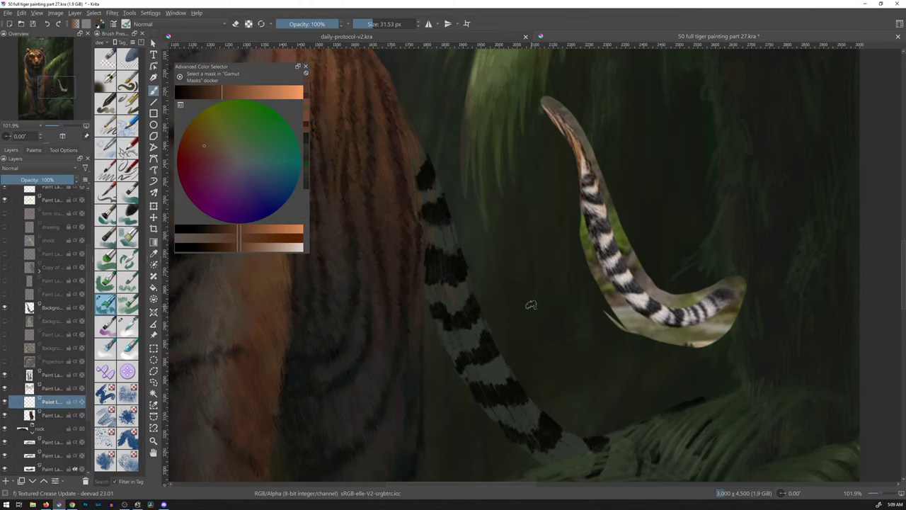
drag(532, 314, 542, 255)
ctrl+click(513, 244)
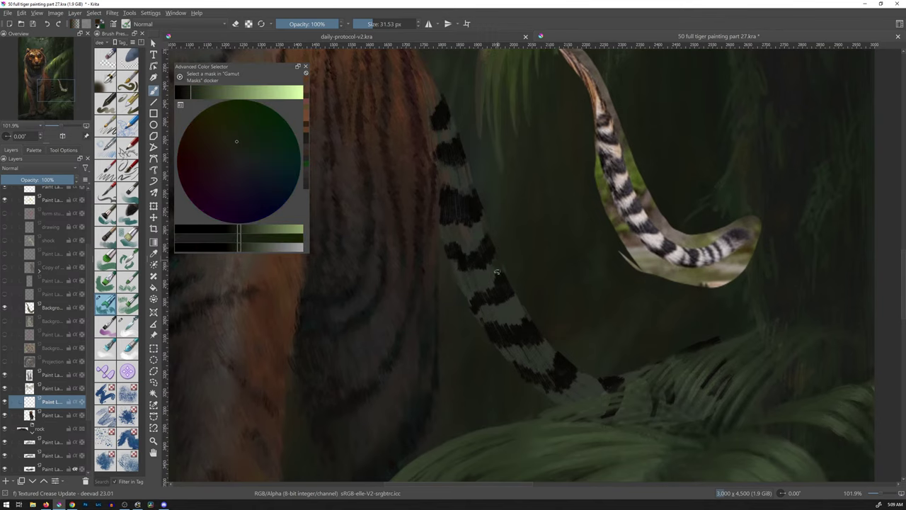
ctrl+click(459, 286)
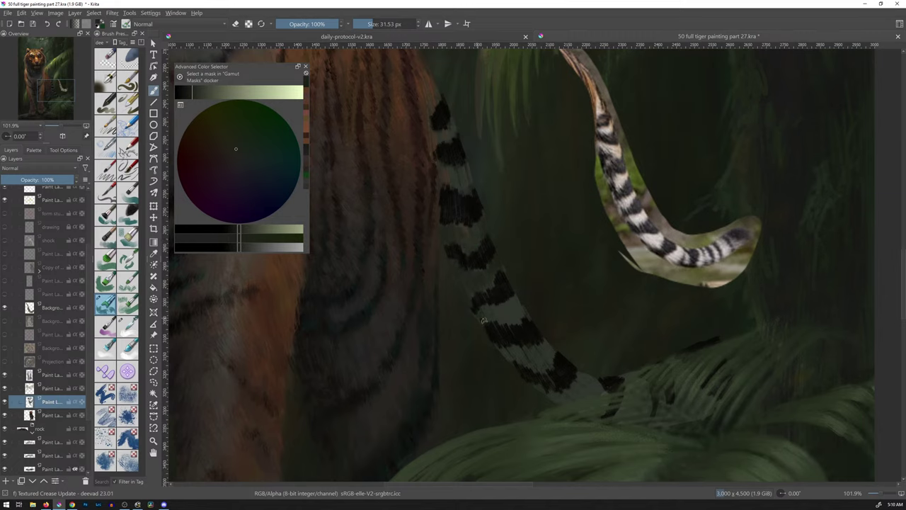
Step: Sample yellow-olive and foliage green tones and paint a dark stroke along the tail stripes
ctrl+click(507, 270)
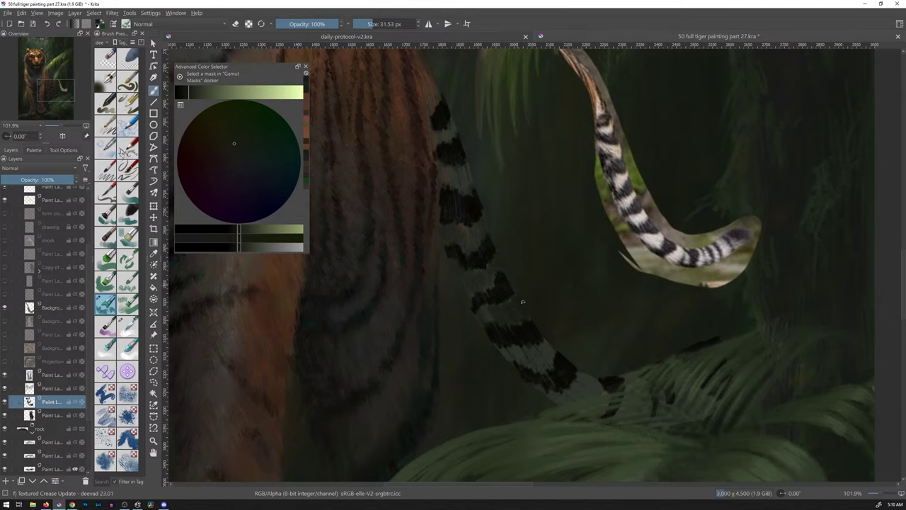
ctrl+click(573, 366)
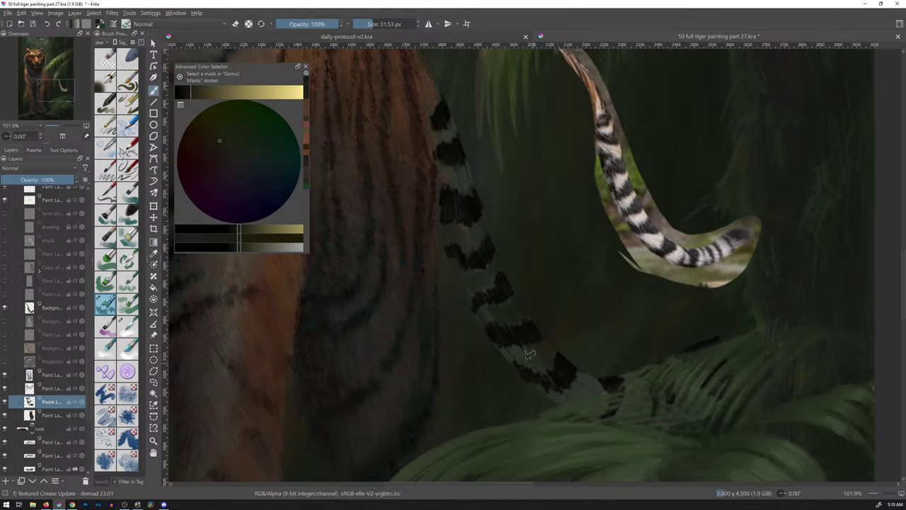
drag(592, 333, 550, 273)
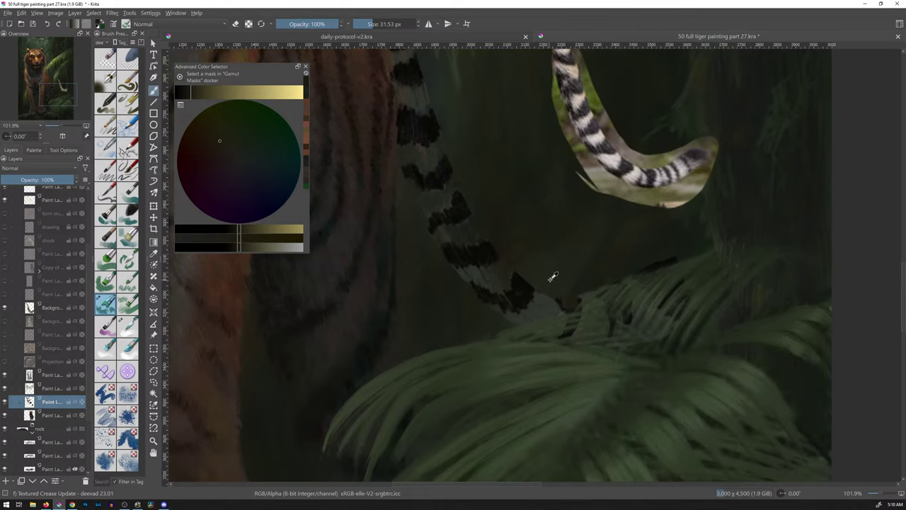
ctrl+click(544, 282)
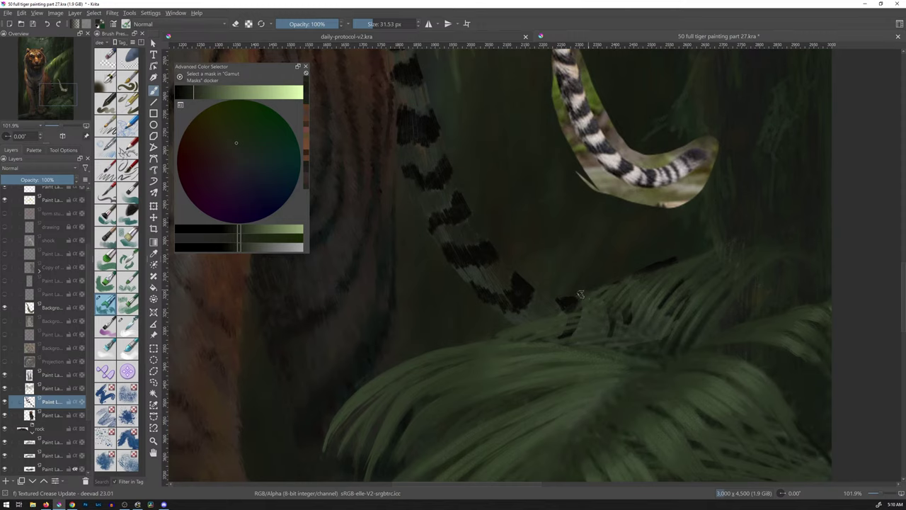
ctrl+click(634, 276)
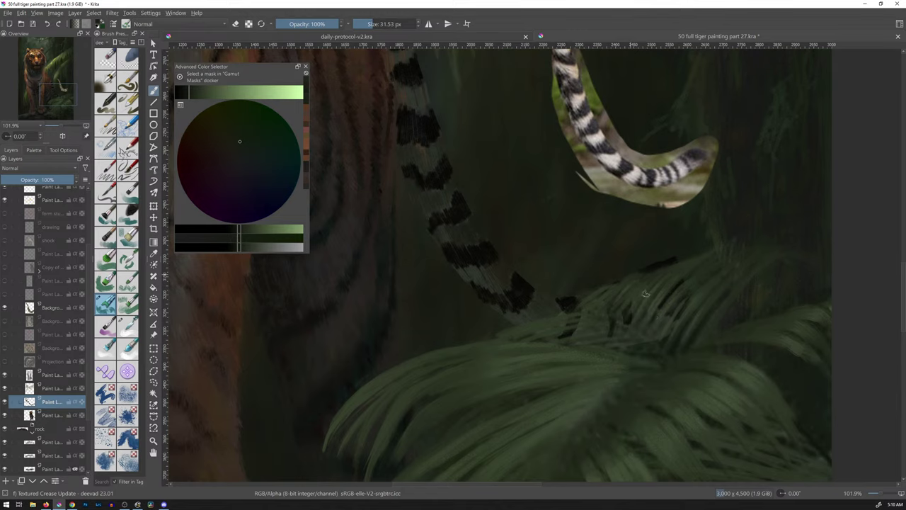
ctrl+click(509, 297)
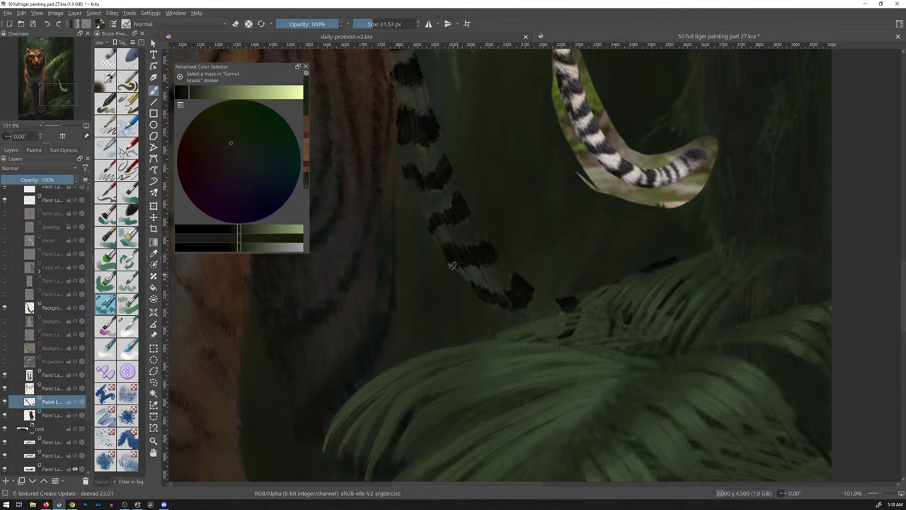
drag(452, 265, 488, 281)
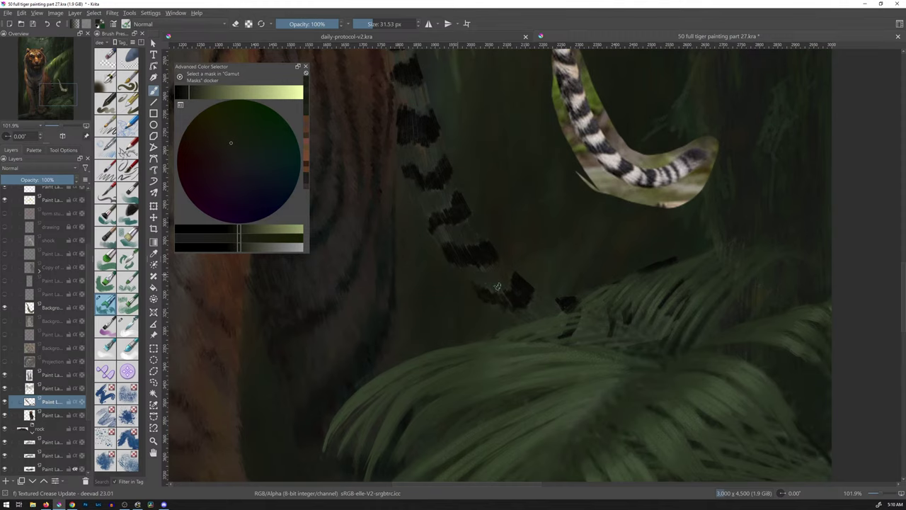
Step: Sample more colours from the upper tail and paint a lighter background tone over a stripe
ctrl+click(440, 249)
drag(483, 142, 522, 244)
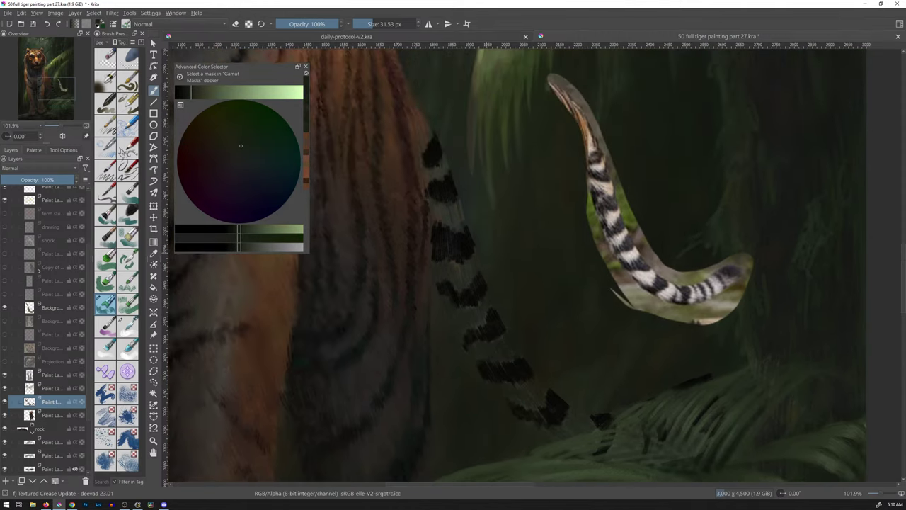
ctrl+click(472, 256)
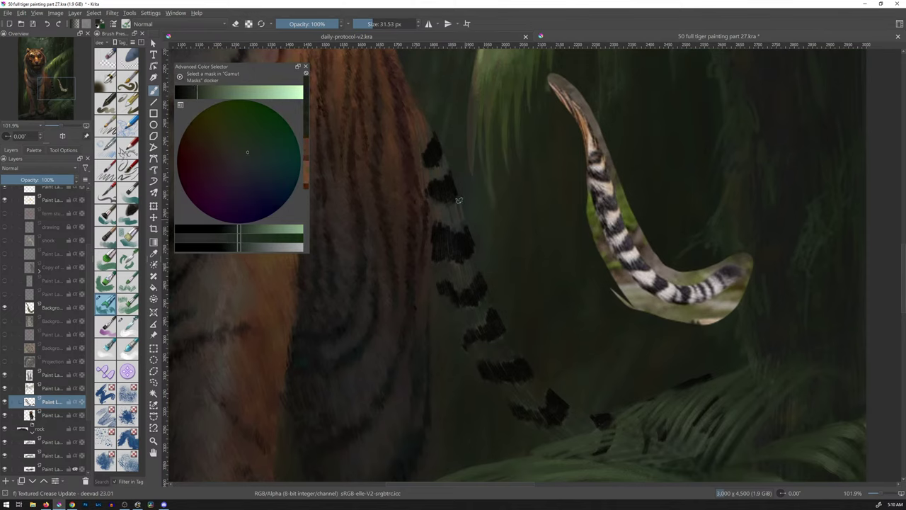
ctrl+click(453, 160)
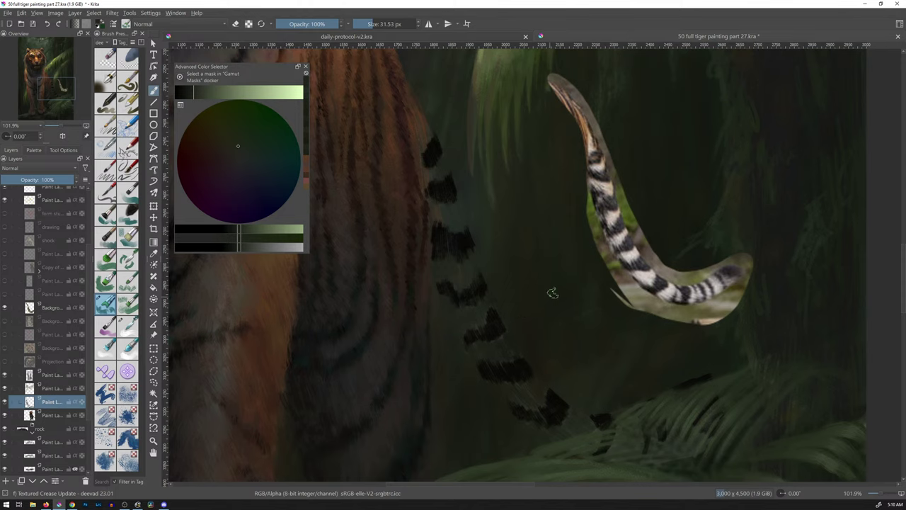
scroll(559, 269, down, 5)
scroll(546, 327, down, 2)
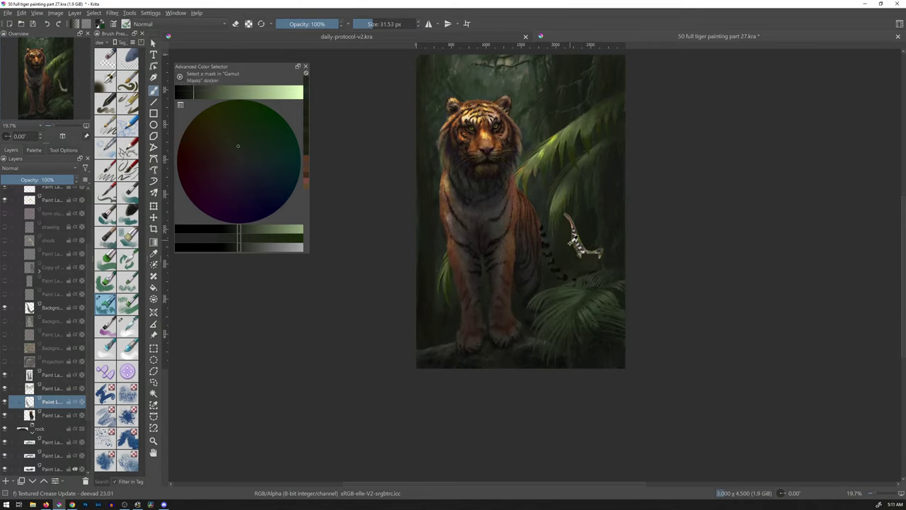
scroll(574, 255, up, 5)
scroll(578, 202, up, 1)
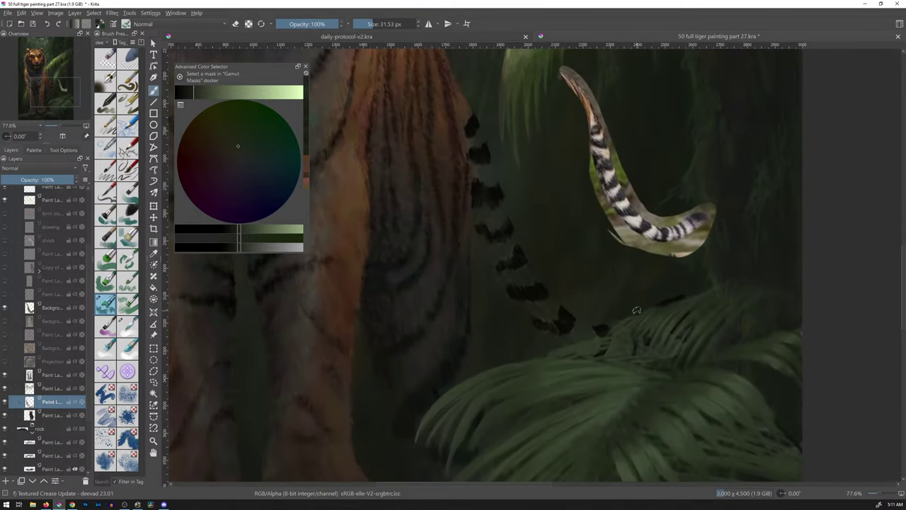
scroll(562, 198, down, 5)
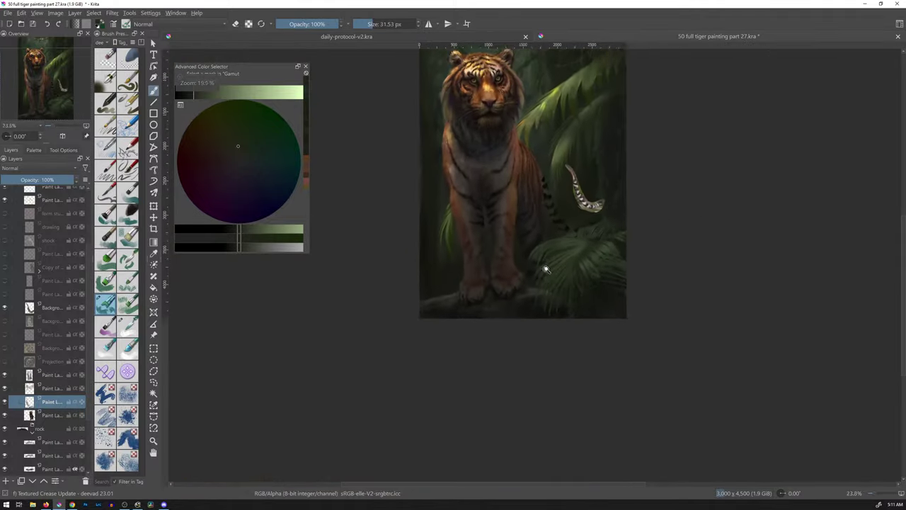
scroll(546, 269, down, 1)
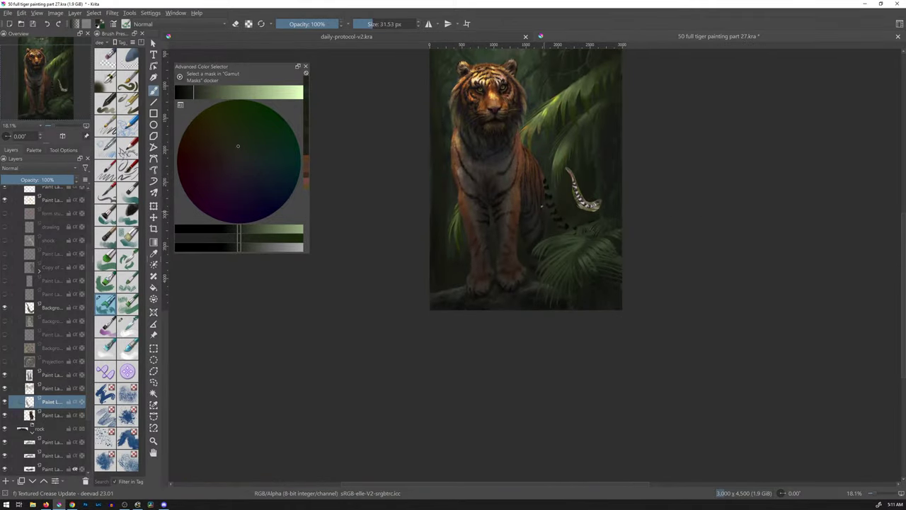
scroll(566, 237, up, 6)
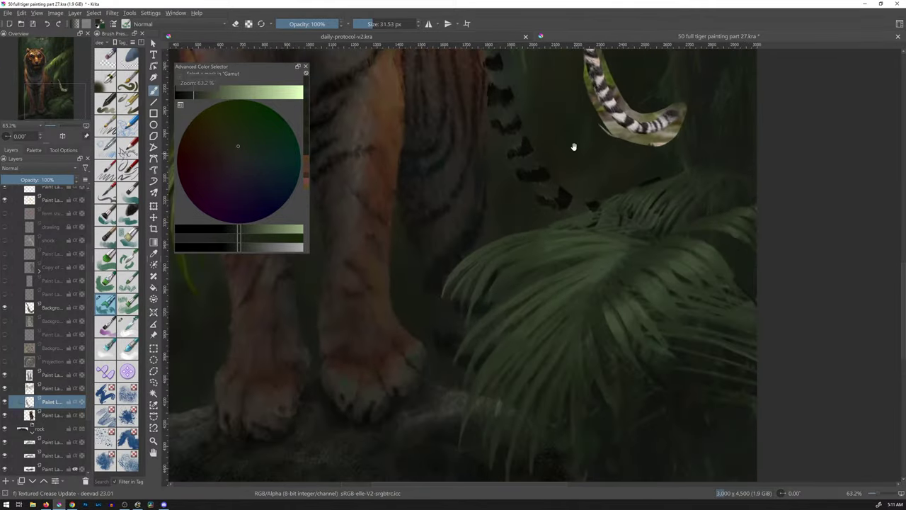
scroll(574, 270, up, 2)
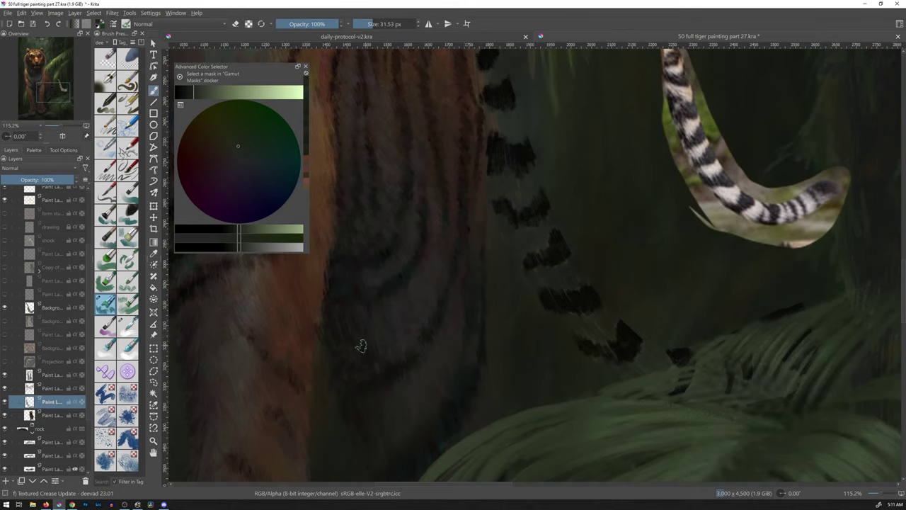
drag(537, 259, 560, 259)
Step: Undo the lighter stroke, darken the tail stripe, and lighten the tail's upper edge with reddish-brown
key(ctrl+z)
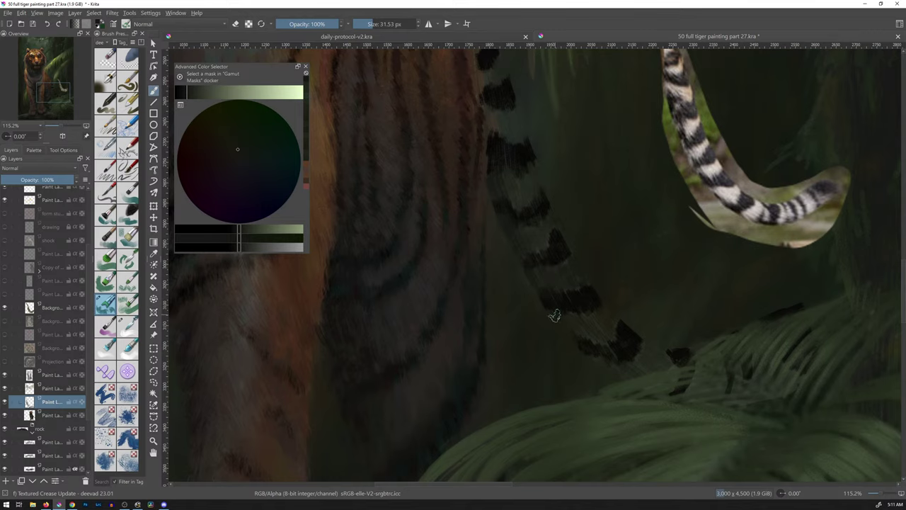
mouse_move(559, 312)
mouse_down()
mouse_move(572, 303)
mouse_move(587, 334)
mouse_up()
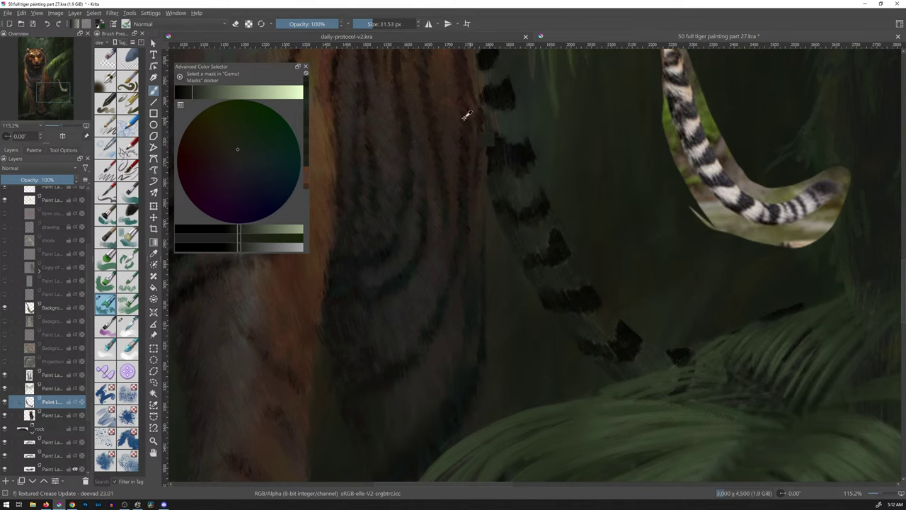
ctrl+click(461, 198)
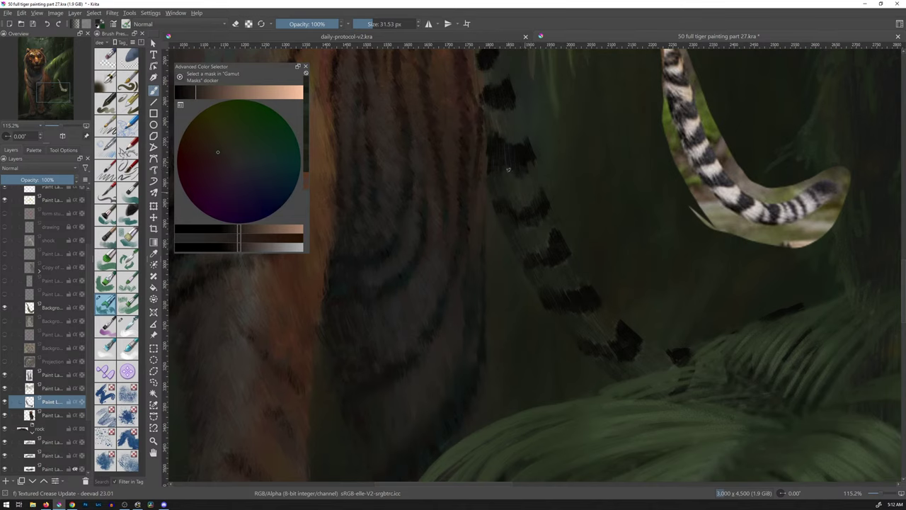
scroll(546, 139, up, 4)
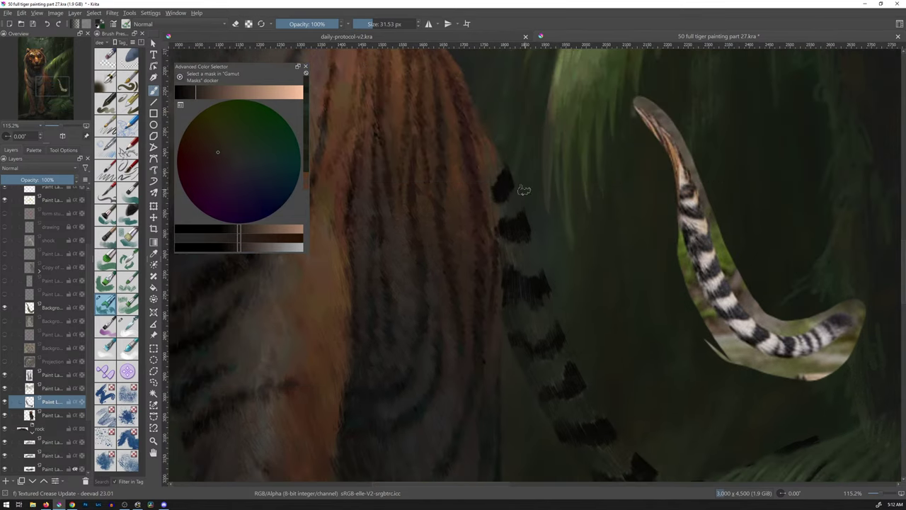
drag(500, 202, 498, 162)
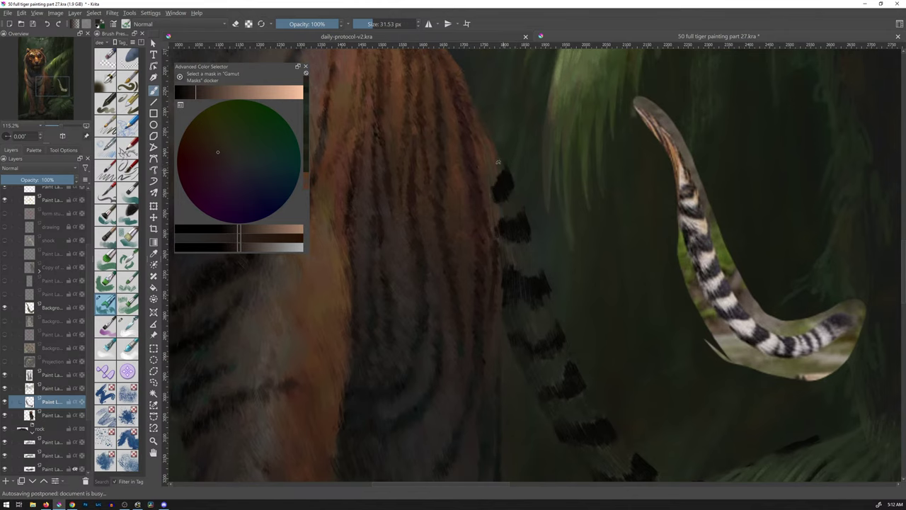
scroll(543, 196, down, 3)
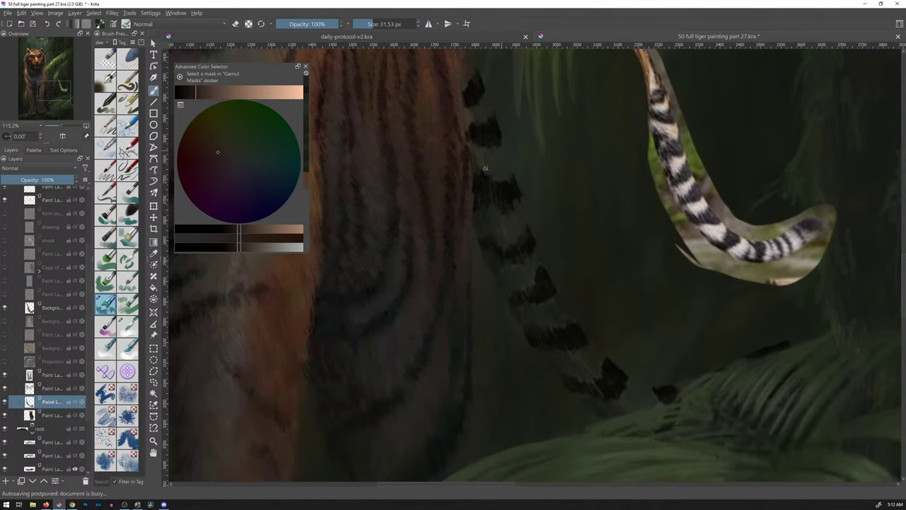
scroll(577, 248, down, 2)
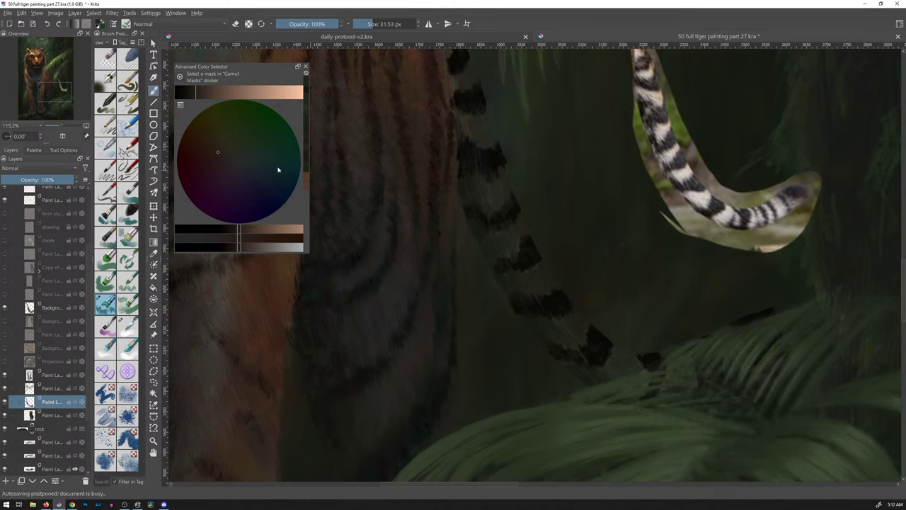
Step: Mix a darker neutral paint colour in the Advanced Color Selector
click(237, 149)
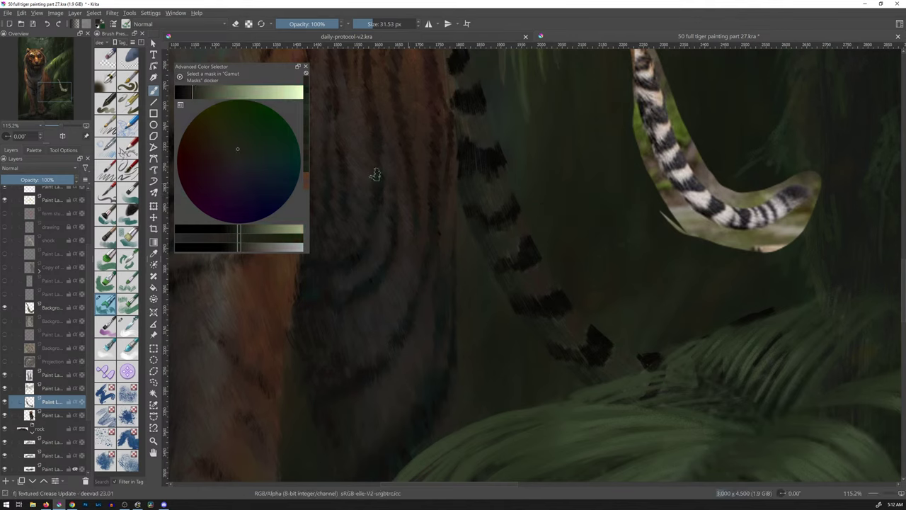
click(195, 92)
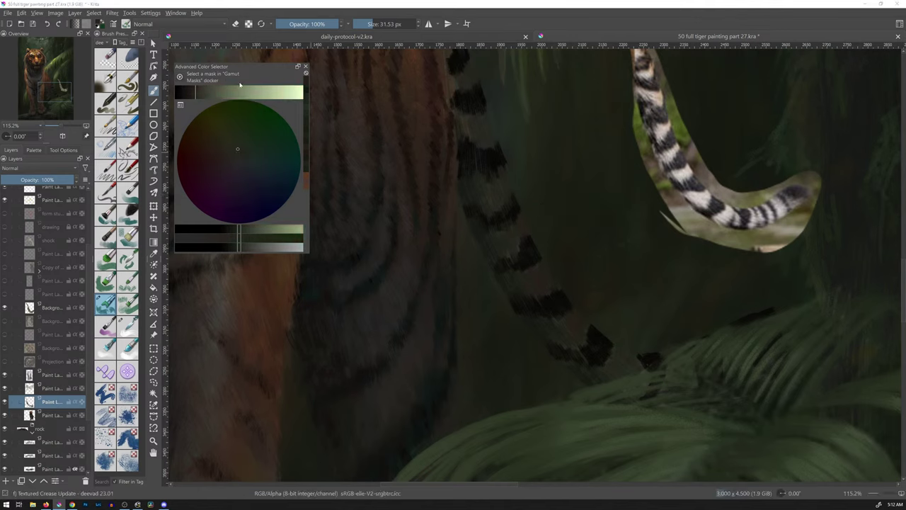
click(202, 239)
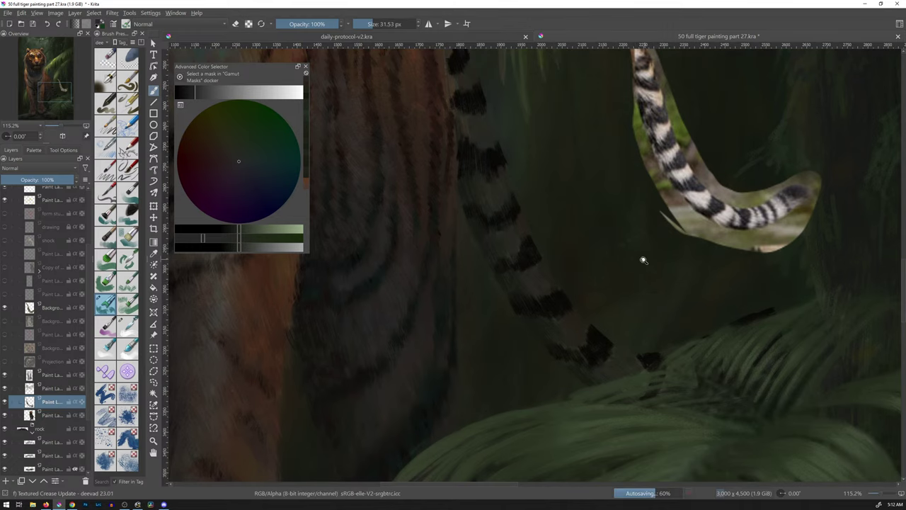
scroll(642, 267, down, 8)
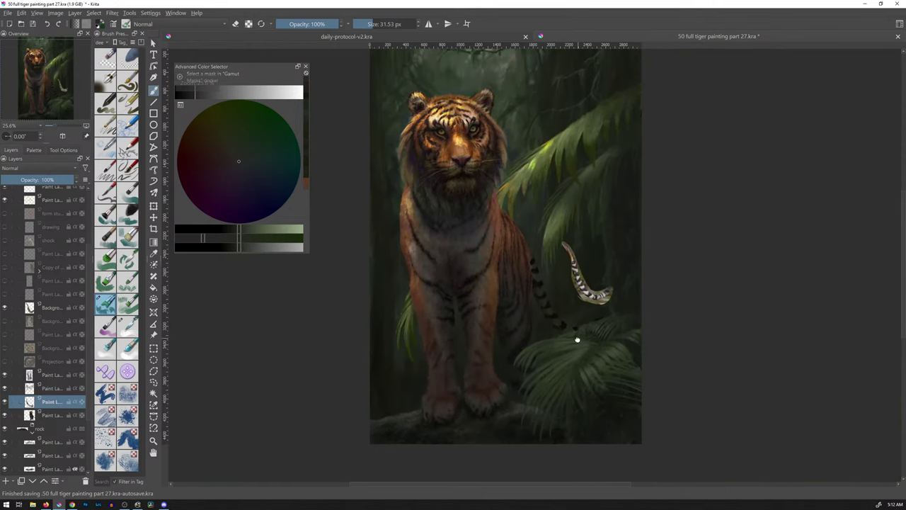
Step: Sample the tail's dark brown, desaturate it toward grey-green brown, then sample a light peach
scroll(546, 318, up, 8)
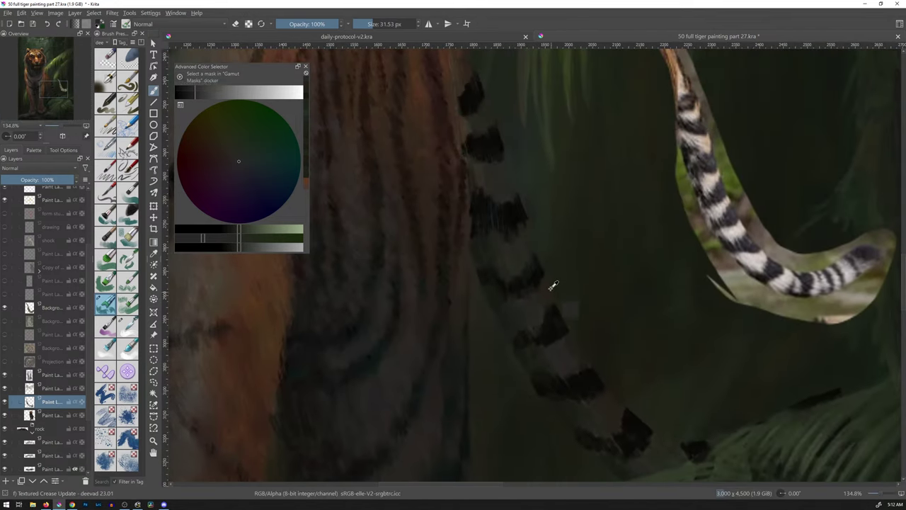
ctrl+click(585, 306)
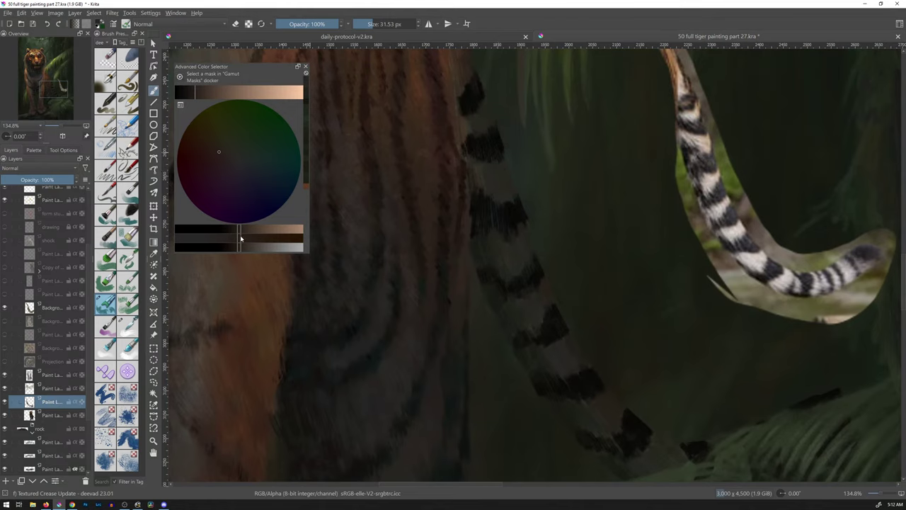
drag(240, 238, 177, 238)
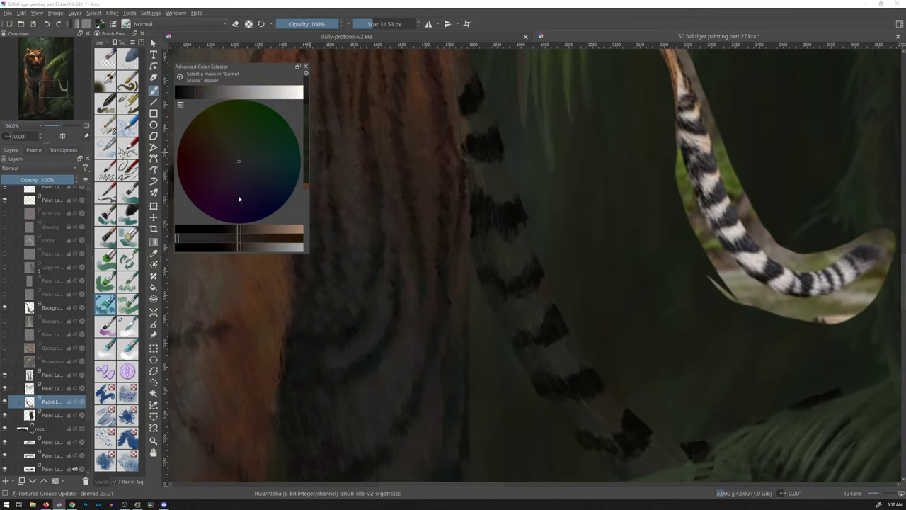
click(232, 113)
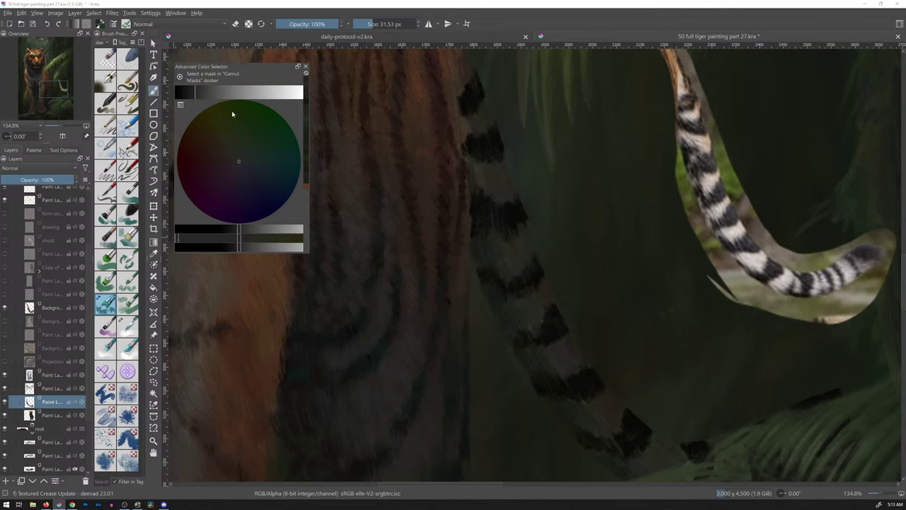
click(198, 94)
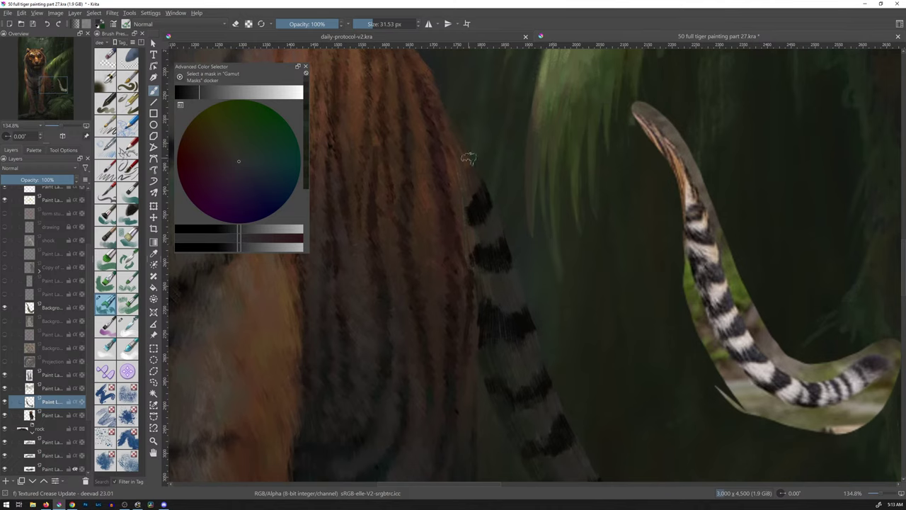
ctrl+click(470, 151)
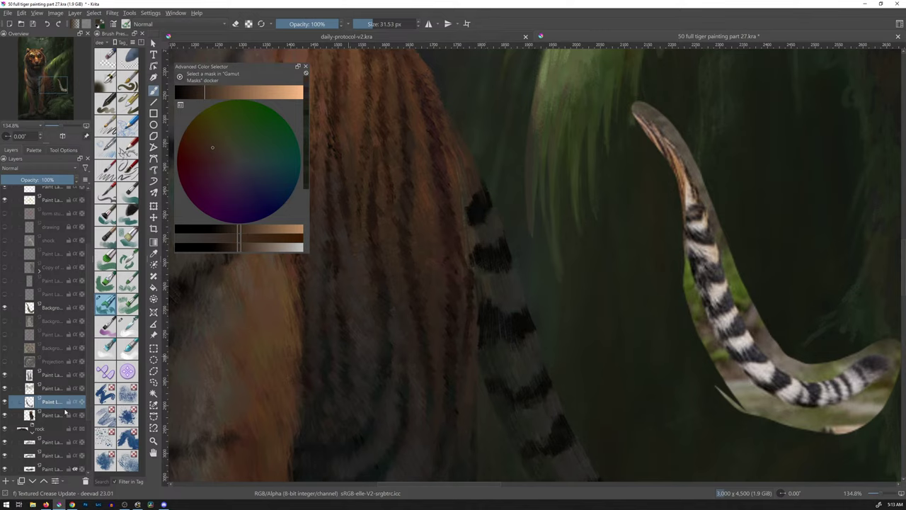
Step: Turn off visibility of the striped reference tail layer
mouse_move(65, 412)
scroll(572, 226, down, 4)
scroll(601, 265, down, 3)
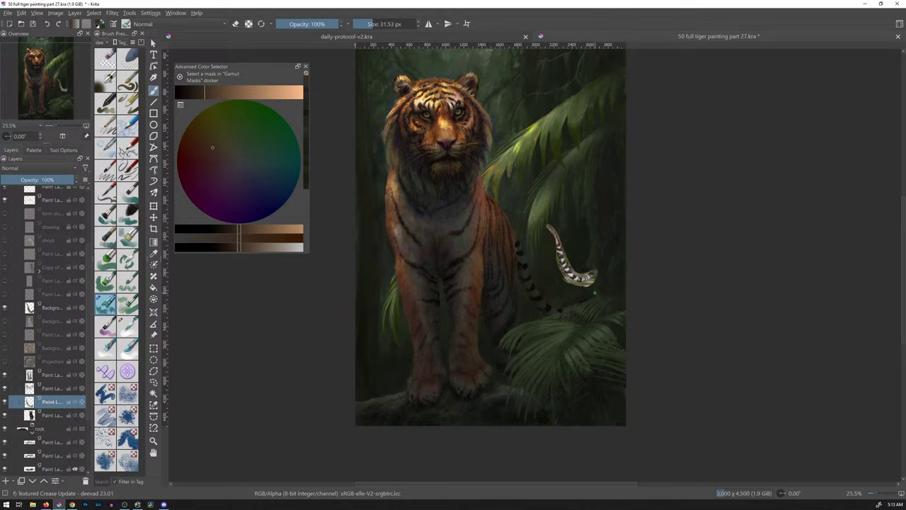
click(5, 308)
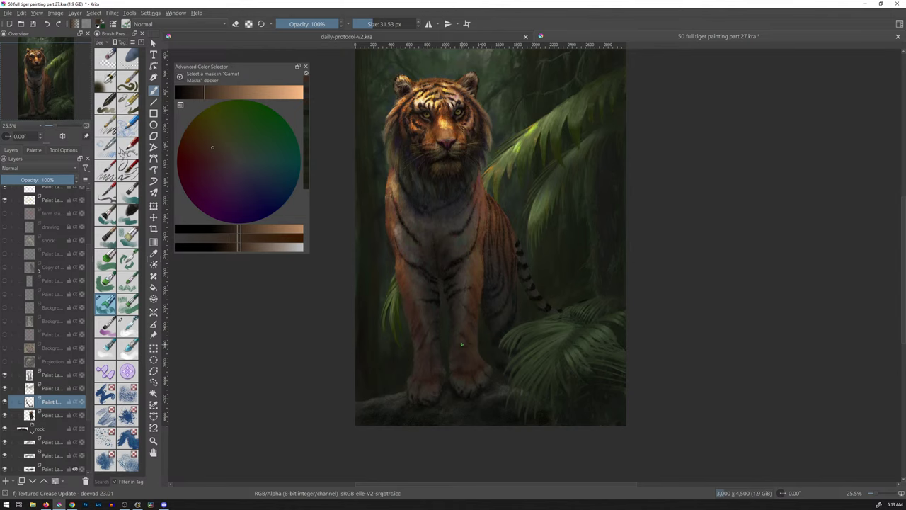
Step: Sample the tail's dark grey-green tones, then merge the tail paint layer down with Ctrl+E
drag(563, 300, 548, 196)
ctrl+click(469, 228)
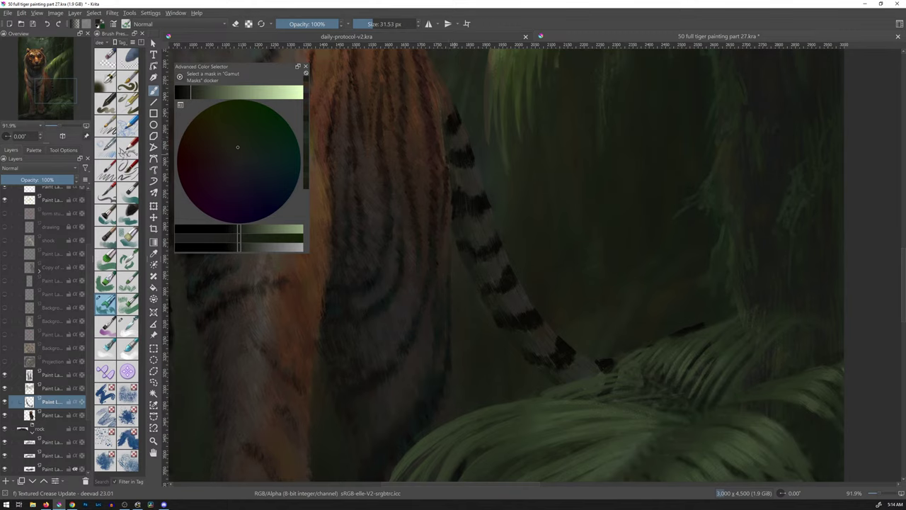
ctrl+click(448, 159)
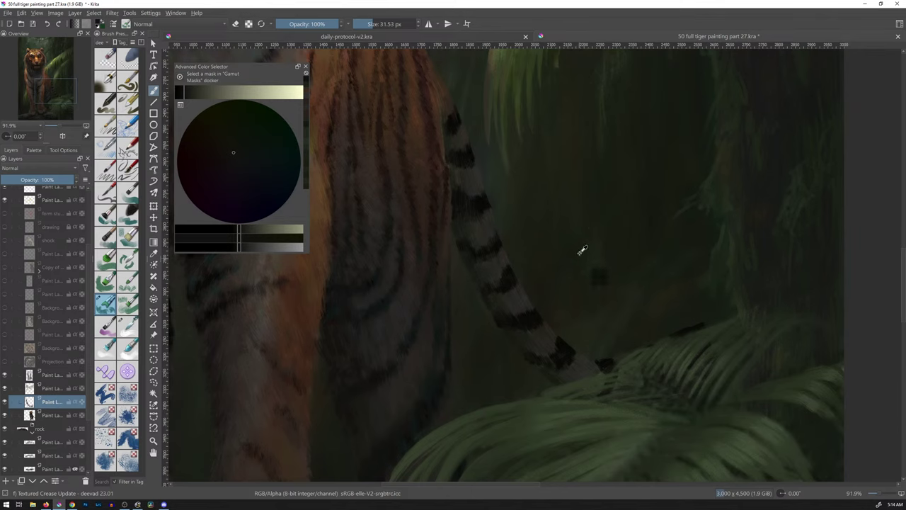
mouse_move(580, 250)
mouse_down()
mouse_move(574, 306)
mouse_move(613, 217)
mouse_move(609, 227)
mouse_up()
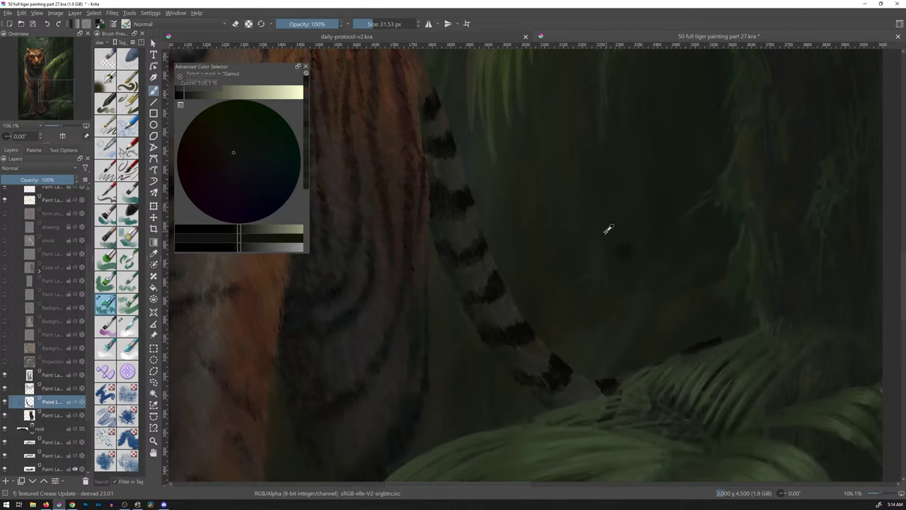
key(ctrl+e)
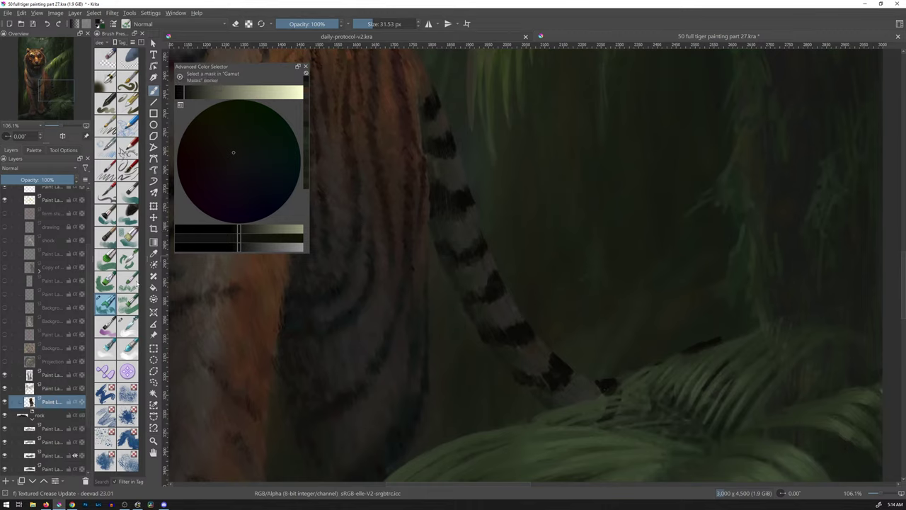
Step: Select the Blender Rake Smudge brush and pan and zoom around the tail and ferns
click(136, 325)
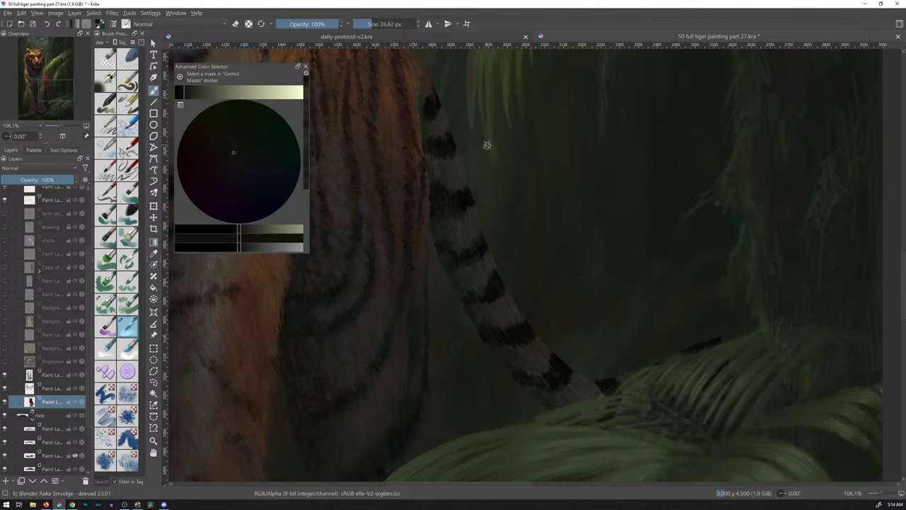
drag(519, 151, 540, 222)
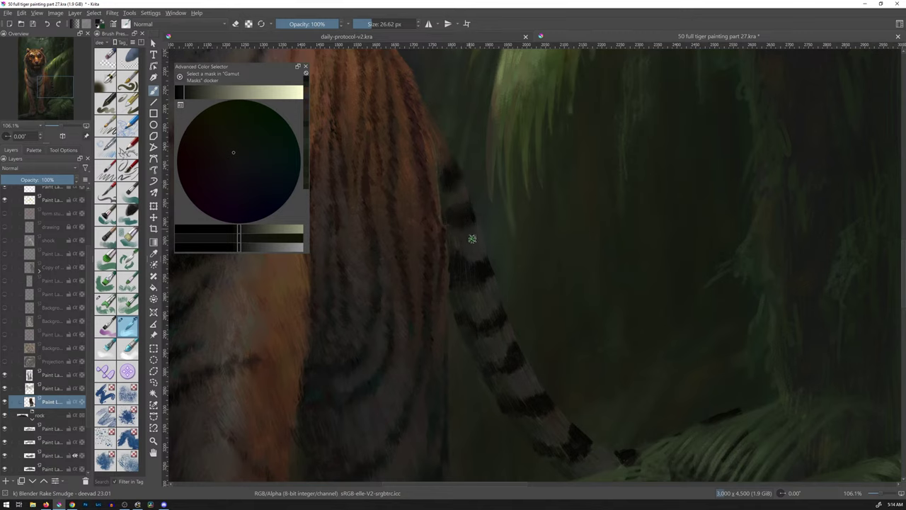
mouse_move(548, 237)
mouse_down()
mouse_move(528, 306)
mouse_move(562, 227)
mouse_move(543, 222)
mouse_up()
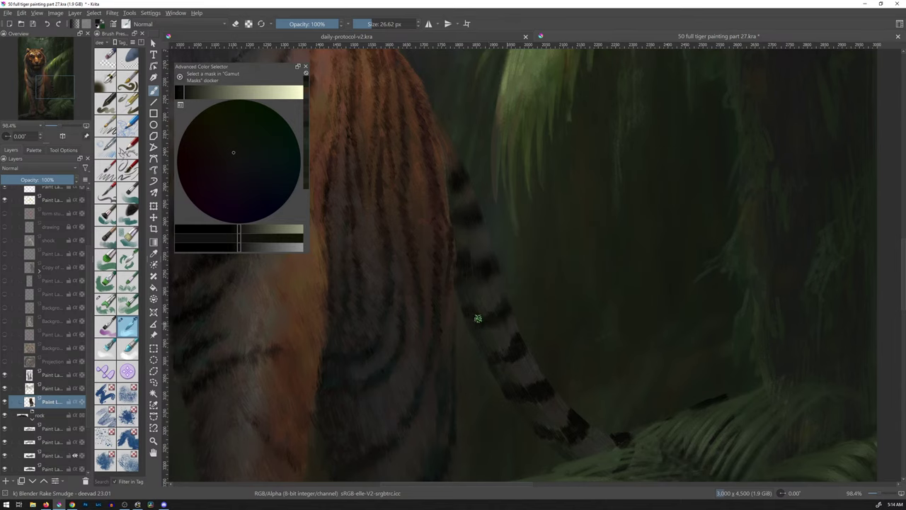
drag(550, 316, 512, 217)
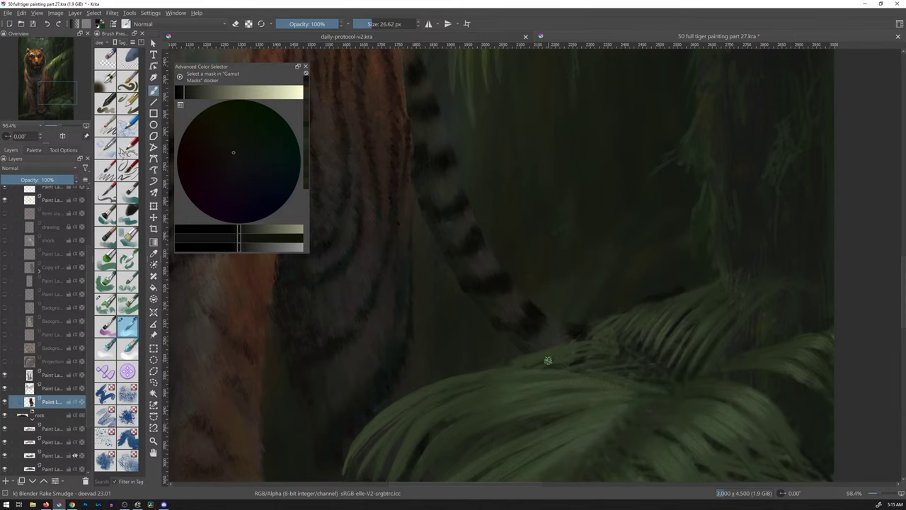
scroll(581, 199, down, 6)
mouse_move(565, 276)
mouse_down()
mouse_move(585, 257)
mouse_move(592, 275)
mouse_up()
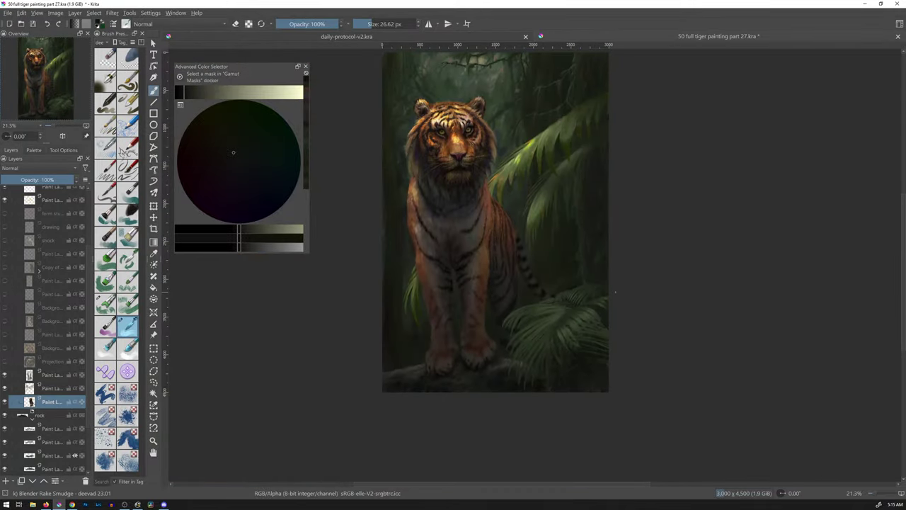
scroll(553, 276, up, 8)
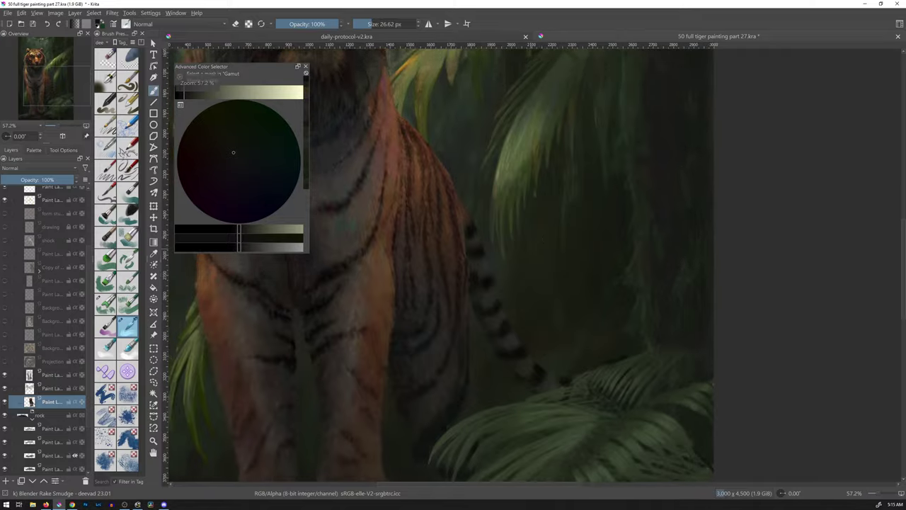
scroll(532, 213, down, 1)
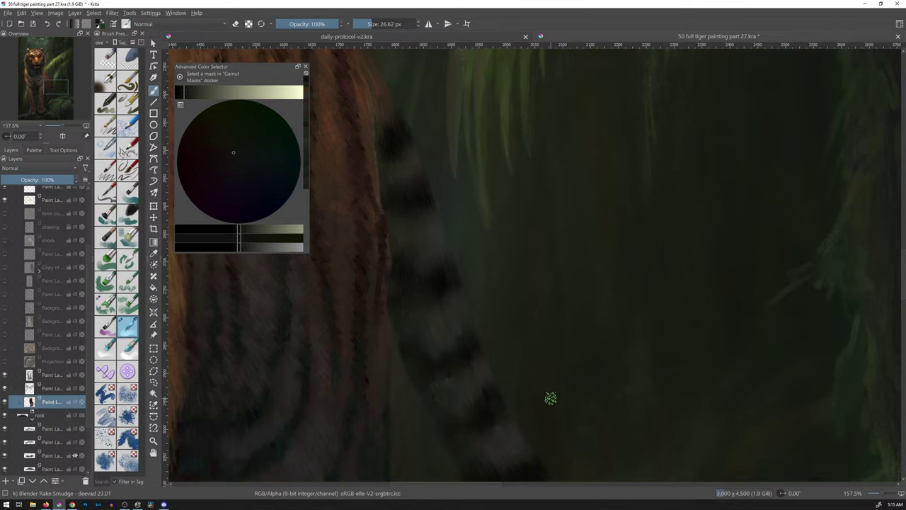
scroll(512, 250, down, 7)
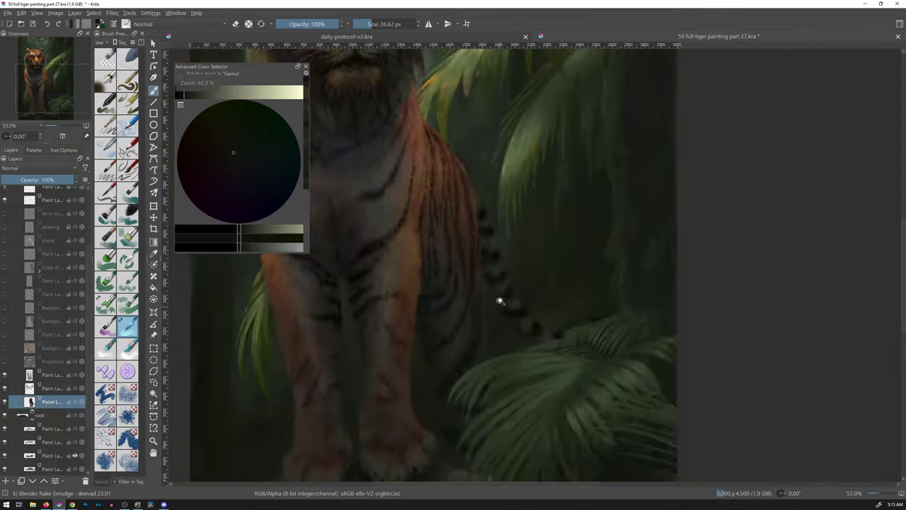
scroll(553, 321, down, 4)
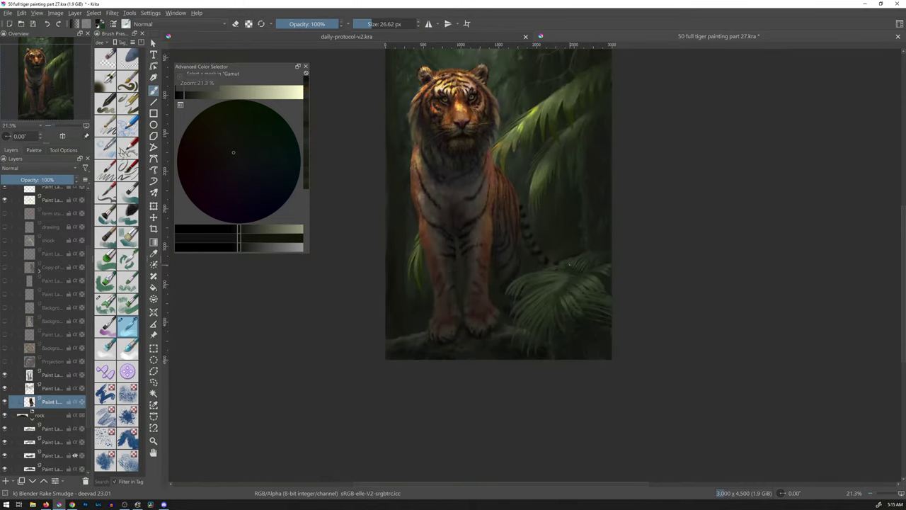
scroll(545, 243, up, 5)
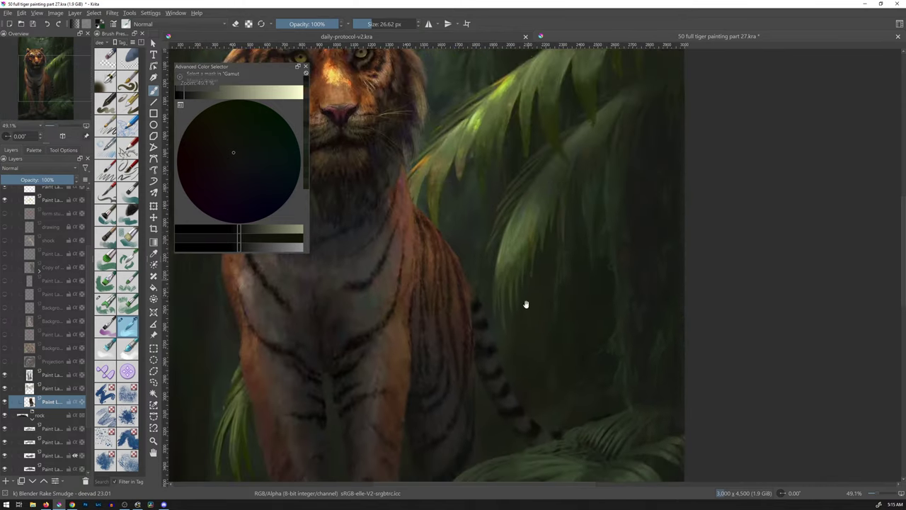
scroll(530, 286, up, 3)
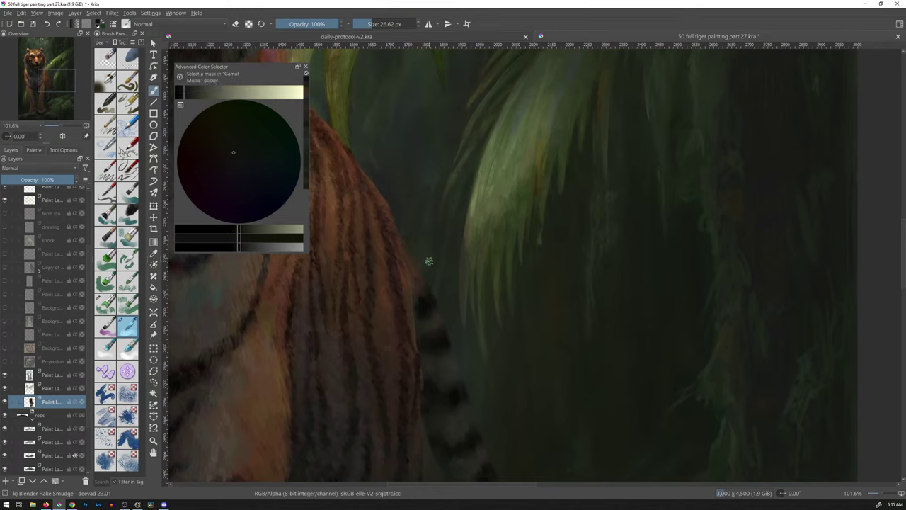
Step: Choose the Textured Crease Update brush with a muted dark orange-brown, then zoom out fully
click(106, 306)
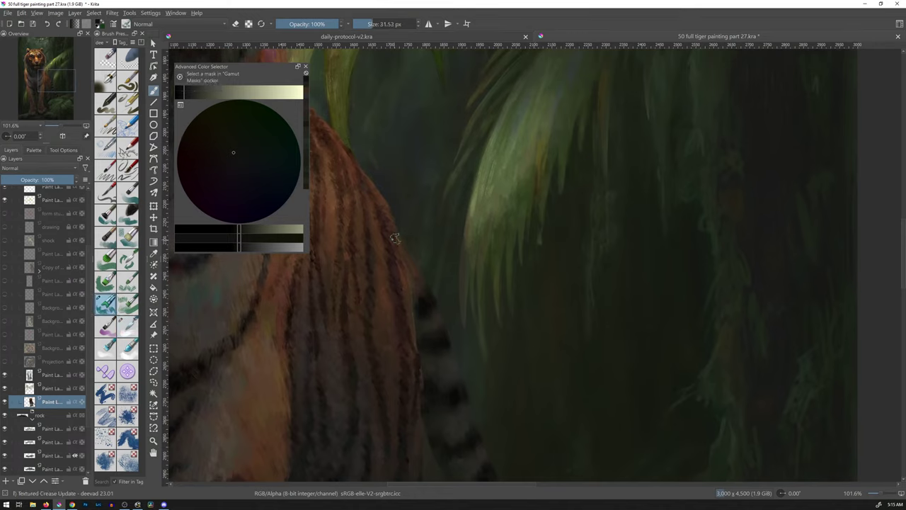
ctrl+click(425, 269)
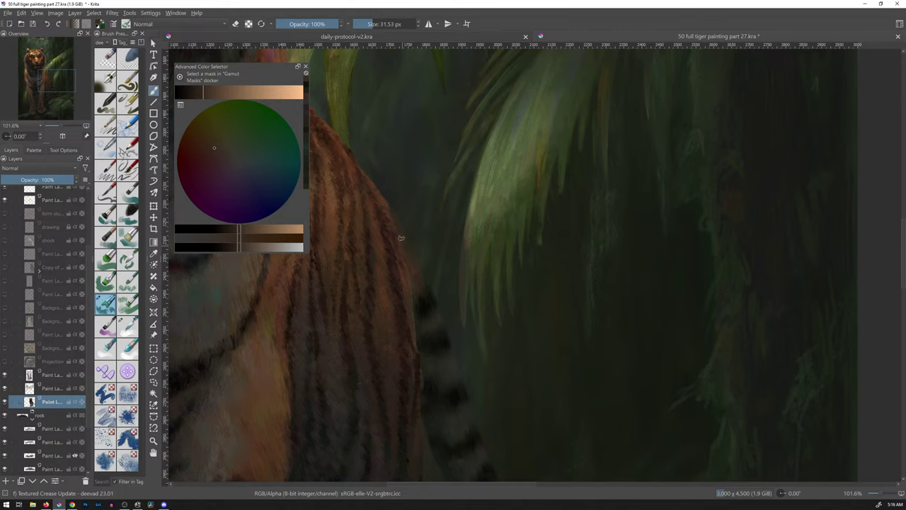
ctrl+click(419, 273)
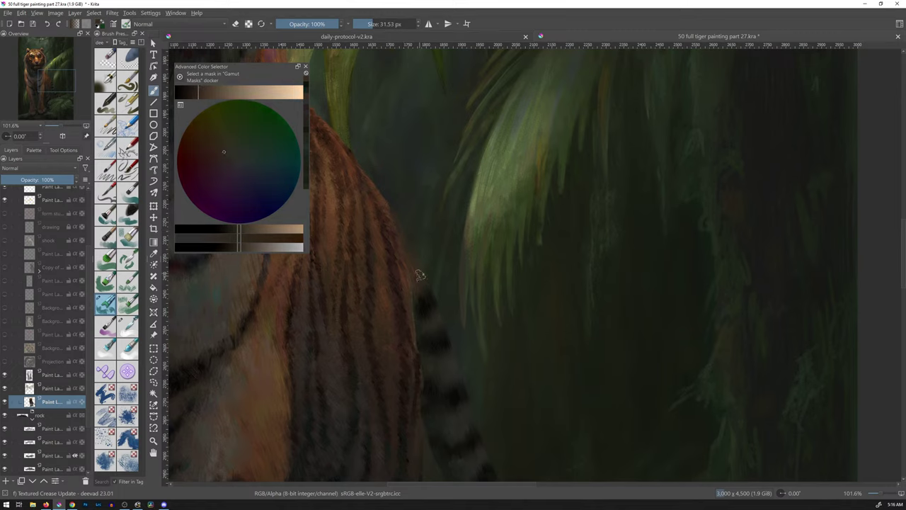
ctrl+click(442, 313)
mouse_move(557, 262)
mouse_down()
mouse_move(543, 338)
mouse_move(601, 249)
mouse_move(595, 300)
mouse_up()
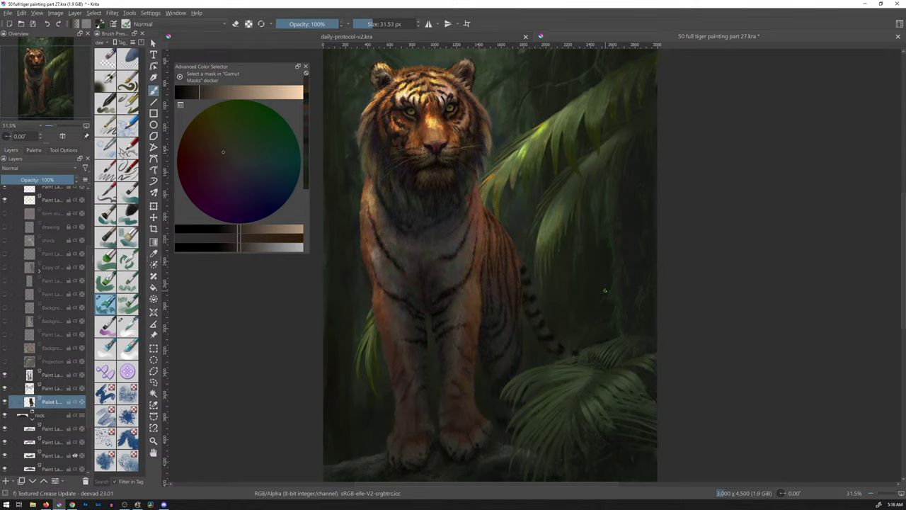
Step: Save the painting, zoom in on the tail, and select the Blender Rake Smudge brush
key(ctrl+s)
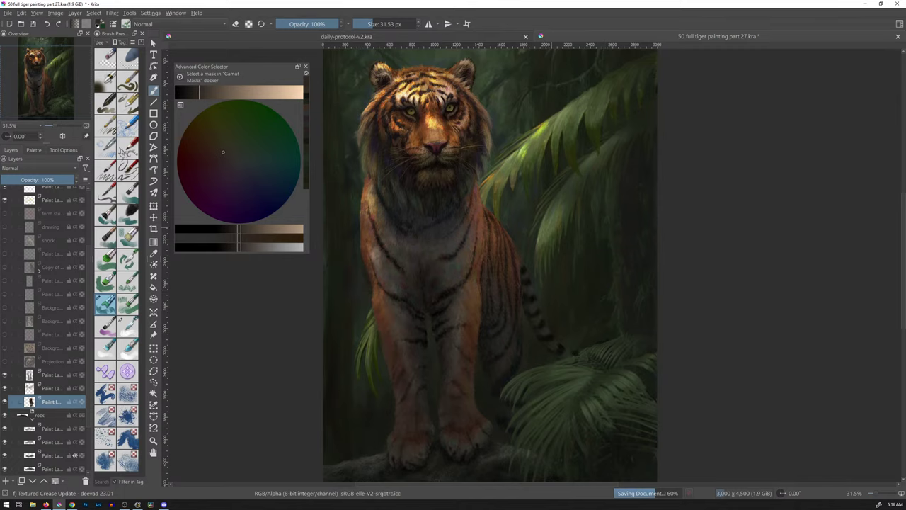
scroll(545, 283, up, 4)
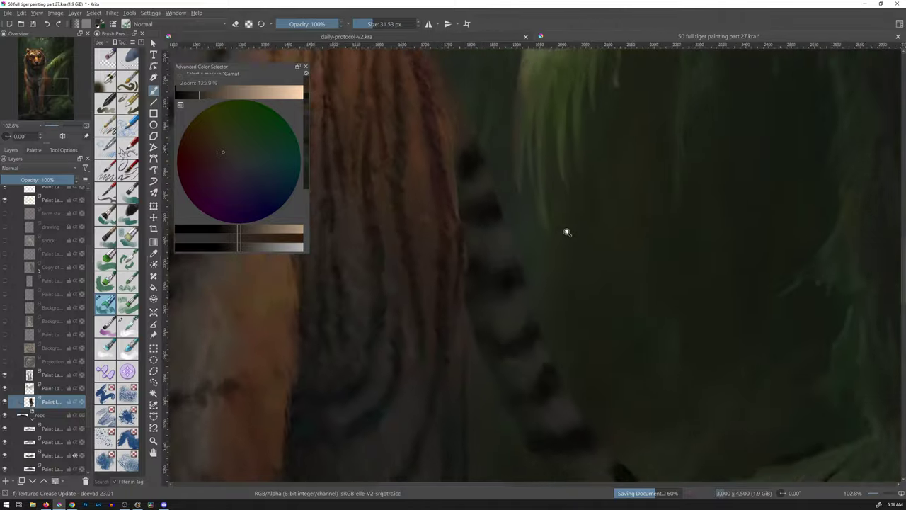
scroll(567, 232, up, 1)
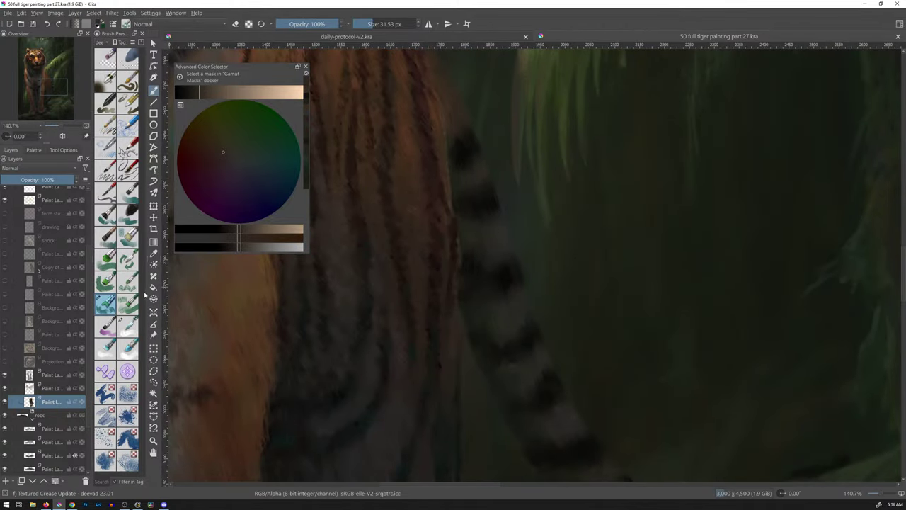
click(128, 328)
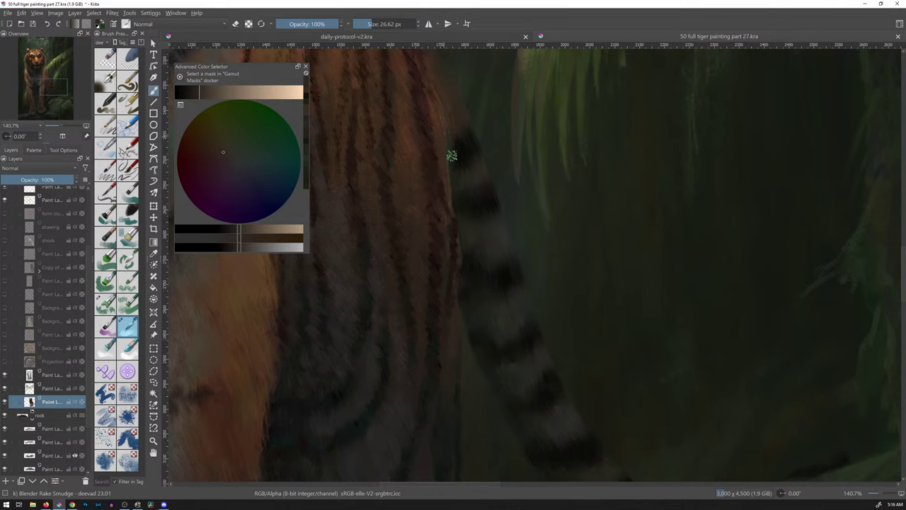
Step: Smudge the tiger's tail edges into the dark jungle with Blender Rake Smudge strokes
mouse_move(452, 155)
mouse_down()
mouse_move(448, 207)
mouse_move(463, 305)
mouse_up()
scroll(481, 152, up, 1)
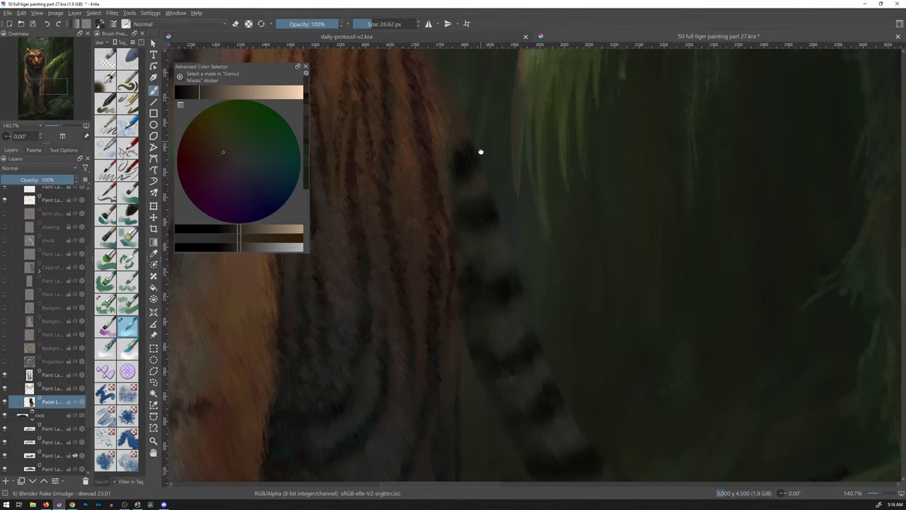
drag(481, 151, 475, 209)
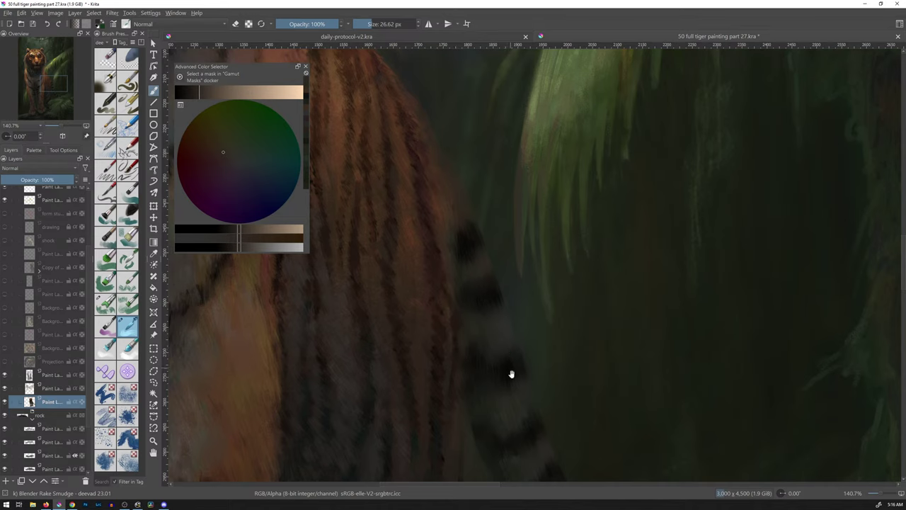
drag(512, 373, 541, 85)
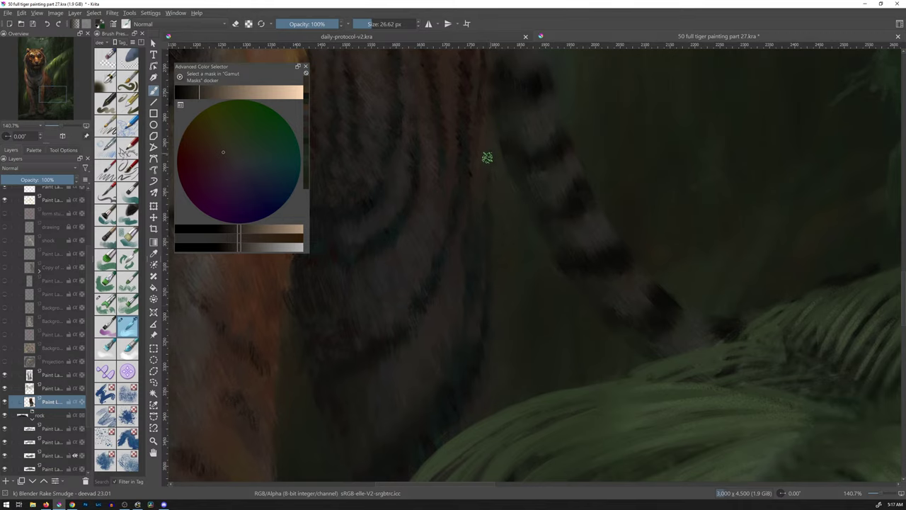
mouse_move(560, 189)
mouse_down()
mouse_move(542, 396)
mouse_move(532, 354)
mouse_move(501, 313)
mouse_move(516, 274)
mouse_move(540, 283)
mouse_move(607, 255)
mouse_up()
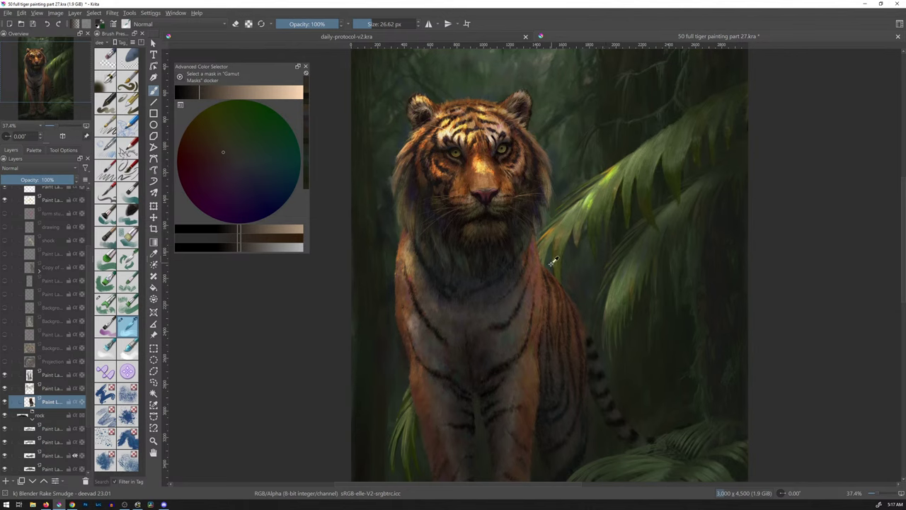
Step: Review the whole painting, then zoom to about 95% with the tiger's back and tail centred
scroll(549, 261, up, 5)
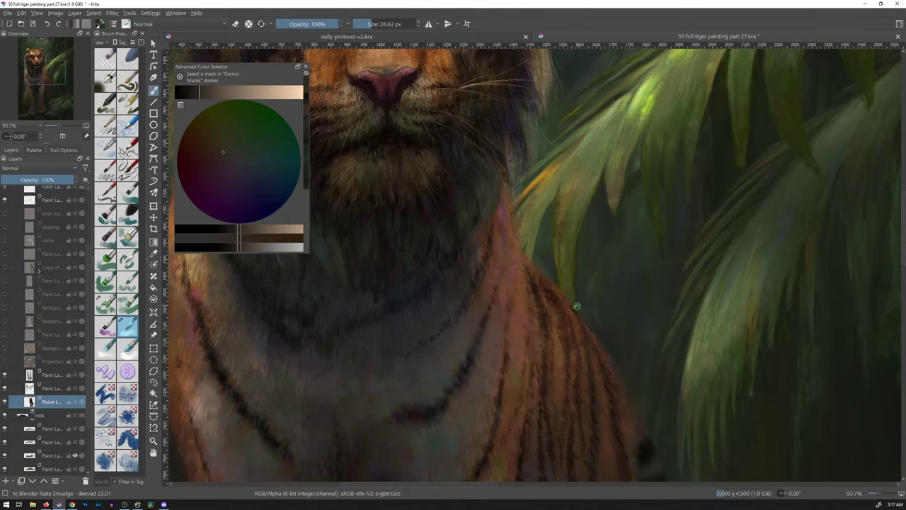
scroll(596, 283, down, 4)
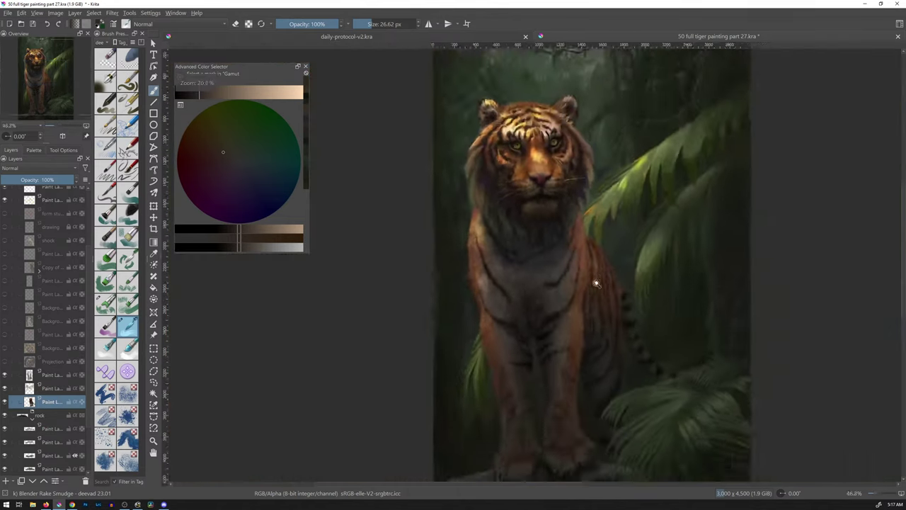
scroll(596, 283, down, 3)
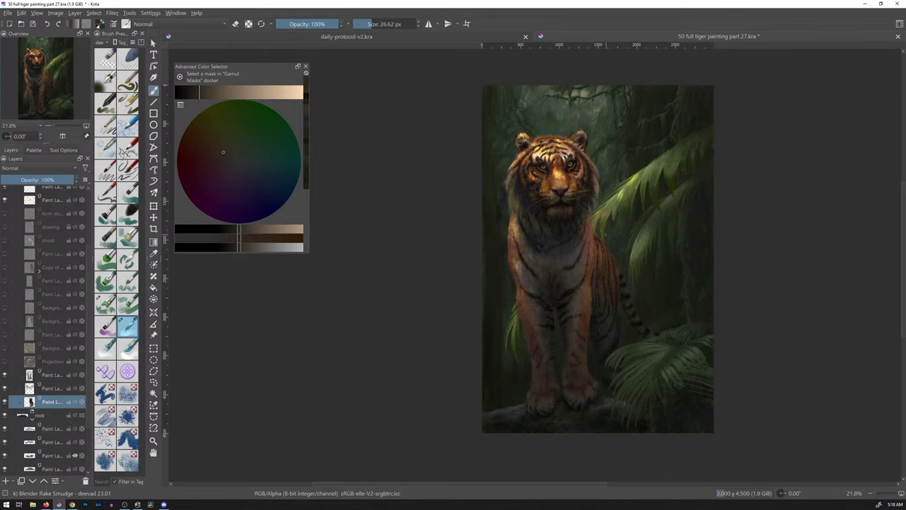
scroll(638, 233, up, 5)
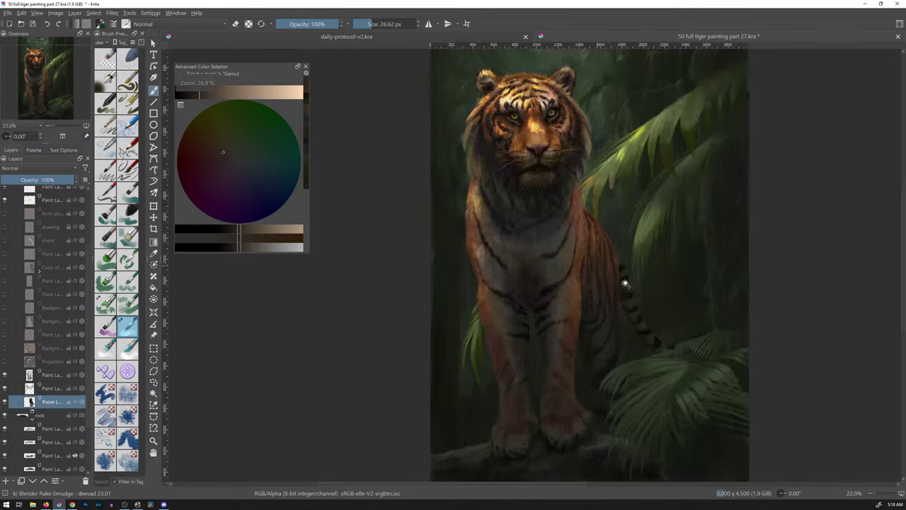
drag(637, 234, 588, 263)
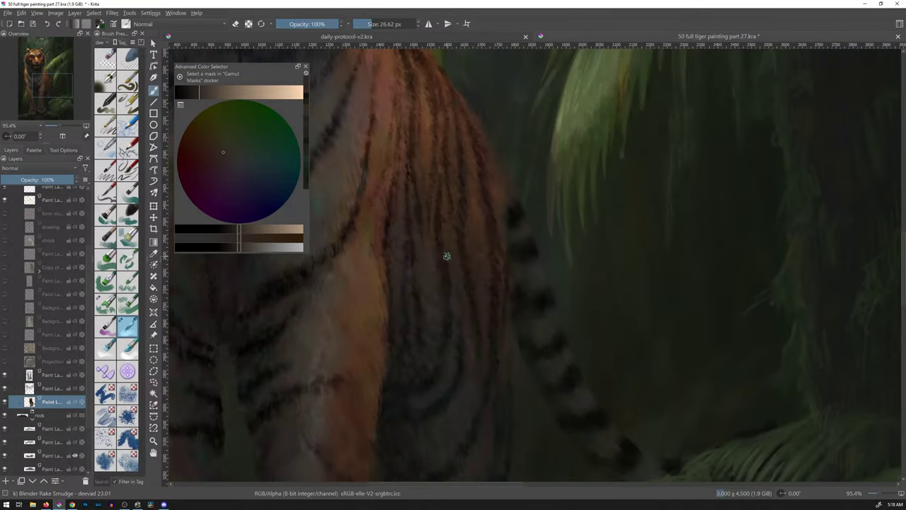
Step: Switch to the Textured Crease brush and pick a dark desaturated green
key(/)
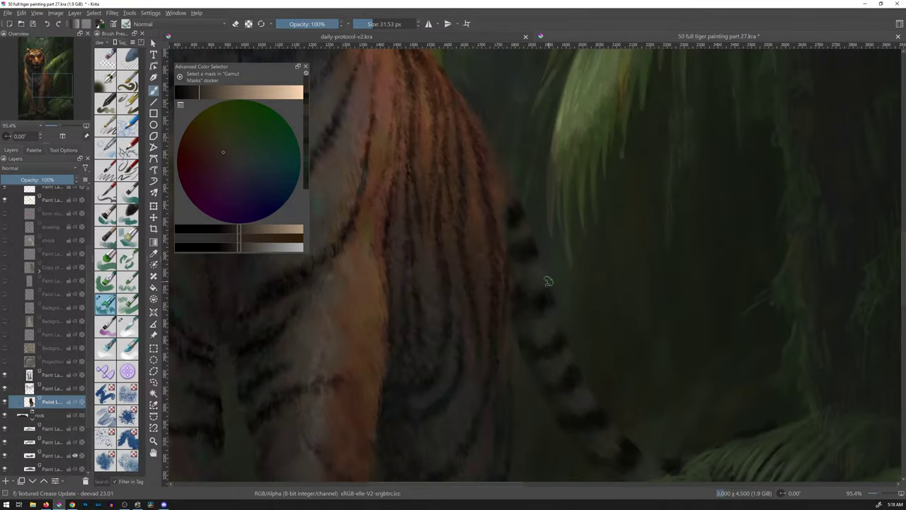
ctrl+click(546, 271)
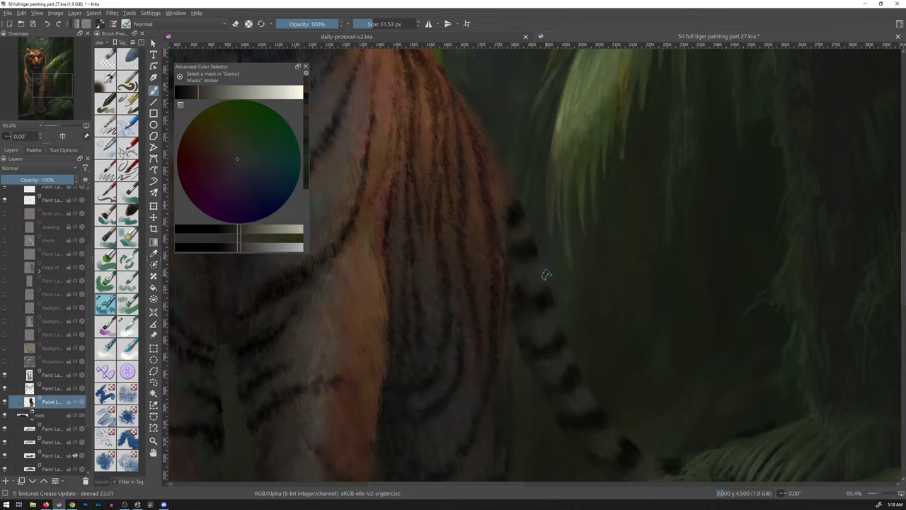
click(207, 93)
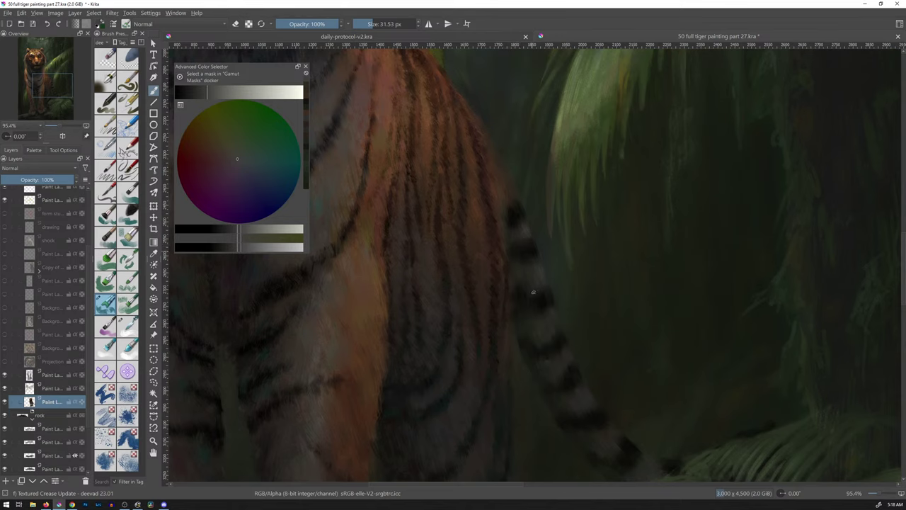
Step: Sample the dark grey-green from the jungle and set the brush to erase
ctrl+click(516, 196)
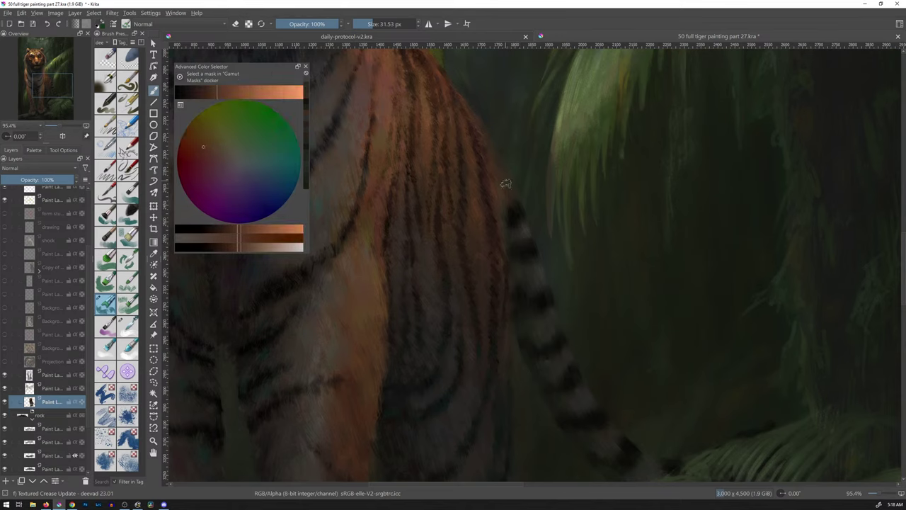
ctrl+click(496, 135)
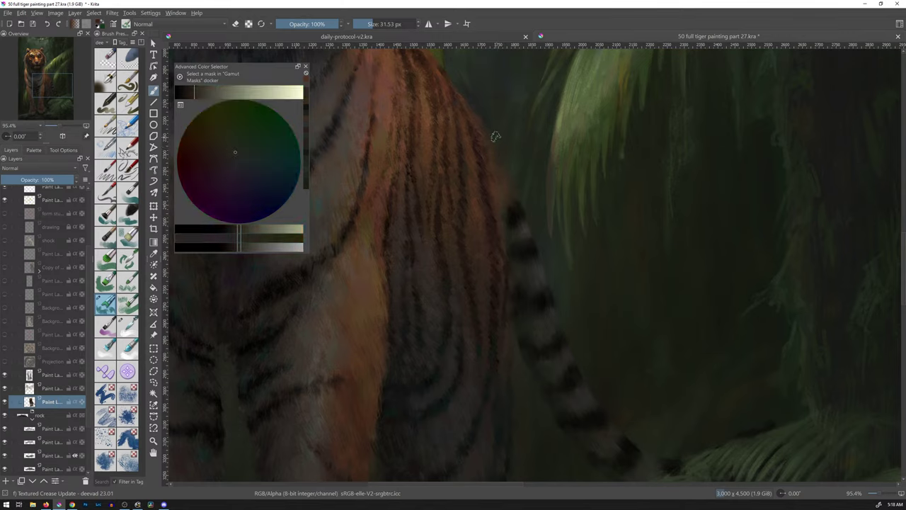
key(e)
scroll(616, 267, down, 5)
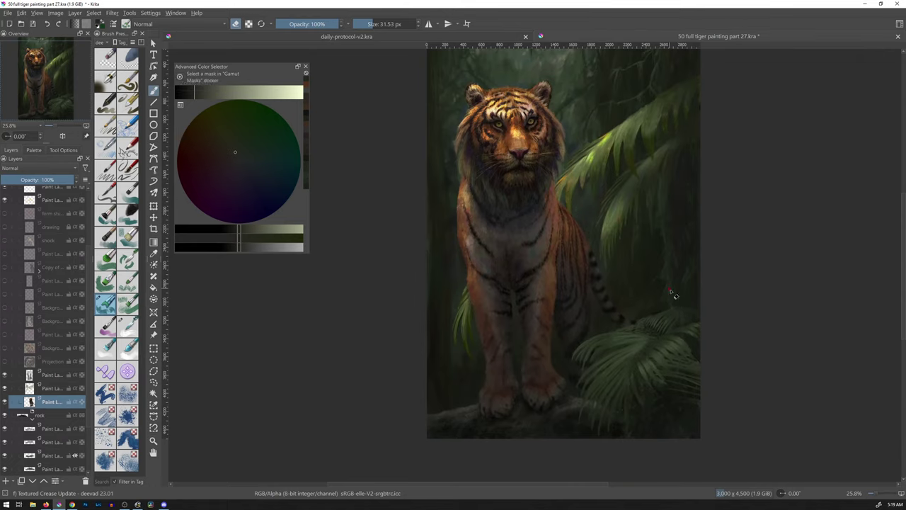
Step: Turn off eraser mode to paint again with a 55 px brush
key(e)
Step: Inspect the sunlit palm leaves up close, then save the tiger painting
drag(592, 194, 588, 257)
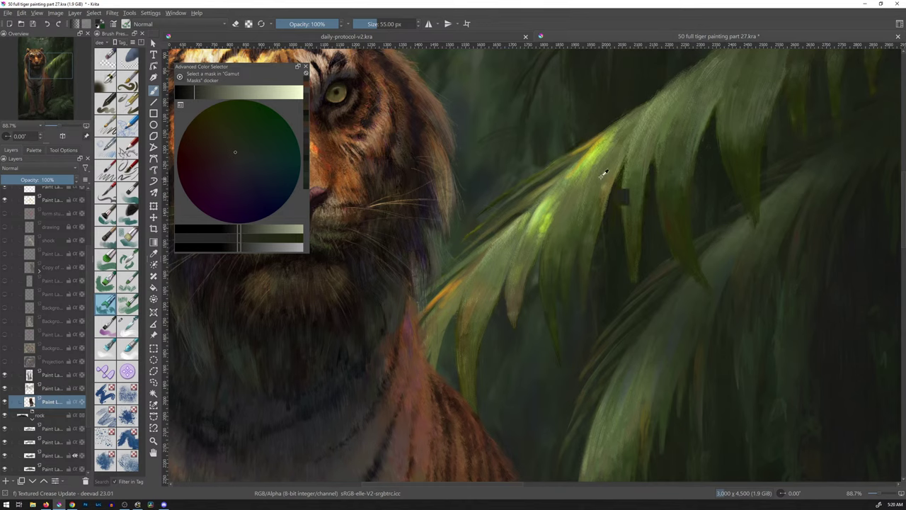
drag(601, 177, 576, 248)
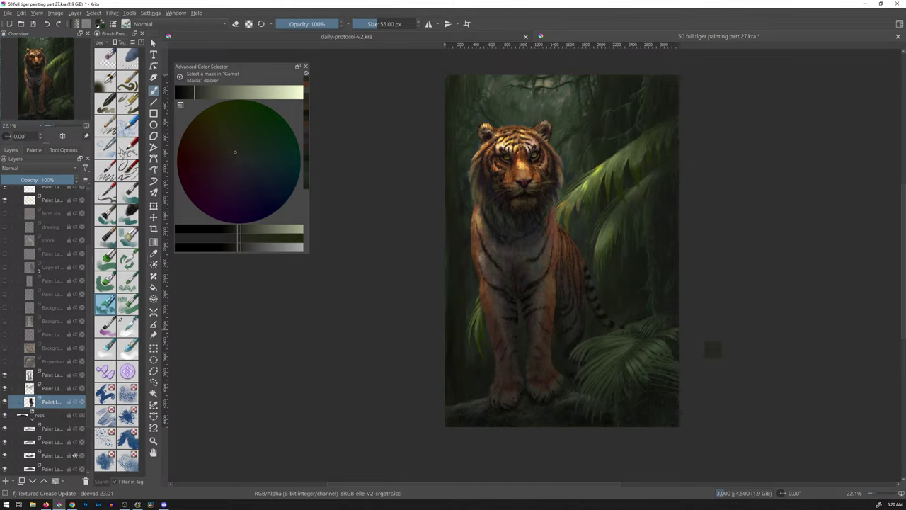
key(ctrl+s)
scroll(686, 316, up, 2)
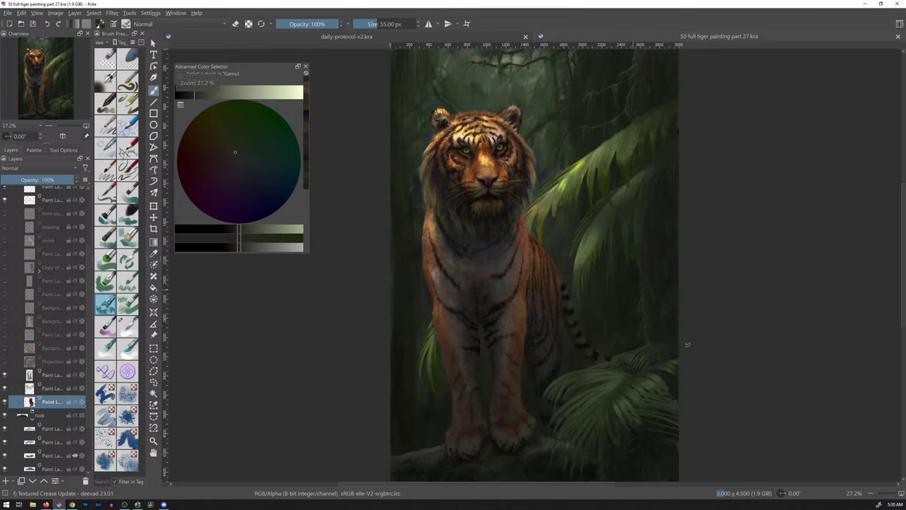
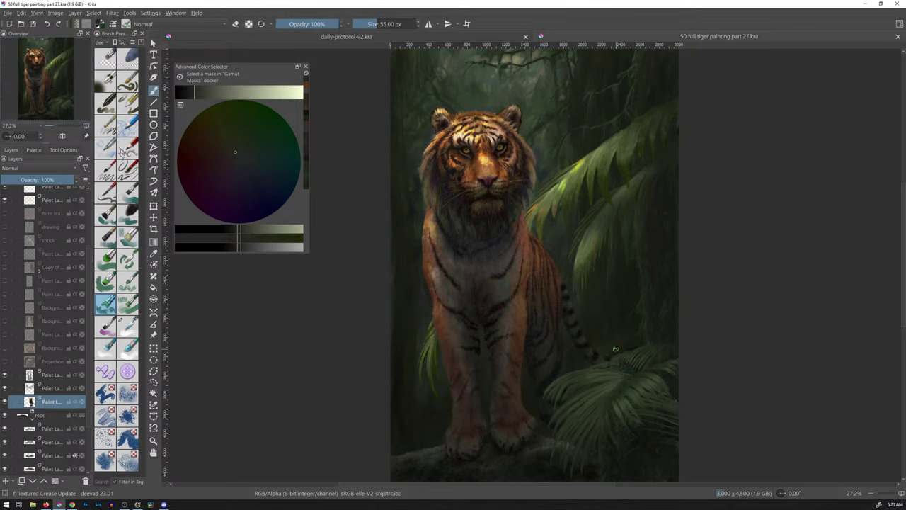
Step: Scroll to the top of the Layers docker and collapse the tiger and rock groups
scroll(91, 259, up, 1)
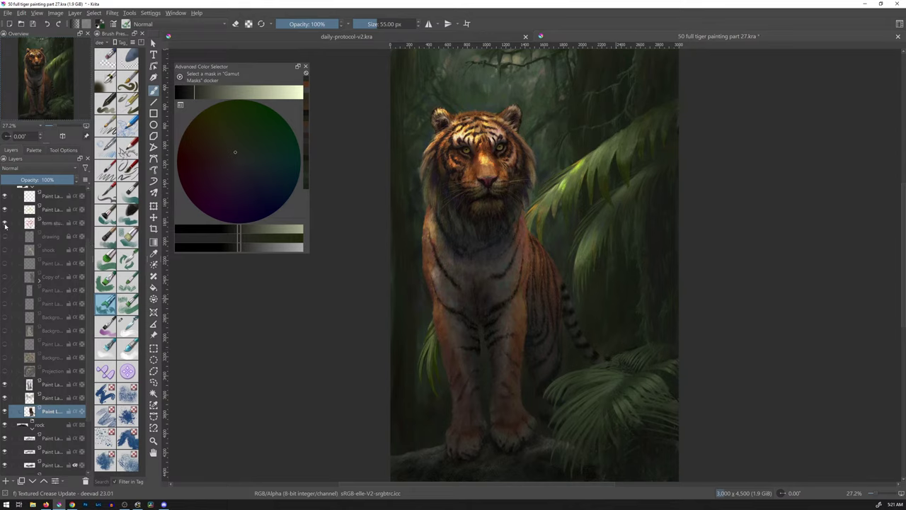
scroll(86, 252, up, 2)
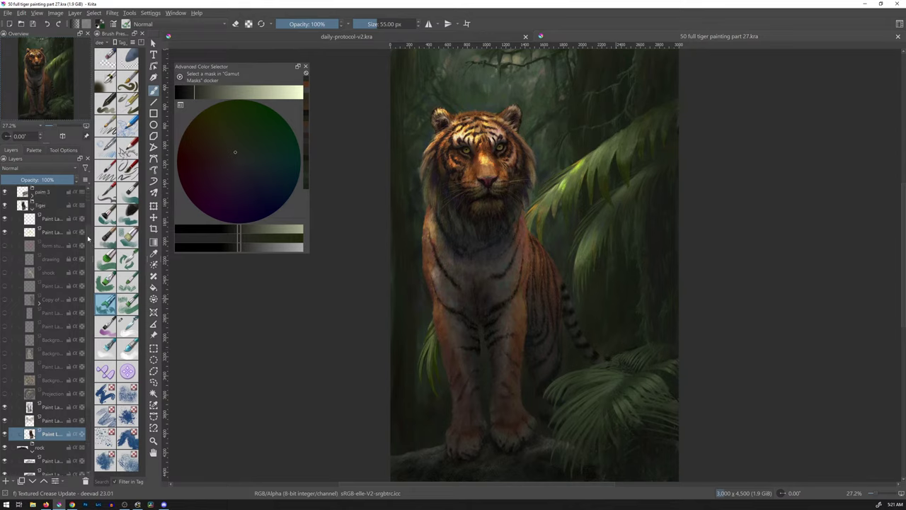
click(31, 225)
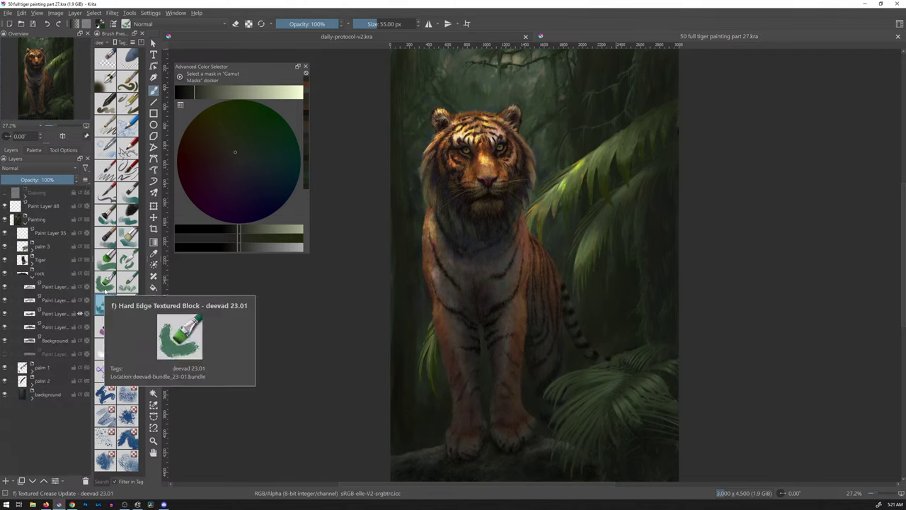
click(31, 278)
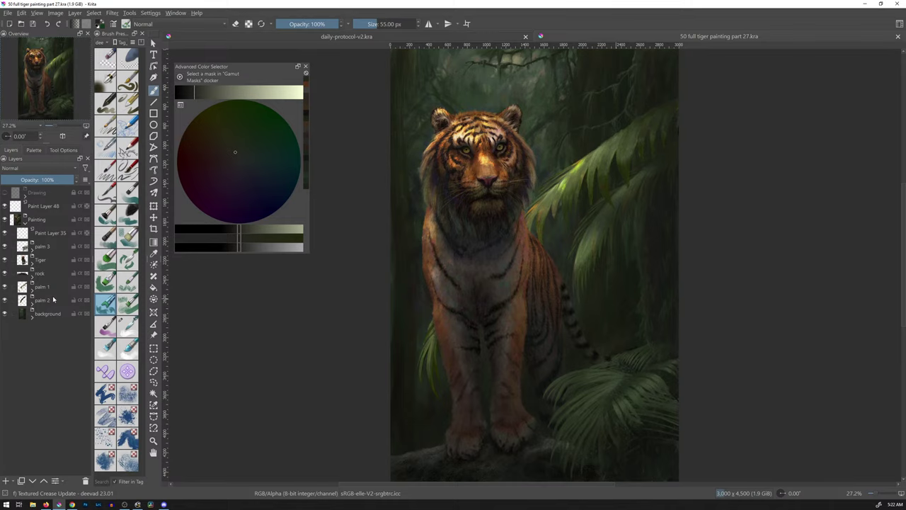
Step: Expand palm 3, select its Overlay paint layer, and inspect the palm leaves close up before refitting
click(31, 251)
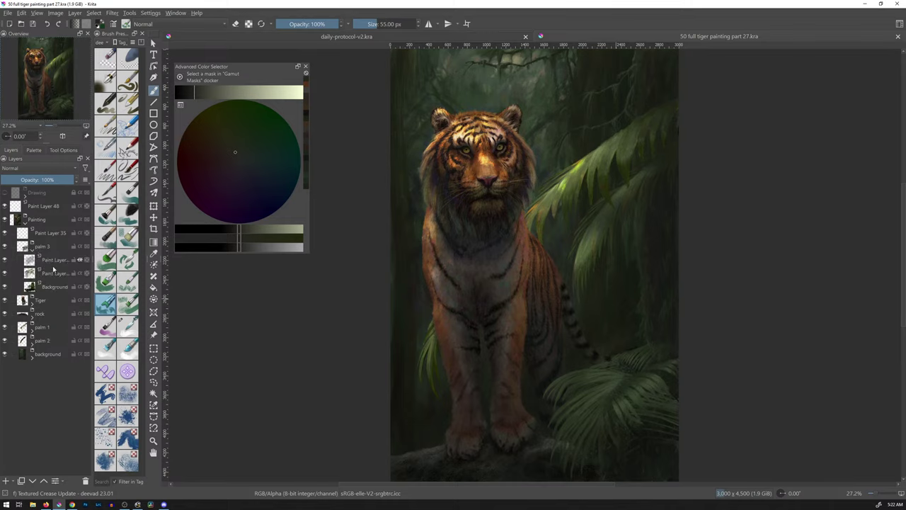
click(52, 261)
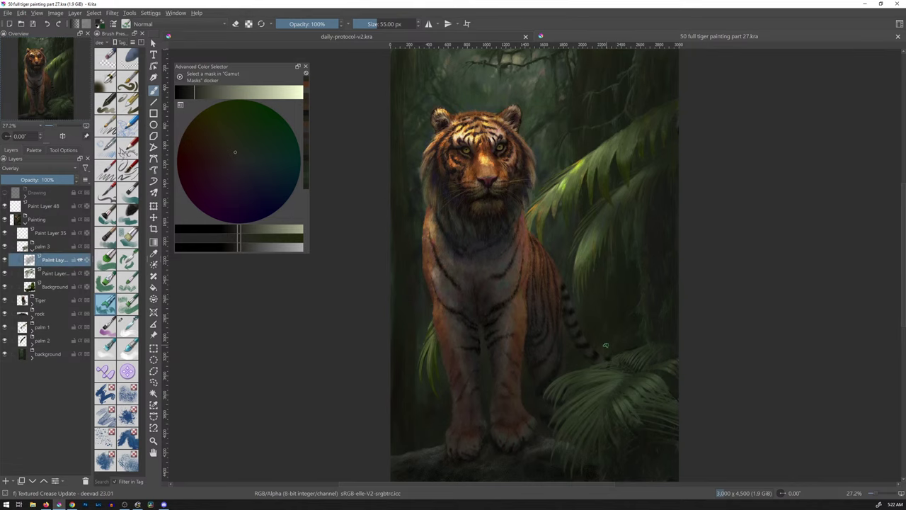
scroll(606, 350, up, 8)
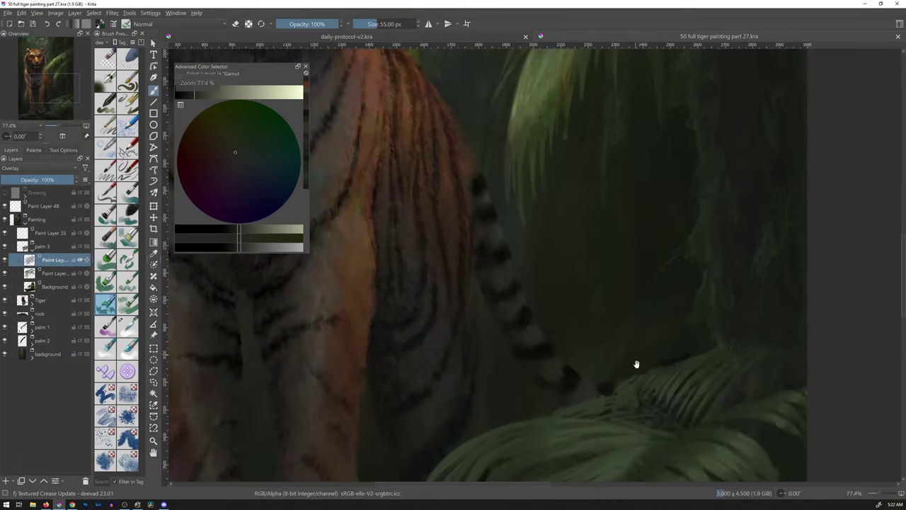
drag(638, 364, 591, 104)
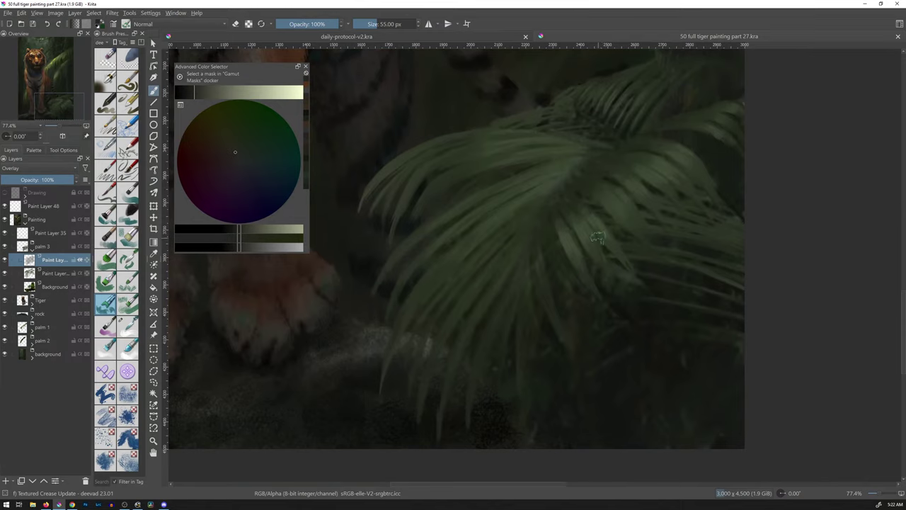
drag(633, 181, 630, 208)
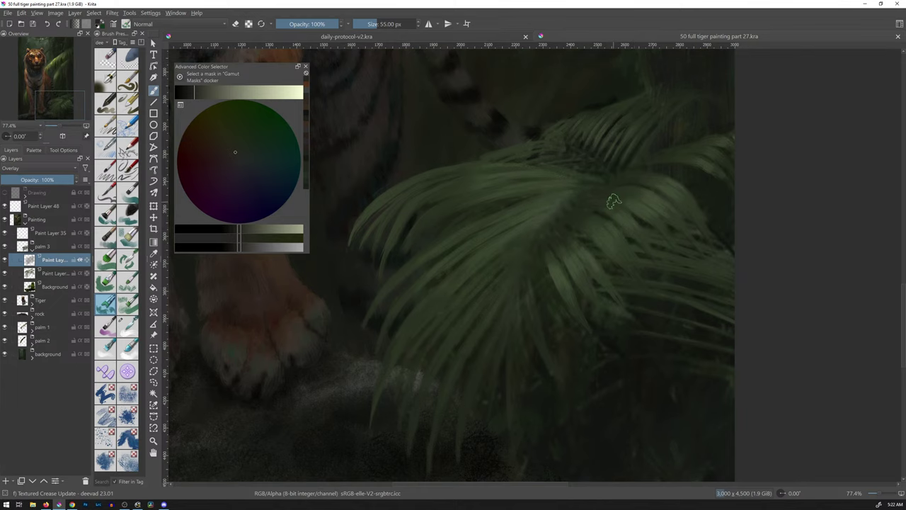
key(2)
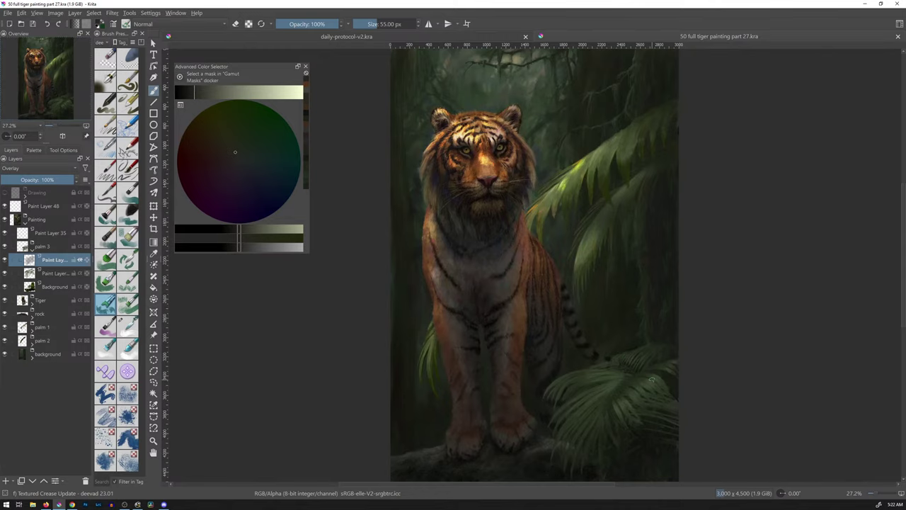
Step: Repeatedly hide and show Overlay Paint Layer 14 to compare the lower-right palm leaves
click(5, 260)
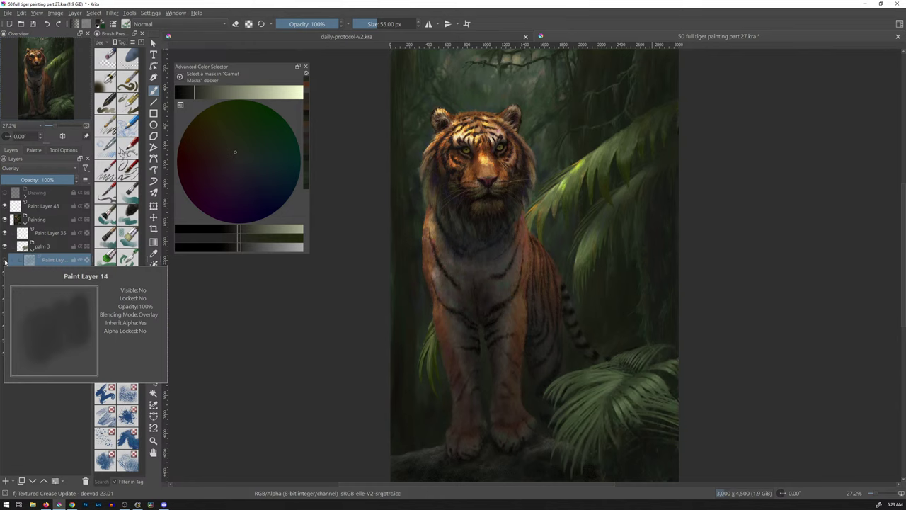
click(5, 261)
click(5, 259)
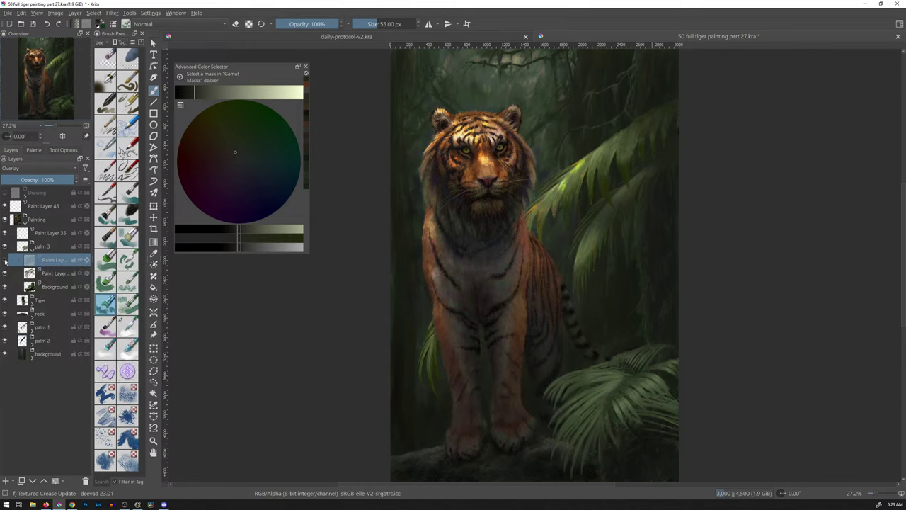
click(5, 259)
click(6, 260)
click(6, 260)
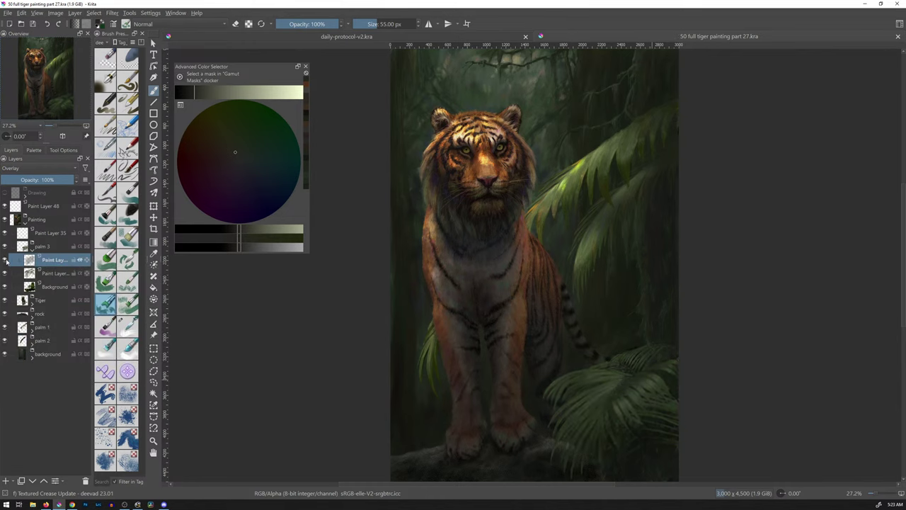
click(5, 260)
click(6, 259)
click(5, 261)
click(6, 261)
click(5, 261)
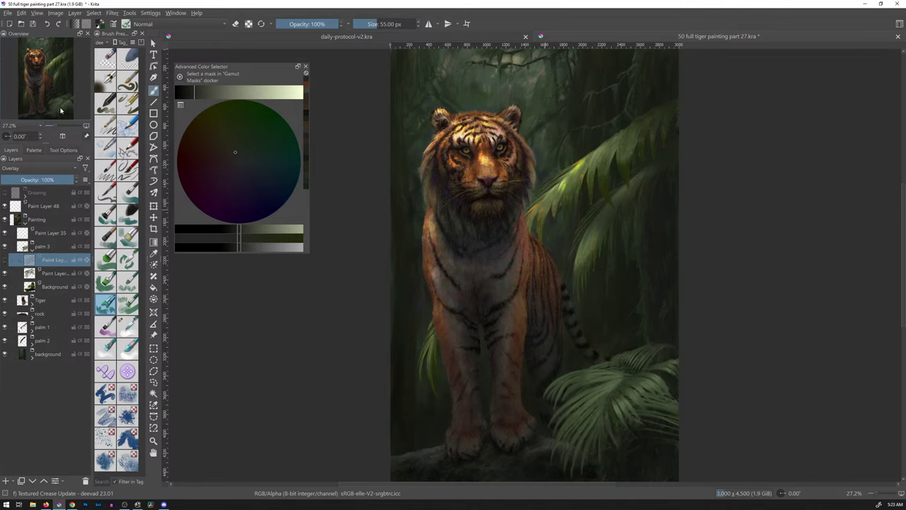
click(5, 261)
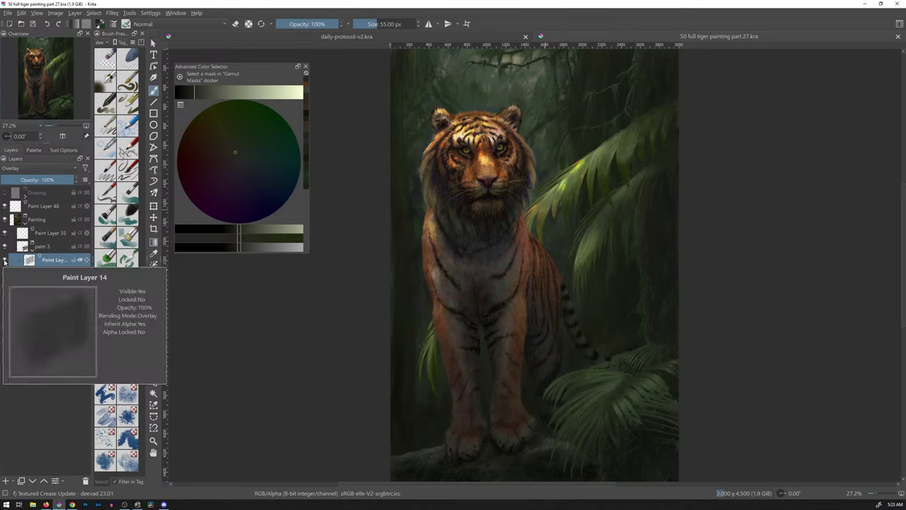
click(4, 260)
click(5, 261)
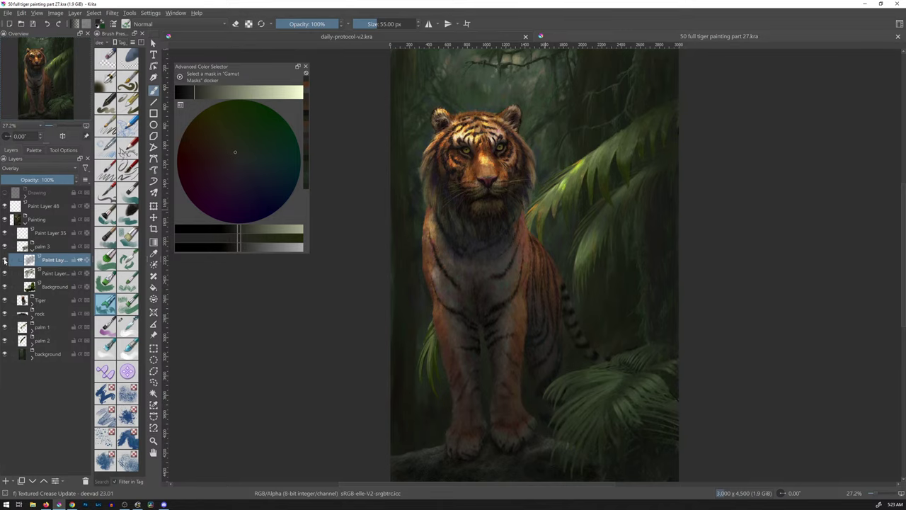
click(5, 261)
click(5, 260)
click(5, 261)
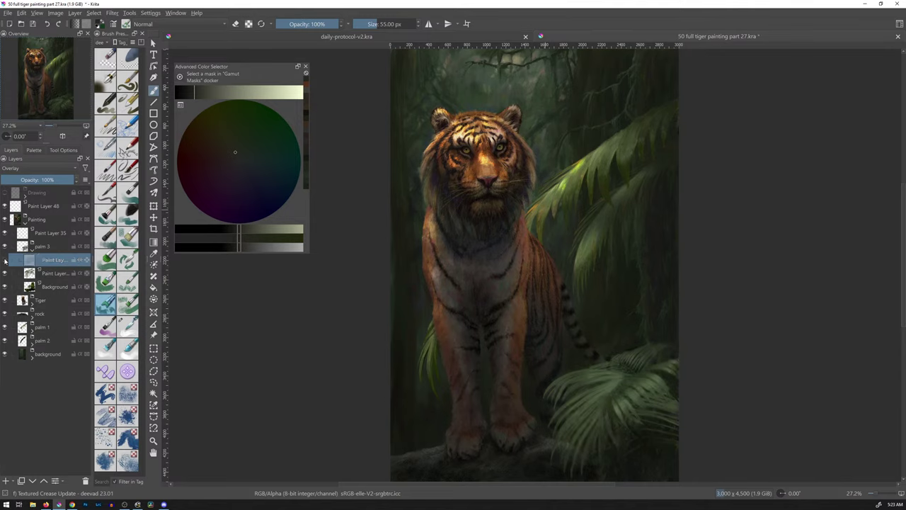
click(5, 260)
click(5, 261)
click(5, 260)
click(5, 261)
click(5, 260)
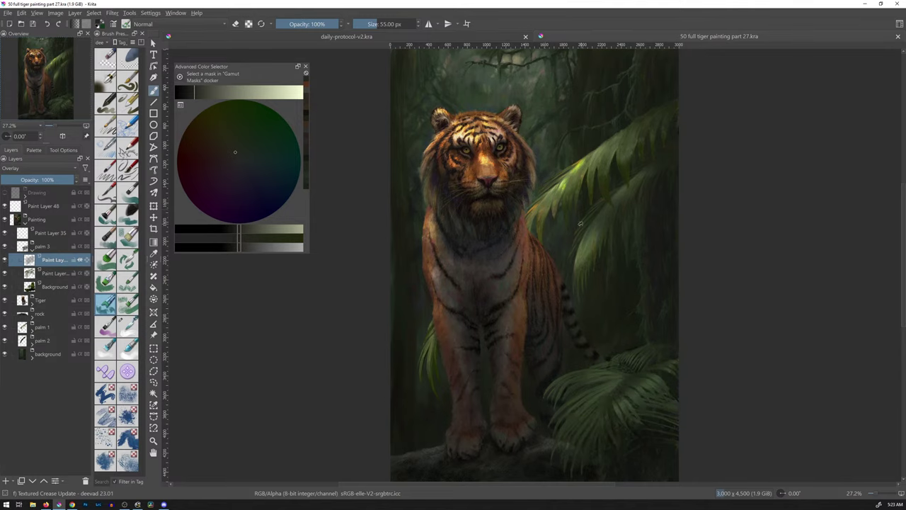
Step: Zoom out to compare the whole painting with and without Paint Layer 14, leave it visible, and zoom toward the palm
drag(596, 242, 563, 268)
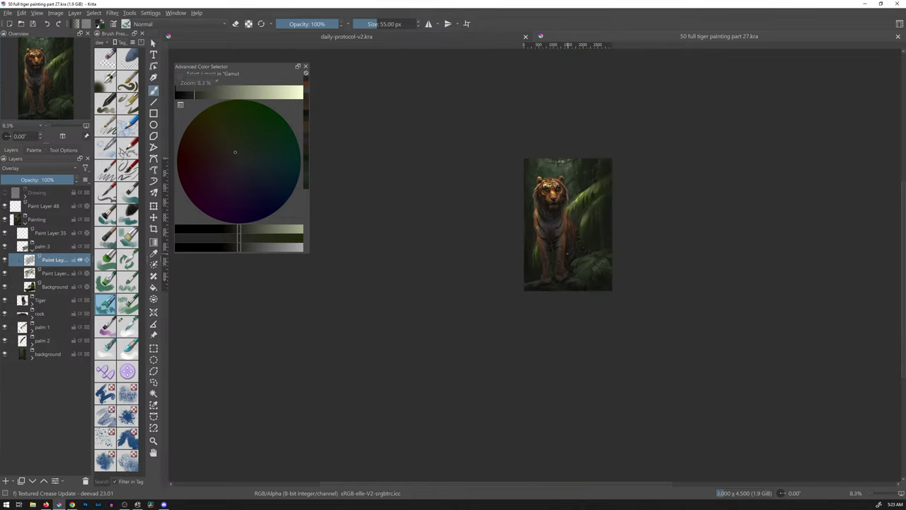
click(5, 261)
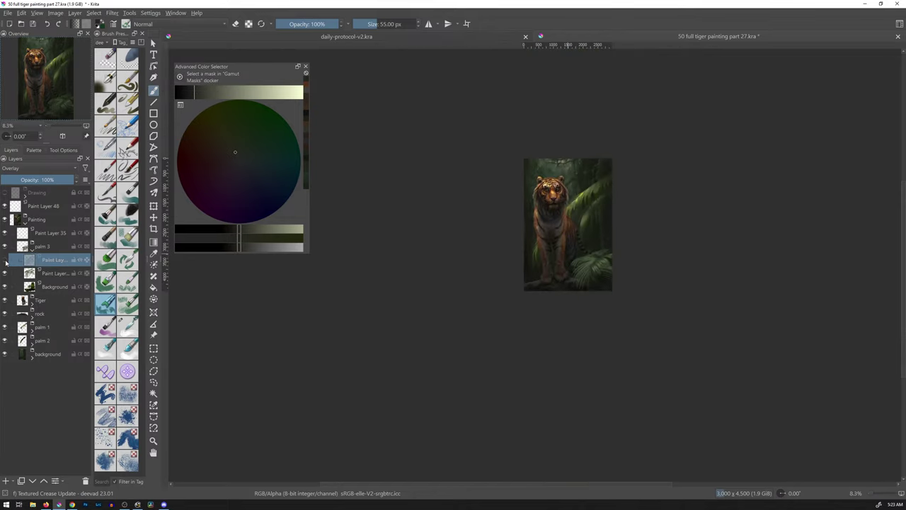
click(5, 260)
click(5, 260)
click(5, 261)
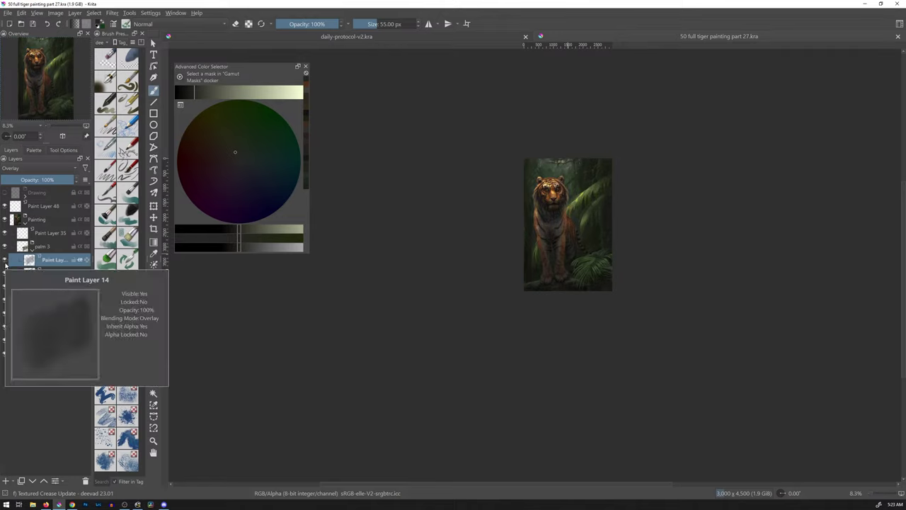
click(5, 262)
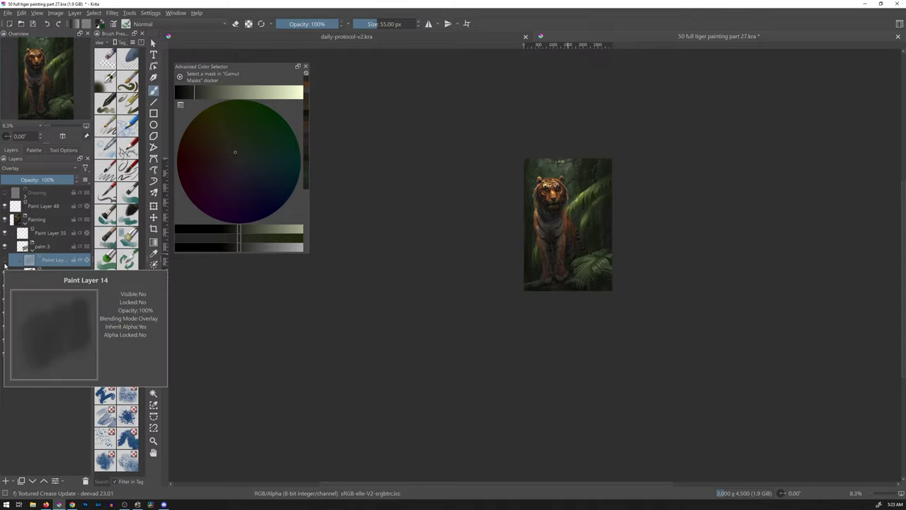
click(5, 262)
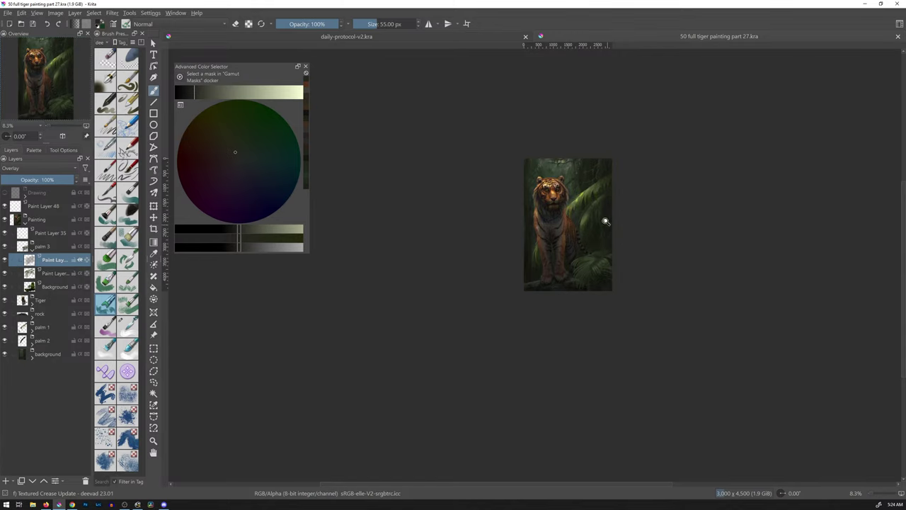
drag(598, 255, 637, 251)
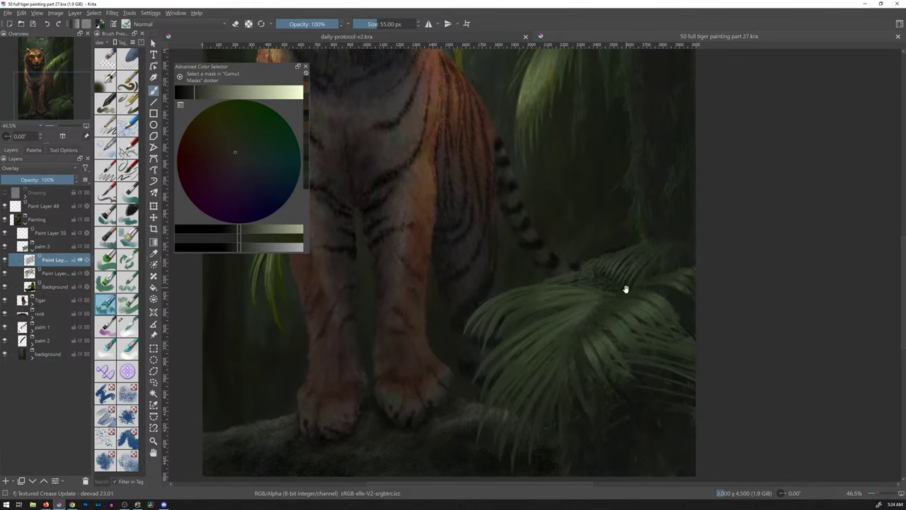
Step: Pan onto the lower-right fronds, recheck the Overlay layer, and alpha-select then deselect the frond pixels
mouse_move(625, 288)
mouse_down()
mouse_move(613, 213)
mouse_move(599, 238)
mouse_move(607, 219)
mouse_up()
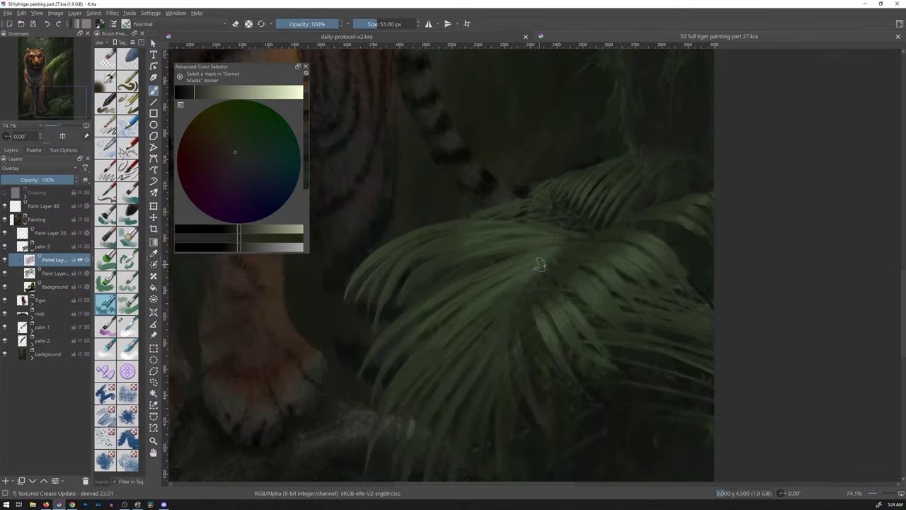
click(6, 273)
click(5, 274)
ctrl+click(32, 275)
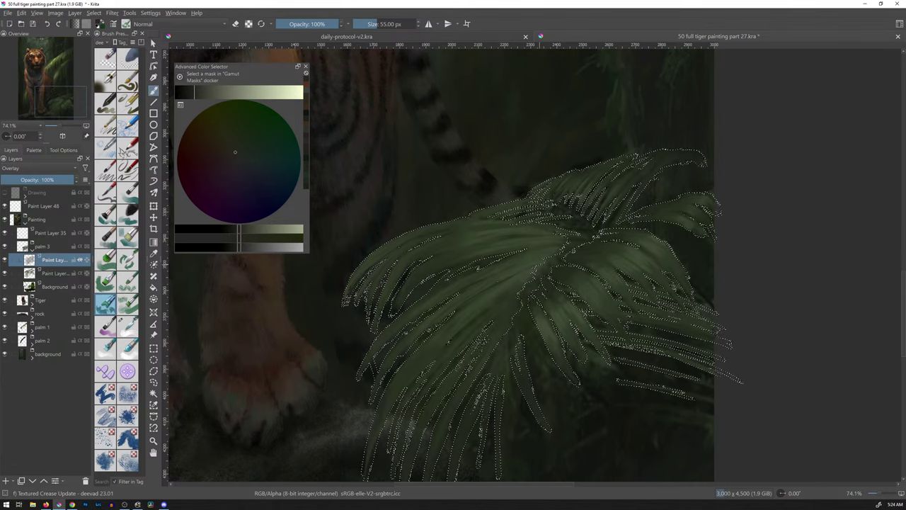
key(ctrl+shift+a)
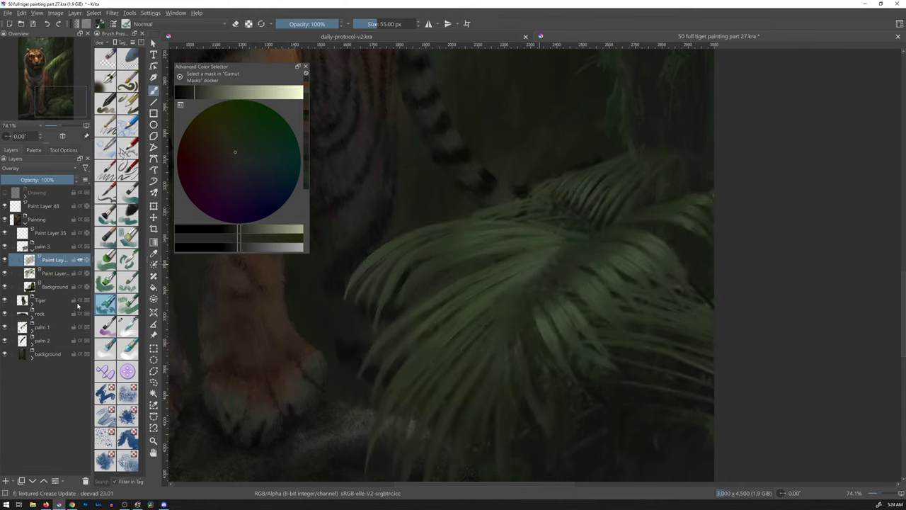
Step: Select the lower paint layer in palm 3 and toggle the palm 3 Background layer to compare
click(70, 273)
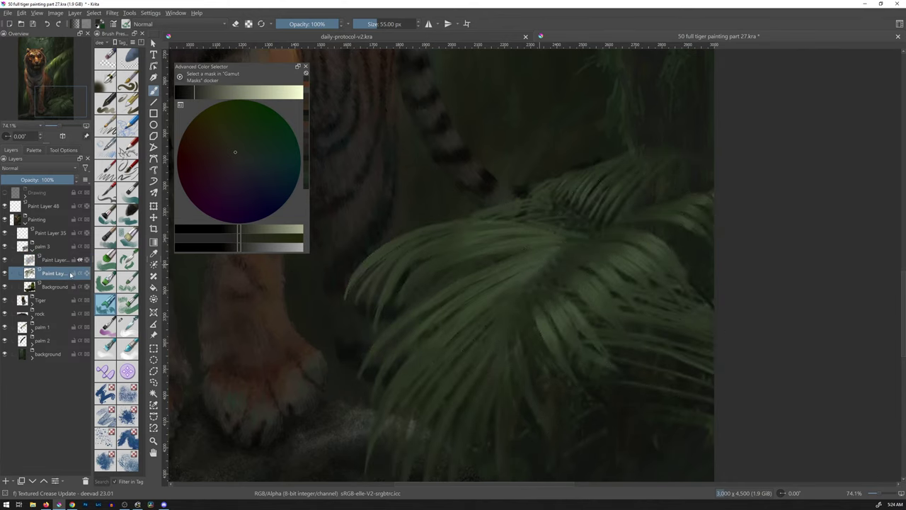
mouse_move(71, 273)
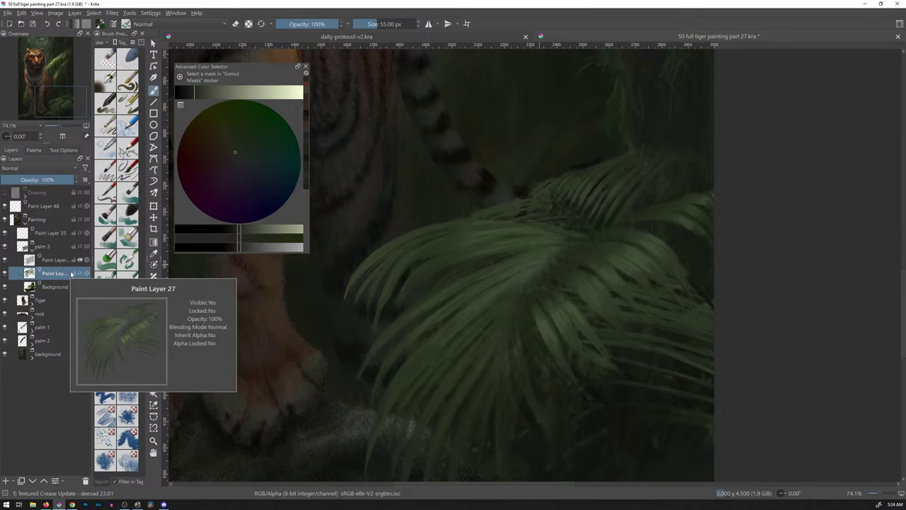
click(5, 286)
click(4, 287)
click(4, 287)
click(4, 287)
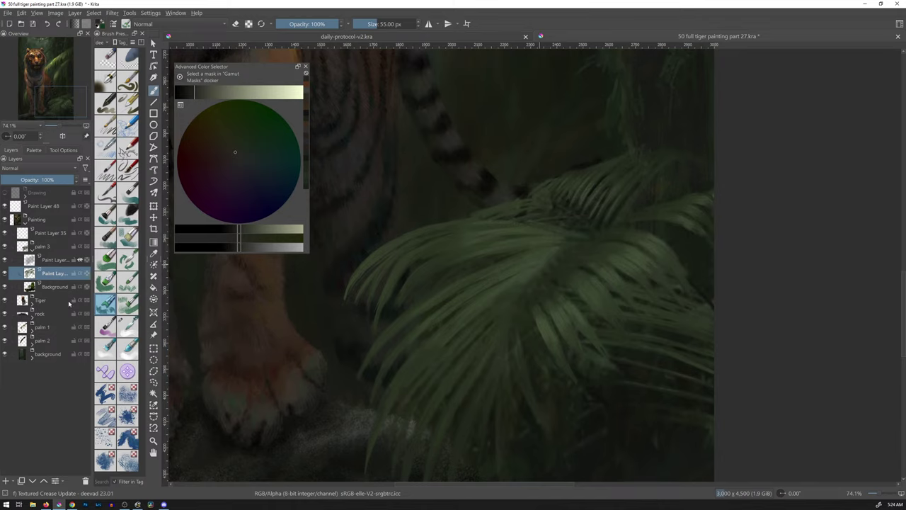
Step: Alpha-select the palm layer, hide the selection, and duplicate the layer with Ctrl+J
mouse_move(70, 303)
ctrl+click(30, 273)
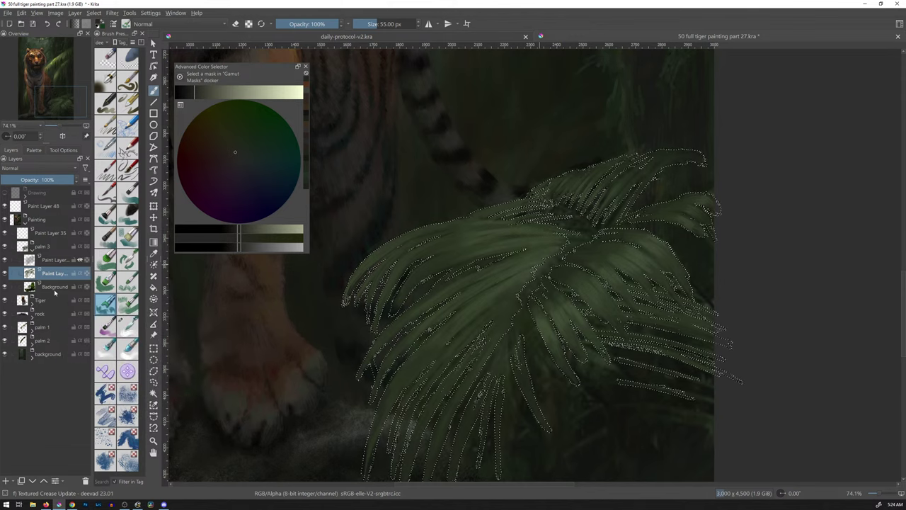
key(ctrl+h)
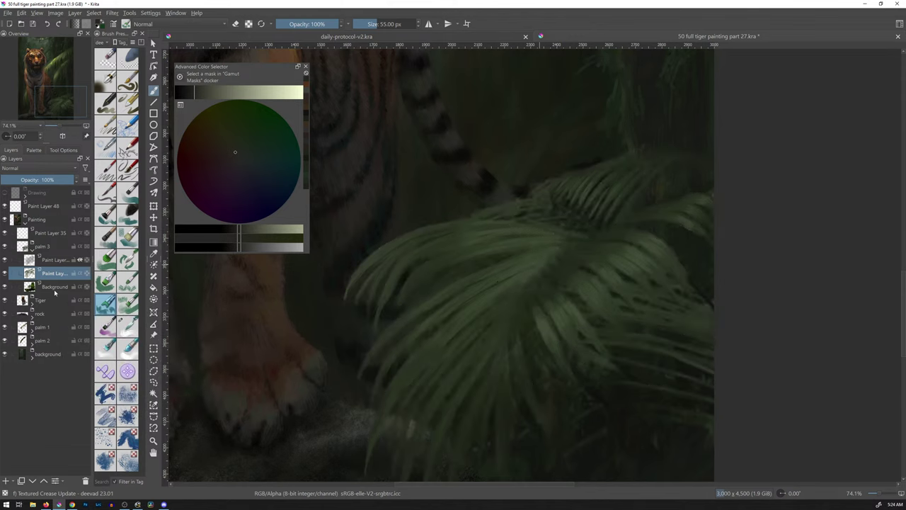
key(ctrl+j)
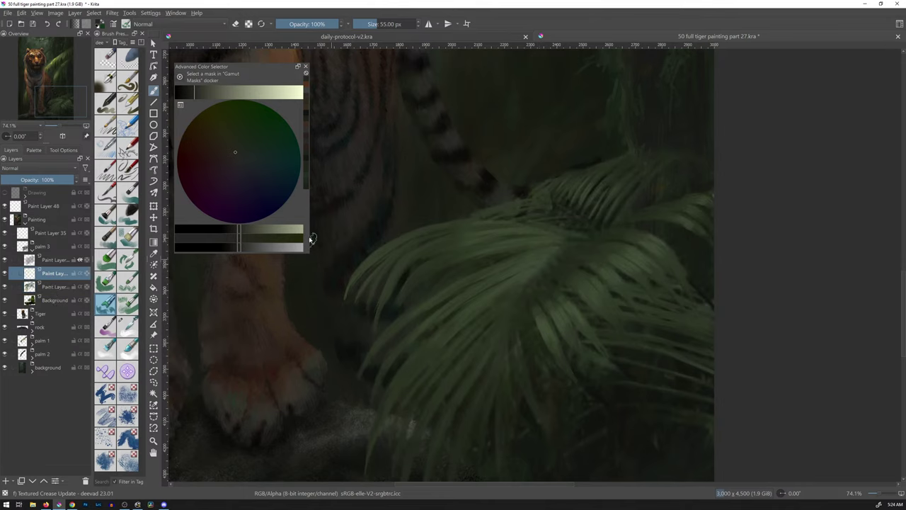
Step: Switch to the light colour, paint pale test strokes across the fronds, and undo them
key(x)
drag(450, 224, 583, 360)
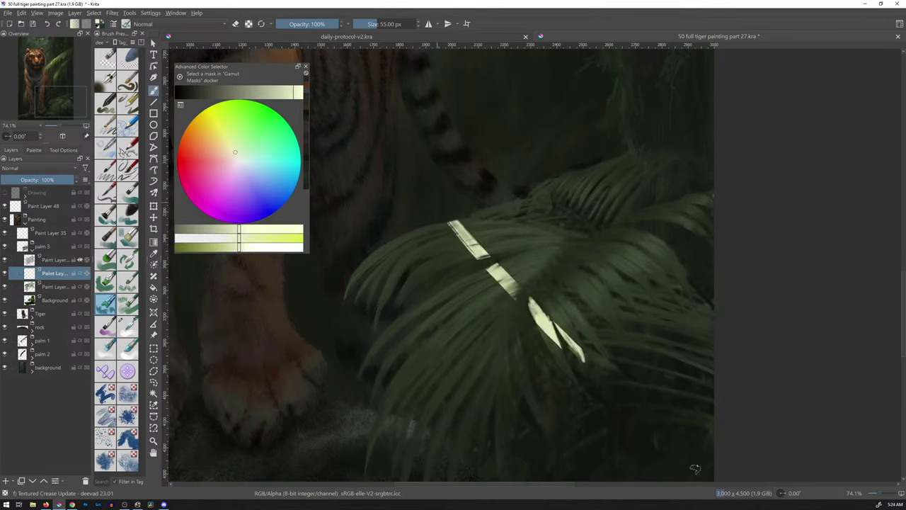
drag(577, 234, 698, 333)
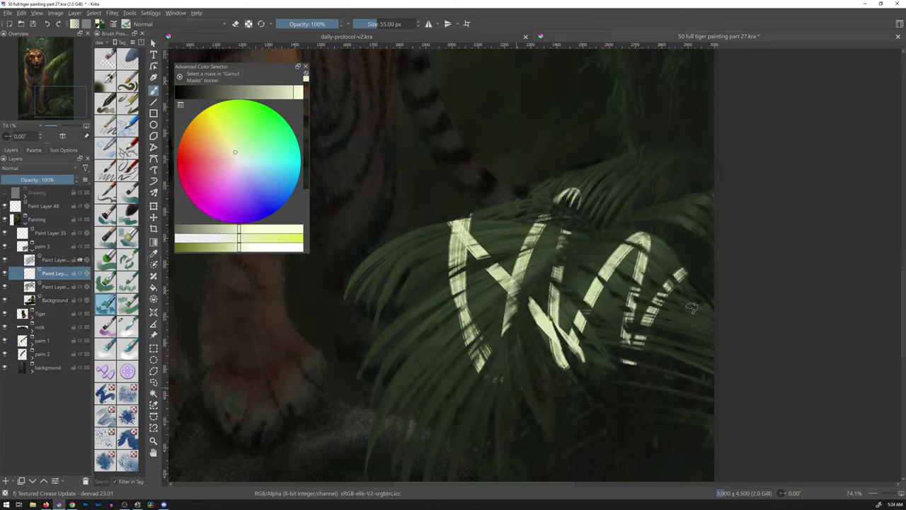
key(ctrl+z)
key(ctrl+z)
key(ctrl+z)
key(ctrl+z)
key(ctrl+z)
key(ctrl+z)
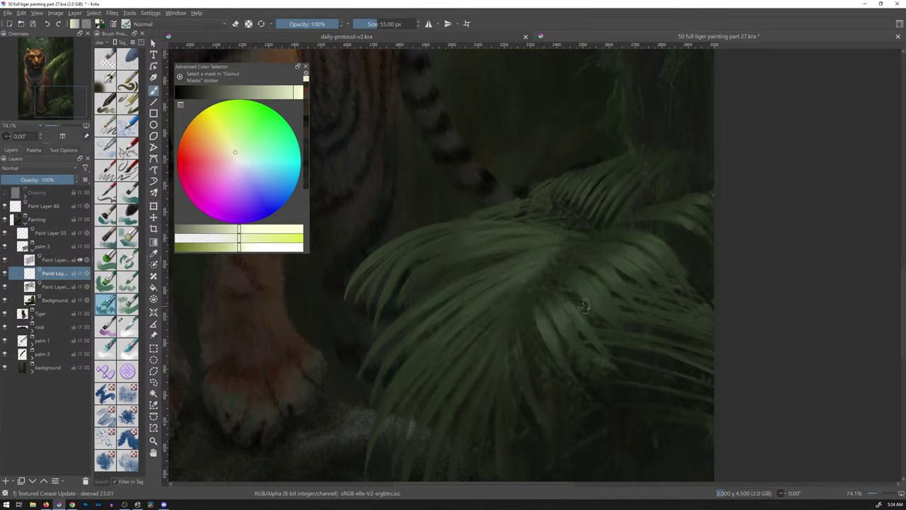
Step: Sample colours from the palm and the tiger's paw, settling on a pale cream
ctrl+click(525, 278)
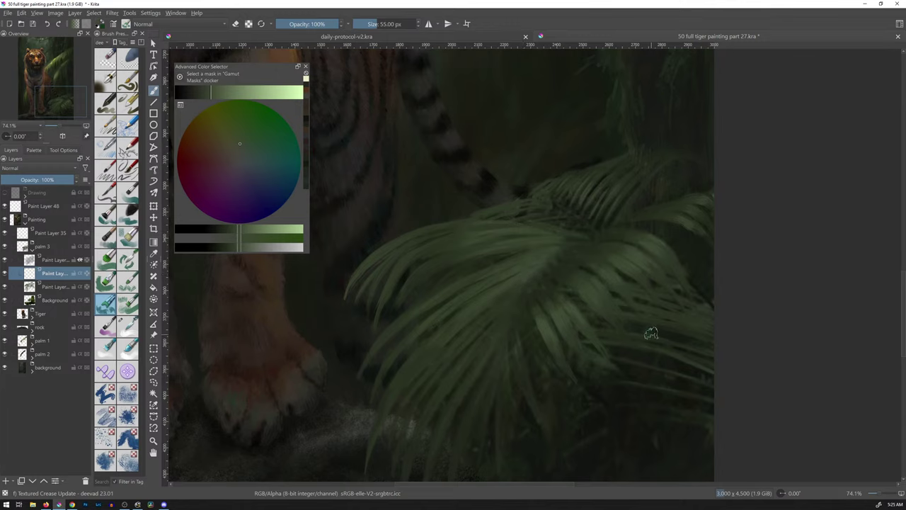
ctrl+click(298, 334)
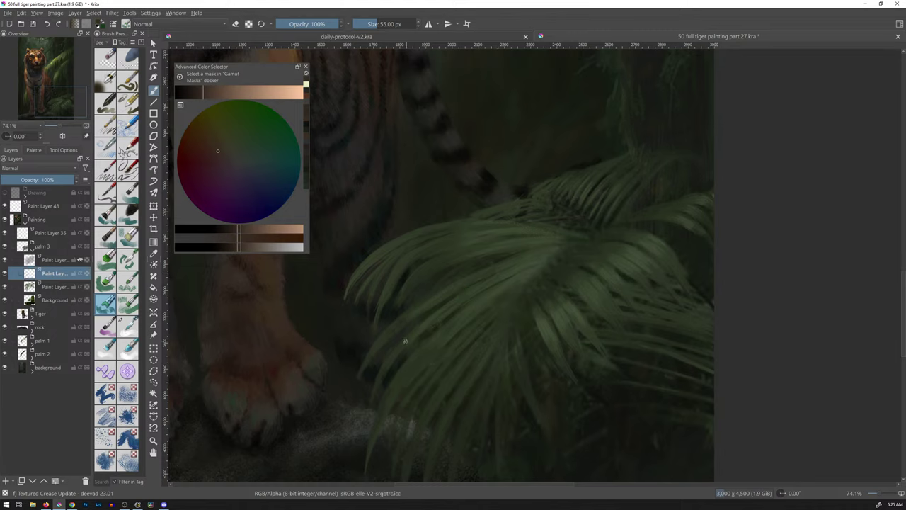
ctrl+click(347, 382)
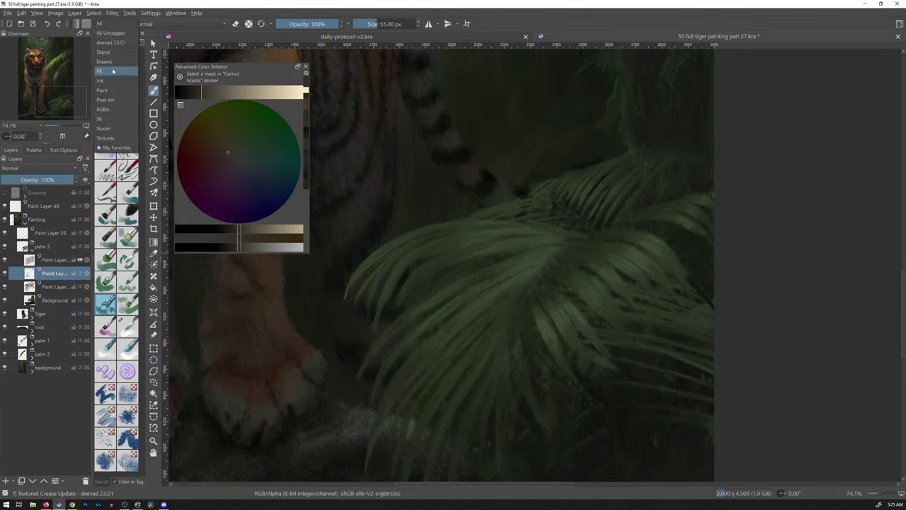
Step: Choose the Bristles-2 Flat Rough brush preset at about 40 px
scroll(134, 272, down, 3)
click(130, 197)
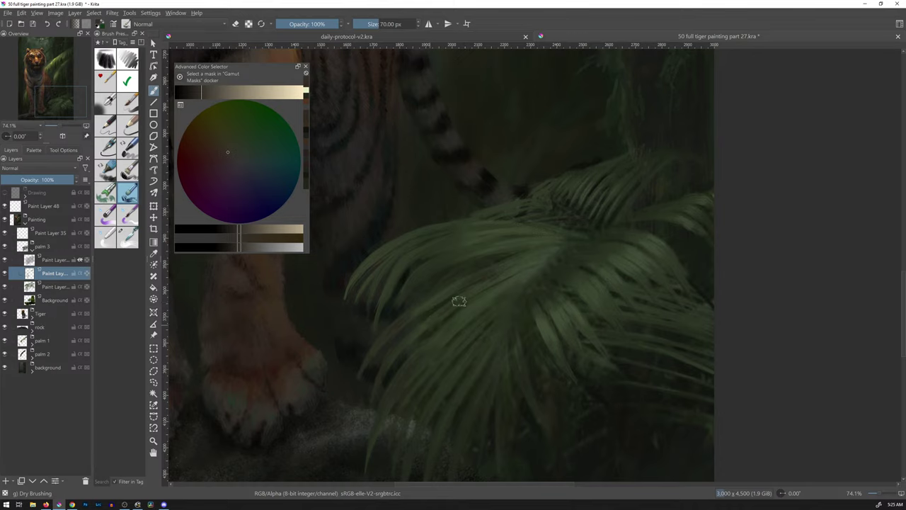
drag(478, 316, 479, 315)
click(130, 171)
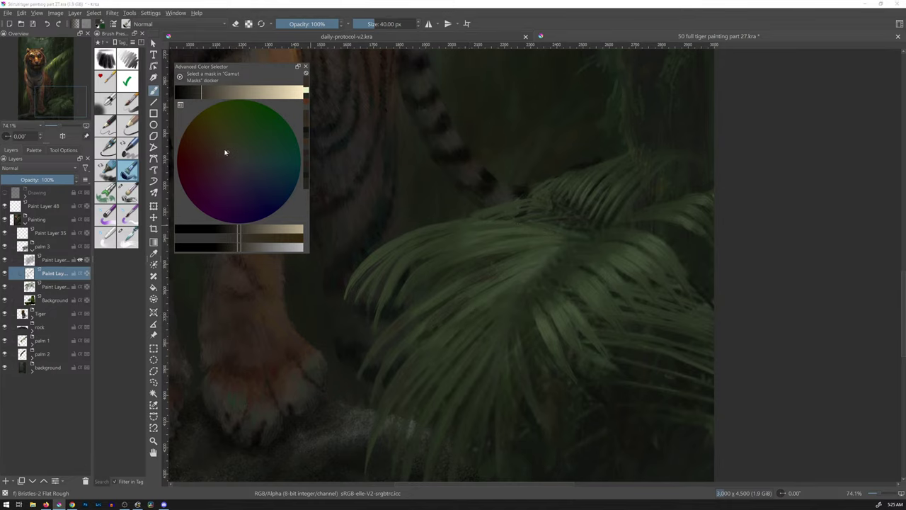
Step: Sample olive and yellow-greens from the palm leaves, brighten the colour, and dab it onto the leaves
click(227, 192)
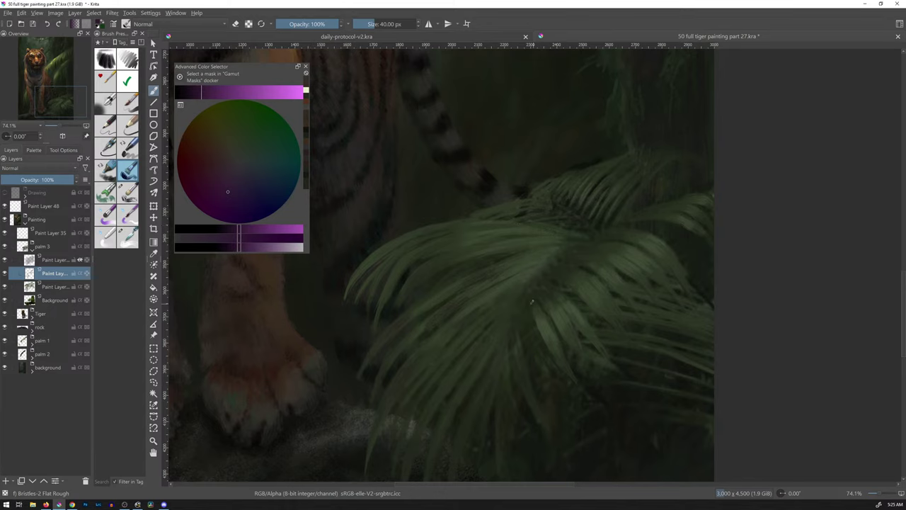
ctrl+click(557, 312)
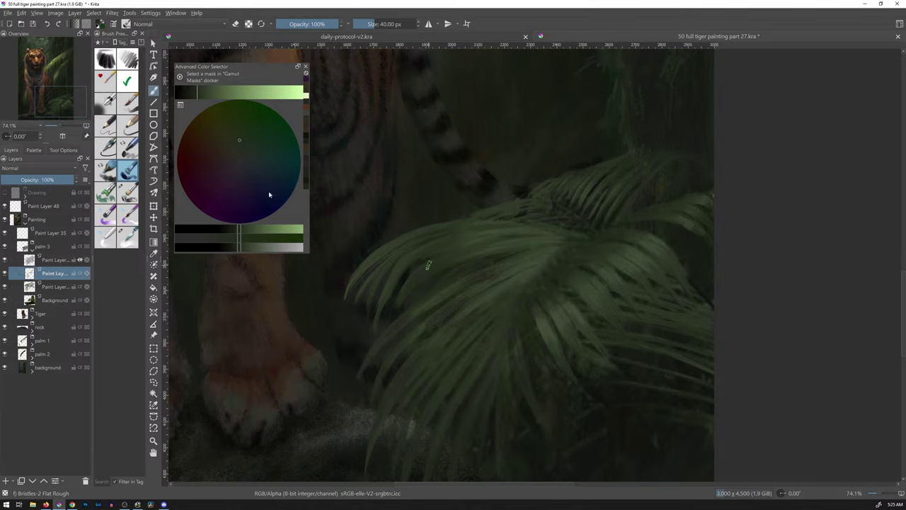
click(226, 182)
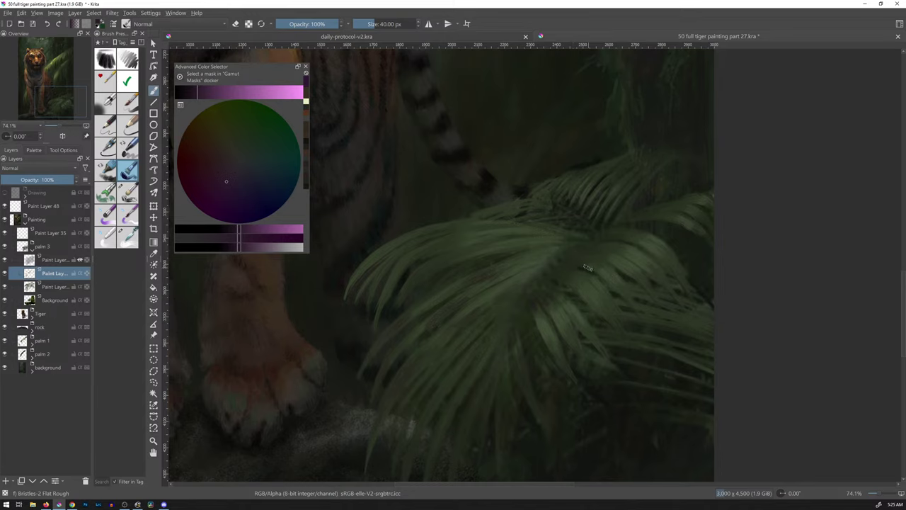
ctrl+click(567, 360)
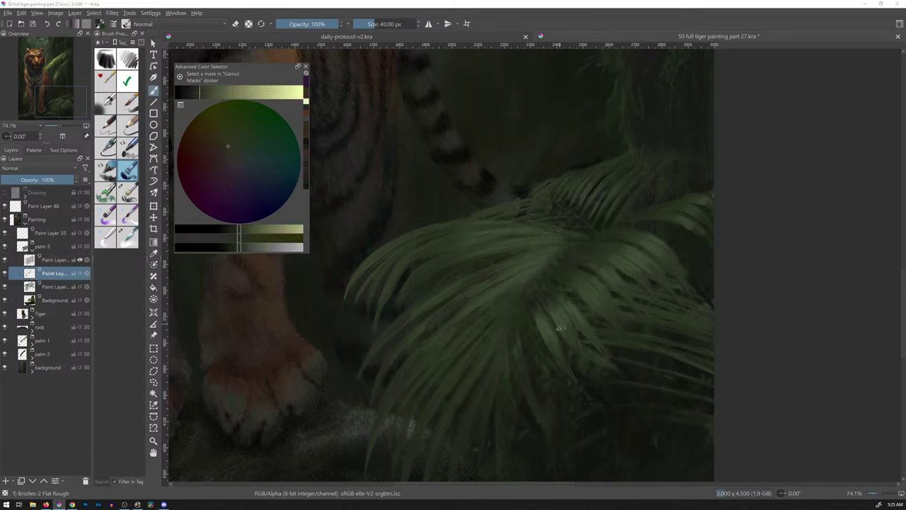
ctrl+click(559, 355)
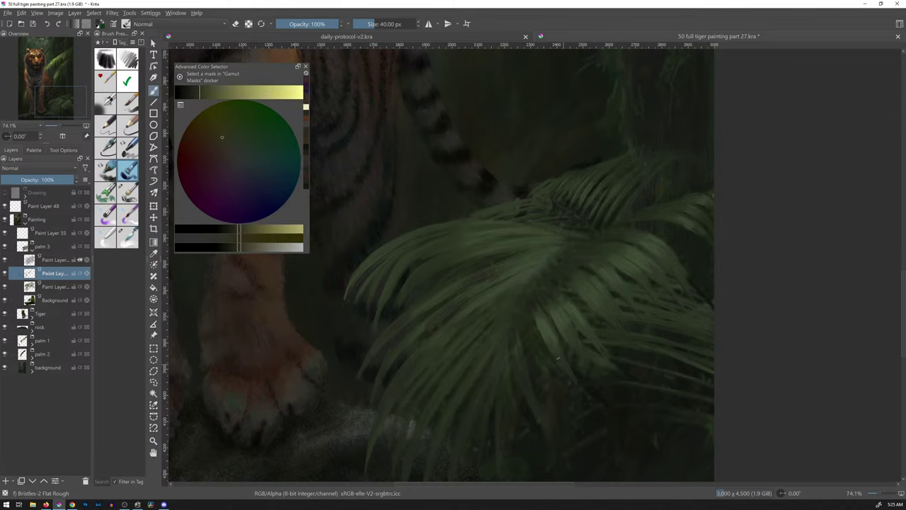
ctrl+click(569, 375)
key(l)
key(l)
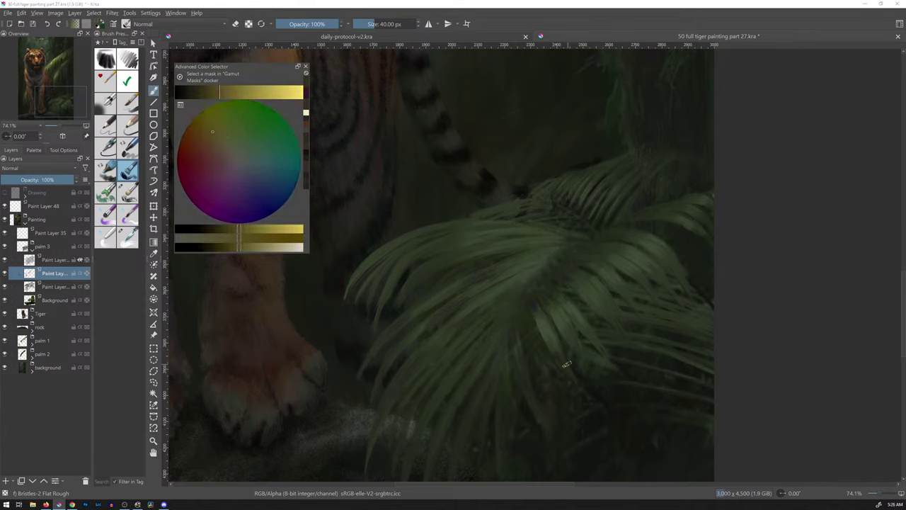
click(567, 365)
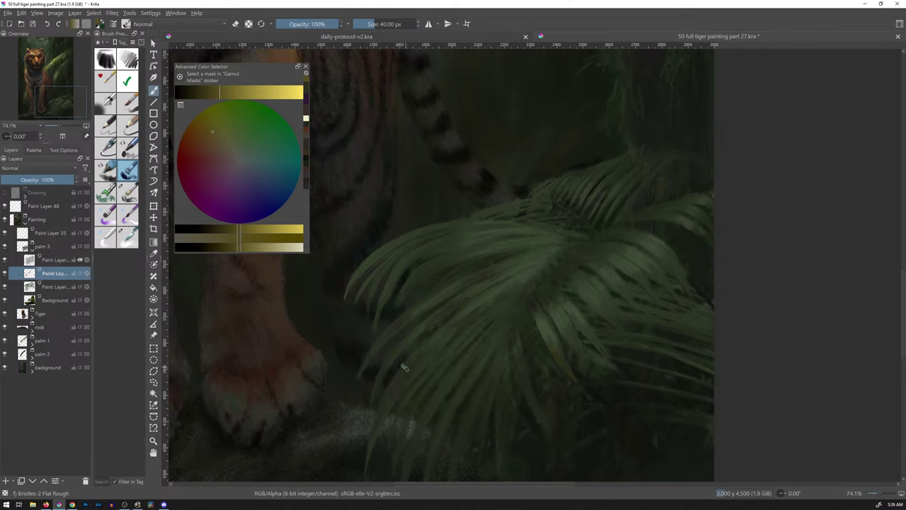
Step: Paint a small tan stroke on the leaves, then work the colour round to a warm orange
ctrl+click(433, 298)
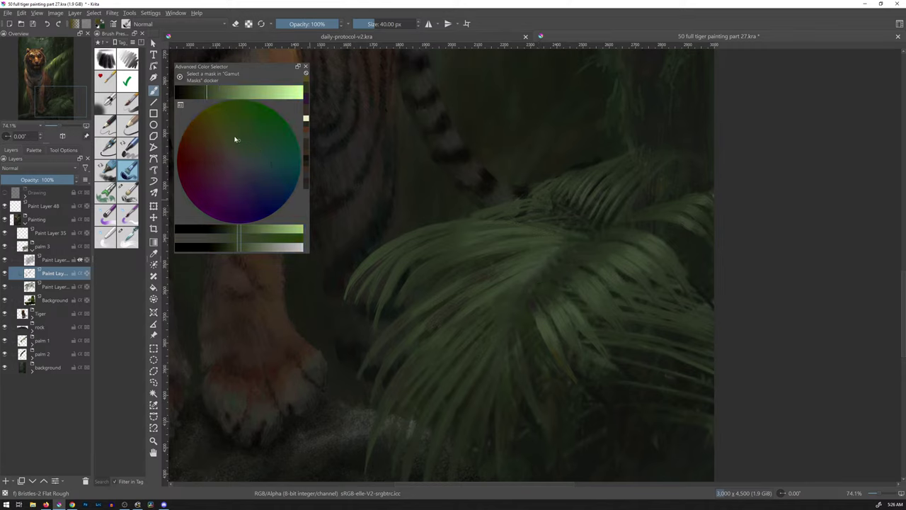
click(223, 148)
click(211, 141)
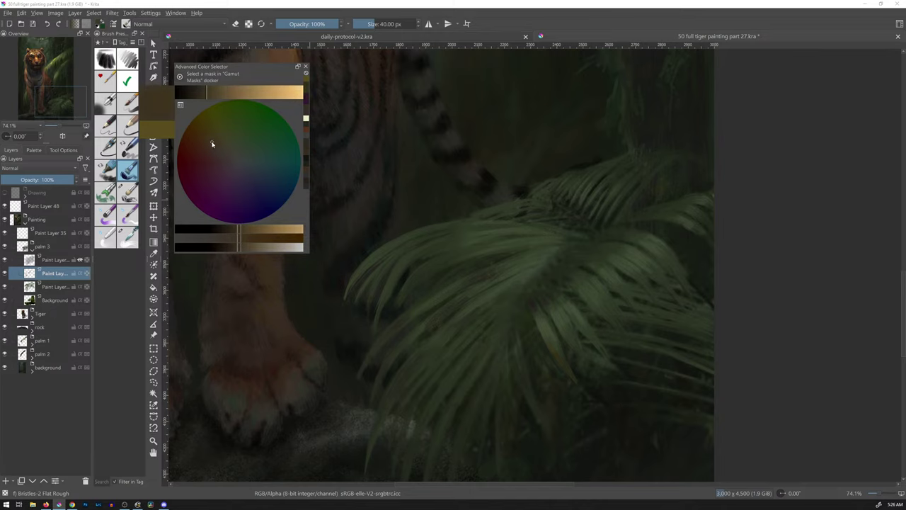
drag(407, 316, 433, 299)
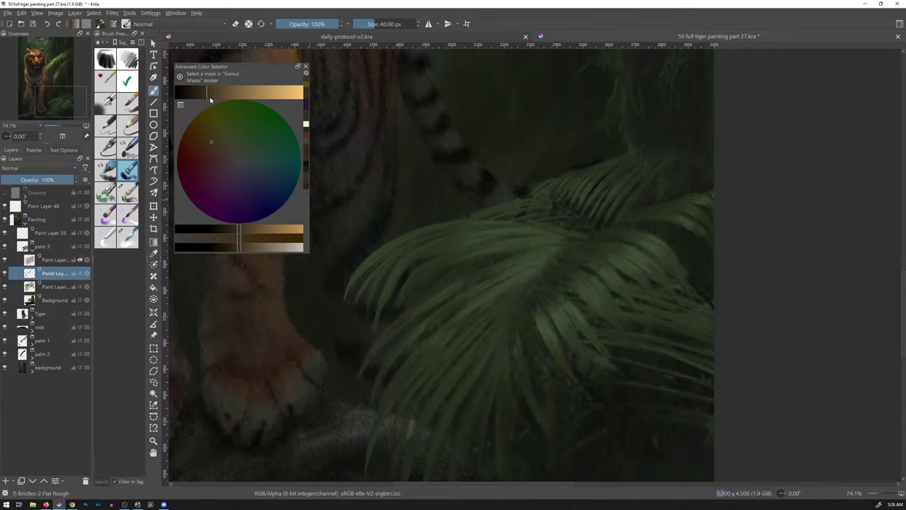
drag(211, 100, 228, 97)
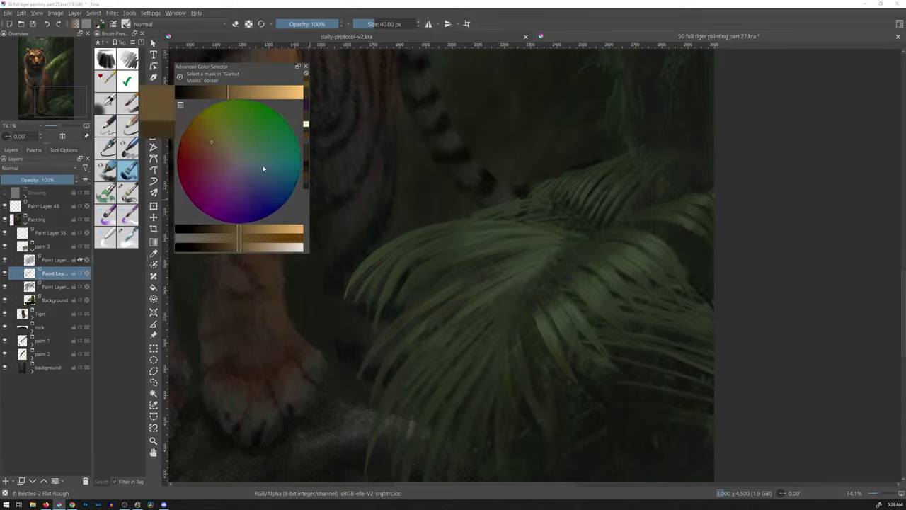
ctrl+click(521, 265)
click(217, 129)
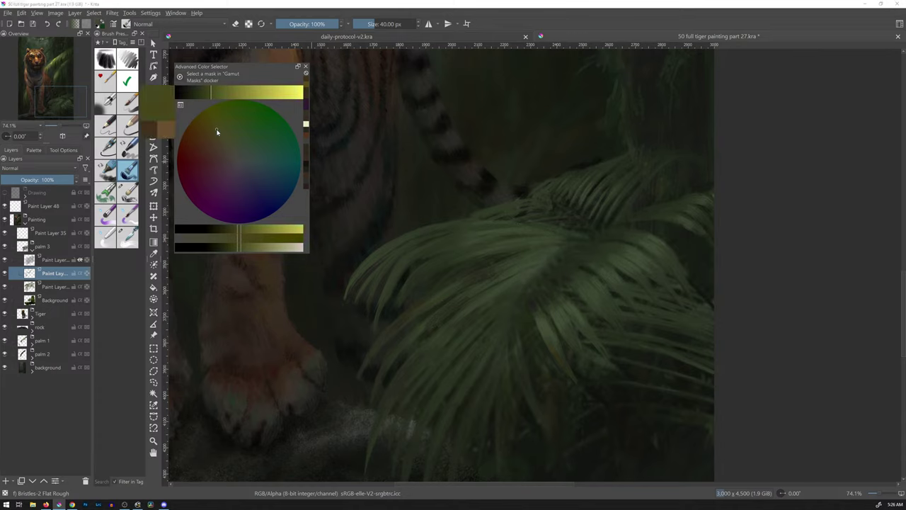
click(202, 135)
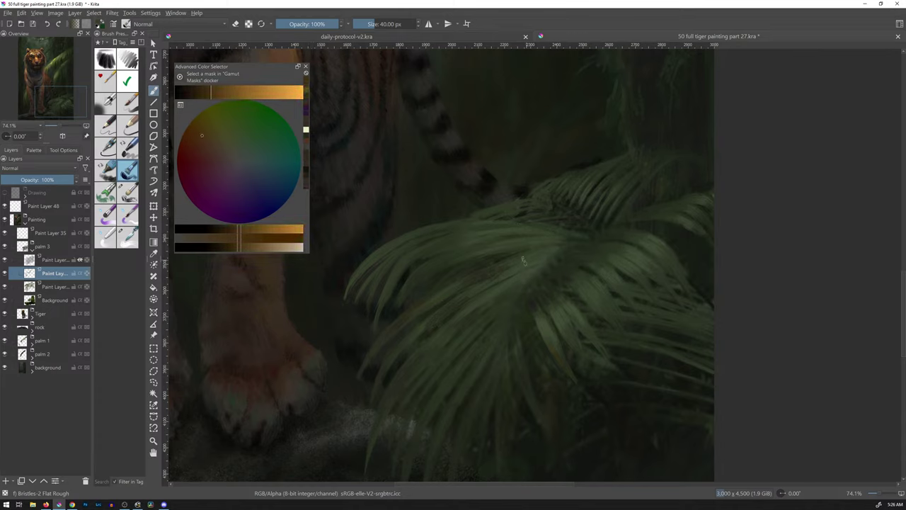
Step: Dab orange and yellow-tan touches onto the palm leaves using sampled, adjusted colours
ctrl+click(493, 292)
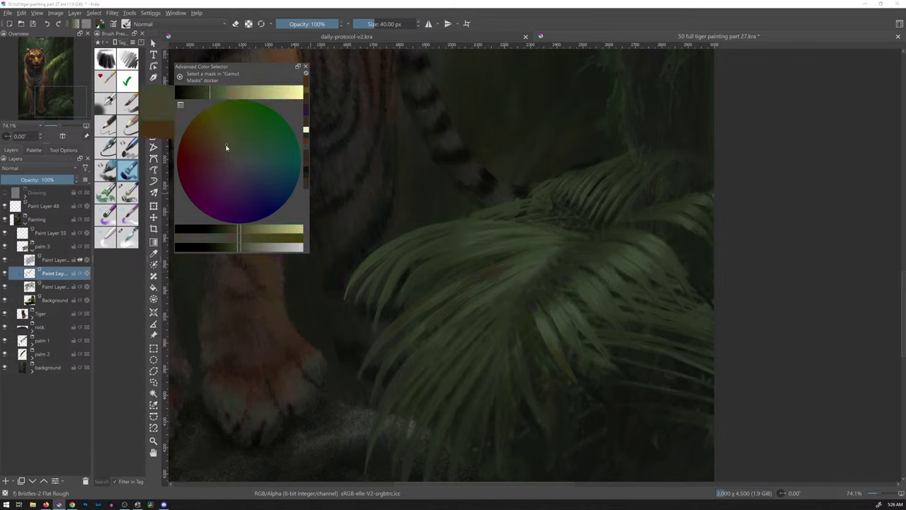
click(220, 152)
click(205, 145)
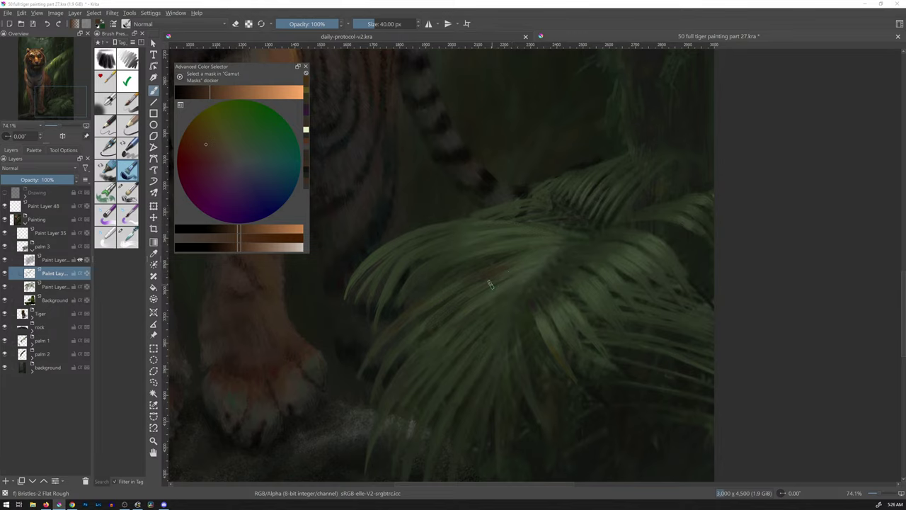
drag(489, 284, 497, 282)
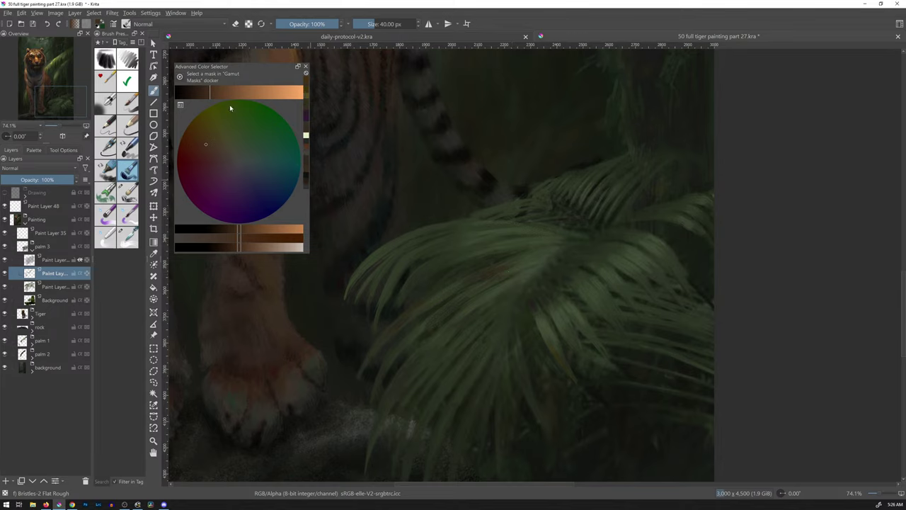
ctrl+click(368, 262)
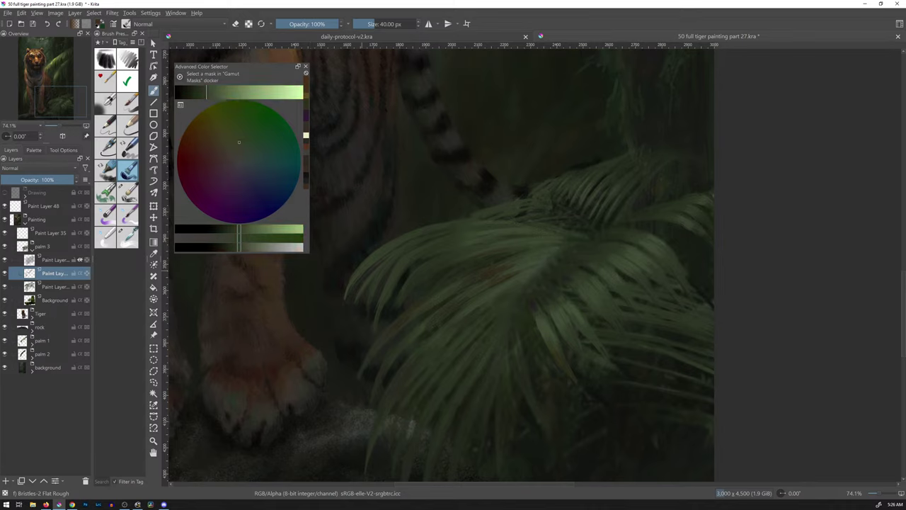
mouse_move(239, 144)
mouse_down()
mouse_move(213, 146)
mouse_move(220, 135)
mouse_up()
mouse_move(344, 294)
mouse_down()
mouse_move(364, 264)
mouse_move(352, 285)
mouse_up()
Step: Adjust the colour through olive and yellow to a saturated golden yellow, then check the whole painting
click(200, 92)
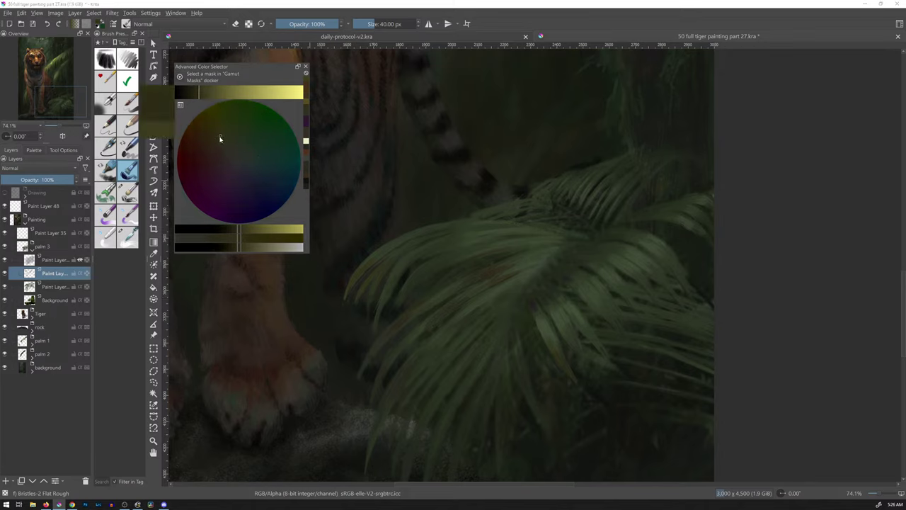
click(213, 143)
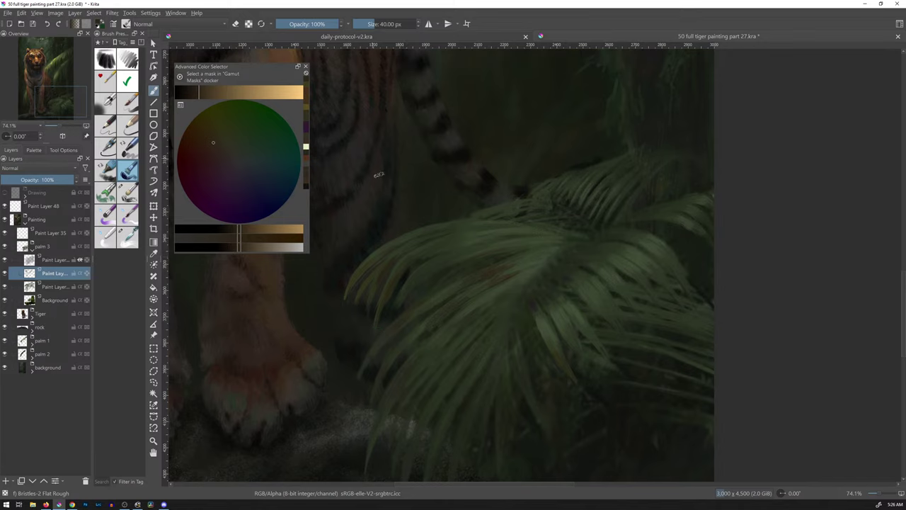
click(234, 141)
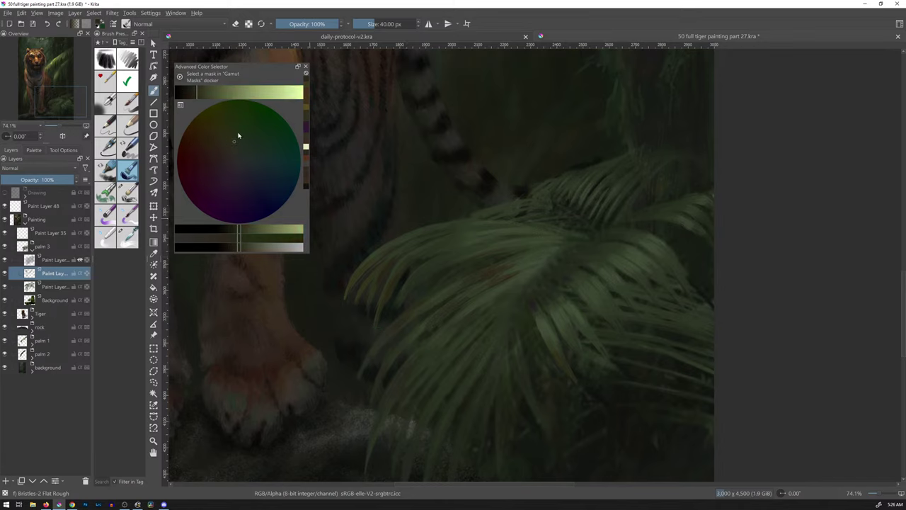
click(212, 122)
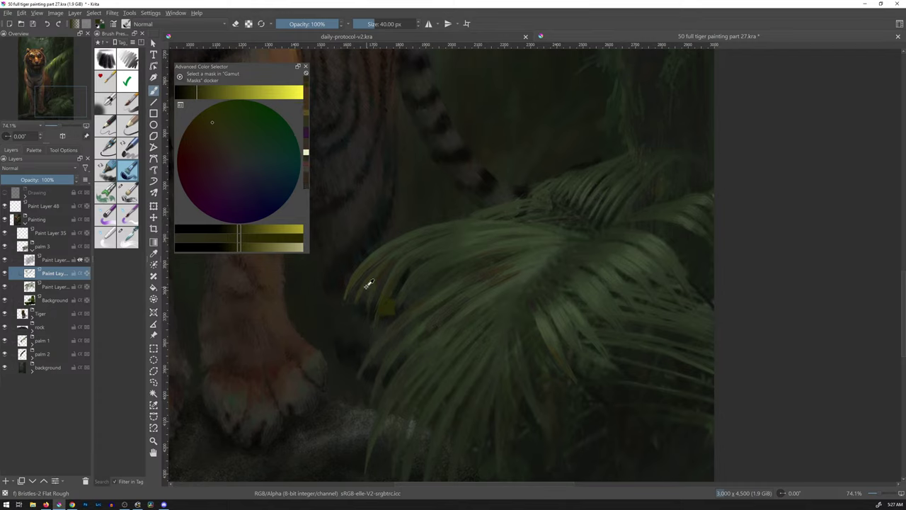
key(l)
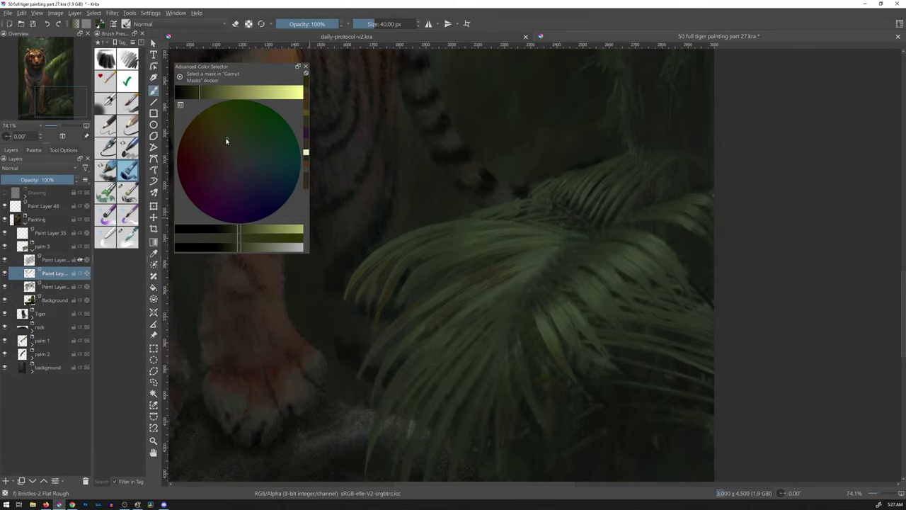
click(211, 134)
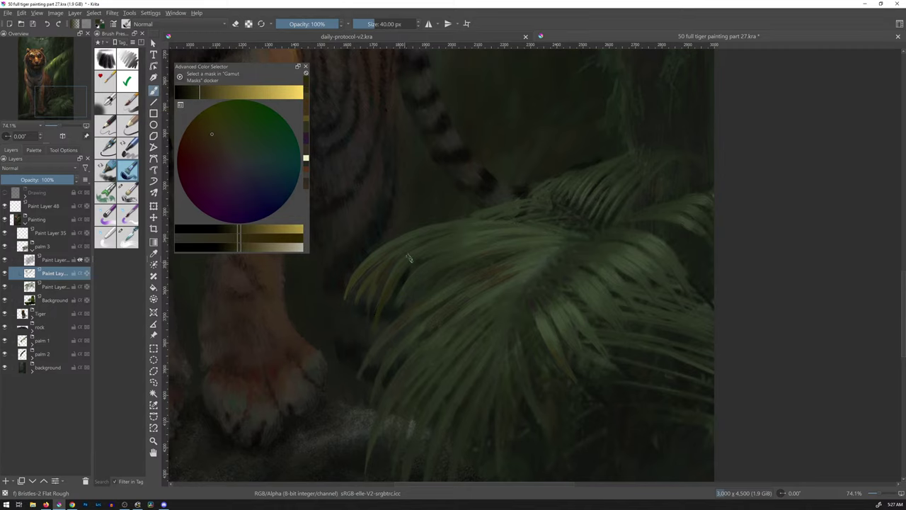
mouse_move(562, 277)
mouse_down()
mouse_move(529, 330)
mouse_move(569, 264)
mouse_up()
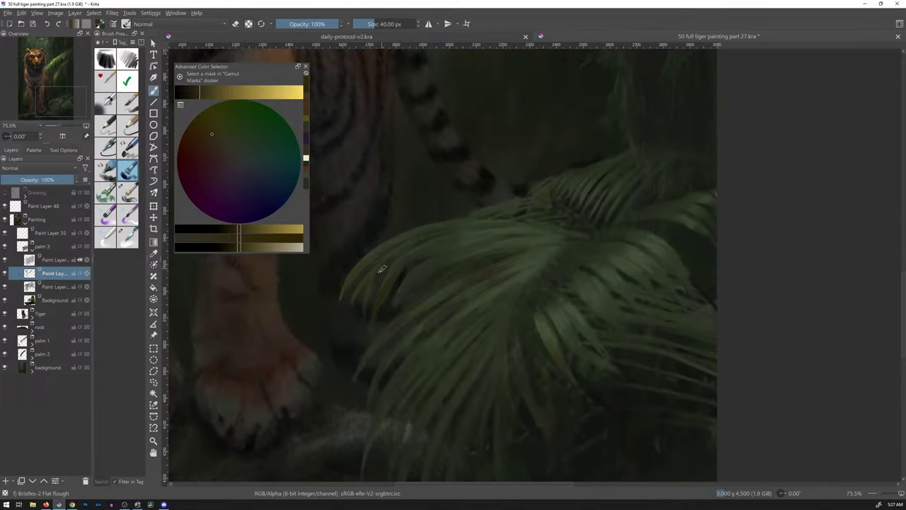
Step: Switch to the Blender Rake Smudge brush from the pop-up palette and enlarge it to 70 px
right_click(469, 243)
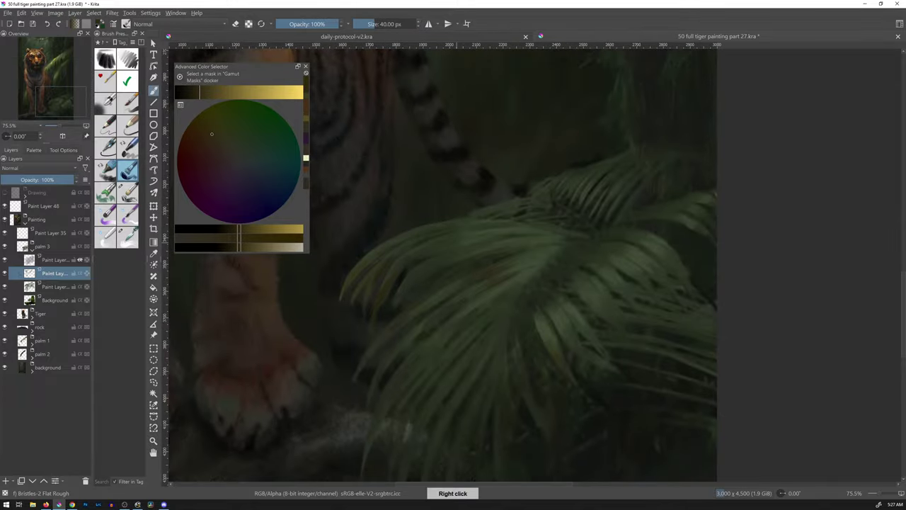
click(452, 206)
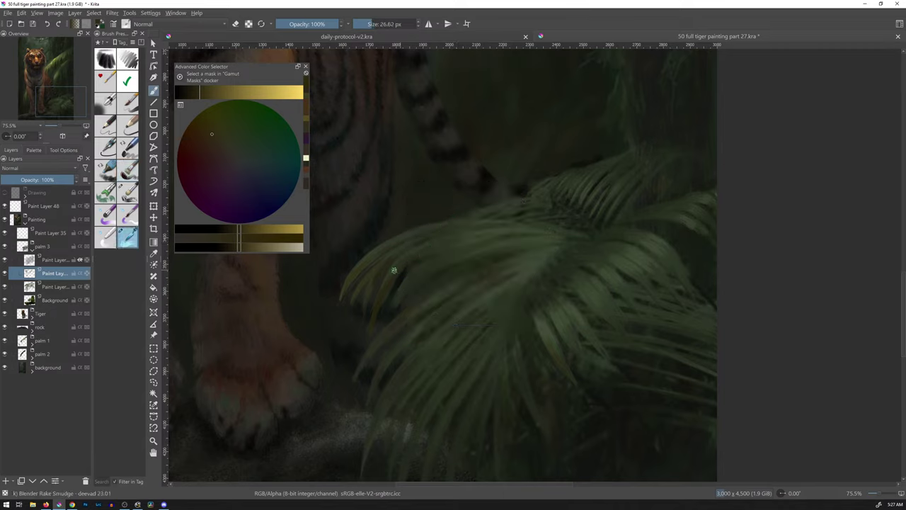
key(bracketright)
key(bracketright)
key(bracketright)
key(bracketright)
key(bracketright)
key(bracketright)
Step: Pick a pale teal colour and select the Dry Brushing preset
ctrl+click(527, 278)
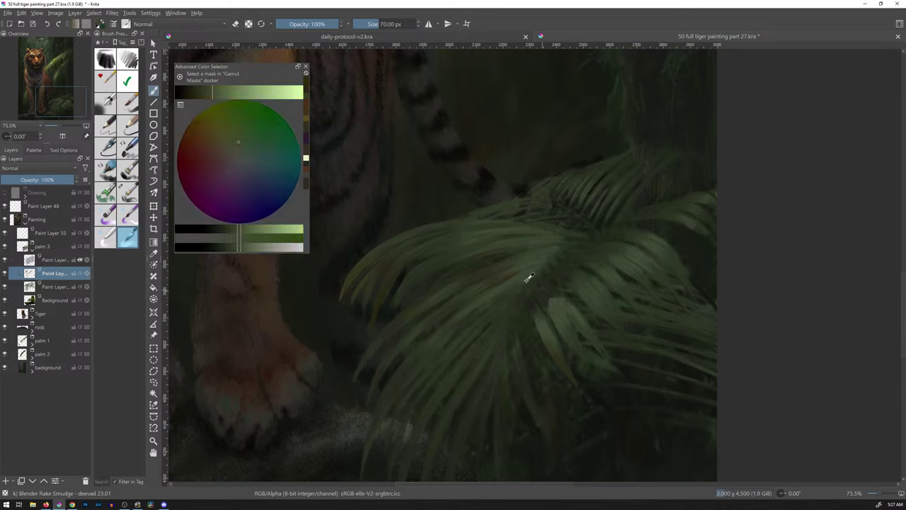
click(263, 162)
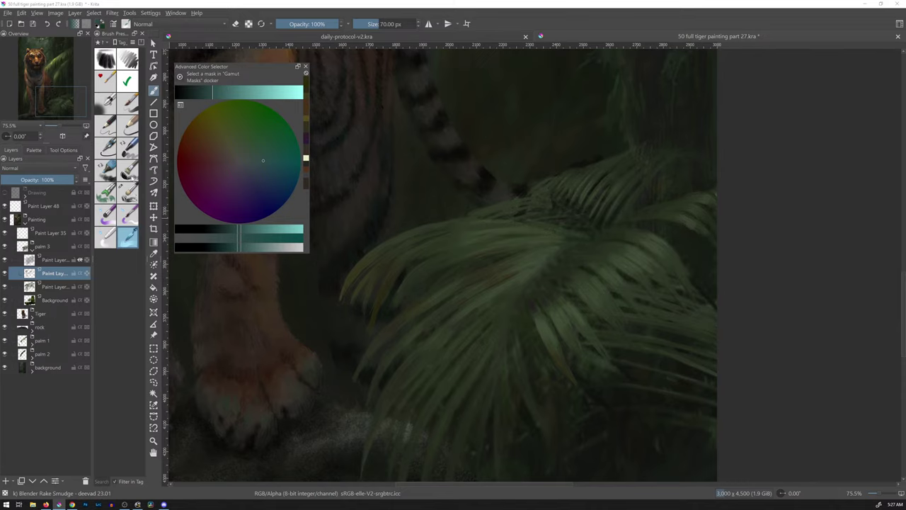
click(128, 193)
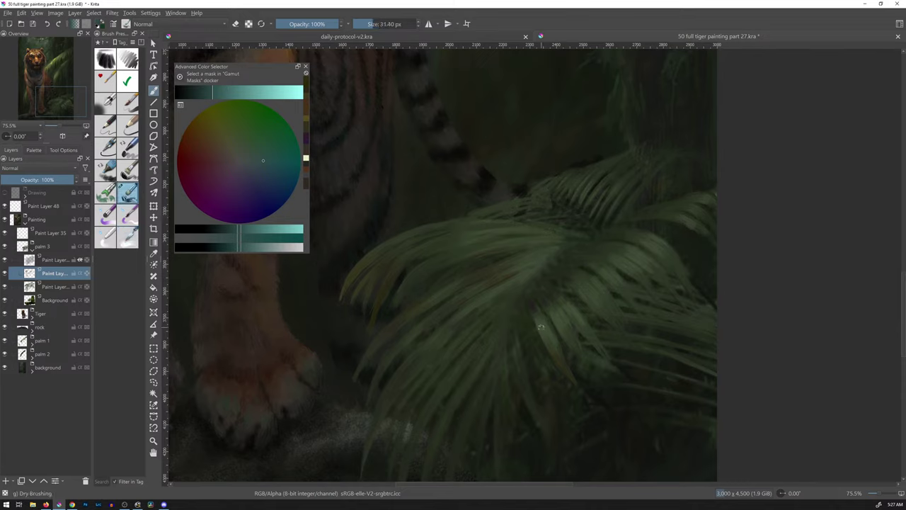
Step: Dry-brush faint strokes over the fronds, sample a saturated frond green, and resize the brush to about 40 px
drag(541, 327, 555, 352)
key(bracketright)
key(bracketright)
key(bracketright)
key(bracketright)
key(bracketright)
ctrl+click(560, 313)
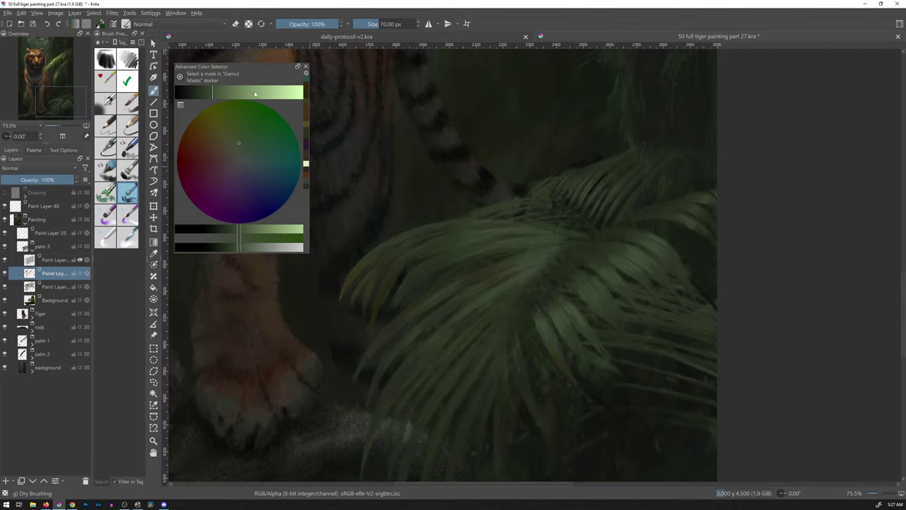
click(251, 145)
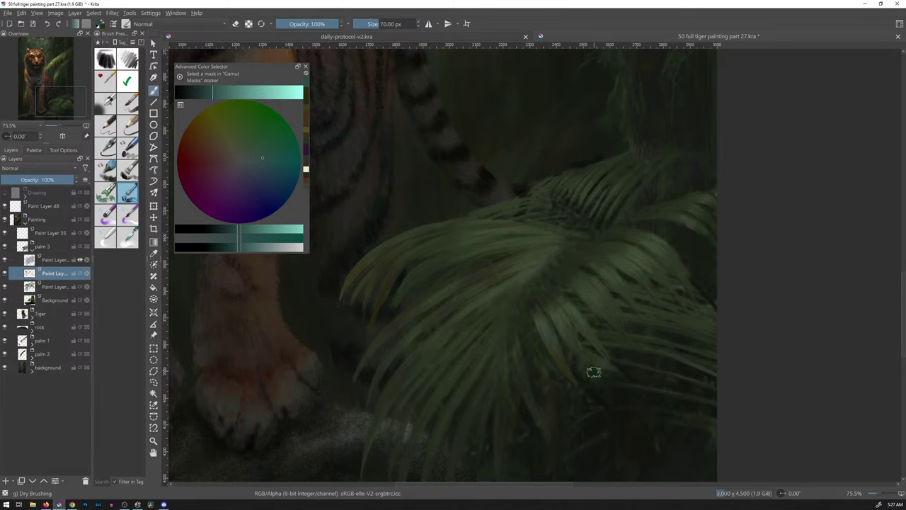
key(ctrl)
ctrl+click(563, 316)
key(bracketleft)
mouse_move(580, 283)
mouse_down()
mouse_move(601, 272)
mouse_move(589, 295)
mouse_up()
Step: Switch to the Chris Drawing brush at 15% opacity and 25 px, zoom in, and choose a light teal-green
click(137, 128)
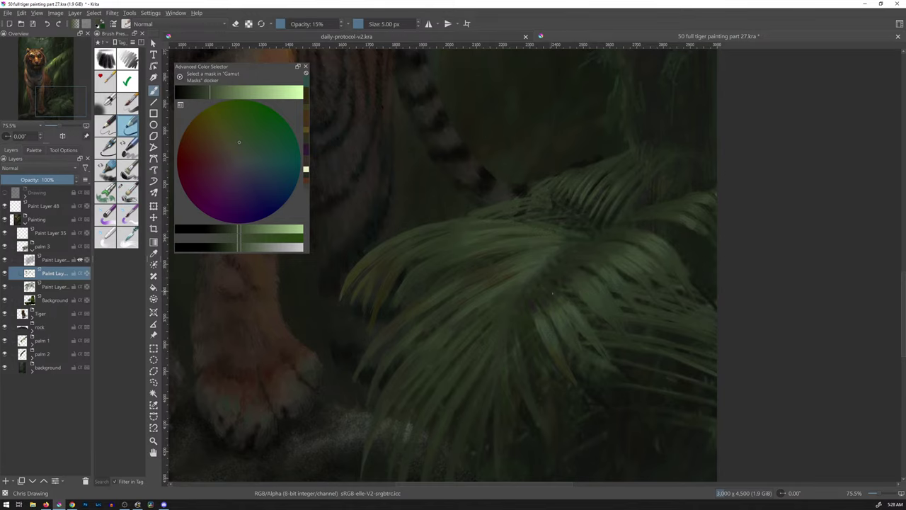
mouse_move(553, 293)
mouse_down()
mouse_move(555, 304)
mouse_move(564, 298)
mouse_up()
drag(571, 330, 597, 277)
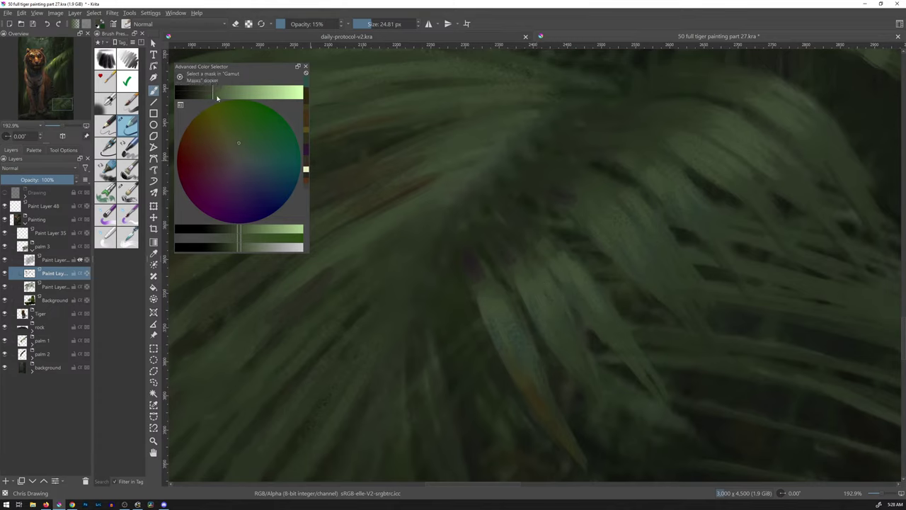
drag(218, 98, 221, 92)
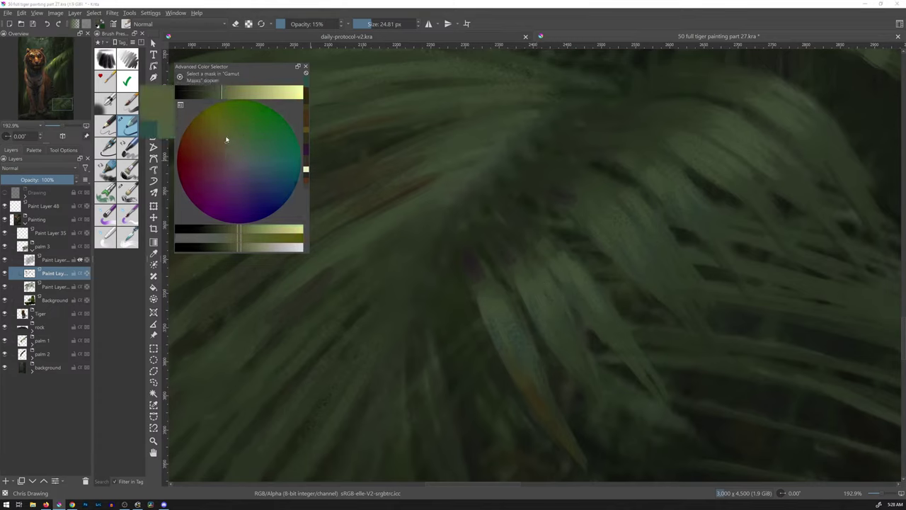
click(226, 140)
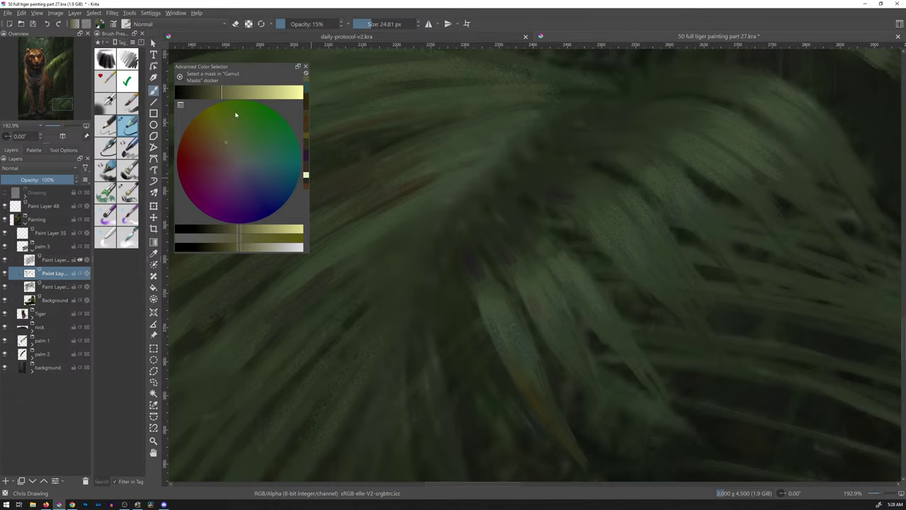
click(227, 139)
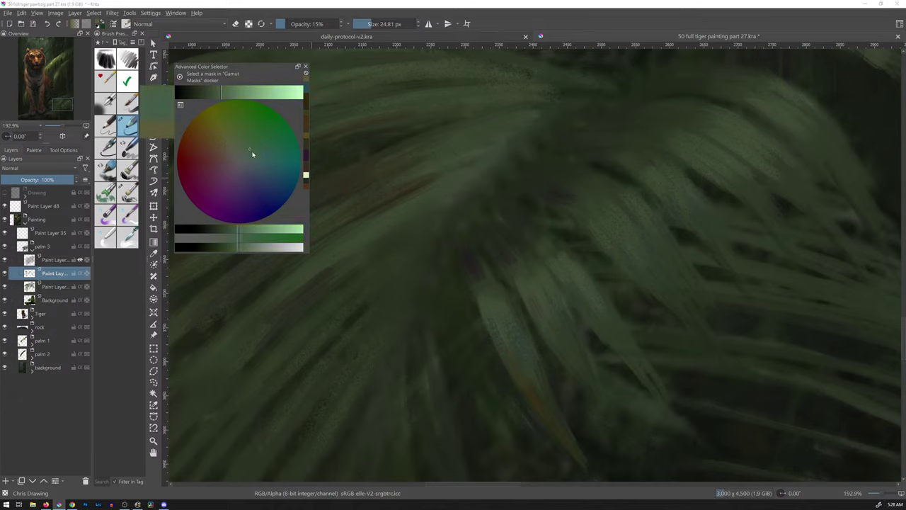
drag(224, 96, 230, 95)
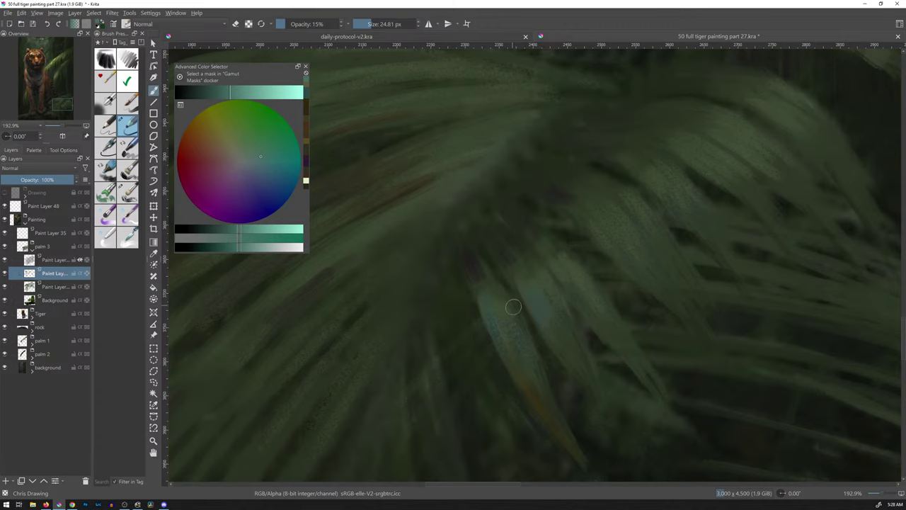
scroll(567, 281, down, 6)
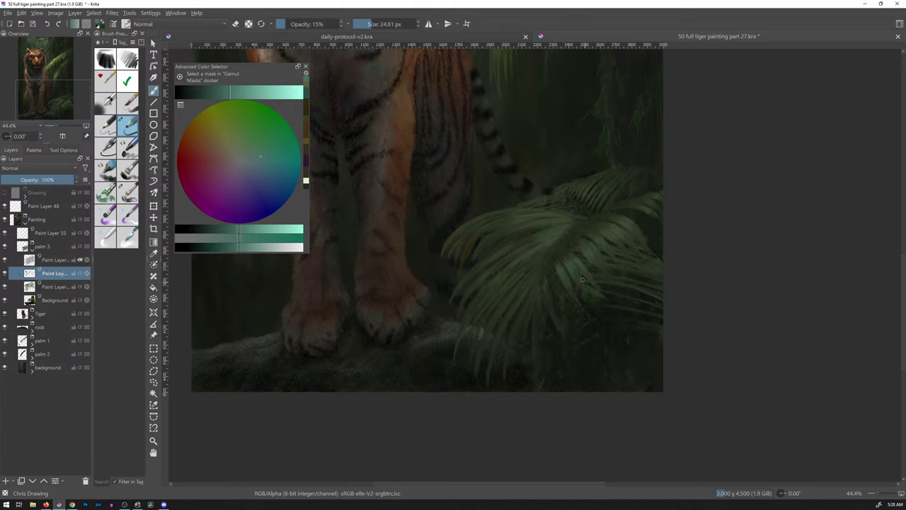
Step: Sample dark leaf greens, dab a lighter green on a leaf, undo it, and lighten the colour
ctrl+click(543, 241)
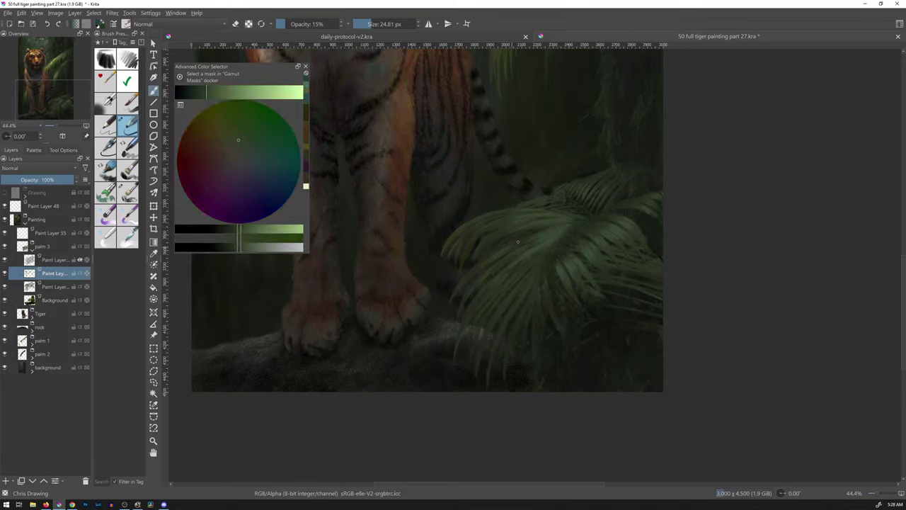
ctrl+click(518, 246)
drag(513, 249, 502, 247)
key(ctrl+z)
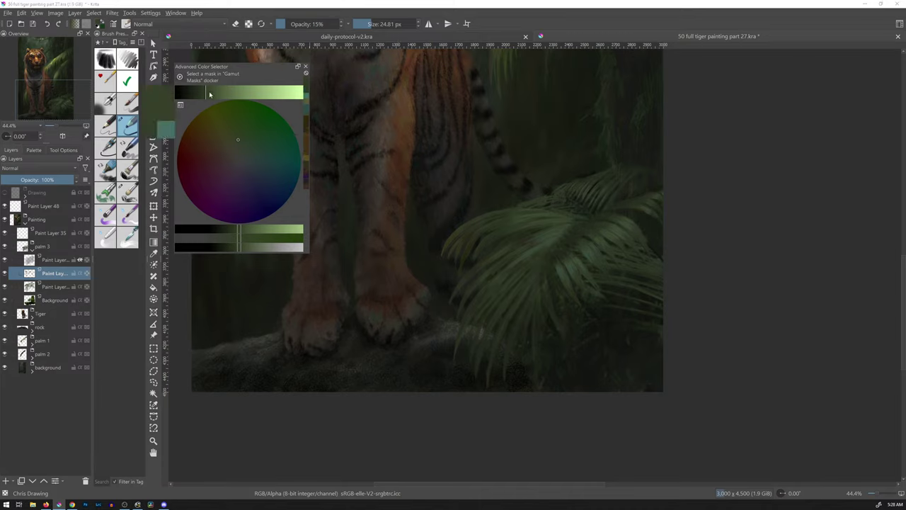
key(l)
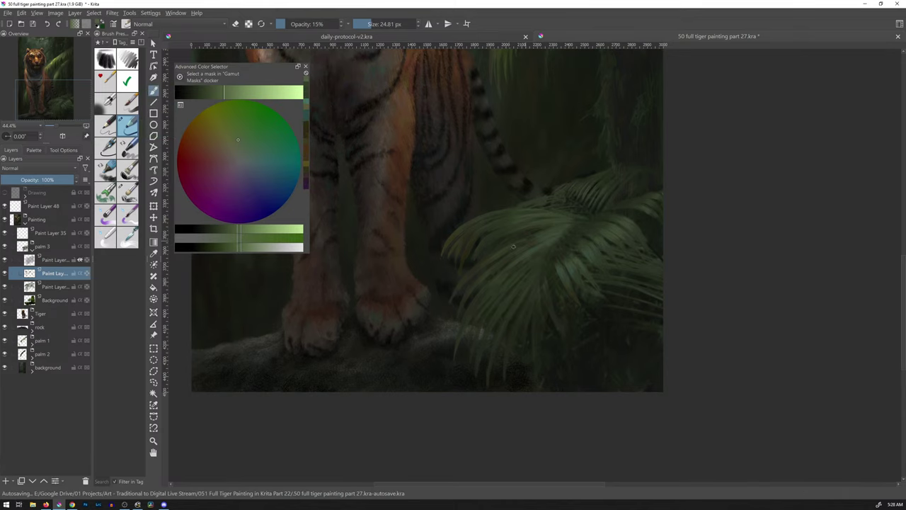
Step: Sample a lighter leaf green and dab faint highlights on the fronds, undoing the last dabs
scroll(520, 262, up, 4)
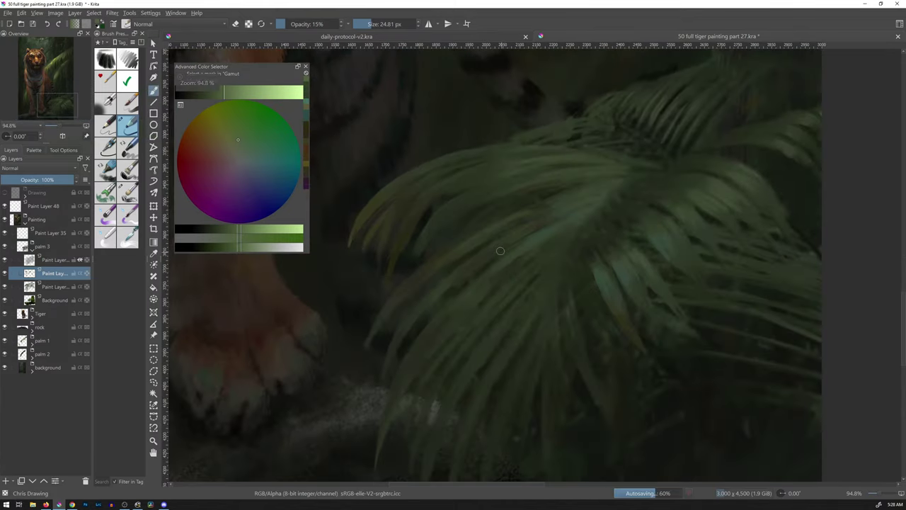
key(k)
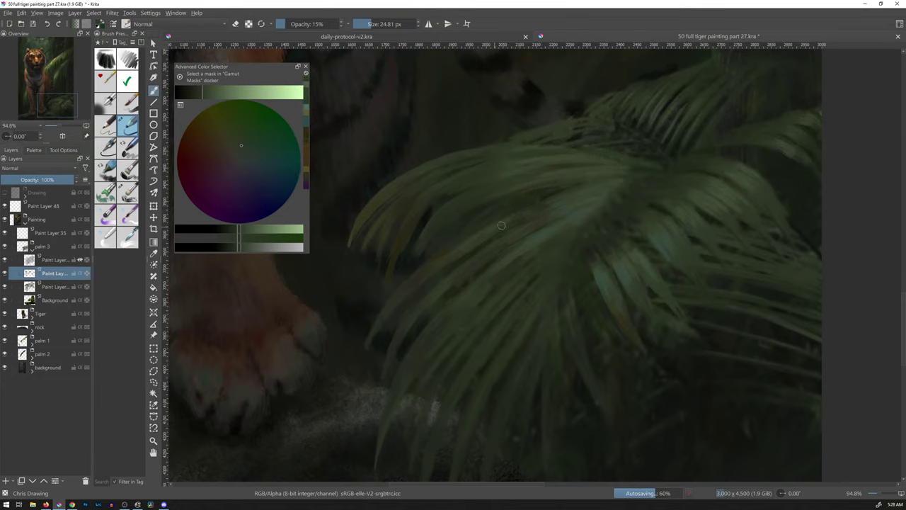
ctrl+click(495, 254)
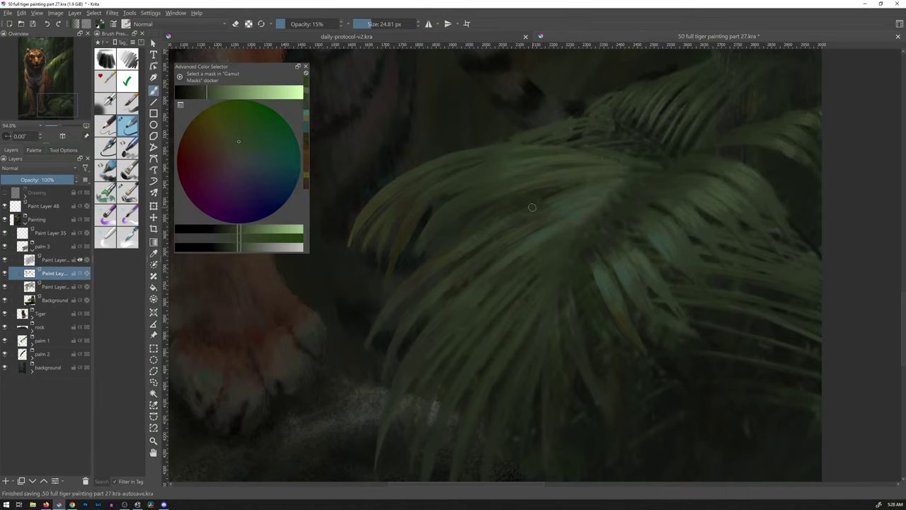
click(493, 275)
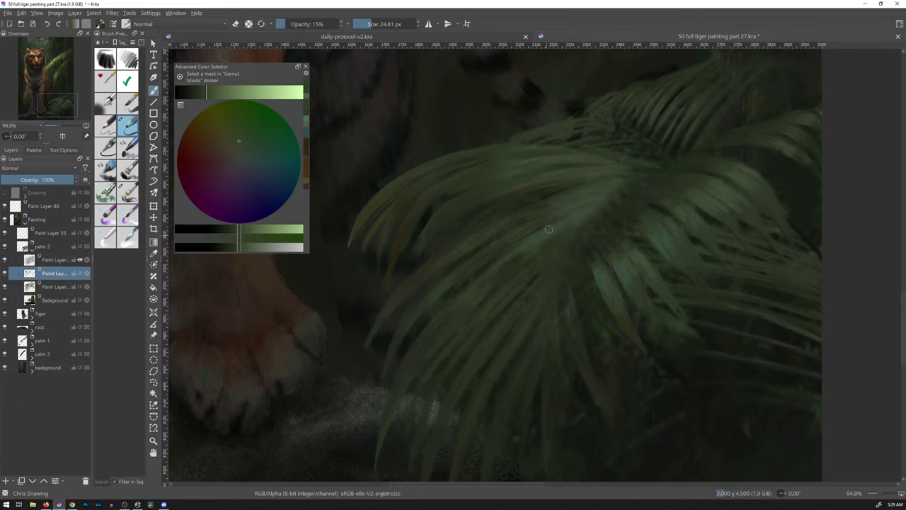
click(529, 279)
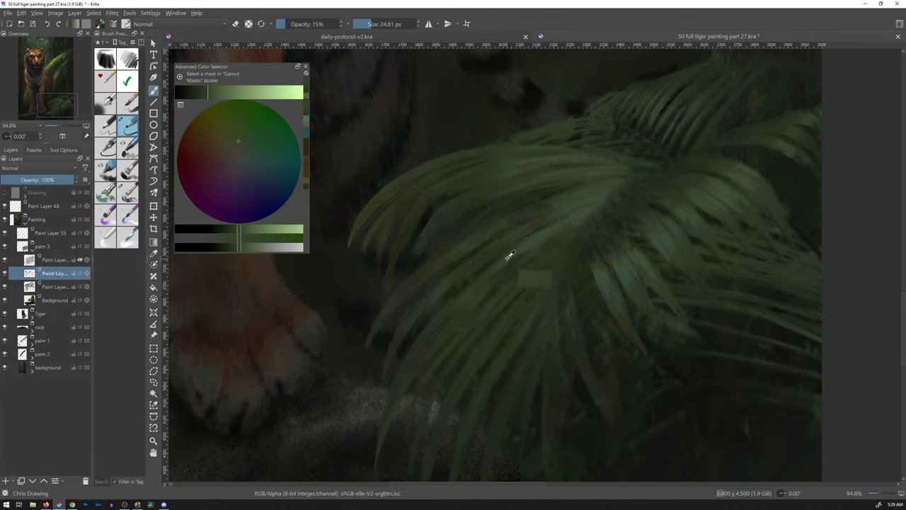
click(544, 279)
key(ctrl+z)
key(ctrl+z)
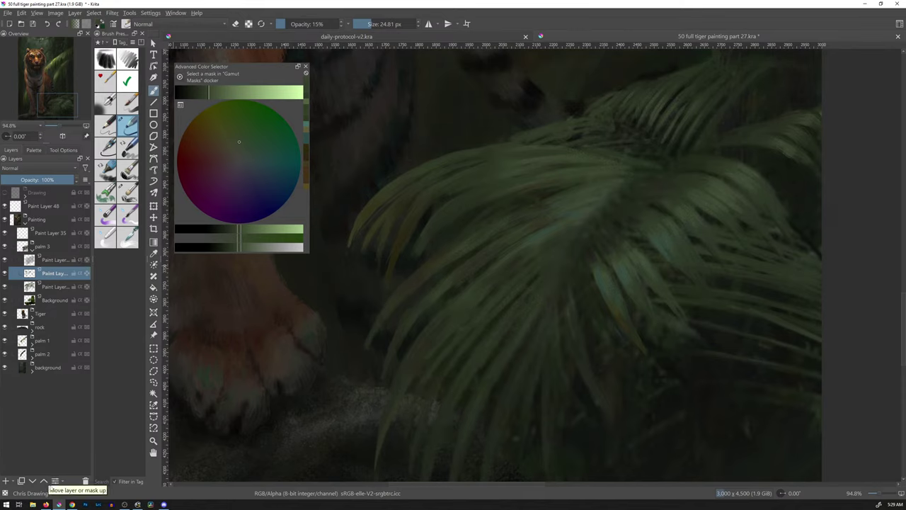
Step: Move the current paint layer up one slot, then zoom around the lower-right palm fronds
click(44, 481)
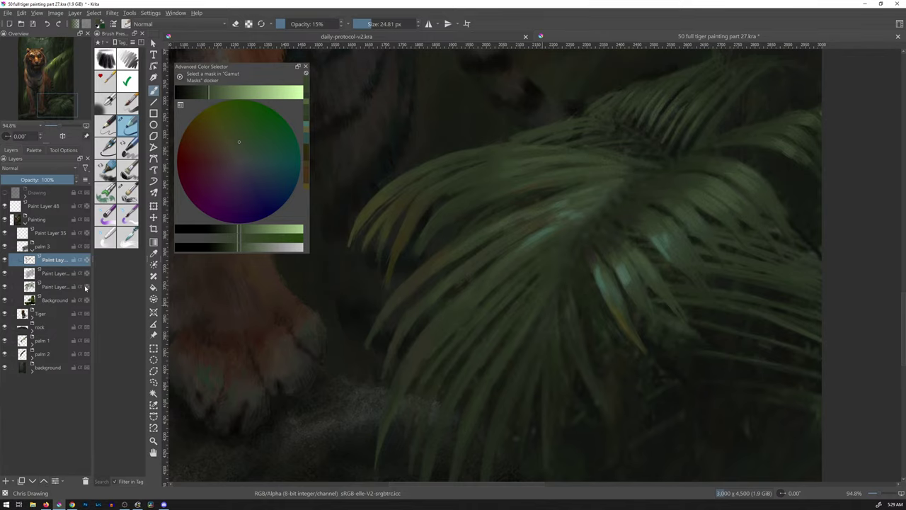
scroll(550, 233, down, 6)
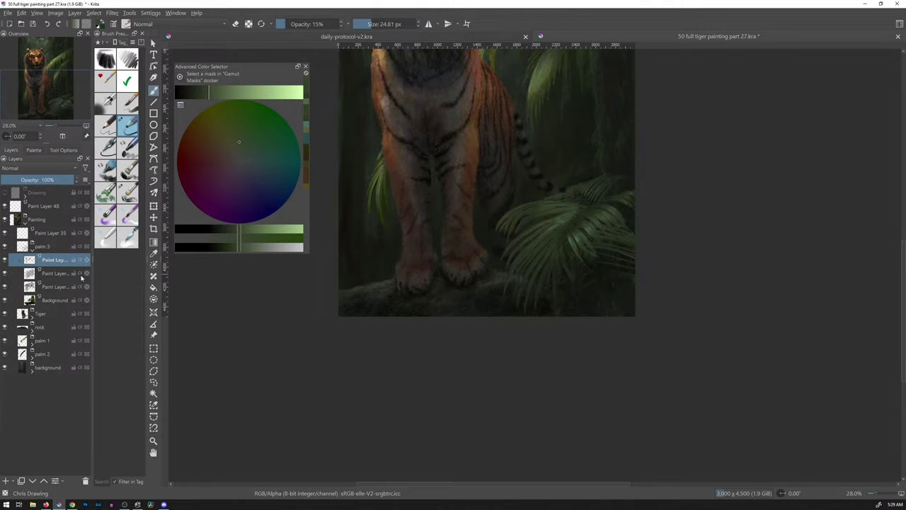
scroll(520, 197, down, 3)
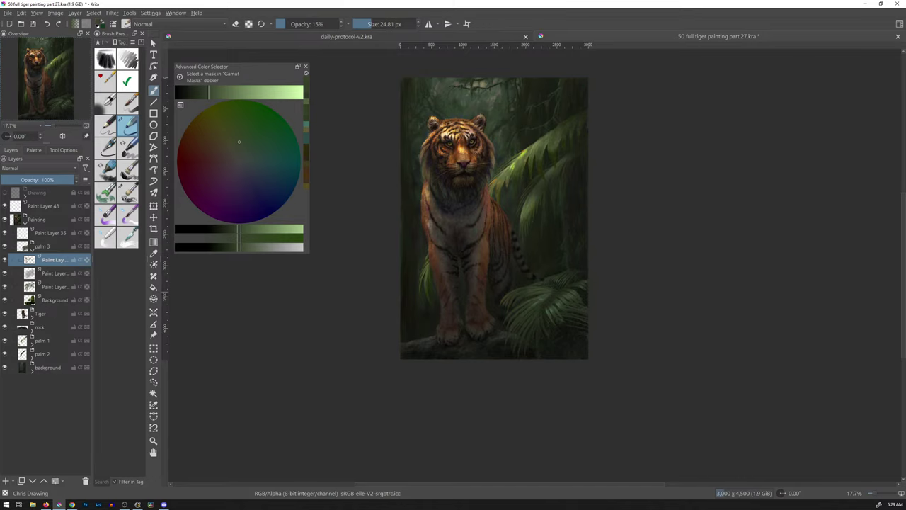
scroll(550, 314, up, 5)
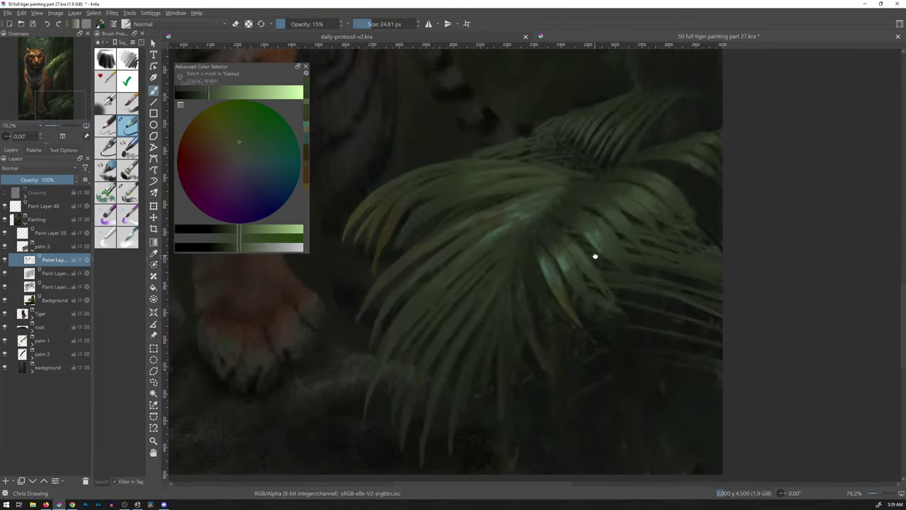
Step: Pick the Blender Rake Smudge preset from the pop-up palette and enlarge its size
right_click(508, 238)
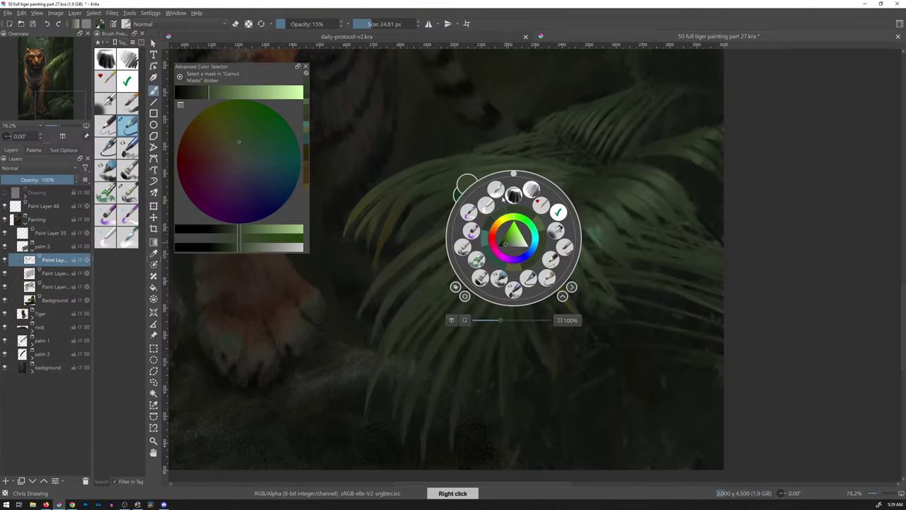
click(496, 189)
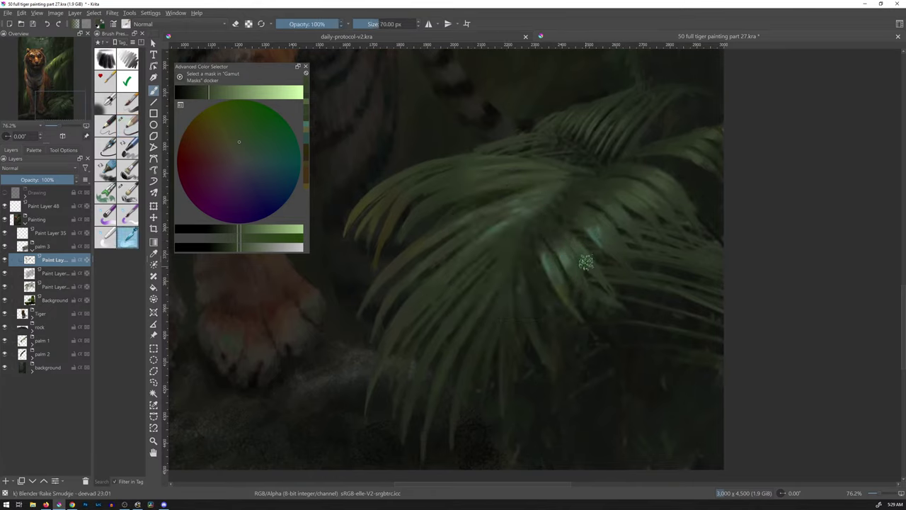
drag(586, 263, 571, 267)
Step: Set the low-opacity drawing brush preset as the active brush in eraser mode
key(slash)
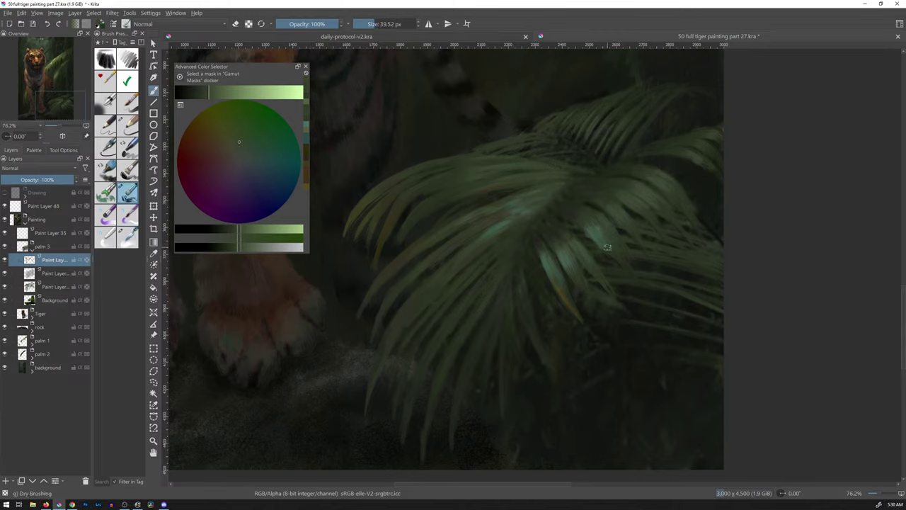
key(e)
click(128, 127)
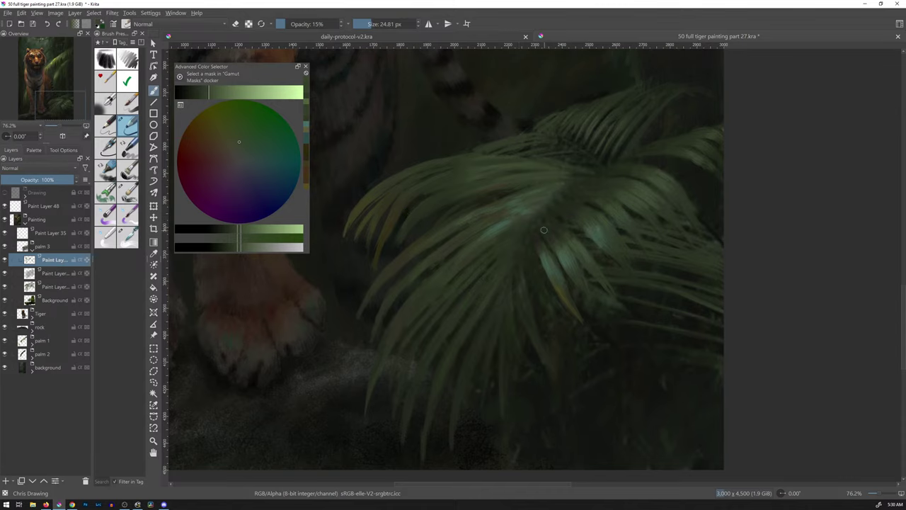
key(e)
Step: Zoom out and centre the whole painting, then sample a dark green from the palm leaves
drag(611, 261, 567, 328)
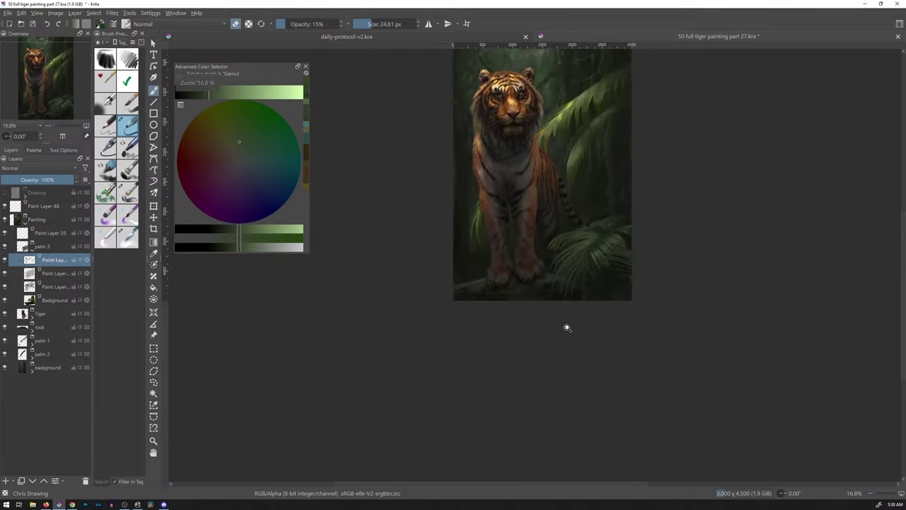
drag(597, 263, 560, 368)
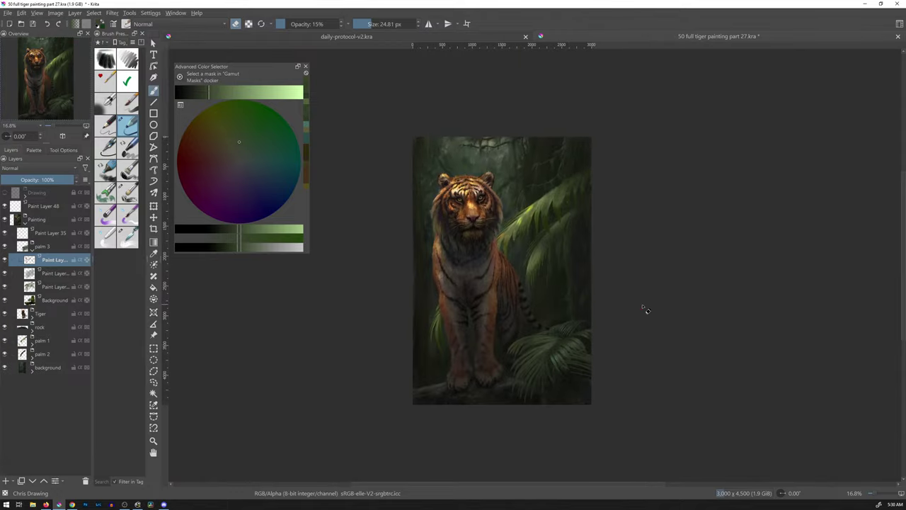
ctrl+click(536, 206)
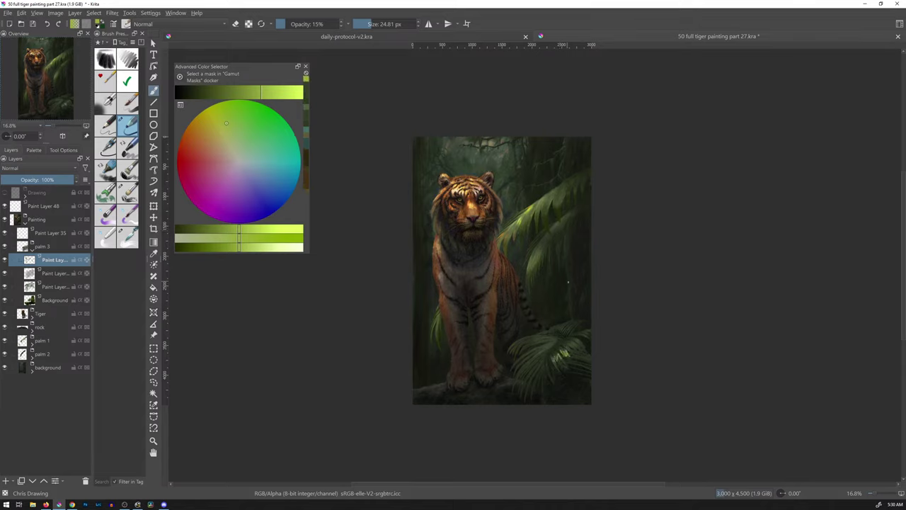
ctrl+click(565, 196)
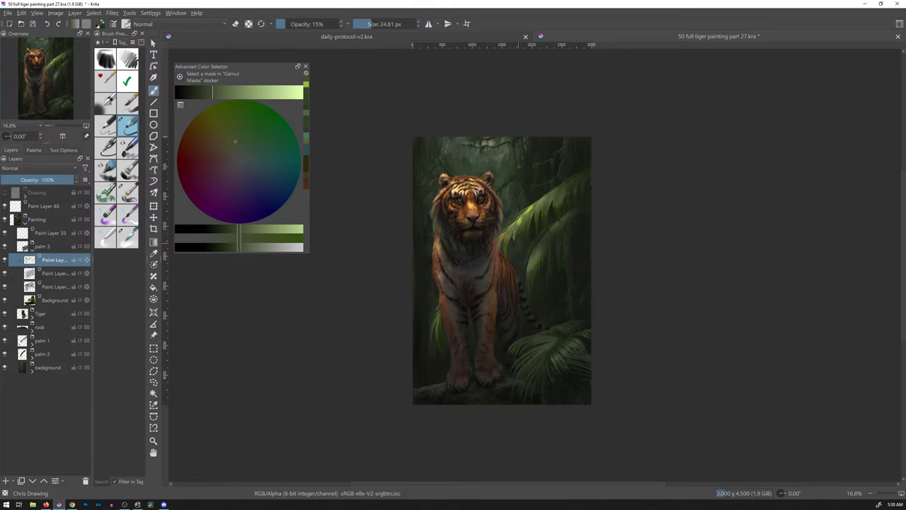
Step: Sample a yellow-olive from the leaves and paint a warm stroke along a lower palm leaf
drag(516, 262, 552, 197)
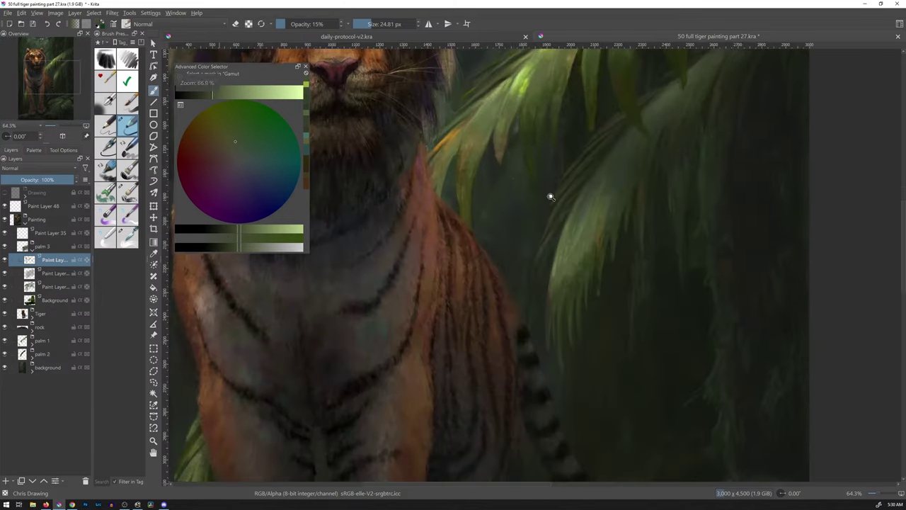
ctrl+click(460, 173)
mouse_move(593, 320)
mouse_down()
mouse_move(592, 273)
mouse_move(615, 328)
mouse_move(615, 198)
mouse_up()
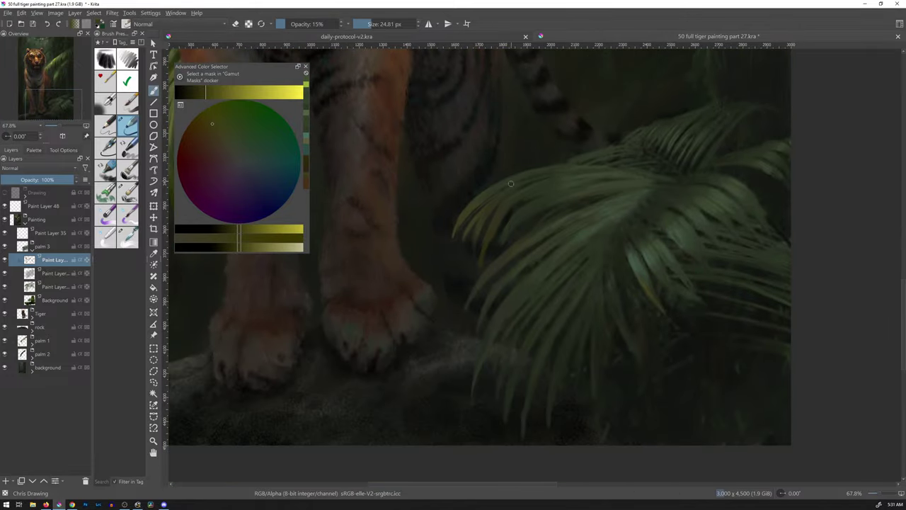
drag(511, 184, 493, 237)
Step: Sample light tan, dark green, lighter leaf green and yellowish olive near the tiger's paws, then zoom out
scroll(567, 211, down, 10)
scroll(559, 321, up, 3)
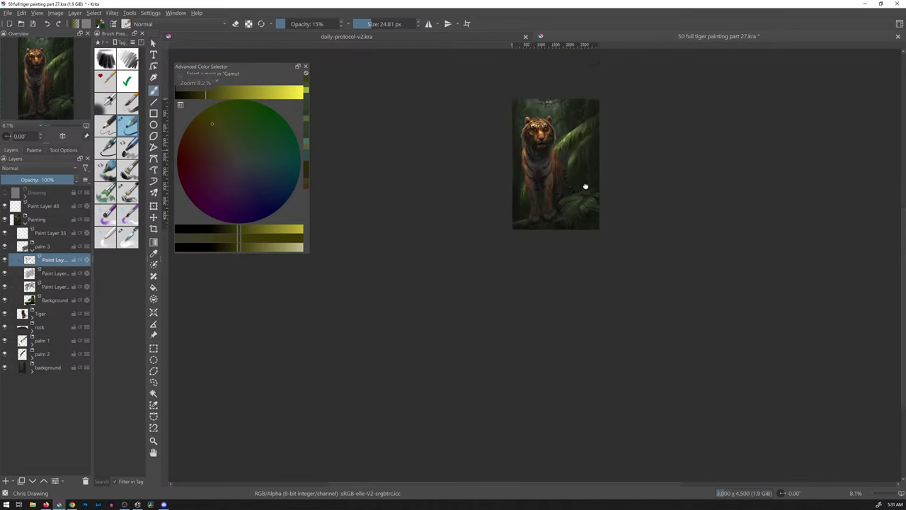
scroll(532, 283, up, 8)
scroll(571, 140, down, 1)
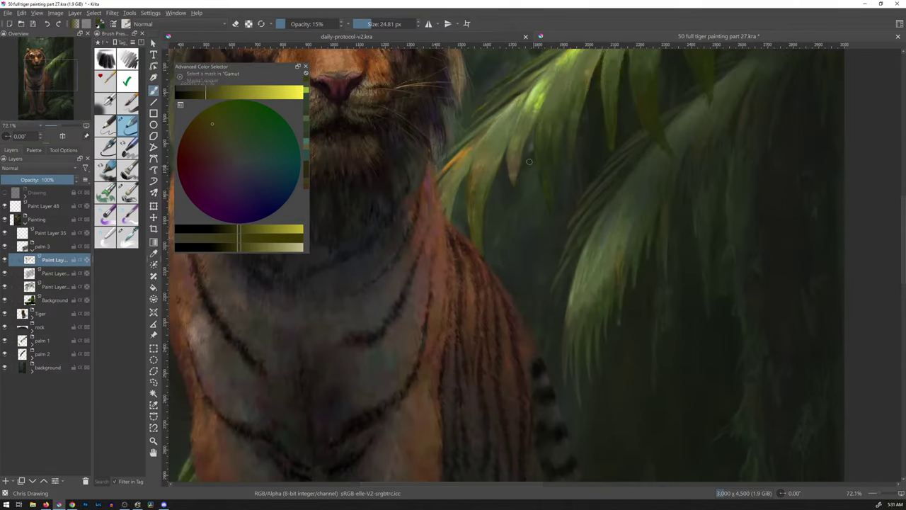
ctrl+click(519, 155)
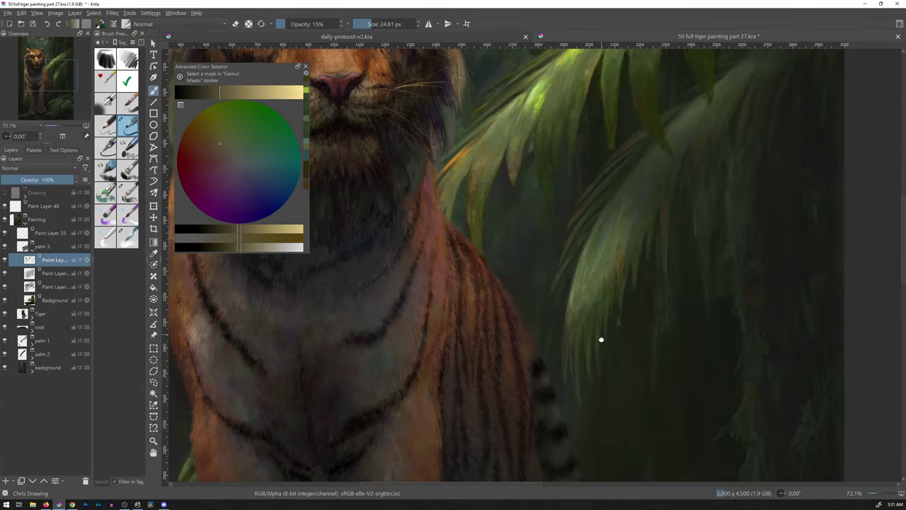
drag(601, 340, 577, 133)
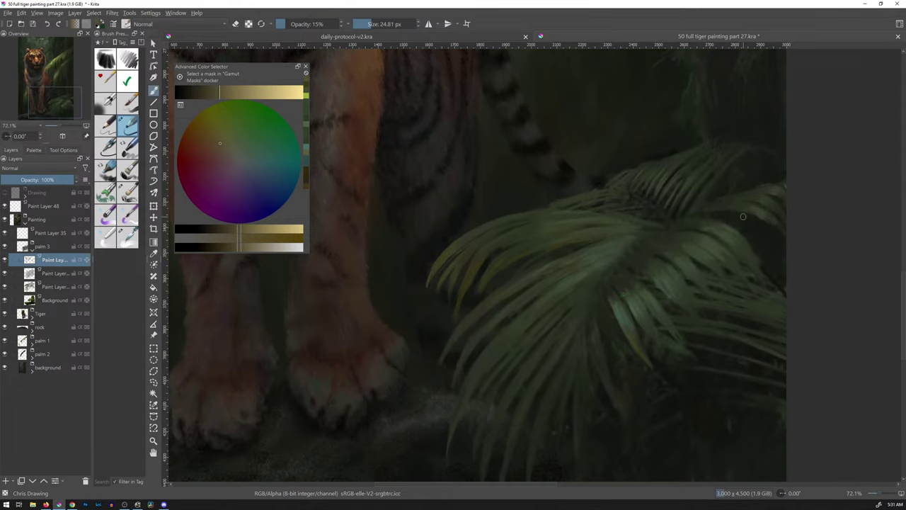
ctrl+click(709, 227)
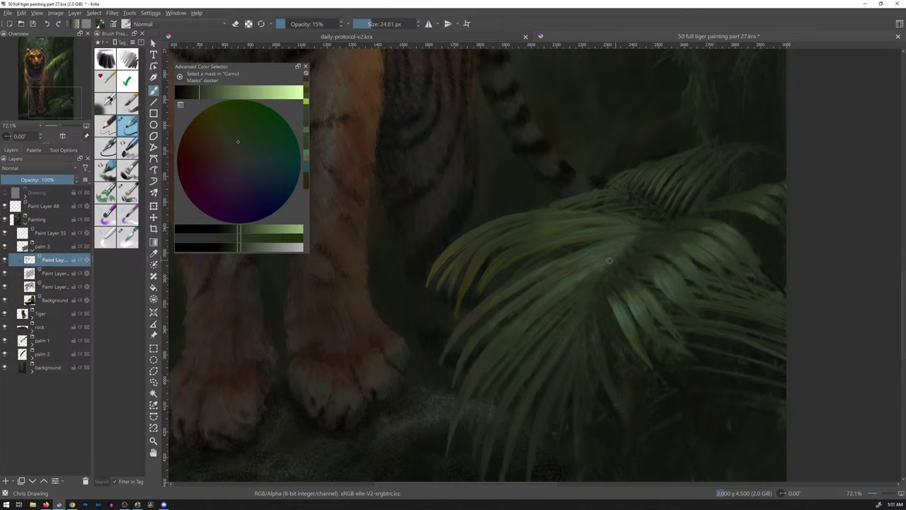
ctrl+click(577, 264)
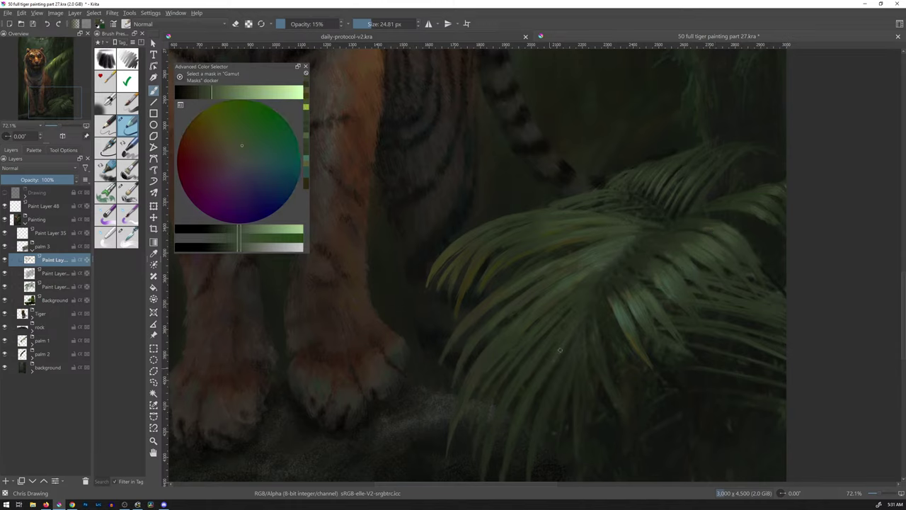
ctrl+click(567, 287)
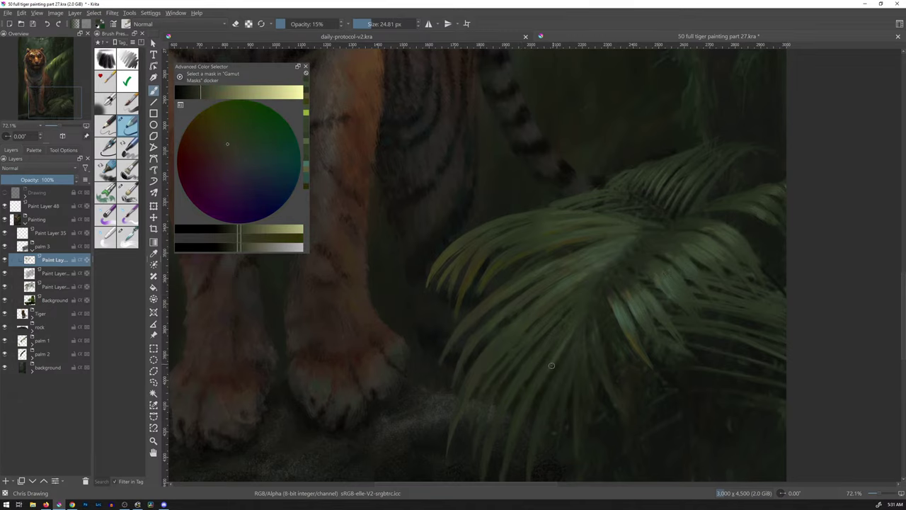
mouse_move(607, 299)
mouse_down()
mouse_move(640, 245)
mouse_move(585, 348)
mouse_up()
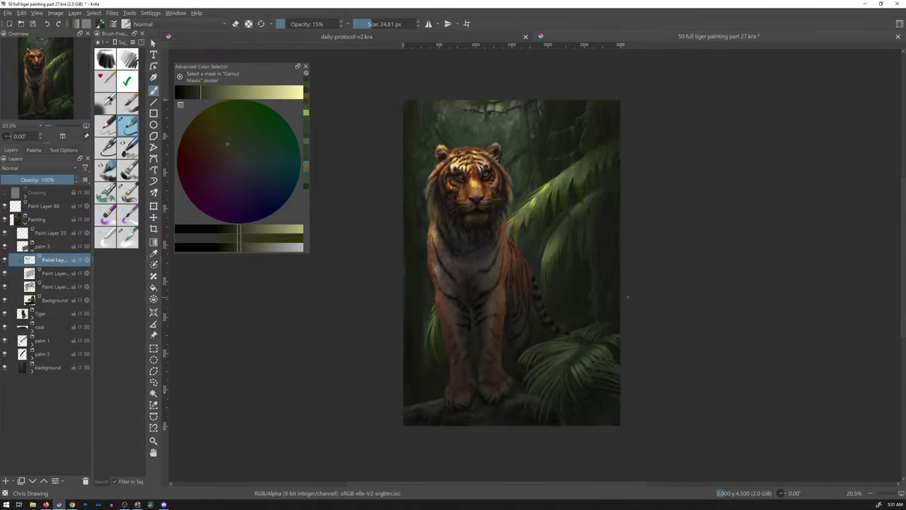
Step: Save, repaint the lower-right palm fronds with three brush strokes, and save again
key(ctrl+s)
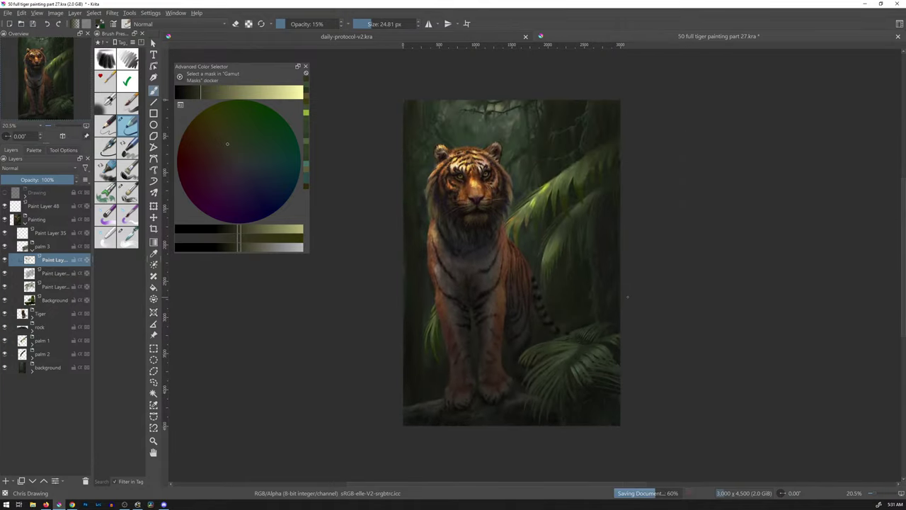
drag(628, 296, 689, 309)
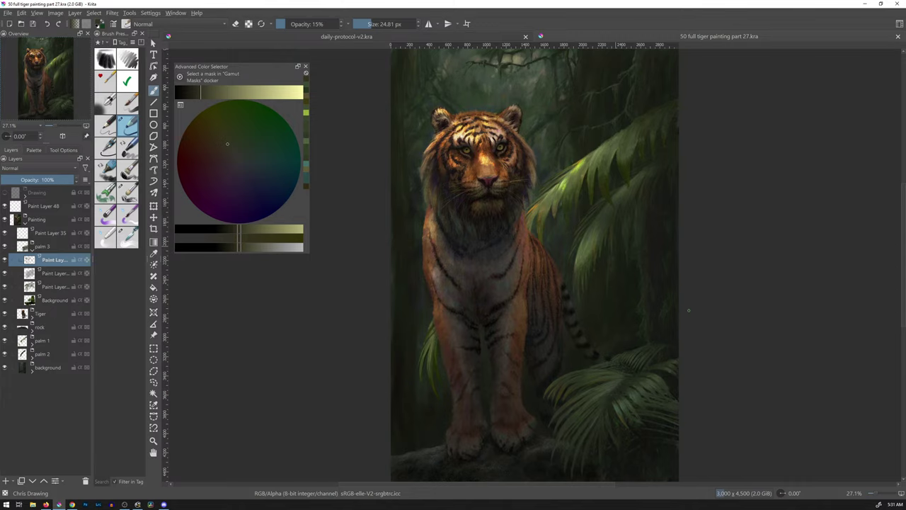
drag(560, 386, 595, 453)
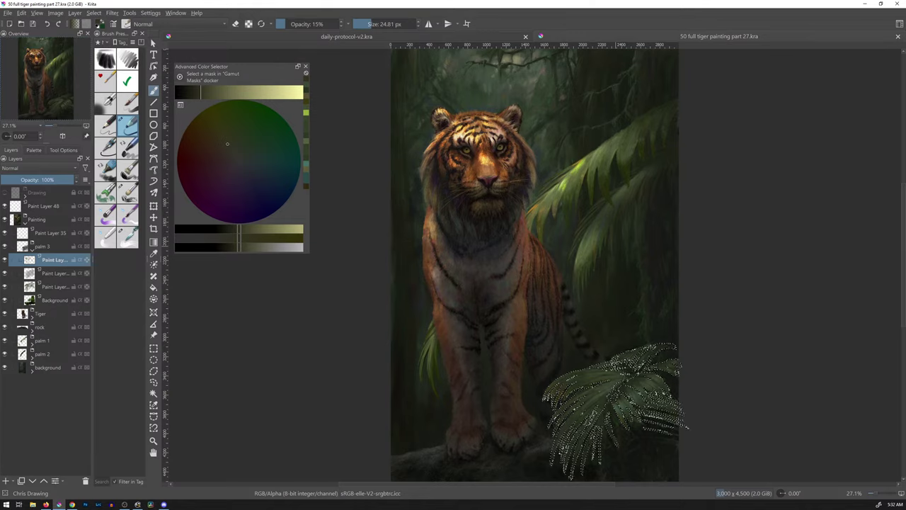
drag(616, 382, 680, 418)
drag(598, 358, 644, 368)
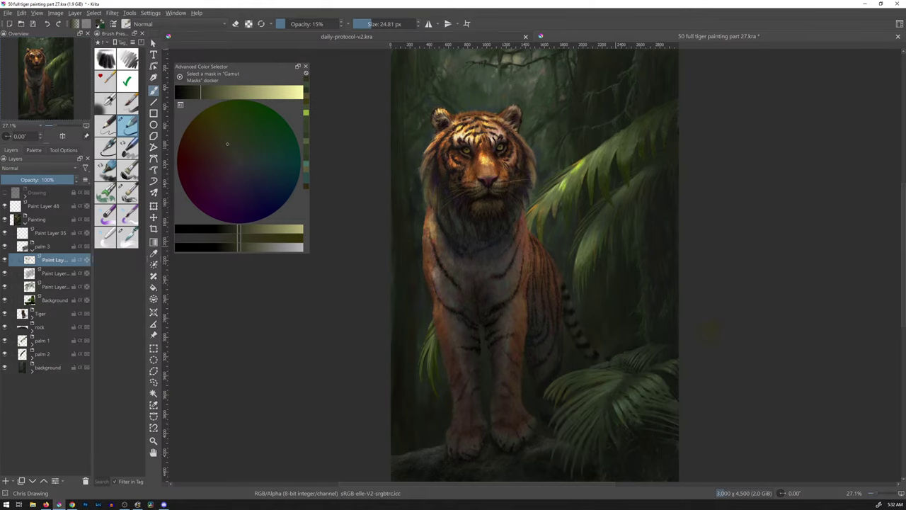
key(ctrl+s)
Step: Switch to canvas-only mode and capture a full-screen screenshot of the tiger painting
key(Tab)
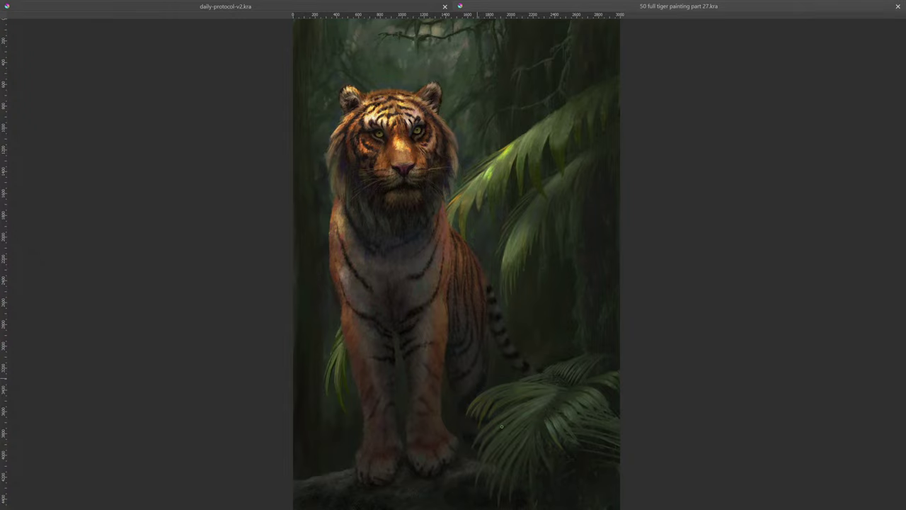
key(super+shift+s)
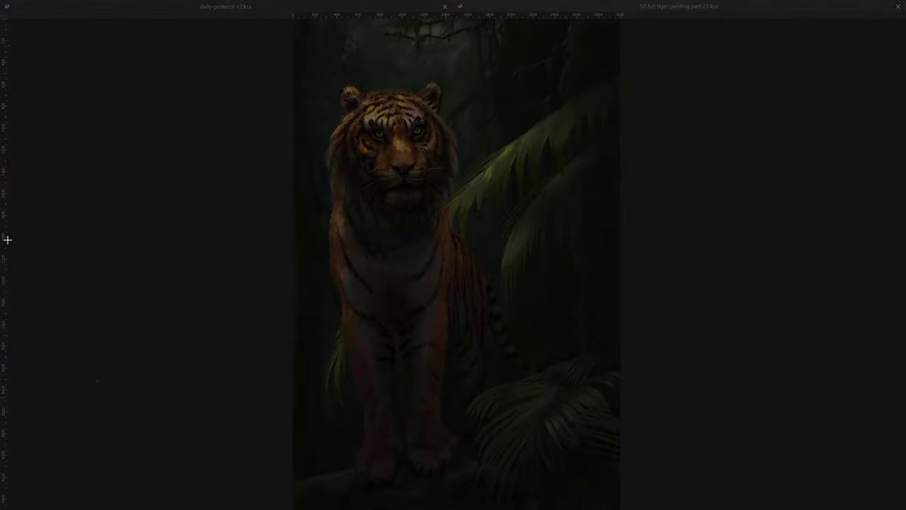
drag(14, 22, 905, 509)
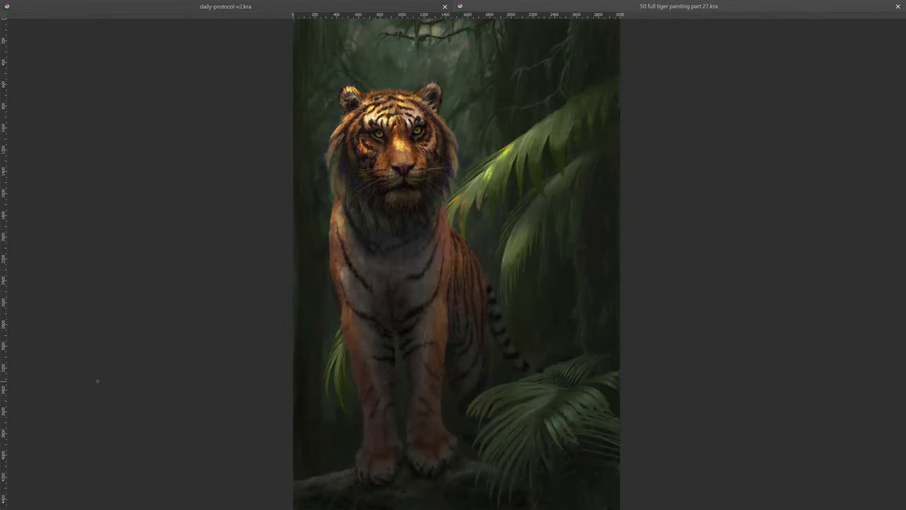